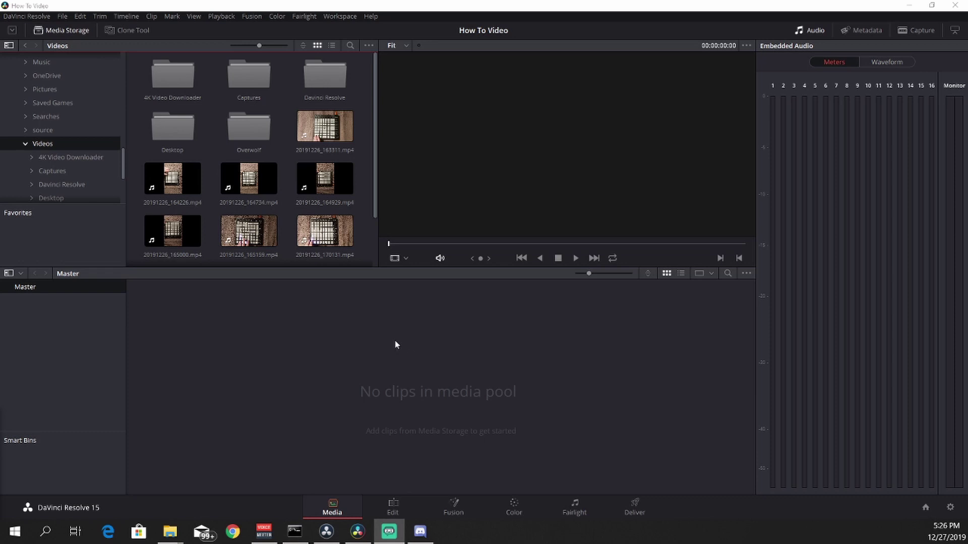
Preview two recorded clips from the Media Storage Videos folder in the viewer
{"action": "left_click", "coordinate": [37, 6]}
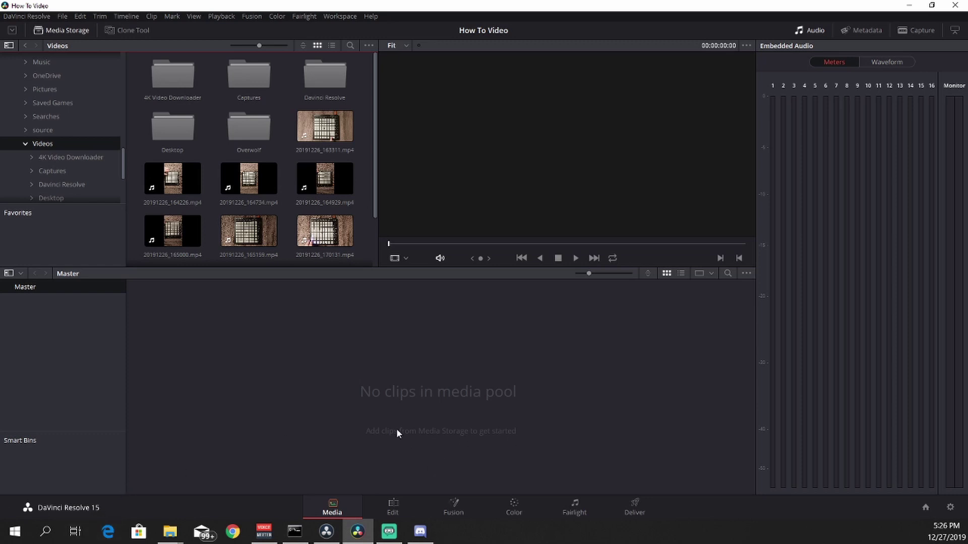
{"action": "left_click", "coordinate": [186, 162]}
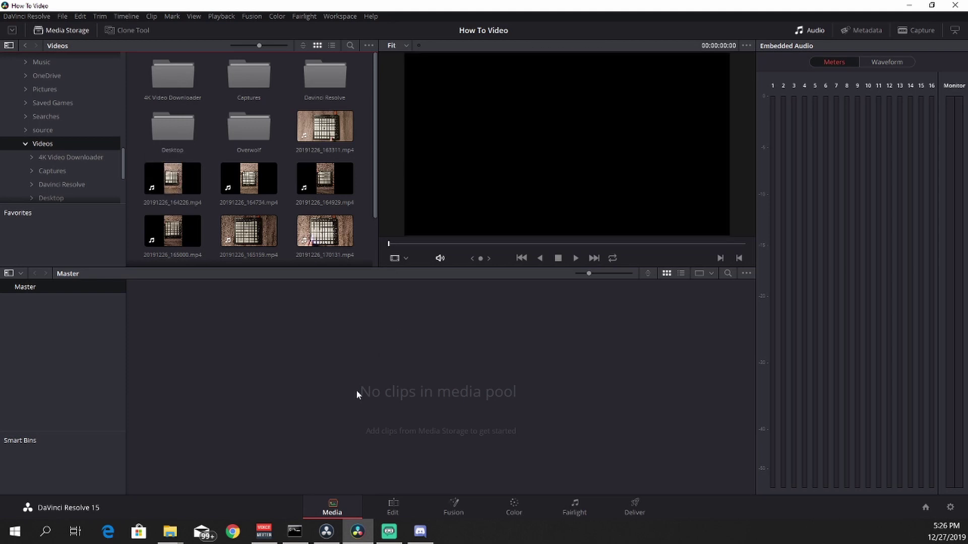
{"action": "left_click", "coordinate": [267, 184]}
{"action": "scroll", "coordinate": [290, 183], "scroll_direction": "down", "scroll_amount": 2}
Add HowToLaunchpadLights.mp4 to the media pool
{"action": "left_click", "coordinate": [269, 212]}
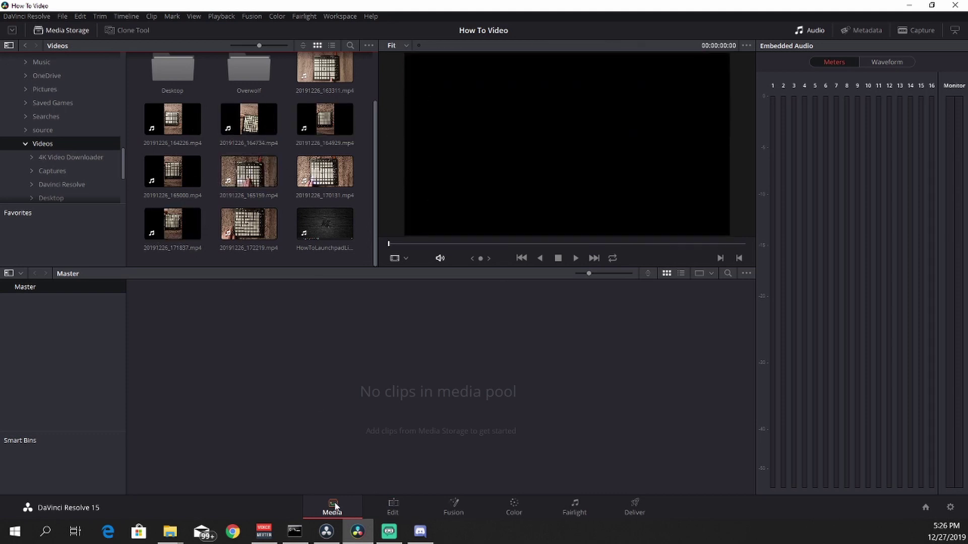
{"action": "scroll", "coordinate": [342, 177], "scroll_direction": "up", "scroll_amount": 2}
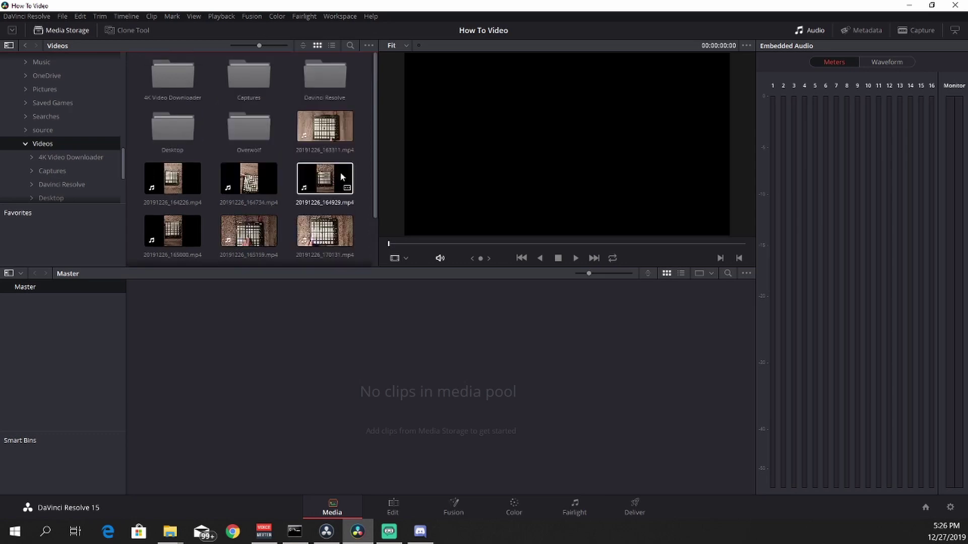
{"action": "scroll", "coordinate": [257, 176], "scroll_direction": "down", "scroll_amount": 2}
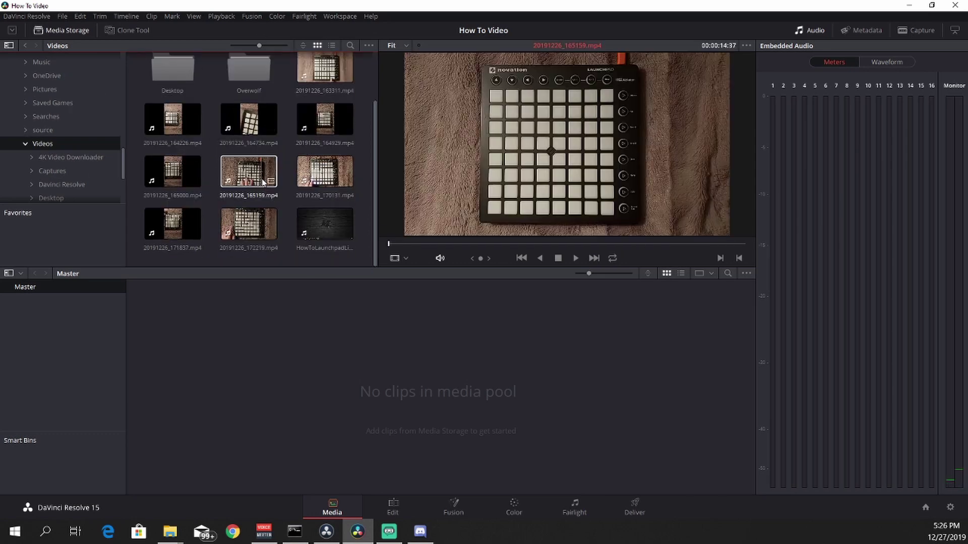
{"action": "left_click_drag", "start_coordinate": [325, 222], "coordinate": [171, 323]}
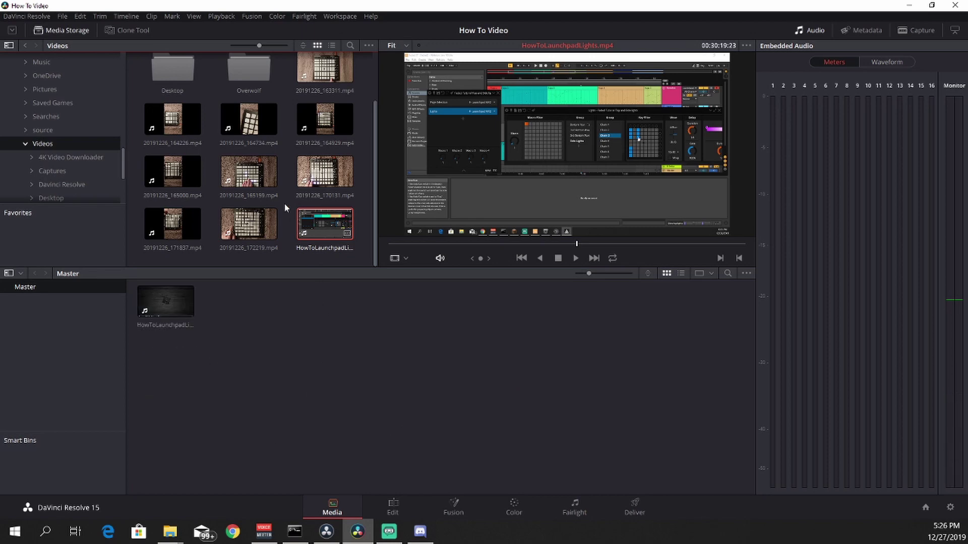
Add the nine 20191226 Launchpad clips to the media pool and save the project
{"action": "left_click", "coordinate": [236, 233]}
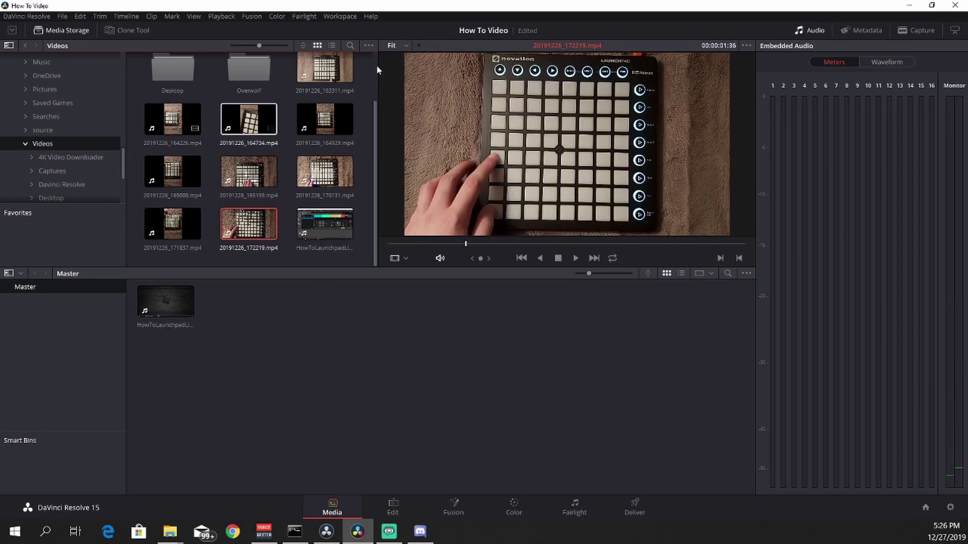
{"action": "left_click", "coordinate": [340, 62], "text": "shift"}
{"action": "left_click_drag", "start_coordinate": [340, 62], "coordinate": [294, 350]}
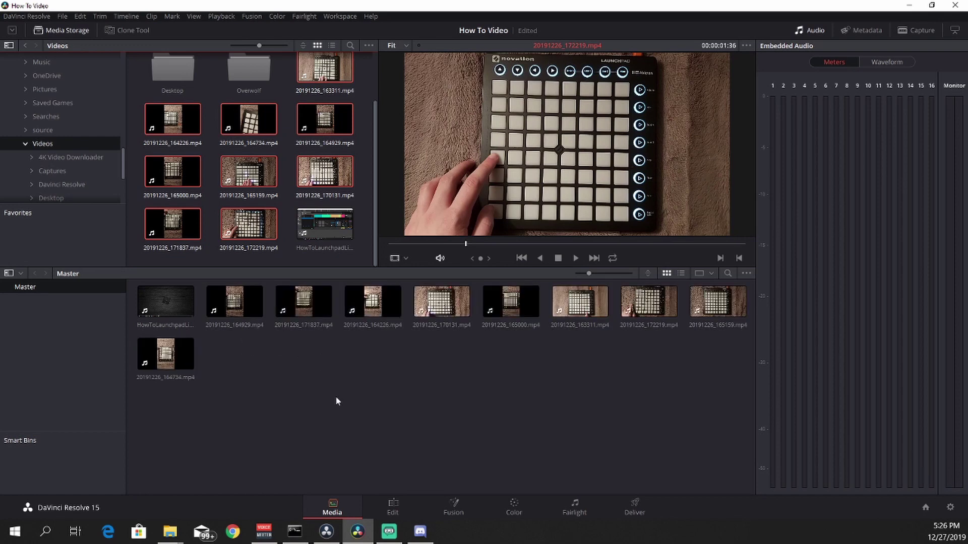
{"action": "key", "text": "ctrl+s"}
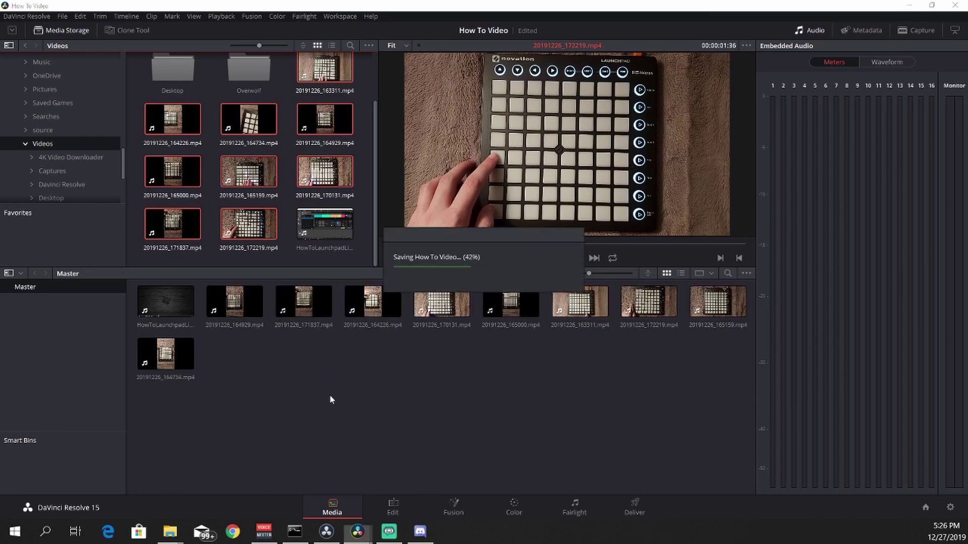
On the Edit page, show the Media Pool and Effects Library and load HowToLaunchpadLights.mp4 in the source viewer
{"action": "left_click", "coordinate": [406, 503]}
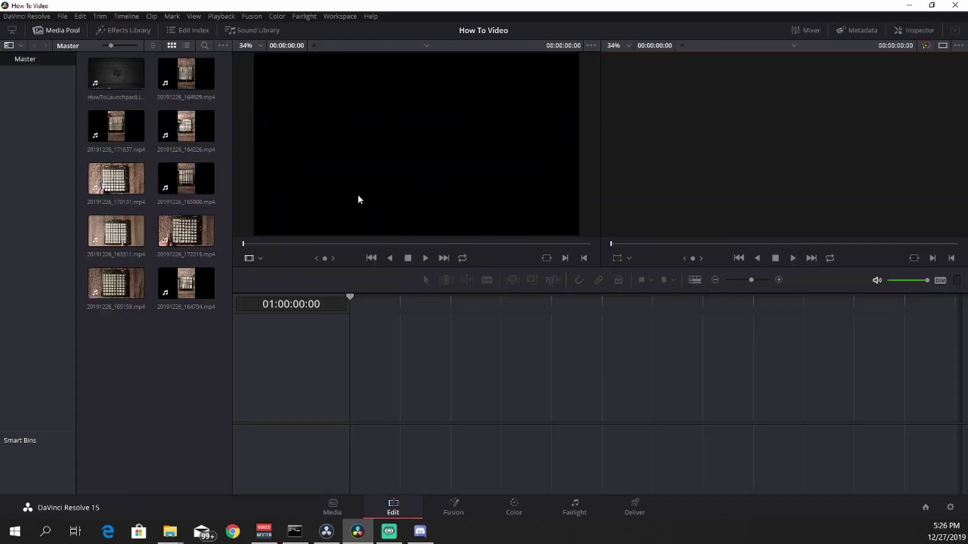
{"action": "left_click", "coordinate": [121, 75]}
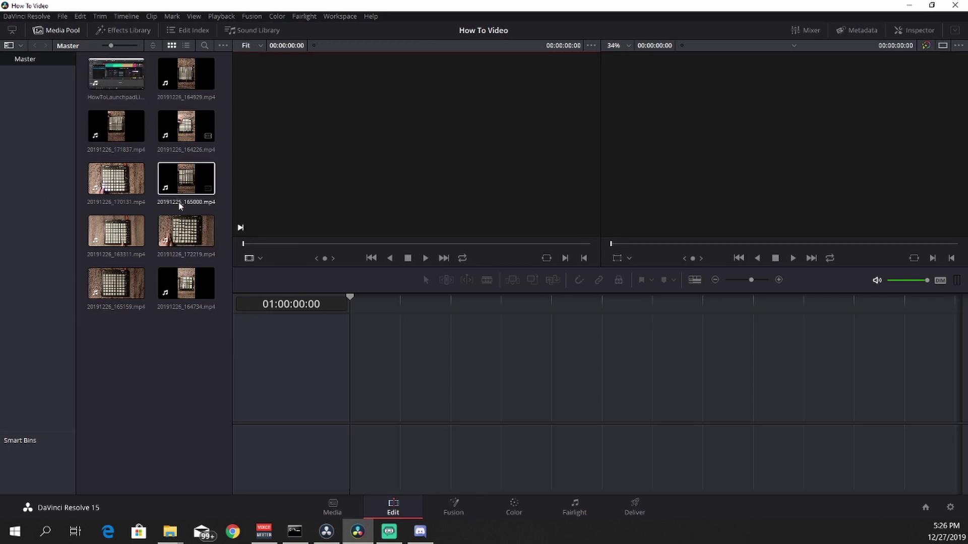
{"action": "left_click", "coordinate": [135, 31]}
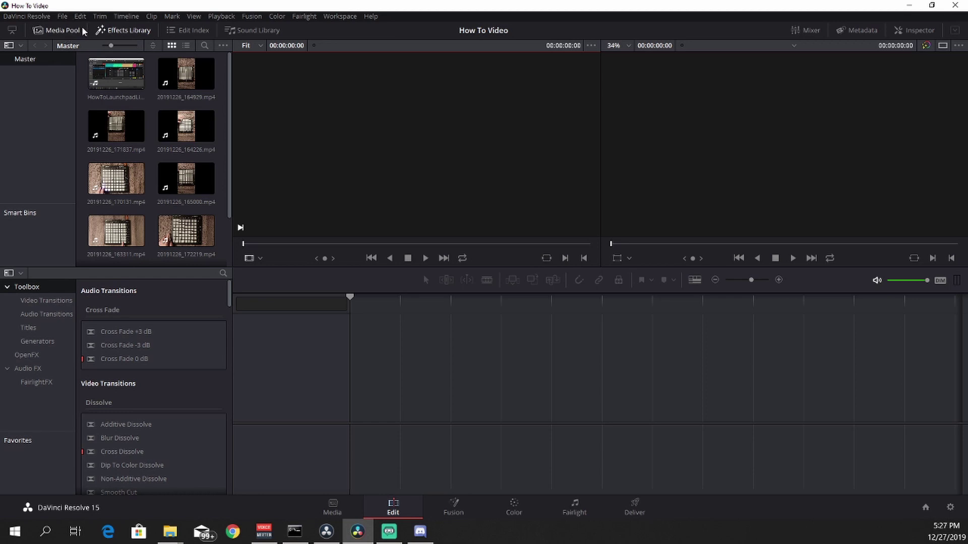
{"action": "left_click", "coordinate": [275, 30]}
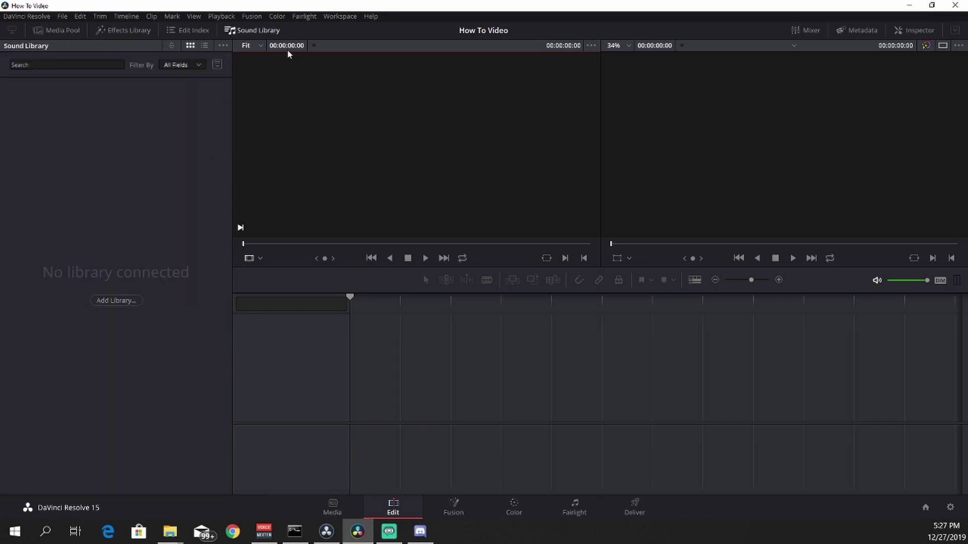
{"action": "left_click", "coordinate": [244, 29]}
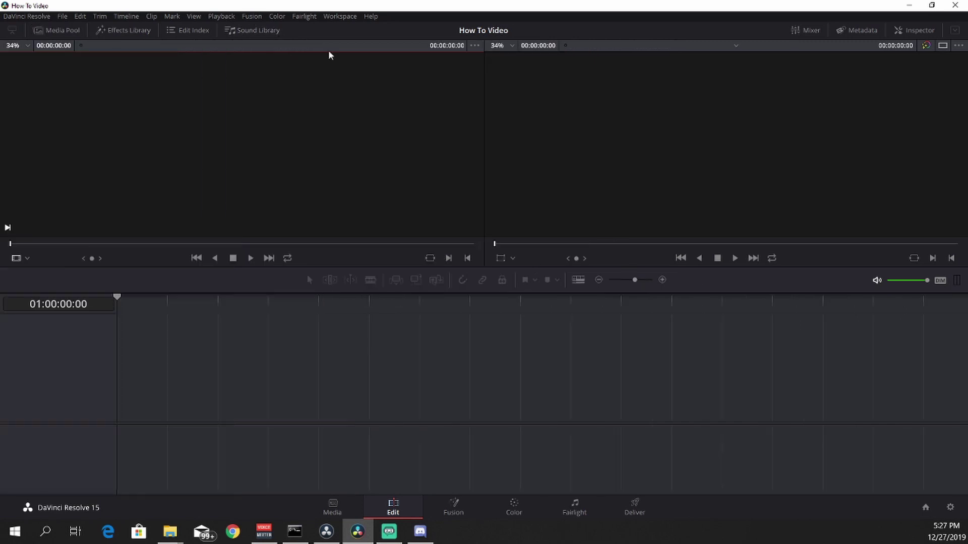
{"action": "left_click", "coordinate": [108, 31]}
{"action": "left_click", "coordinate": [51, 30]}
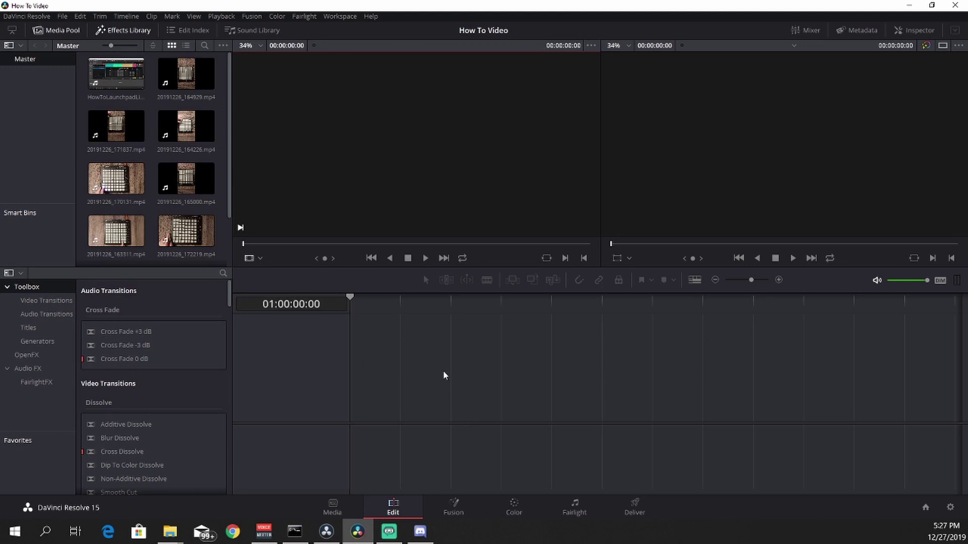
{"action": "left_click", "coordinate": [106, 79]}
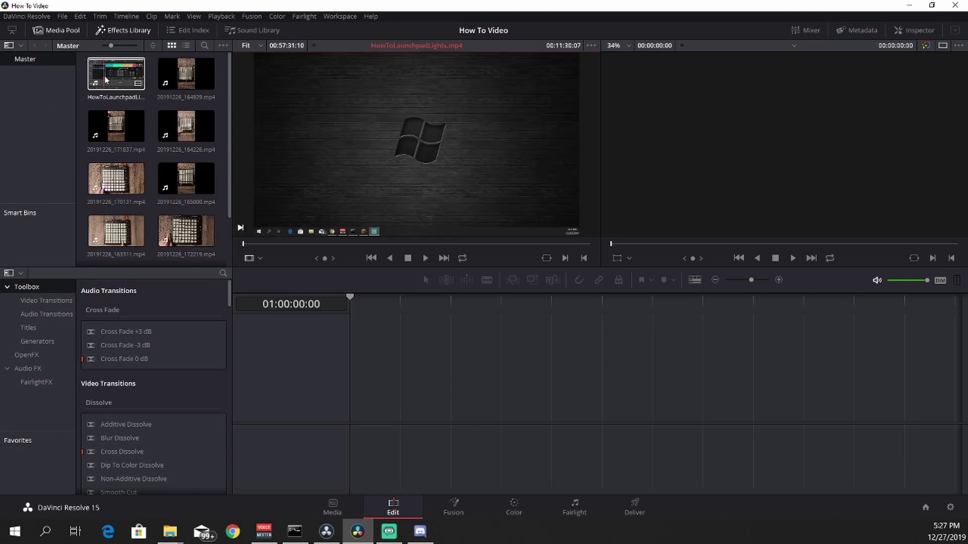
Place HowToLaunchpadLights.mp4 on a new Timeline 1, save, and trim the clip's start
{"action": "left_click_drag", "start_coordinate": [107, 80], "coordinate": [353, 417]}
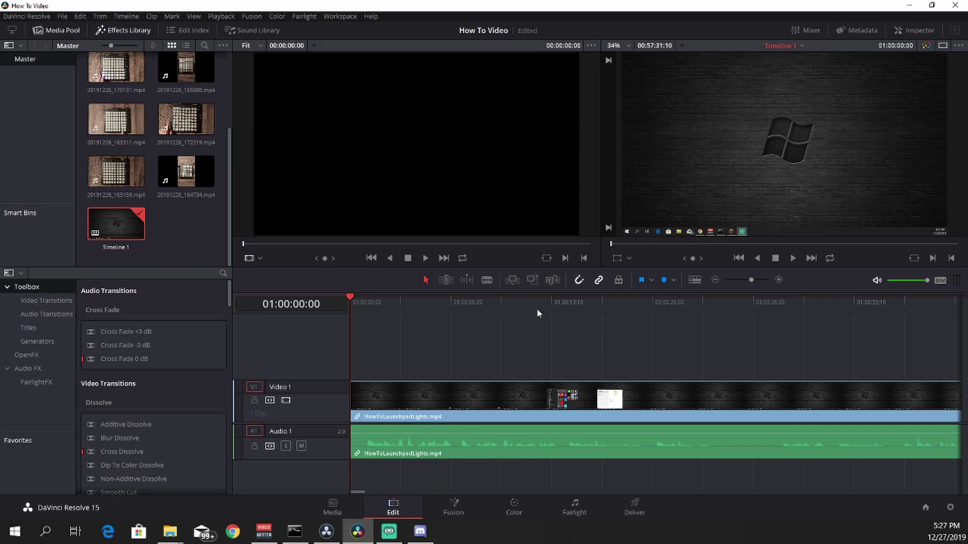
{"action": "key", "text": "ctrl+s"}
{"action": "left_click_drag", "start_coordinate": [352, 389], "coordinate": [358, 389]}
Play the timeline forward and in reverse, then stop playback
{"action": "left_click", "coordinate": [796, 257]}
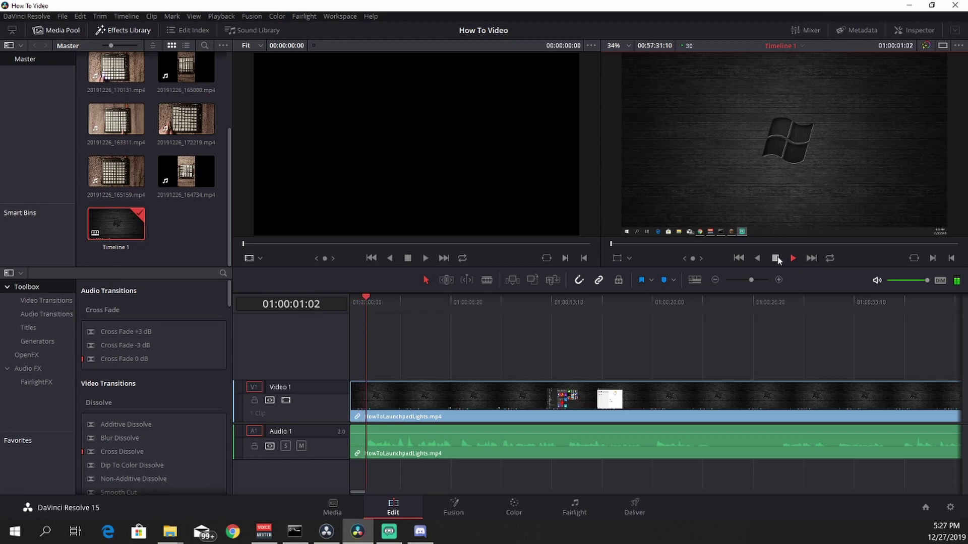
{"action": "left_click", "coordinate": [757, 258]}
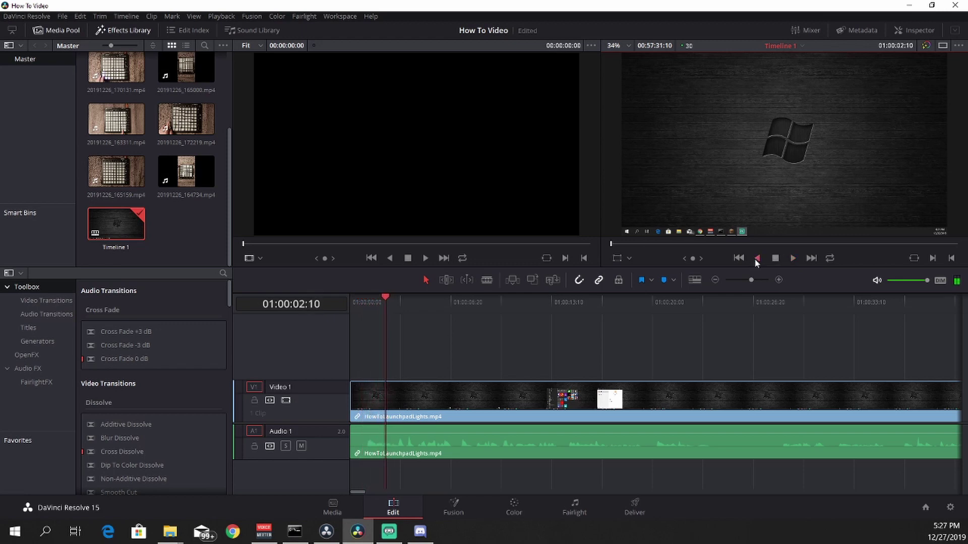
{"action": "left_click", "coordinate": [775, 258]}
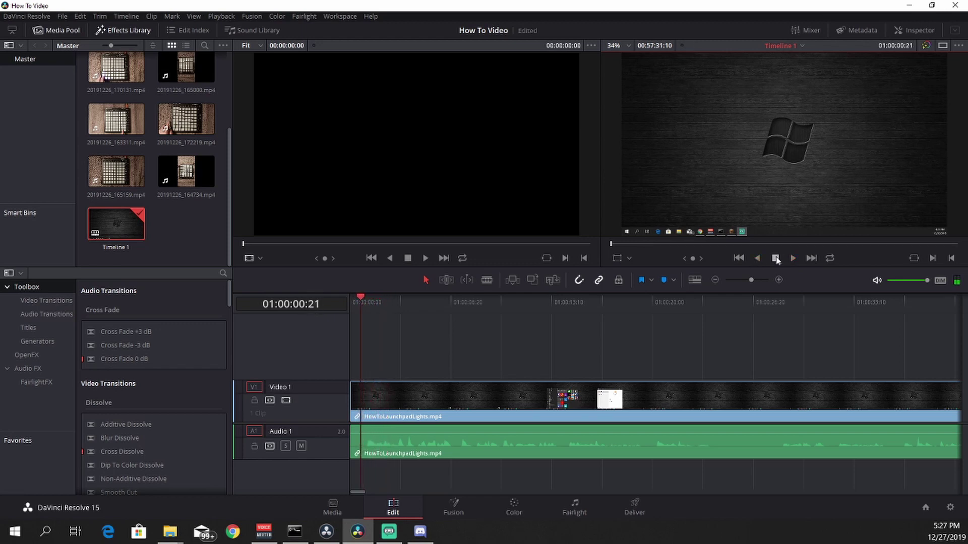
Blade the clip at 01:00:00:24 and ripple-delete the first 24 frames
{"action": "double_click", "coordinate": [363, 431]}
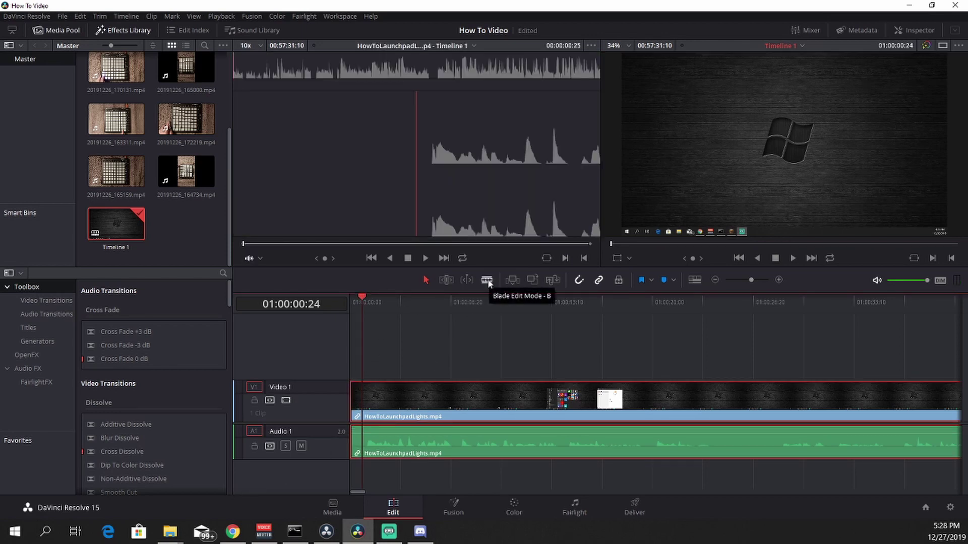
{"action": "left_click", "coordinate": [487, 280]}
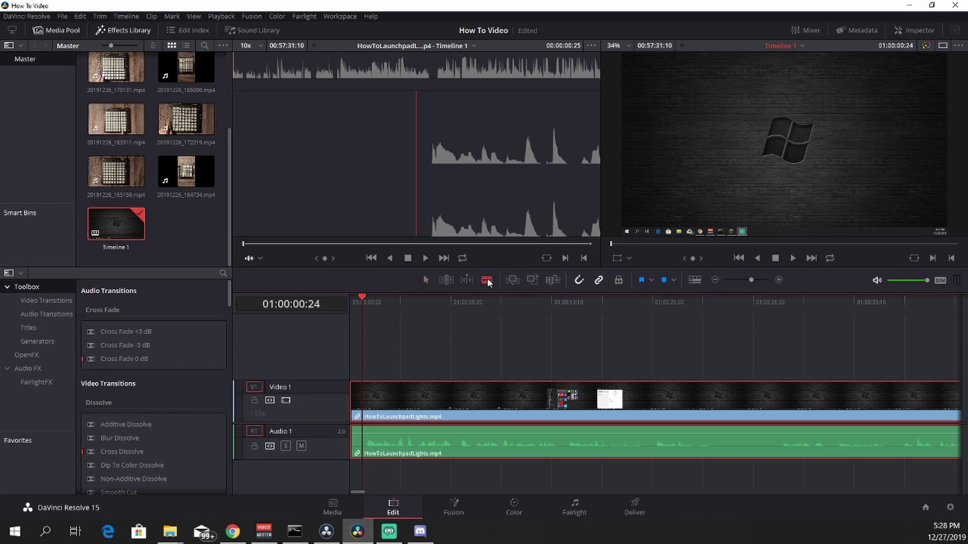
{"action": "left_click", "coordinate": [362, 408]}
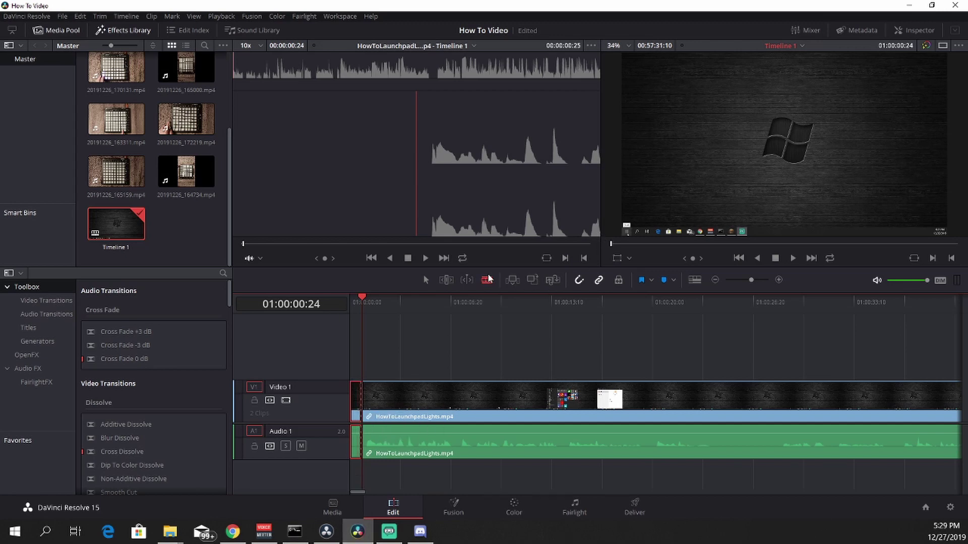
{"action": "left_click", "coordinate": [429, 279]}
{"action": "key", "text": "Delete"}
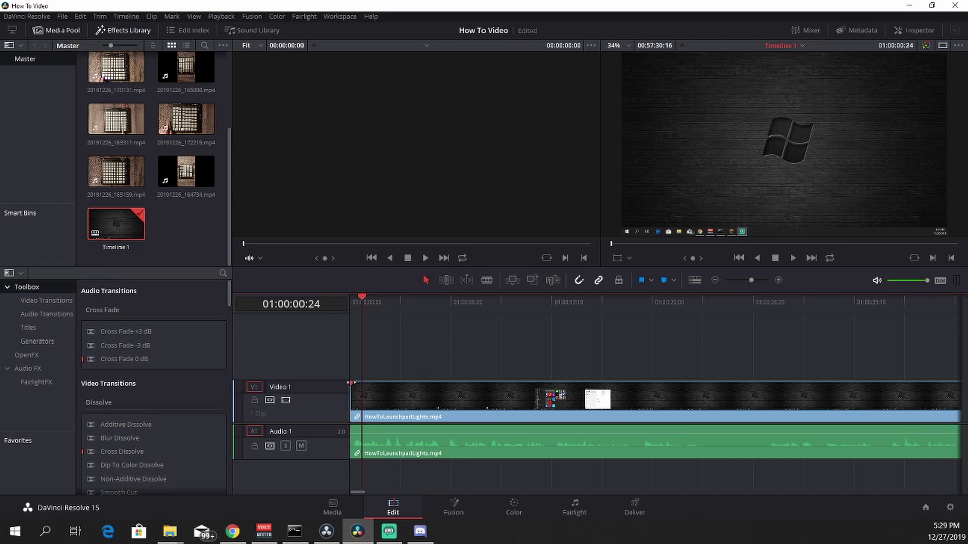
Add a 1:14 fade-in at the clip start and play it back from the beginning
{"action": "left_click_drag", "start_coordinate": [351, 384], "coordinate": [382, 383]}
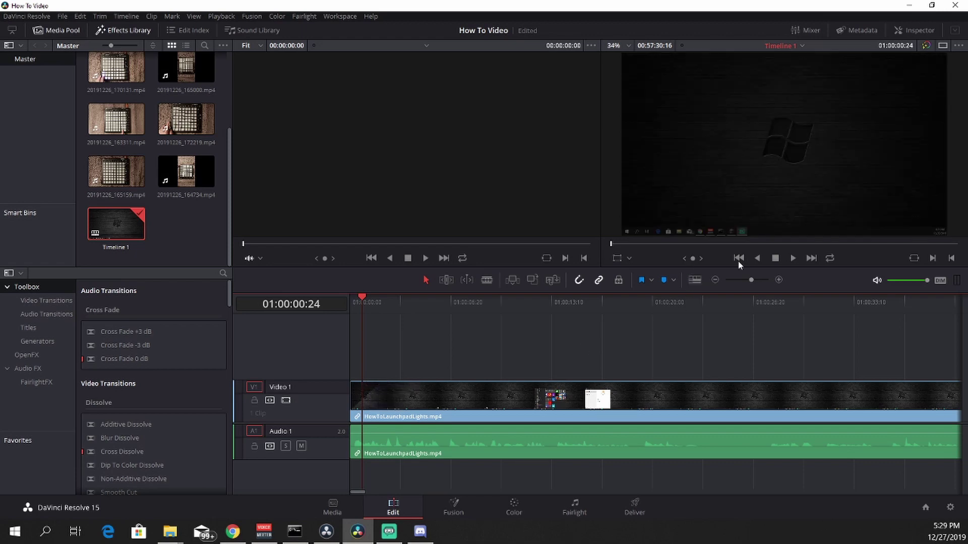
{"action": "left_click", "coordinate": [744, 258]}
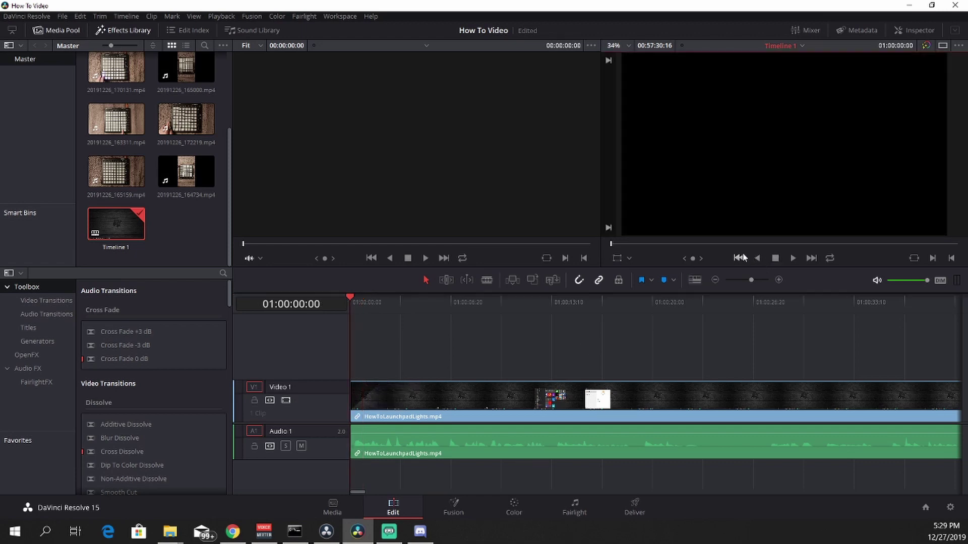
{"action": "left_click", "coordinate": [792, 258]}
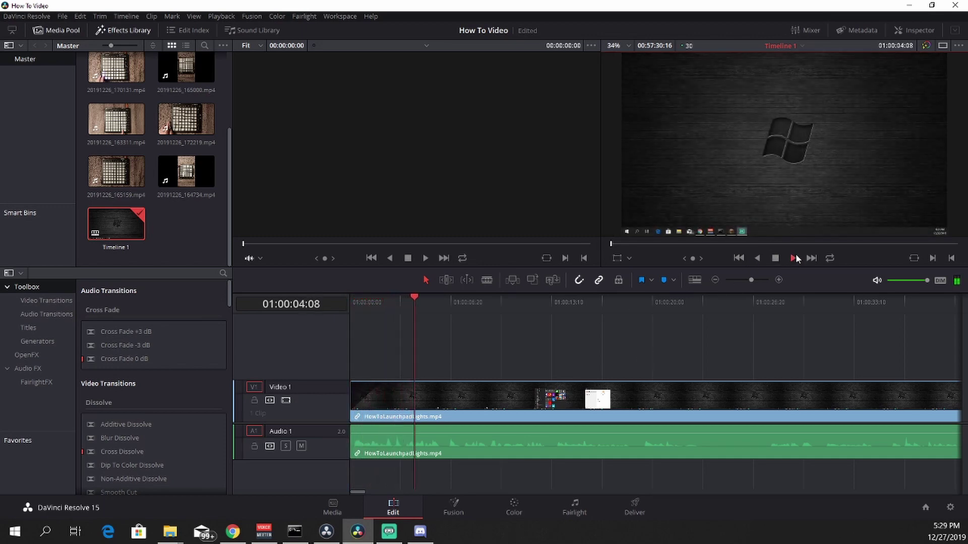
{"action": "key", "text": "space"}
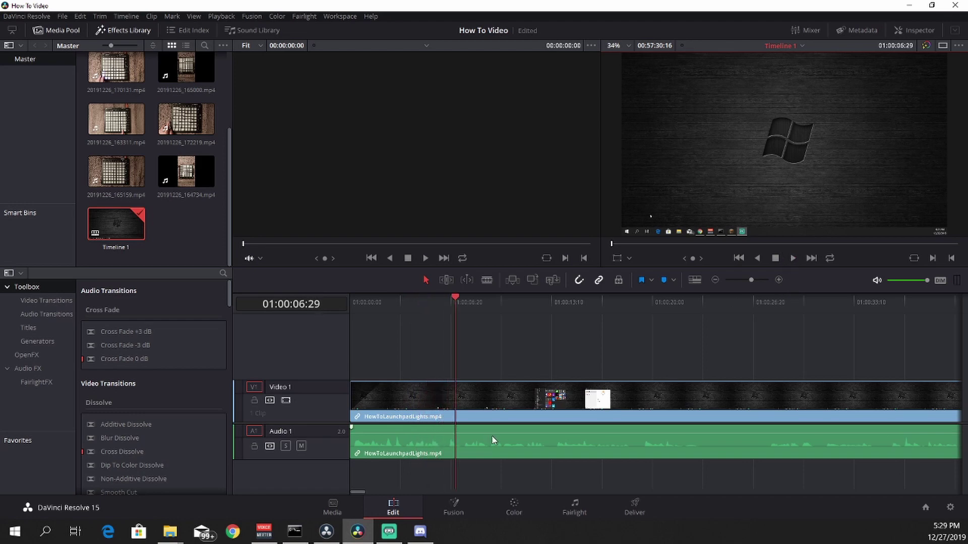
On the Fairlight page, enable the A1 Audio Scroller and return the playhead to 01:00:00:00
{"action": "left_click", "coordinate": [573, 508]}
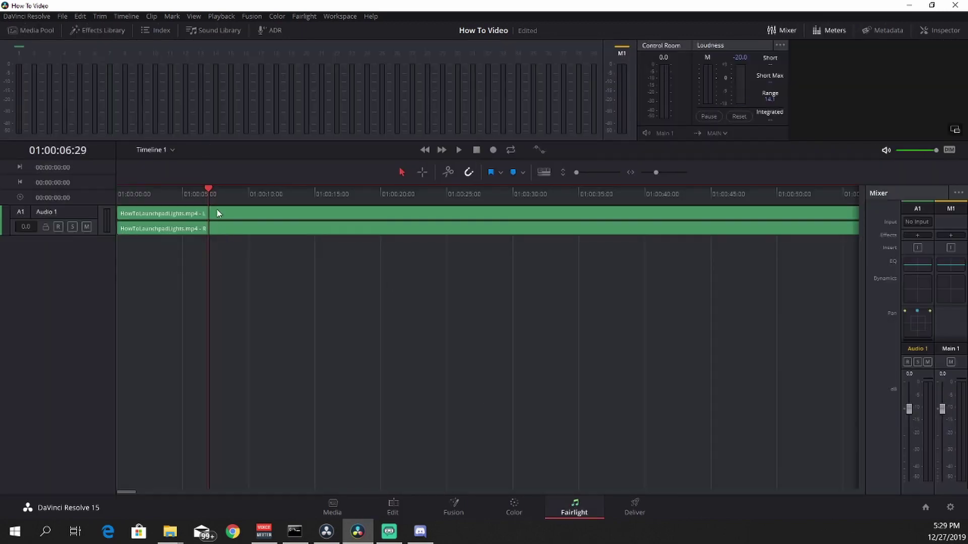
{"action": "left_click", "coordinate": [177, 217]}
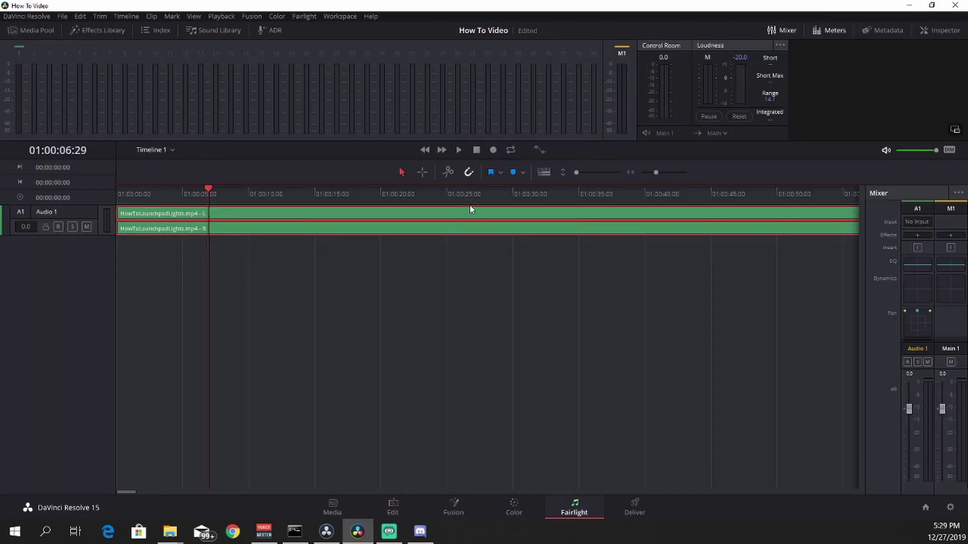
{"action": "left_click", "coordinate": [544, 173]}
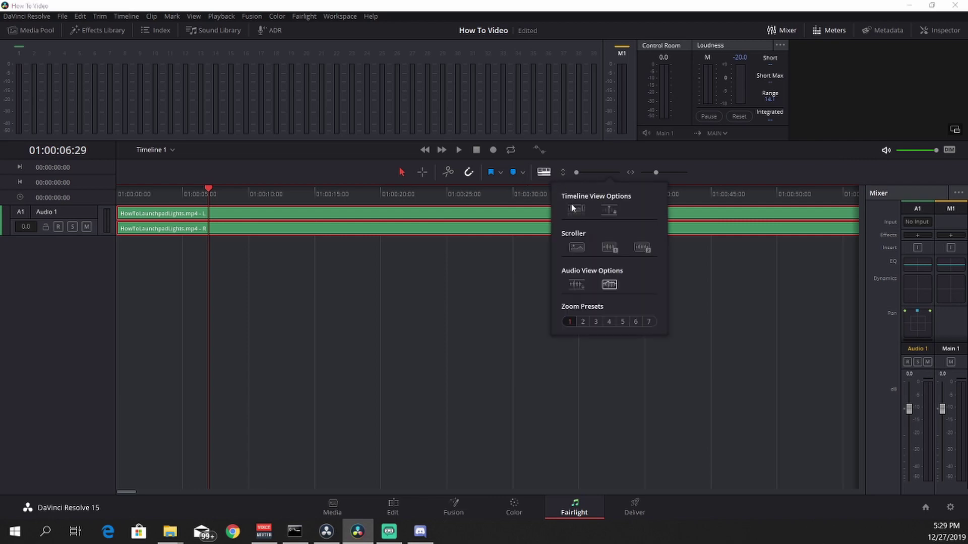
{"action": "left_click", "coordinate": [609, 247]}
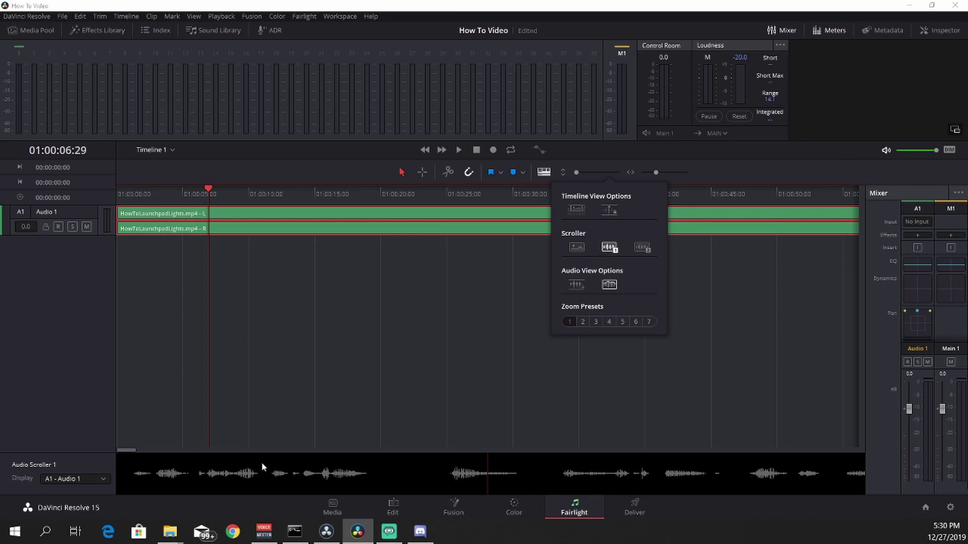
{"action": "left_click", "coordinate": [488, 471]}
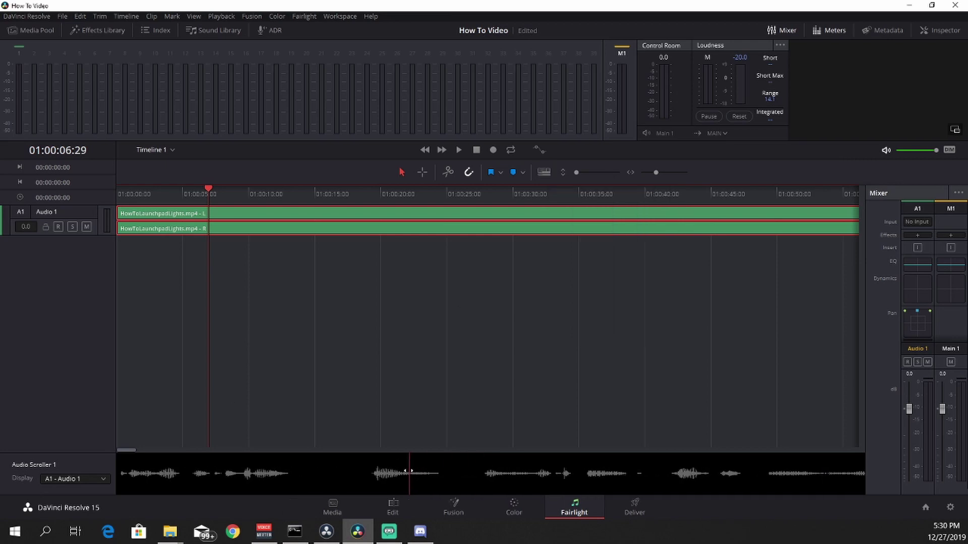
{"action": "left_click", "coordinate": [374, 474]}
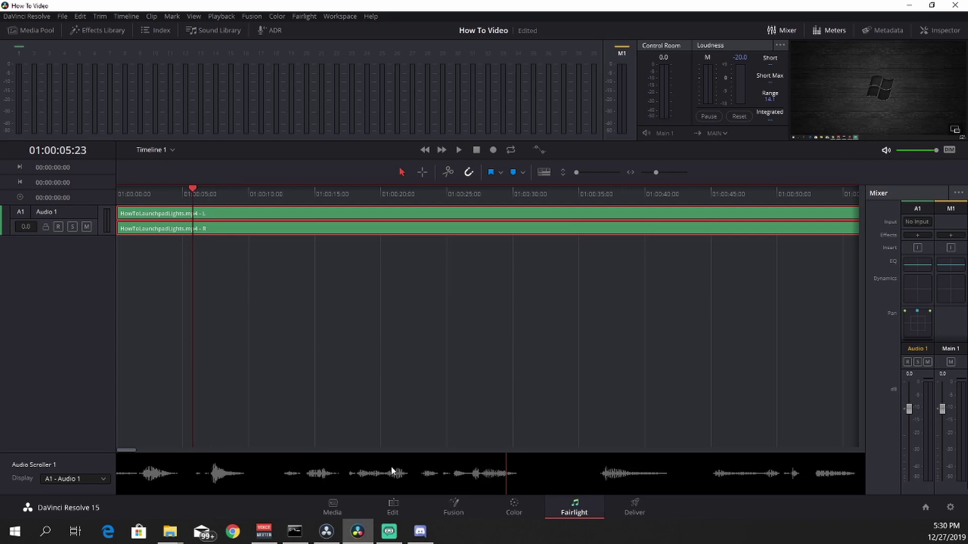
{"action": "left_click_drag", "start_coordinate": [172, 188], "coordinate": [95, 189]}
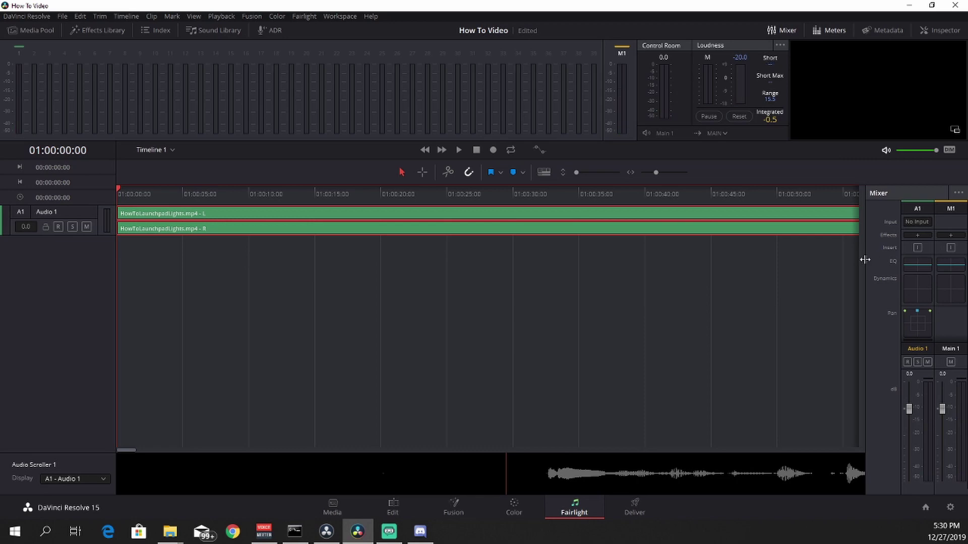
Add FairlightFX Noise Reduction in Auto Speech Mode to Audio 1 and play back the result
{"action": "left_click", "coordinate": [913, 235]}
{"action": "mouse_move", "coordinate": [919, 245]}
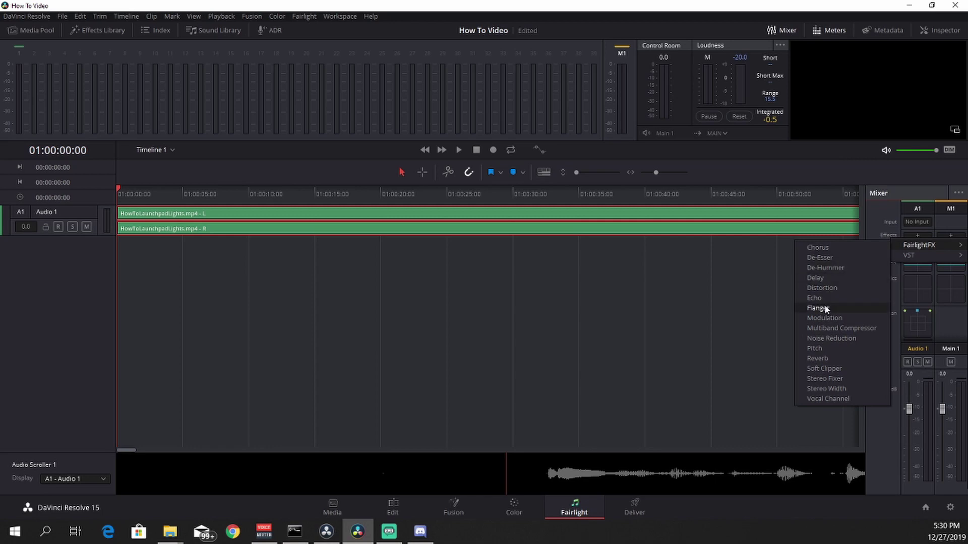
{"action": "left_click", "coordinate": [832, 338]}
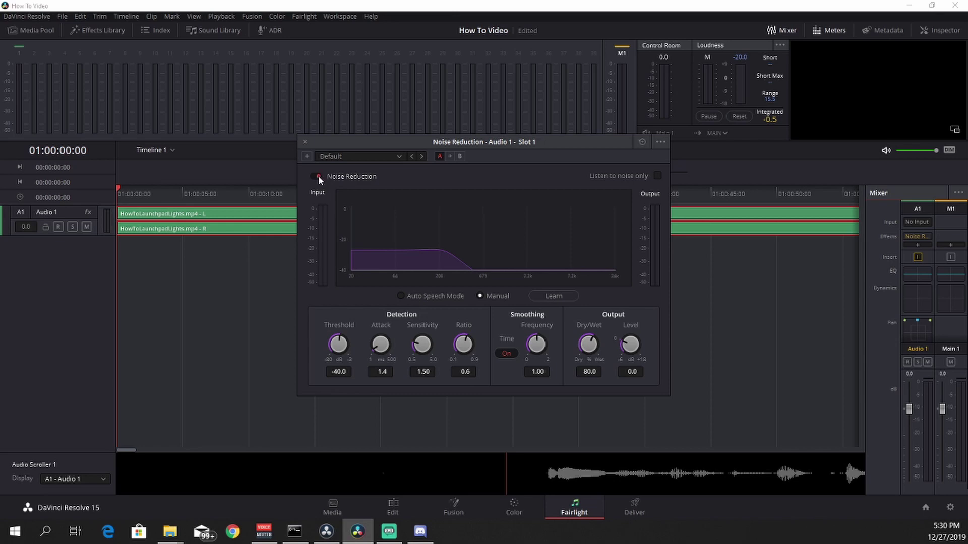
{"action": "left_click", "coordinate": [401, 296]}
{"action": "left_click", "coordinate": [304, 142]}
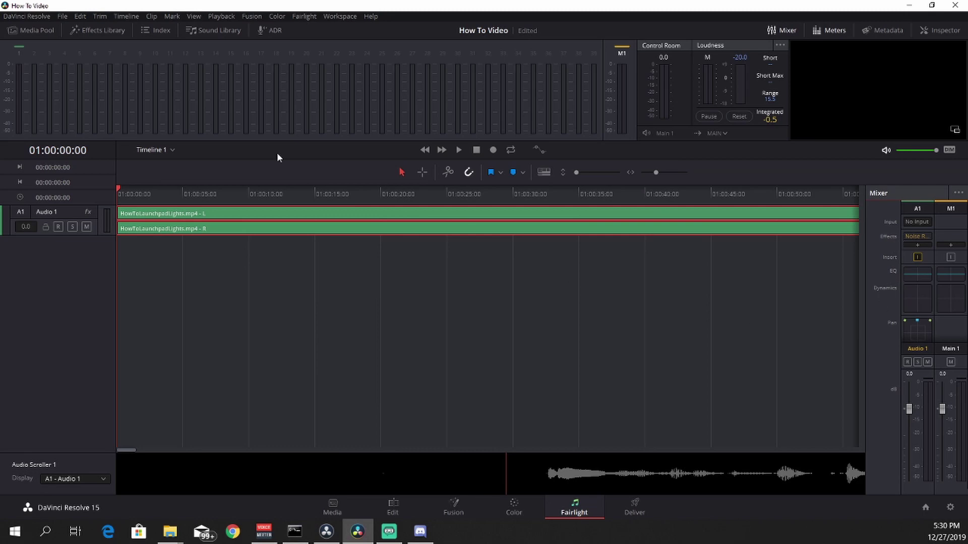
{"action": "left_click", "coordinate": [459, 152]}
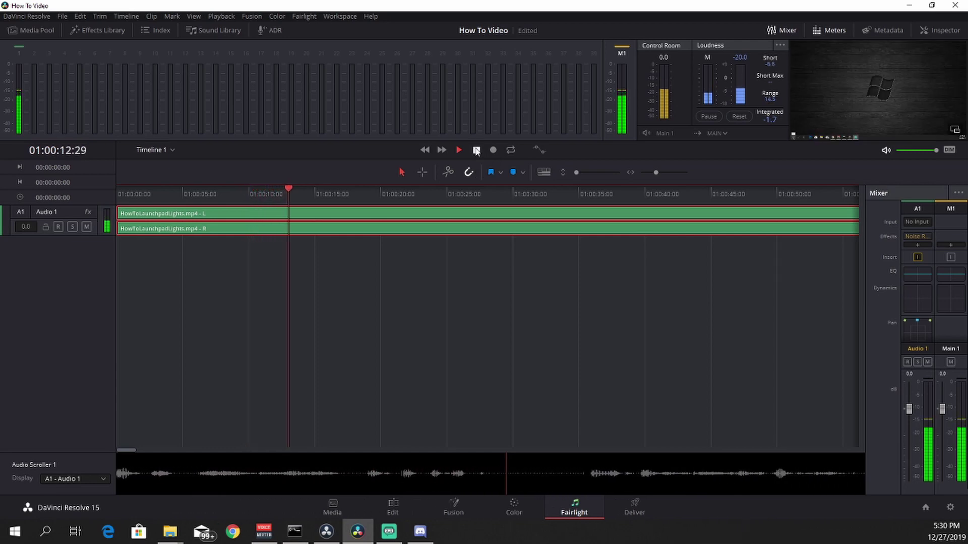
{"action": "left_click", "coordinate": [476, 150]}
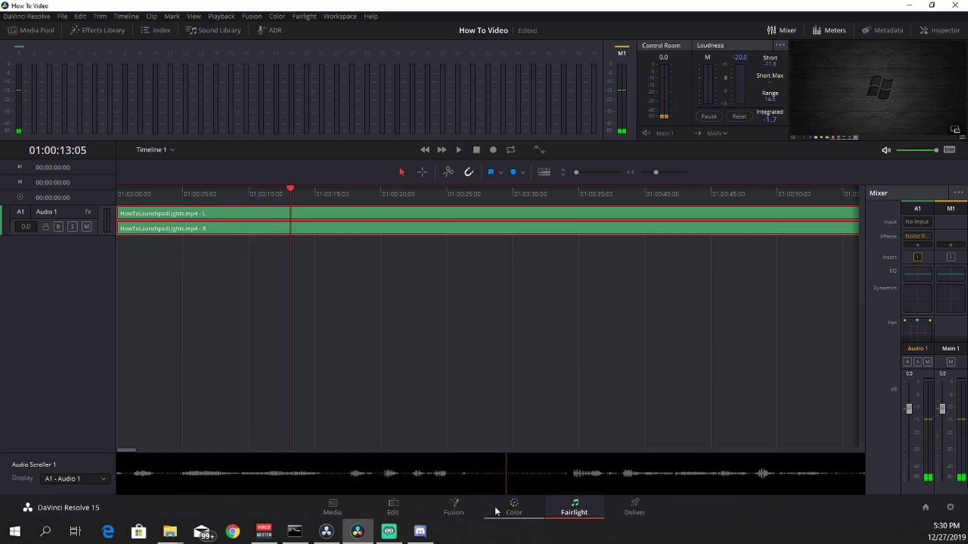
Return to the Edit page with the playhead at the timeline start
{"action": "left_click", "coordinate": [383, 506]}
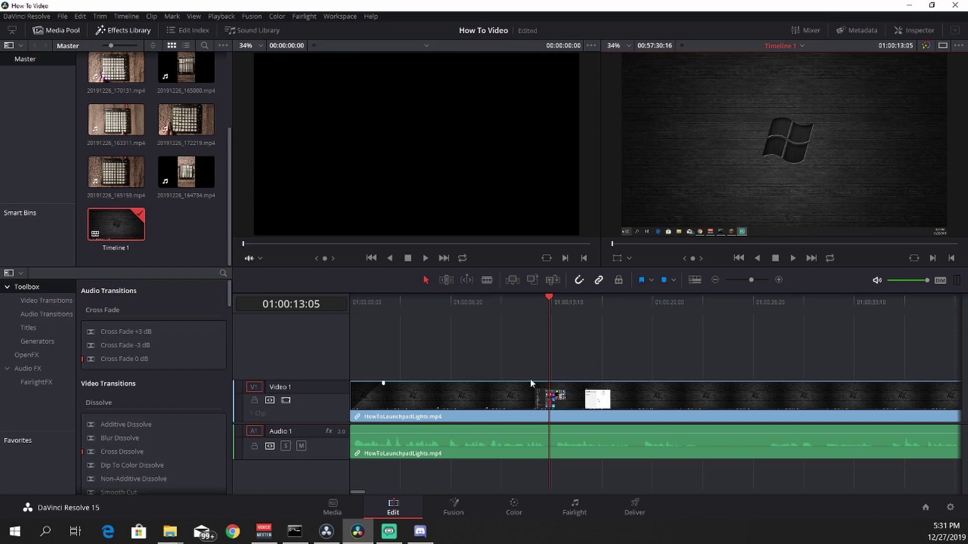
{"action": "left_click", "coordinate": [548, 301]}
{"action": "left_click_drag", "start_coordinate": [547, 297], "coordinate": [336, 313]}
Drag the Video Transitions > Motion > Slide transition onto the start of the Video 1 clip
{"action": "scroll", "coordinate": [91, 435], "scroll_direction": "down", "scroll_amount": 3}
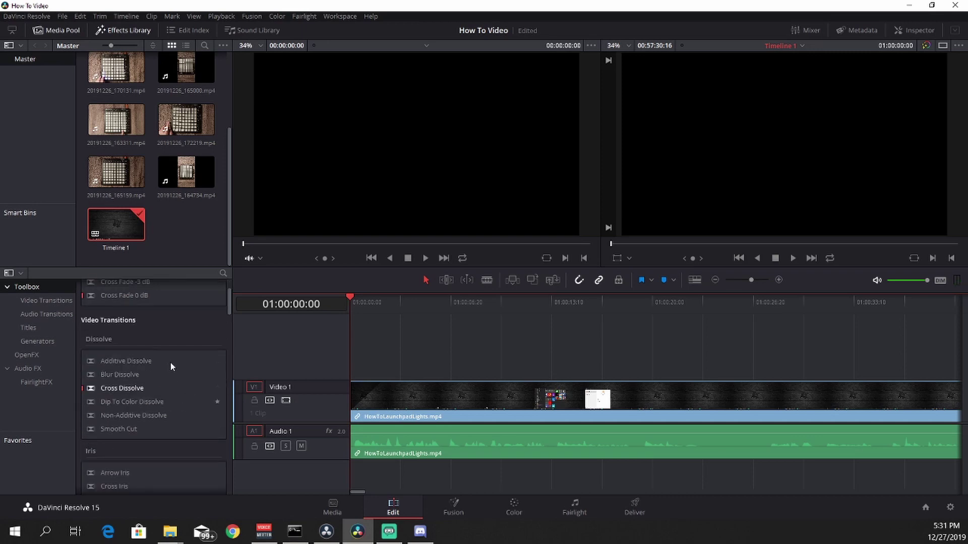
{"action": "scroll", "coordinate": [162, 348], "scroll_direction": "up", "scroll_amount": 3}
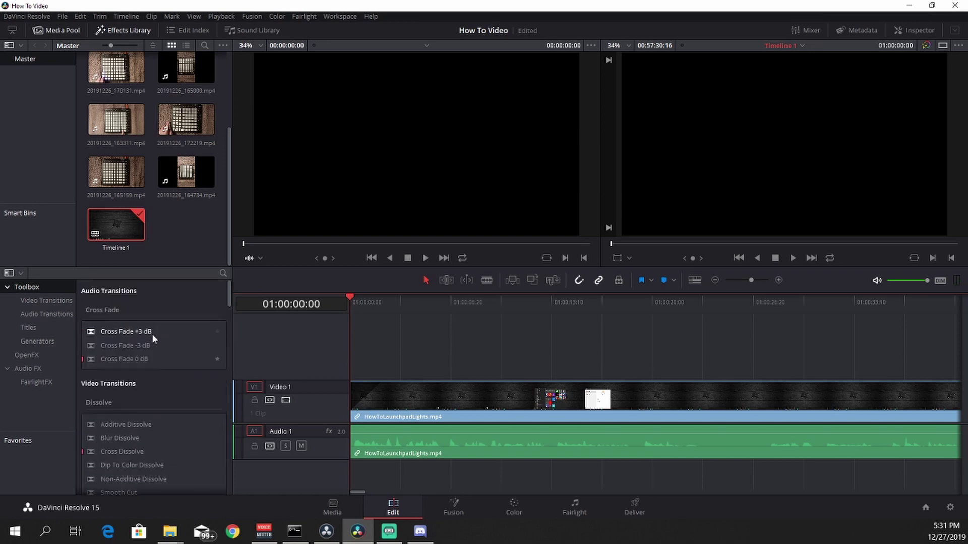
{"action": "scroll", "coordinate": [142, 438], "scroll_direction": "down", "scroll_amount": 2}
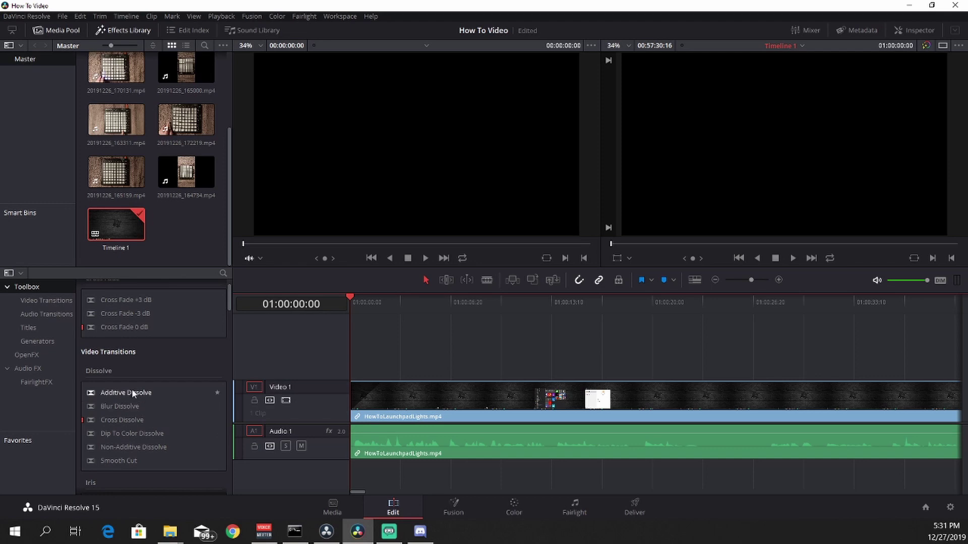
{"action": "scroll", "coordinate": [129, 424], "scroll_direction": "down", "scroll_amount": 5}
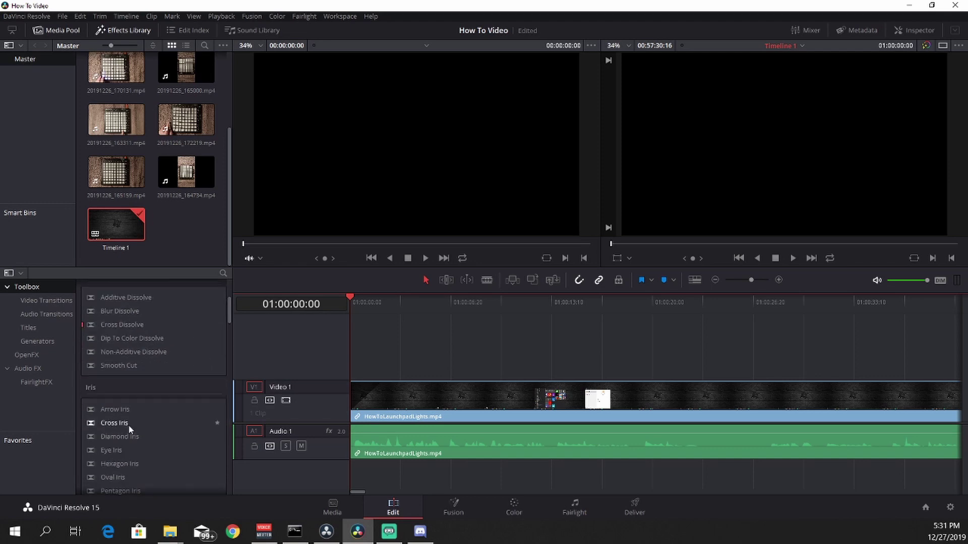
{"action": "scroll", "coordinate": [130, 429], "scroll_direction": "down", "scroll_amount": 3}
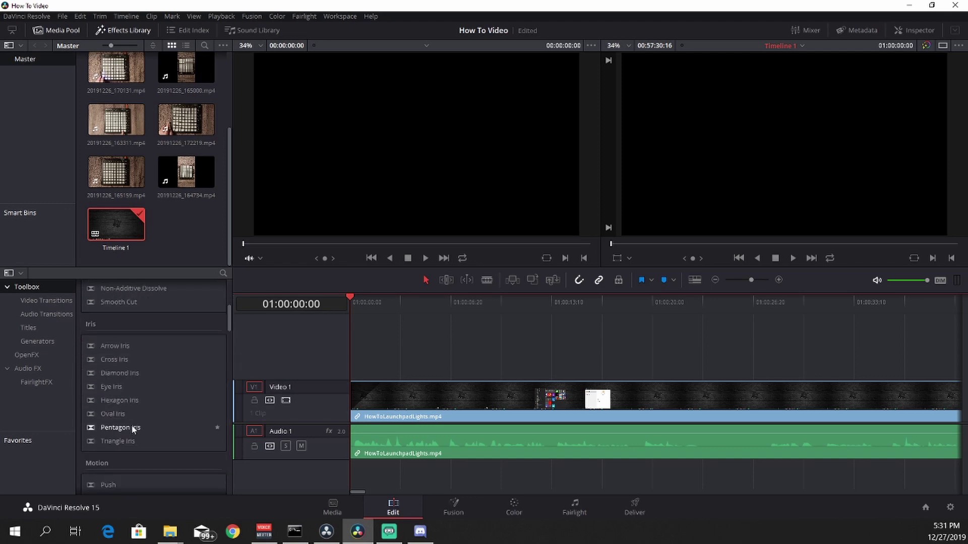
{"action": "scroll", "coordinate": [133, 429], "scroll_direction": "down", "scroll_amount": 3}
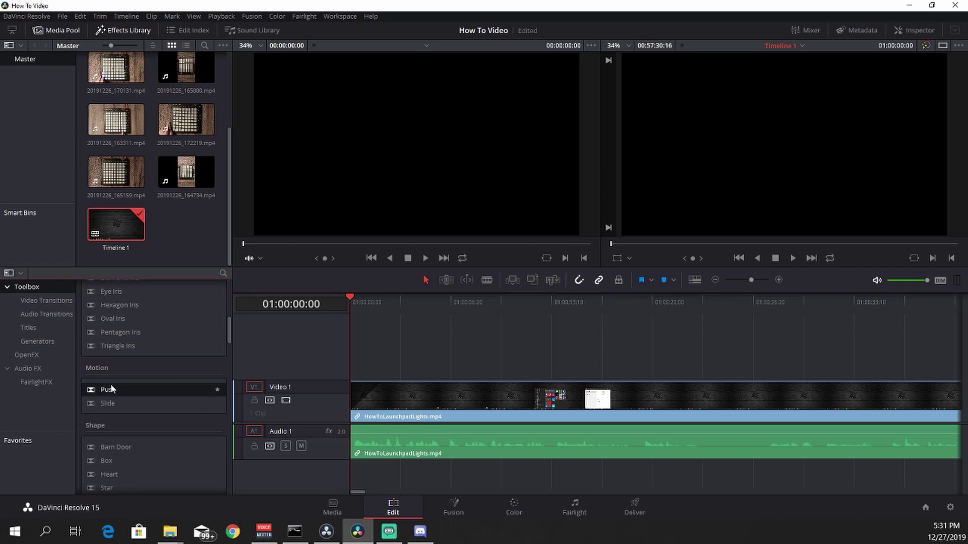
{"action": "left_click_drag", "start_coordinate": [112, 406], "coordinate": [359, 398]}
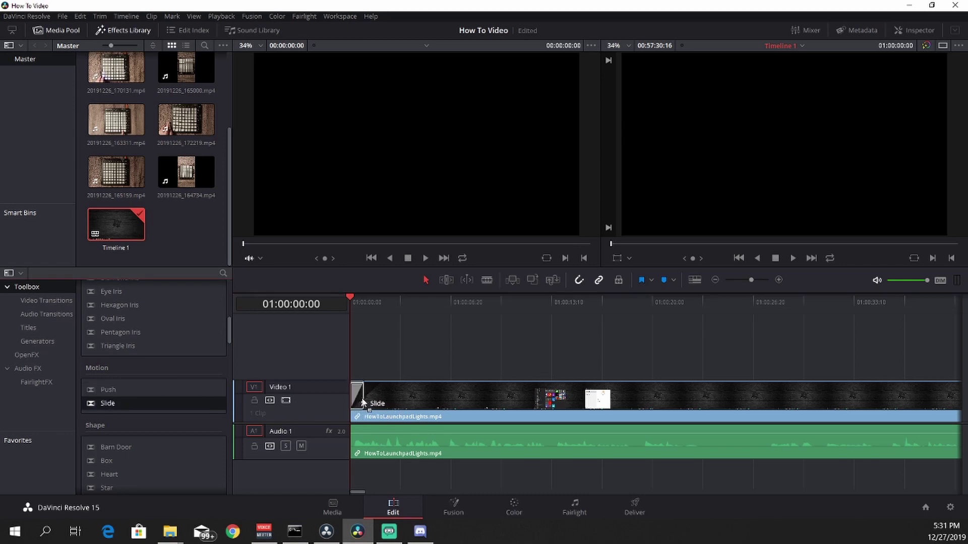
{"action": "left_click", "coordinate": [363, 400]}
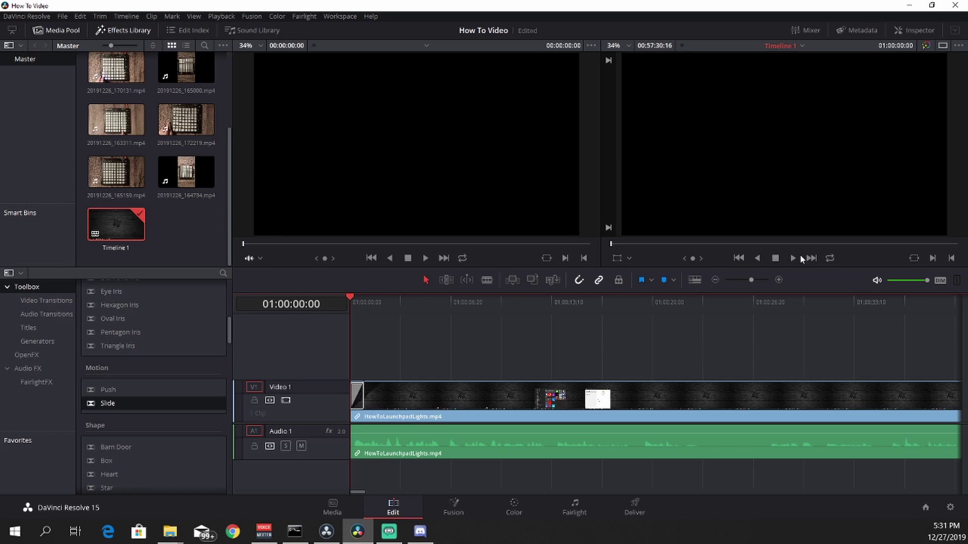
{"action": "left_click", "coordinate": [796, 257]}
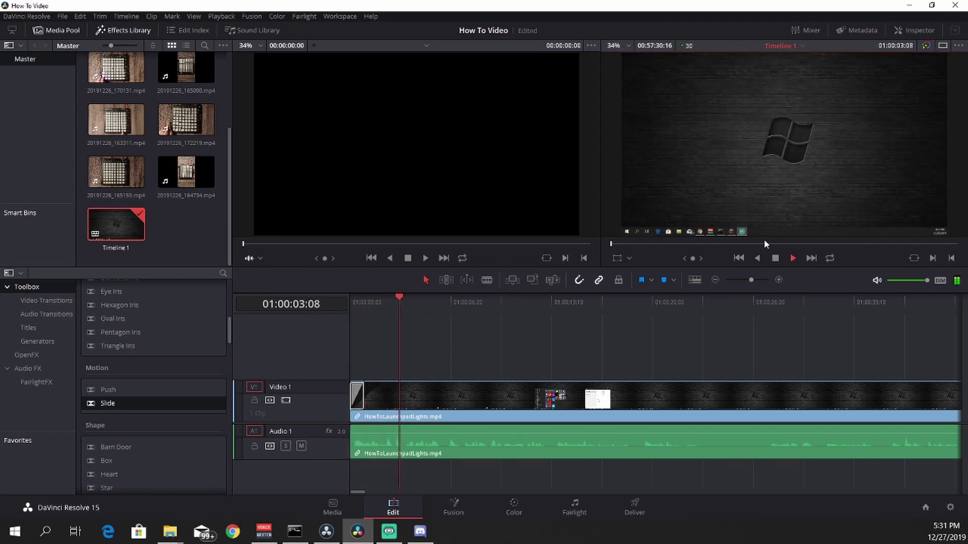
{"action": "left_click", "coordinate": [776, 258]}
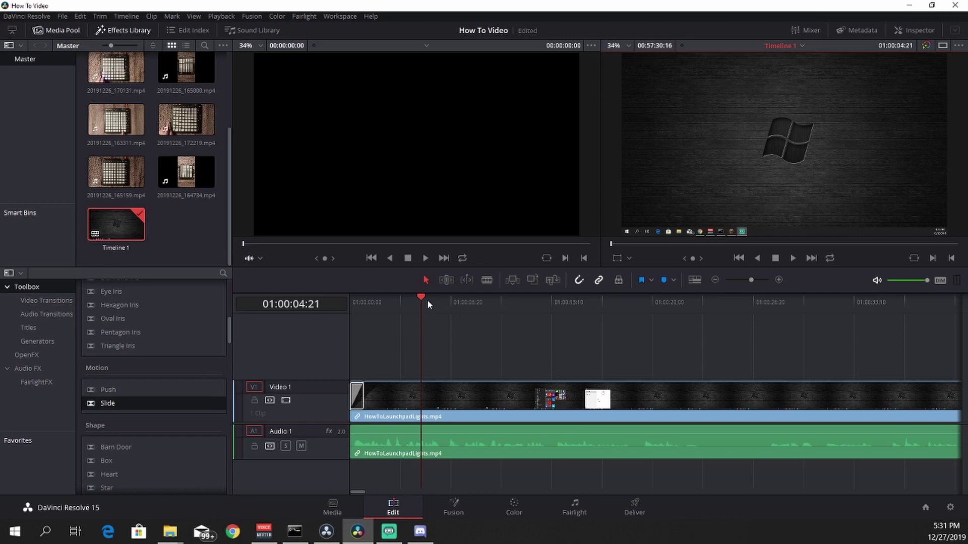
{"action": "left_click_drag", "start_coordinate": [422, 297], "coordinate": [669, 299]}
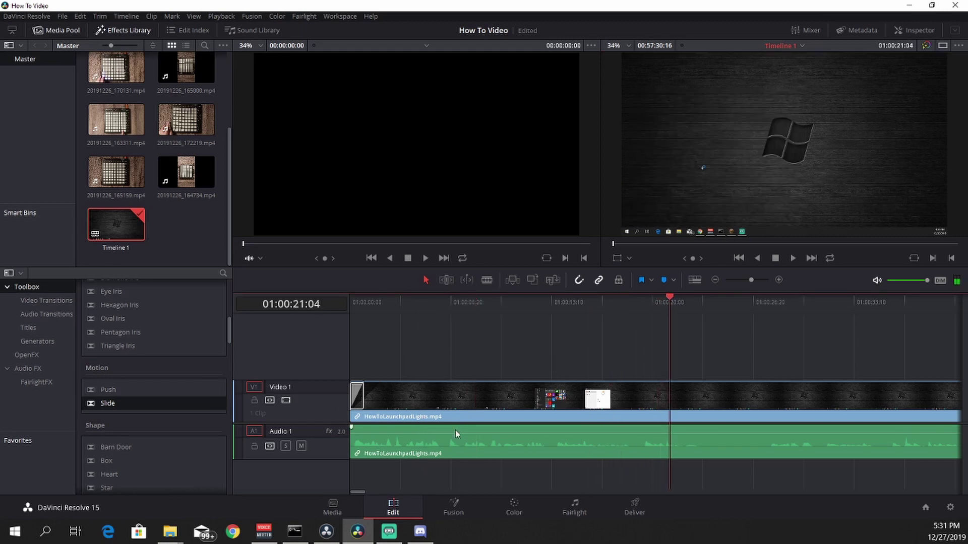
{"action": "left_click_drag", "start_coordinate": [363, 494], "coordinate": [958, 466]}
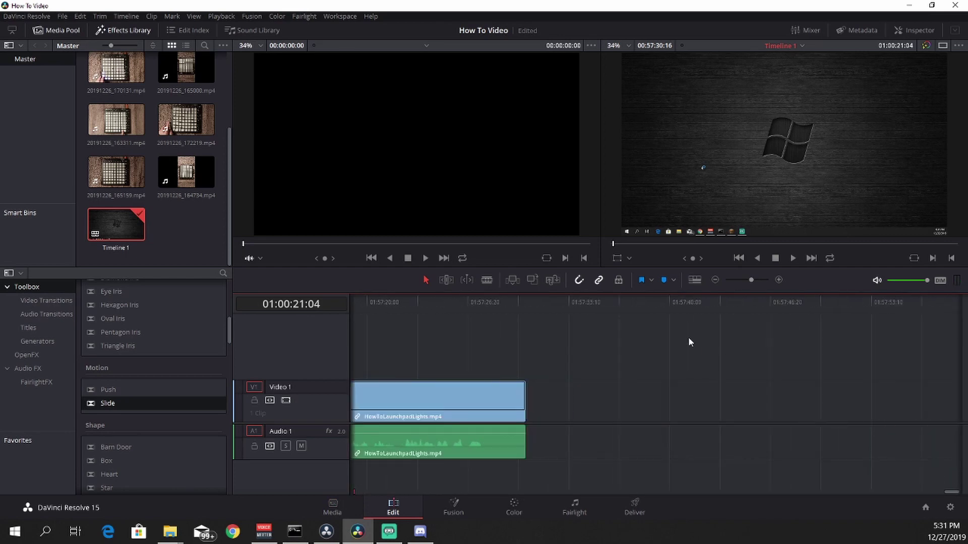
{"action": "left_click_drag", "start_coordinate": [500, 301], "coordinate": [522, 301]}
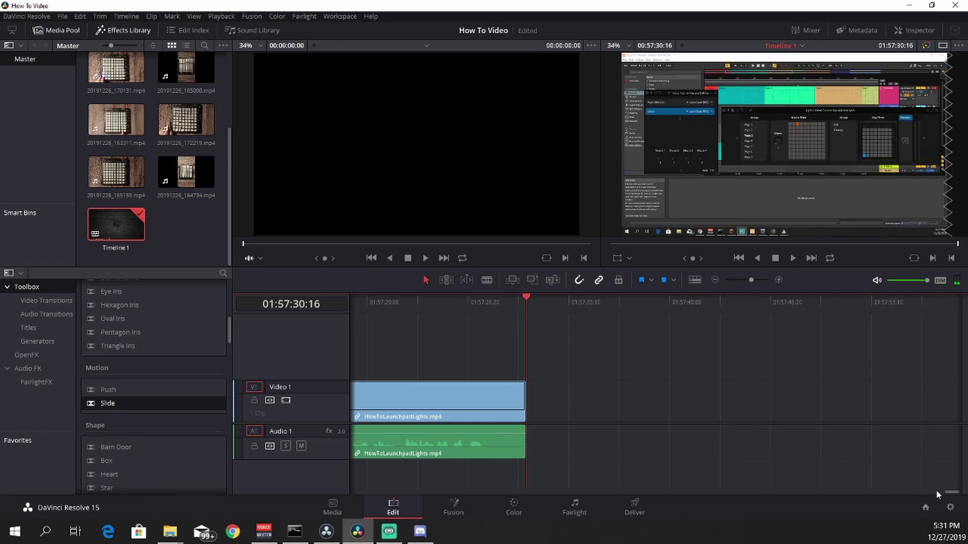
{"action": "left_click_drag", "start_coordinate": [953, 492], "coordinate": [356, 422]}
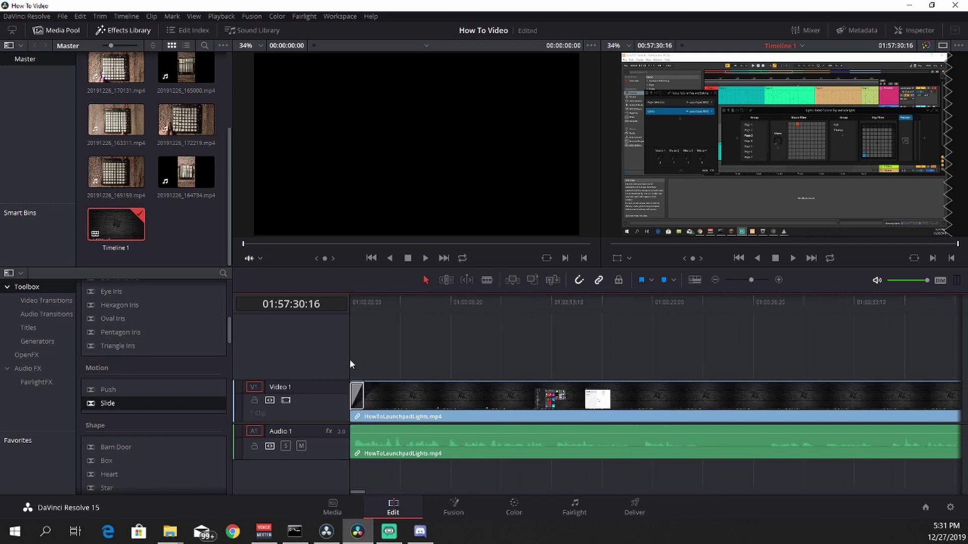
{"action": "left_click", "coordinate": [433, 297]}
{"action": "left_click", "coordinate": [794, 258]}
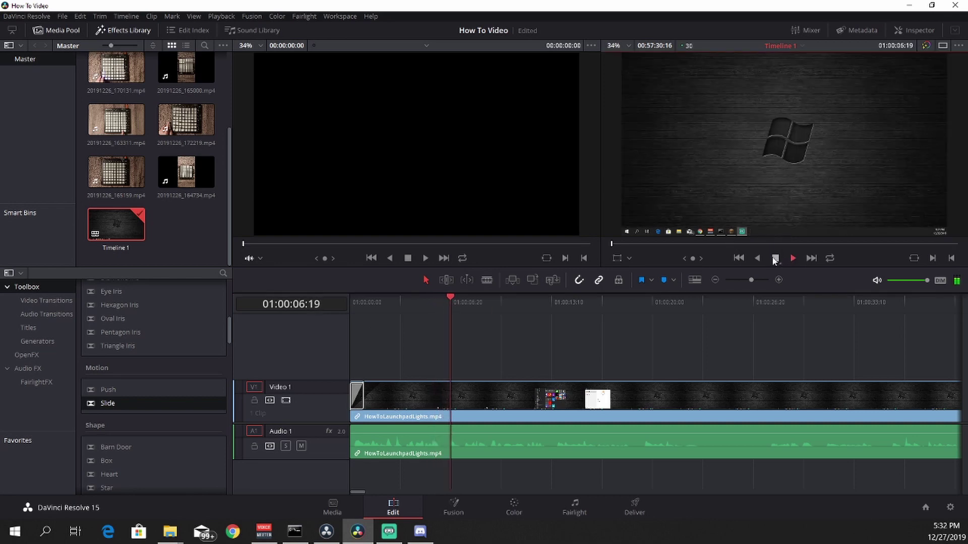
{"action": "left_click", "coordinate": [773, 258]}
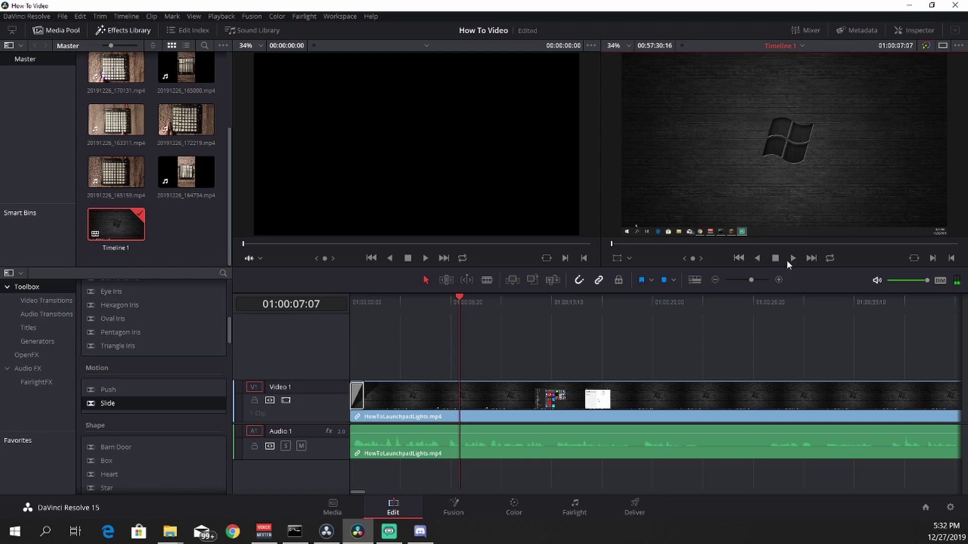
{"action": "left_click", "coordinate": [758, 261]}
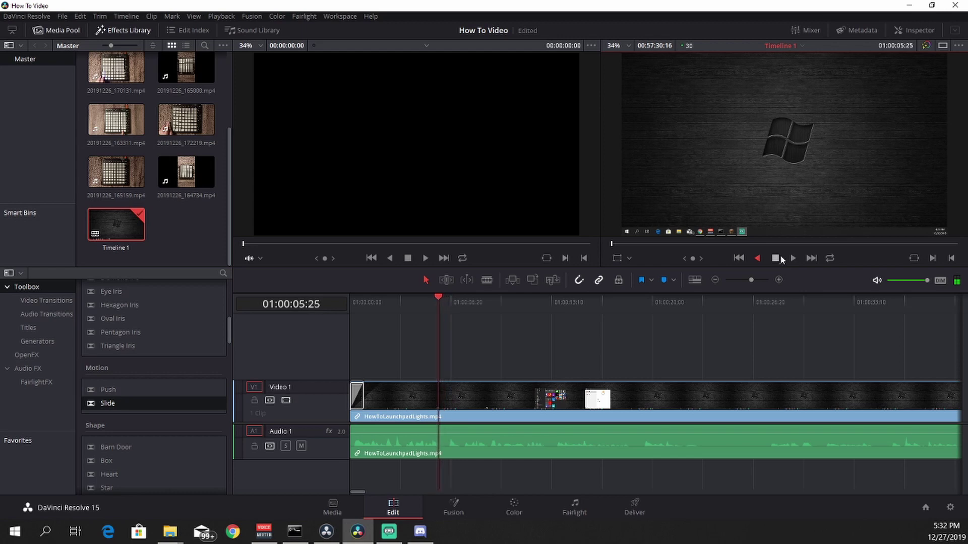
{"action": "left_click", "coordinate": [777, 259]}
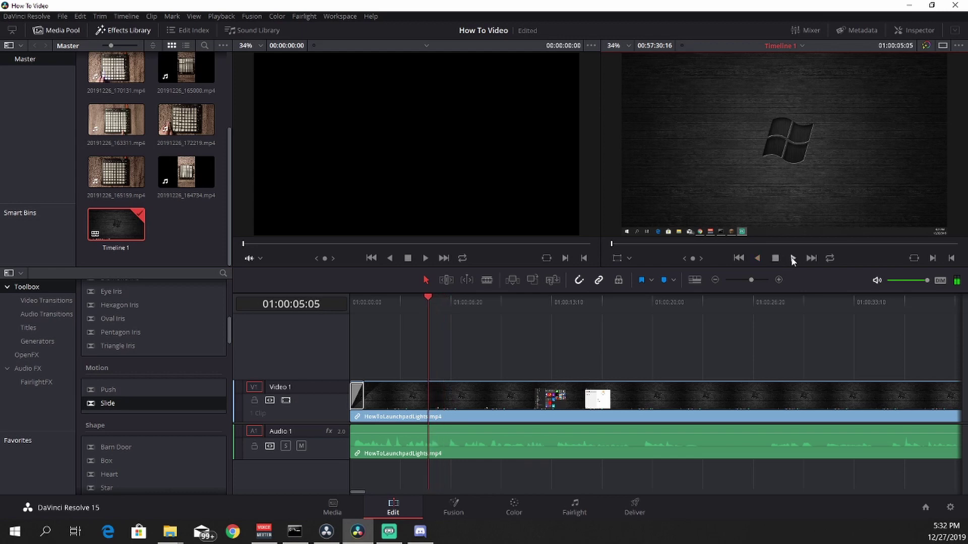
{"action": "left_click", "coordinate": [757, 260]}
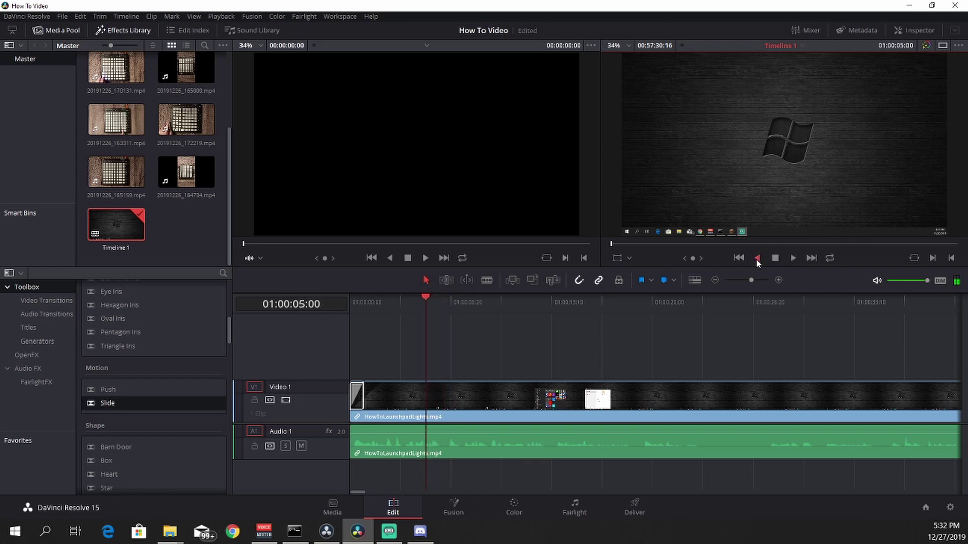
{"action": "left_click", "coordinate": [794, 258]}
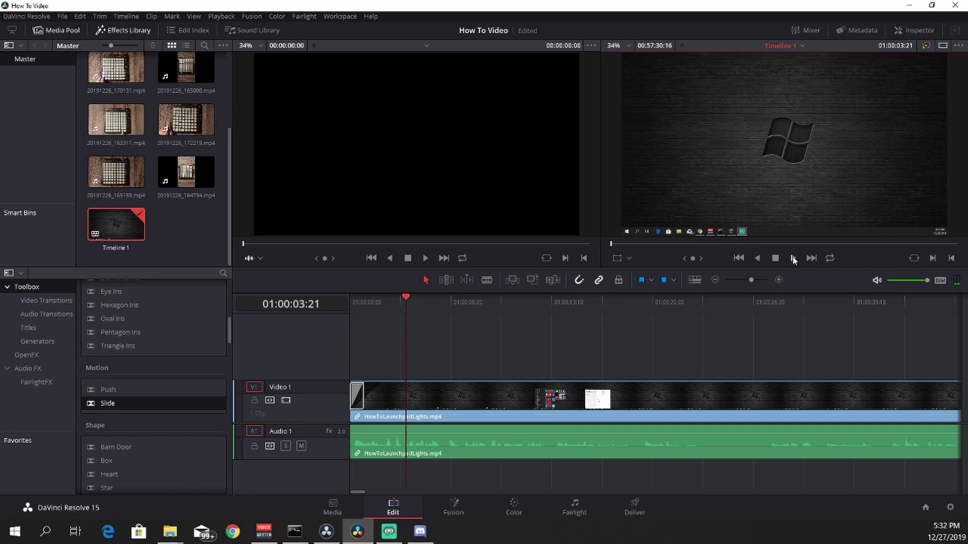
{"action": "left_click", "coordinate": [792, 257]}
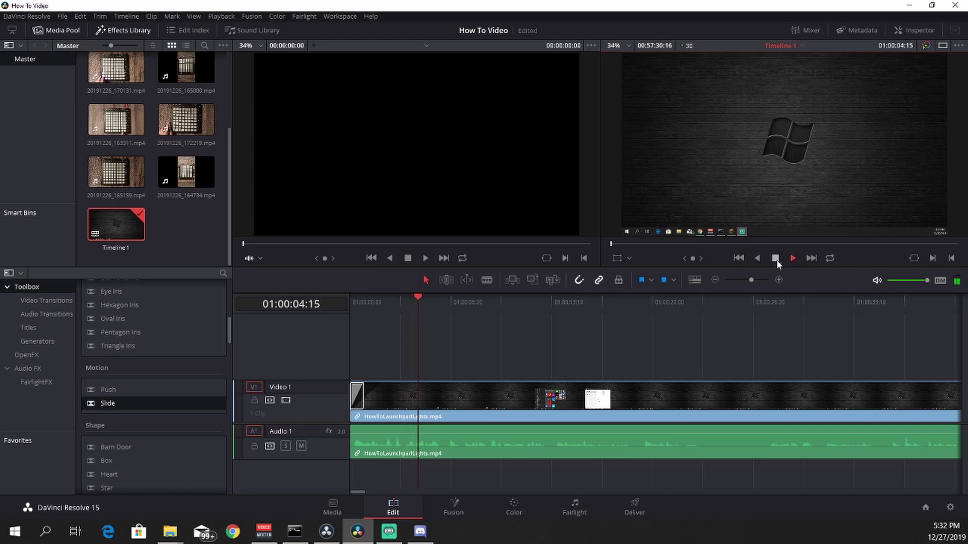
{"action": "left_click", "coordinate": [777, 258]}
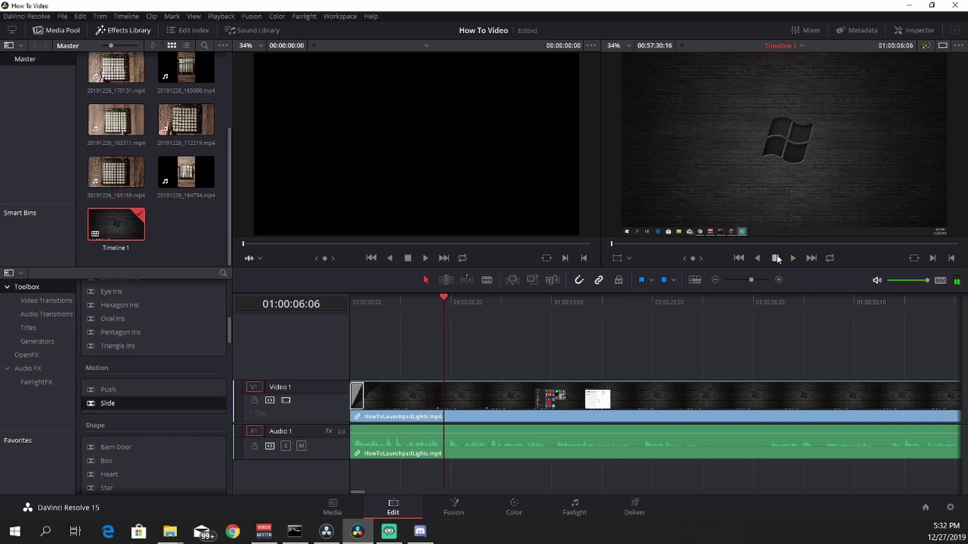
Blade the clip at 01:00:06:06 and review the section by playing forward and back
{"action": "left_click", "coordinate": [486, 281]}
{"action": "left_click", "coordinate": [444, 392]}
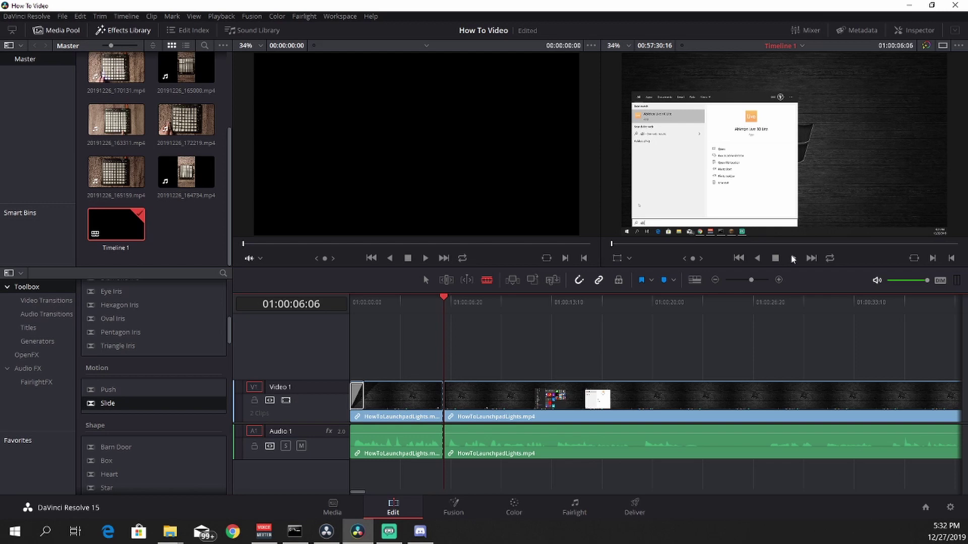
{"action": "left_click", "coordinate": [792, 258]}
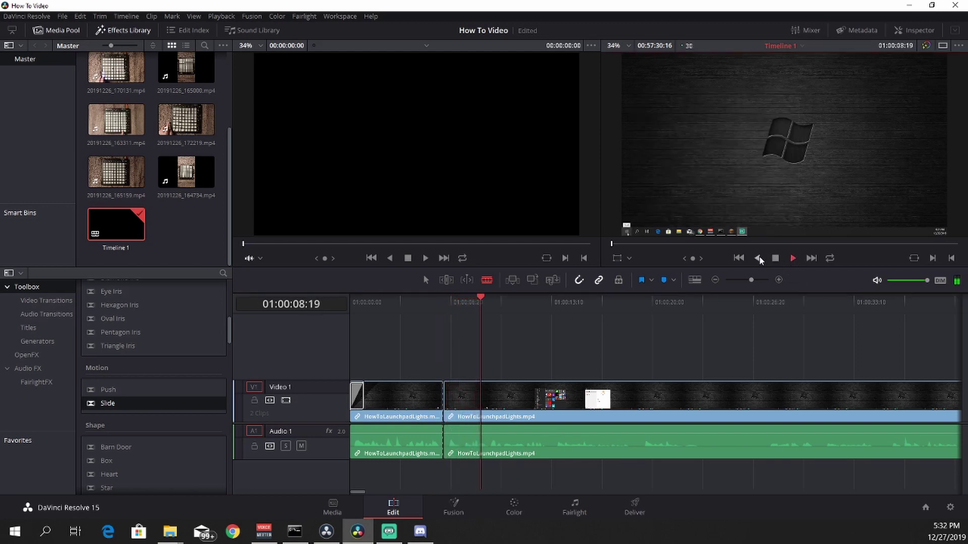
{"action": "key", "text": "j"}
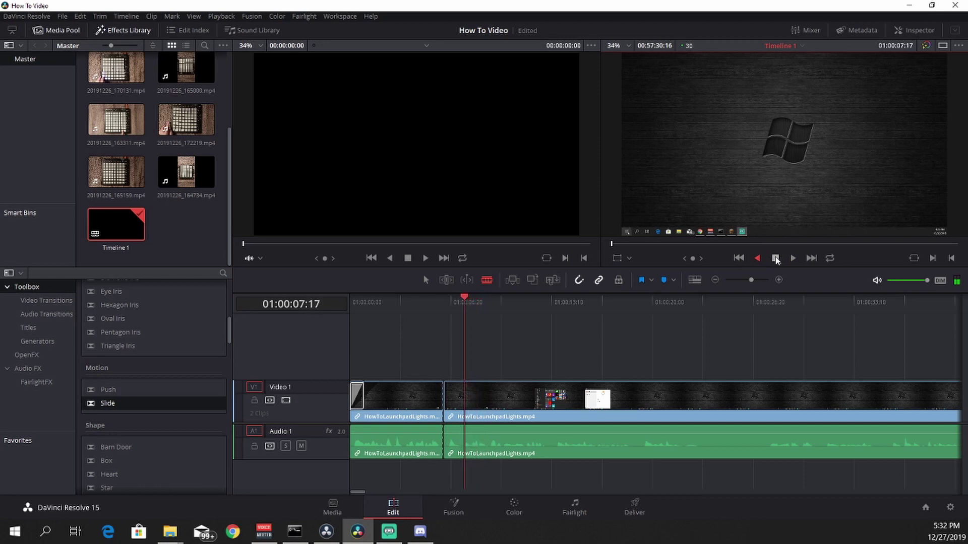
{"action": "left_click", "coordinate": [775, 259]}
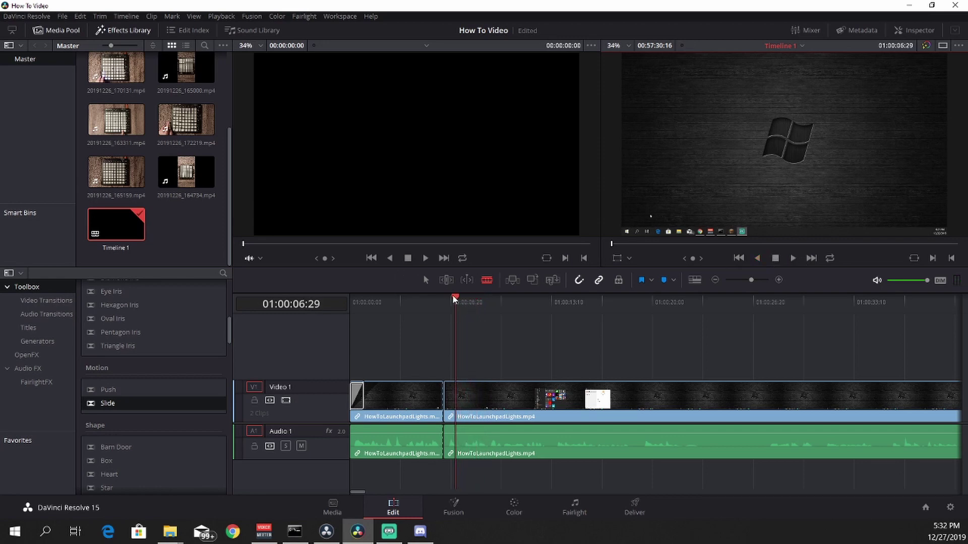
{"action": "left_click_drag", "start_coordinate": [454, 298], "coordinate": [467, 298]}
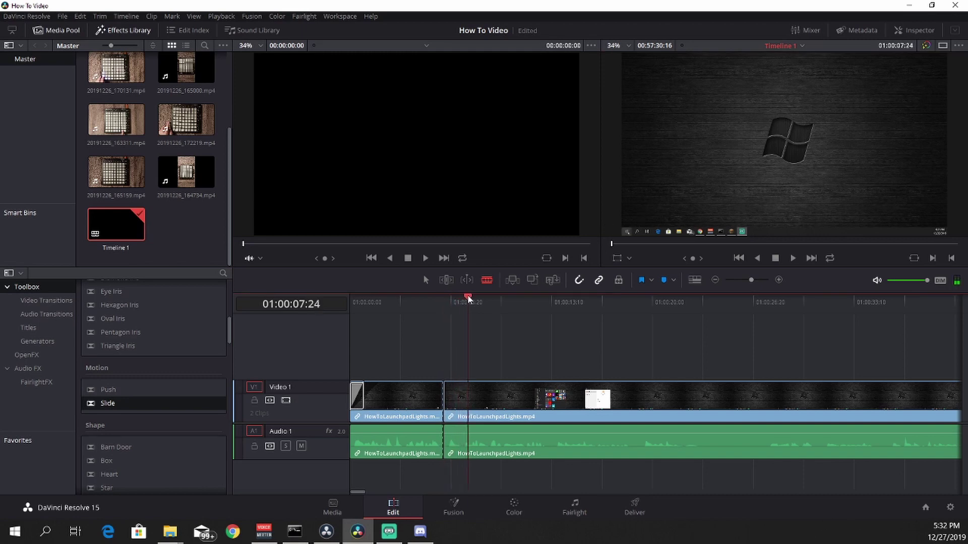
Cut again at 01:00:07:24, ripple-delete the piece between cuts, and return to the start
{"action": "left_click", "coordinate": [469, 395]}
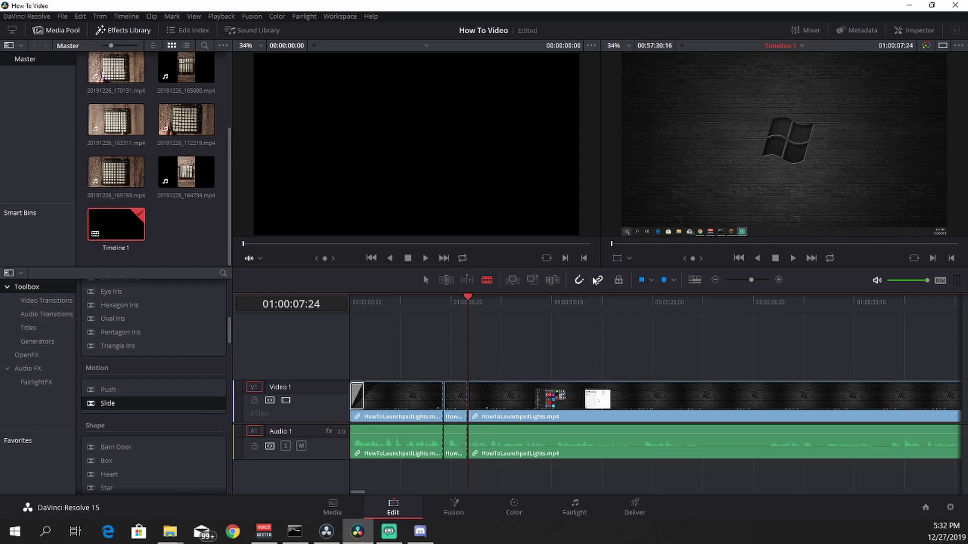
{"action": "left_click", "coordinate": [425, 280]}
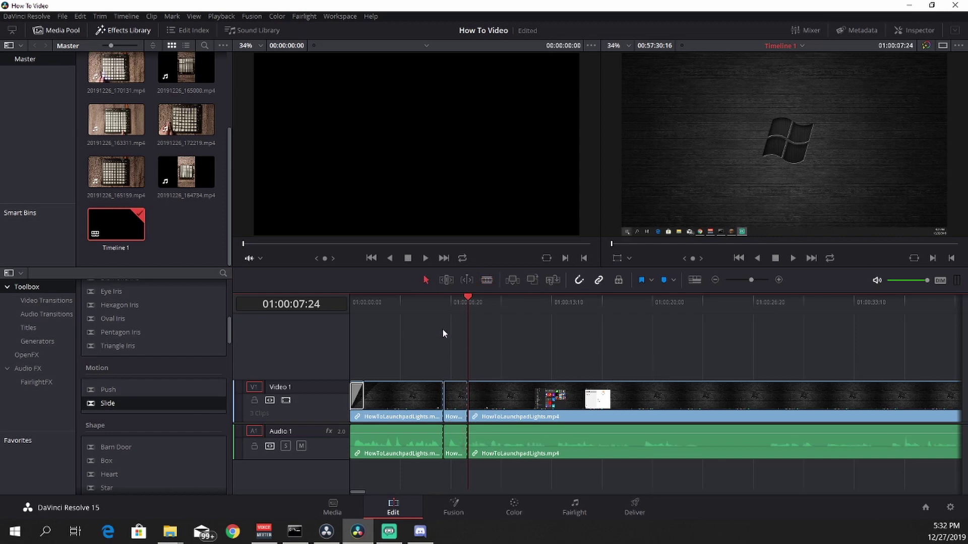
{"action": "left_click", "coordinate": [461, 409]}
{"action": "key", "text": "BackSpace"}
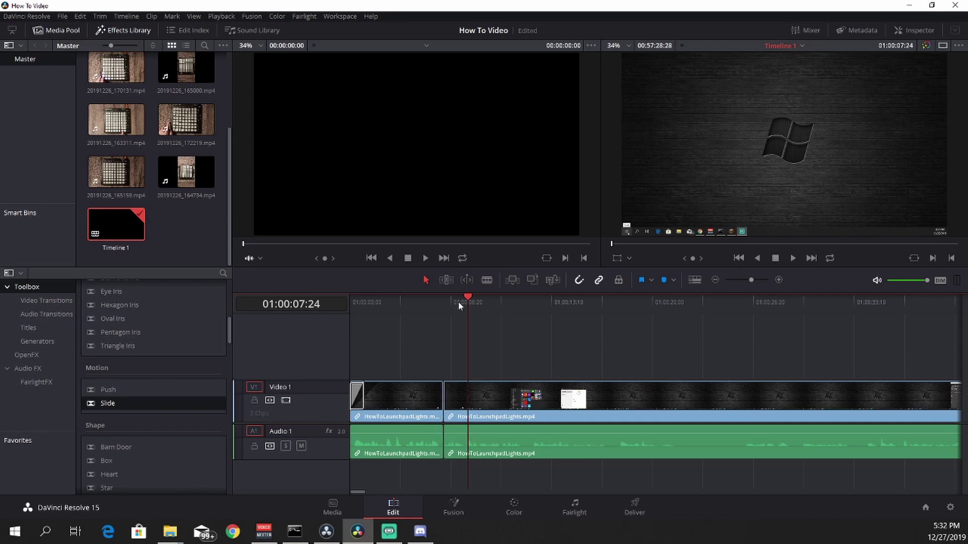
{"action": "left_click_drag", "start_coordinate": [469, 296], "coordinate": [350, 313]}
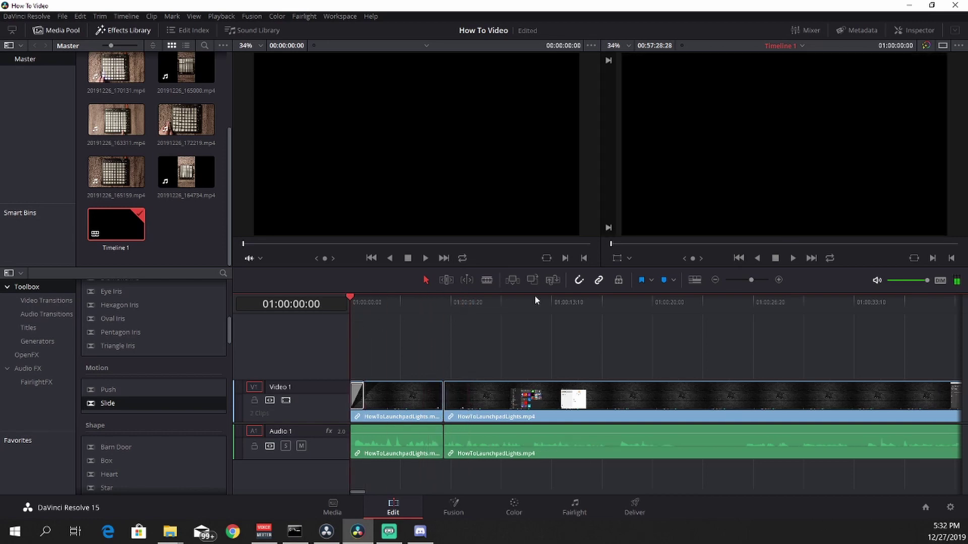
{"action": "left_click", "coordinate": [791, 258]}
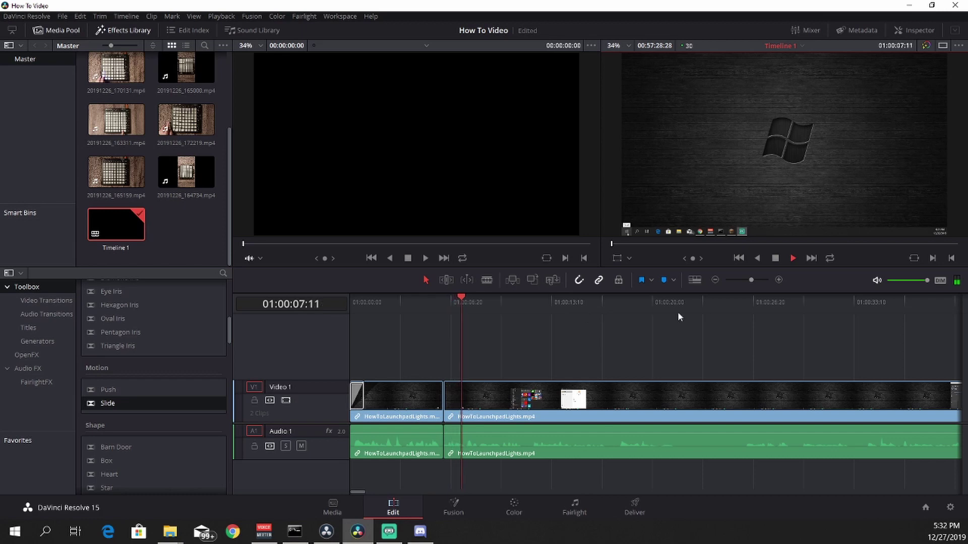
{"action": "left_click", "coordinate": [776, 259]}
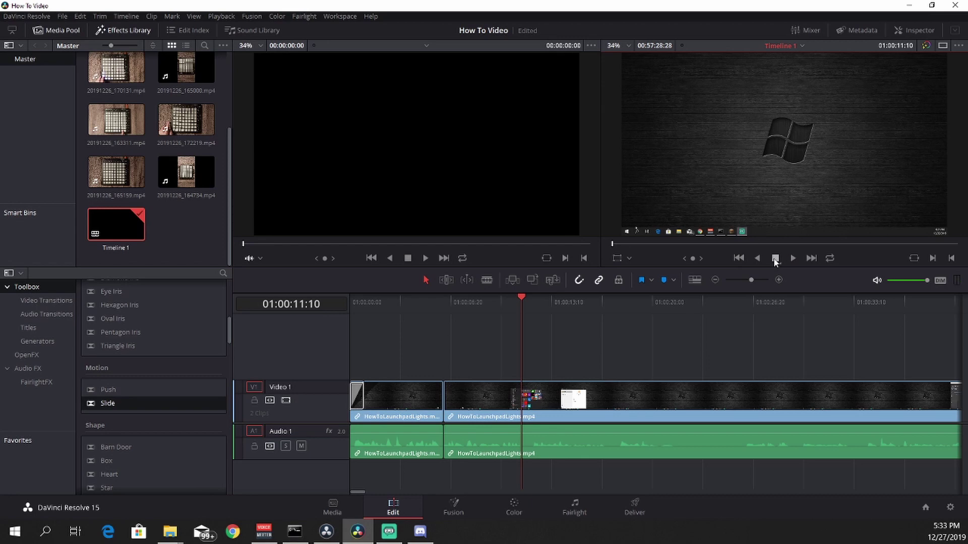
{"action": "key", "text": "alt+Tab"}
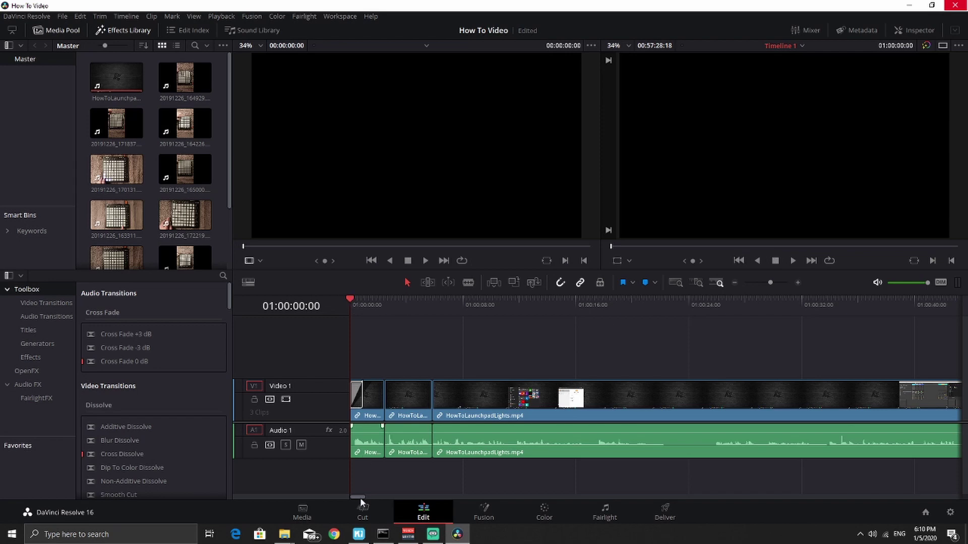
Open Timeline 1 on the Cut page and fast-forward with L to about 01:02:16:16
{"action": "left_click", "coordinate": [363, 512]}
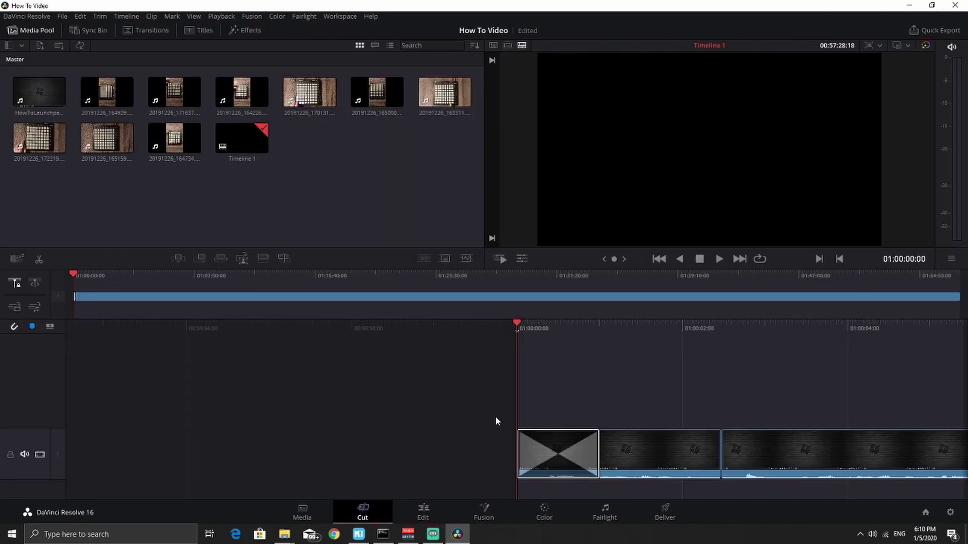
{"action": "left_click", "coordinate": [655, 370]}
{"action": "scroll", "coordinate": [529, 407], "scroll_direction": "down", "scroll_amount": 4}
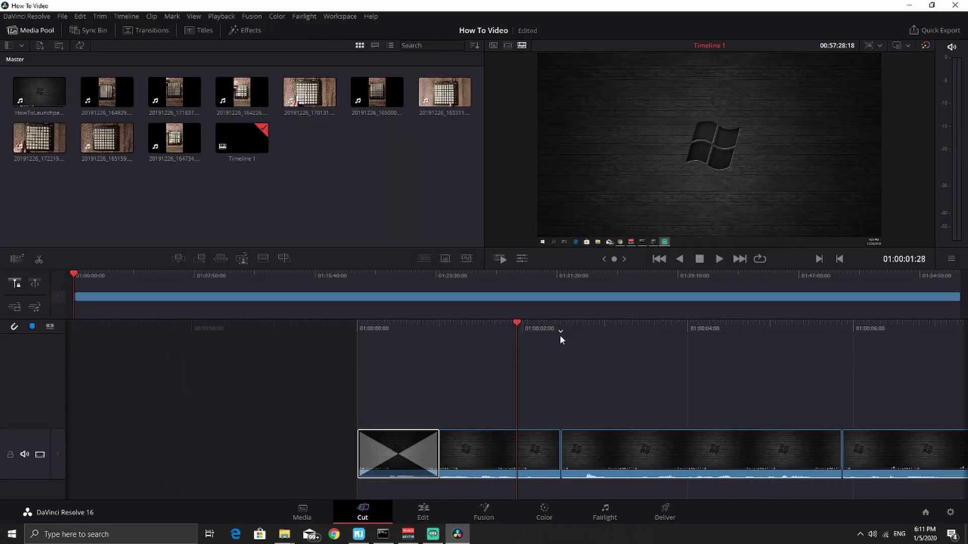
{"action": "key", "text": "l"}
{"action": "key", "text": "l"}
{"action": "key", "text": "l"}
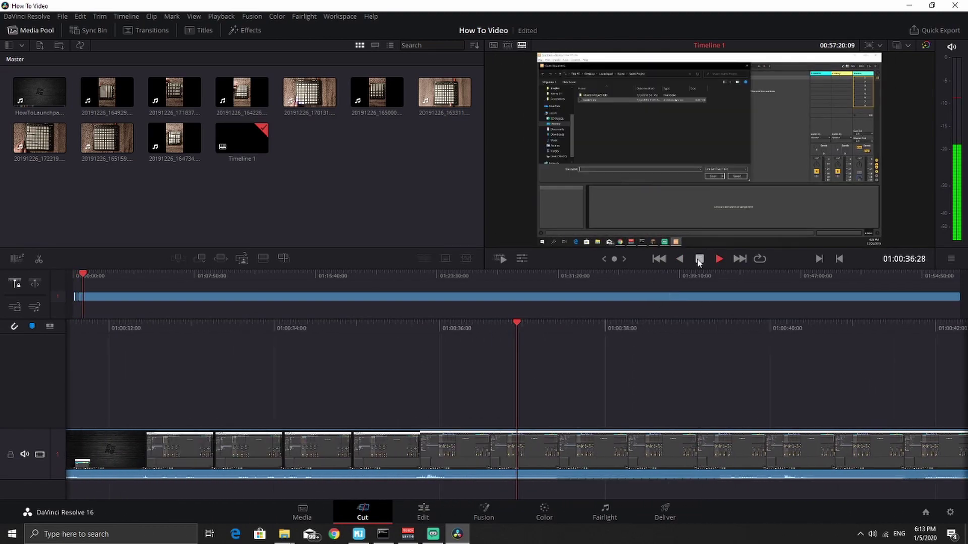
{"action": "left_click", "coordinate": [719, 258]}
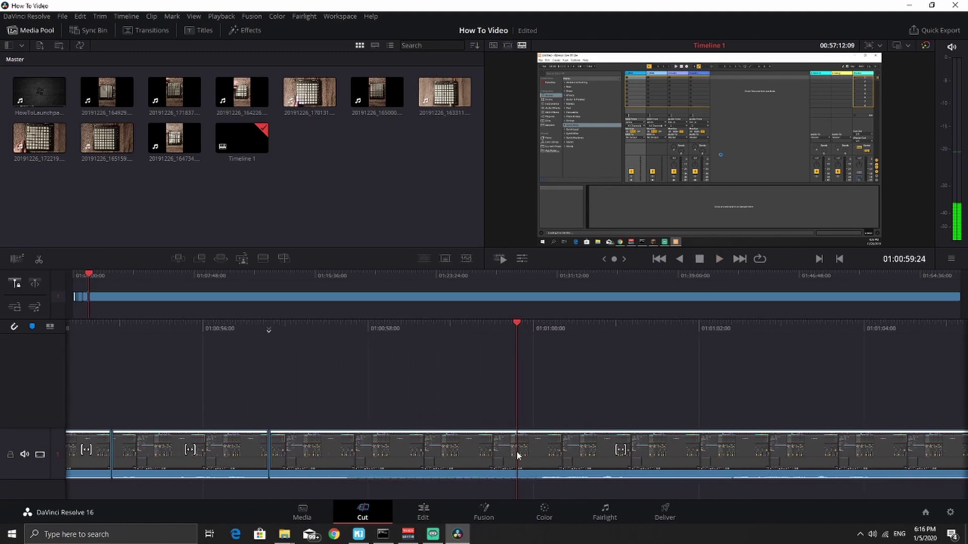
{"action": "left_click", "coordinate": [719, 259]}
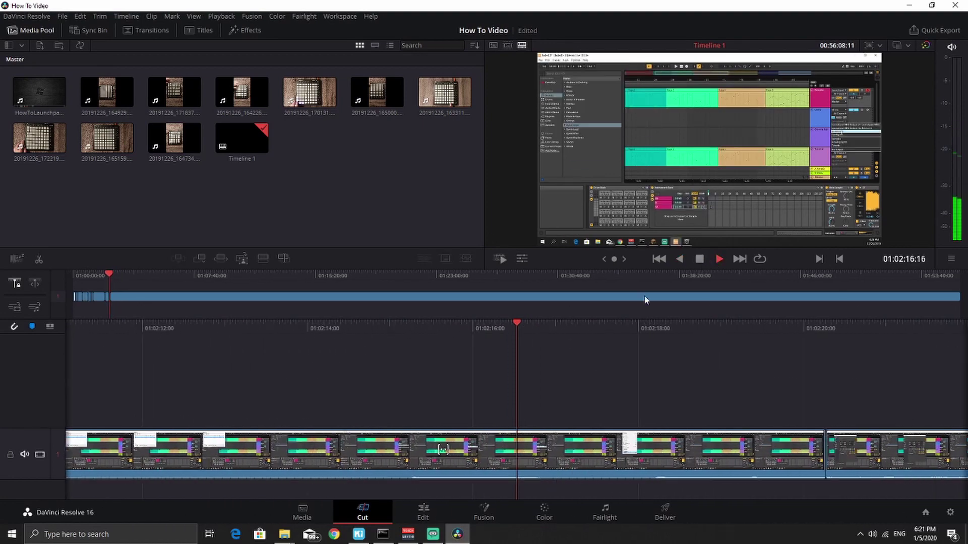
{"action": "right_click", "coordinate": [520, 446]}
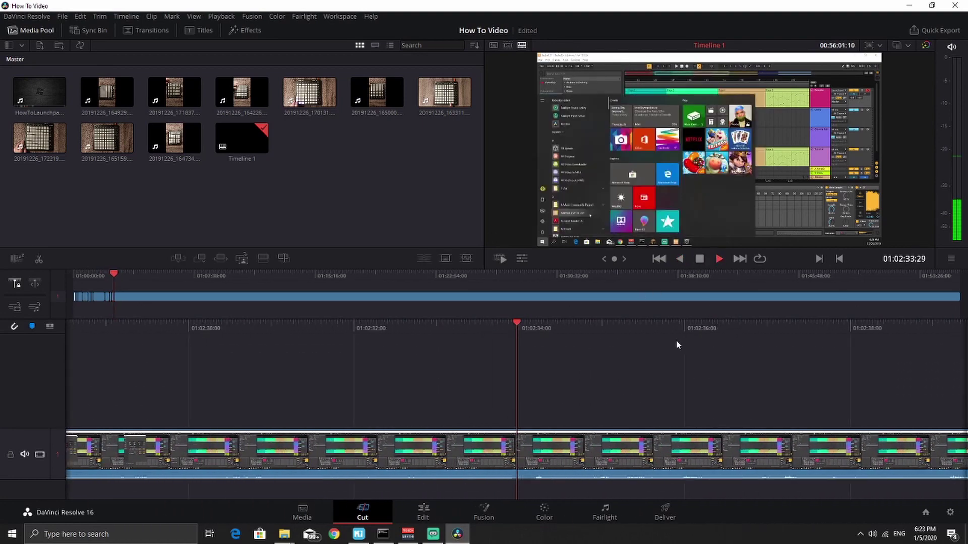
{"action": "left_click", "coordinate": [695, 259]}
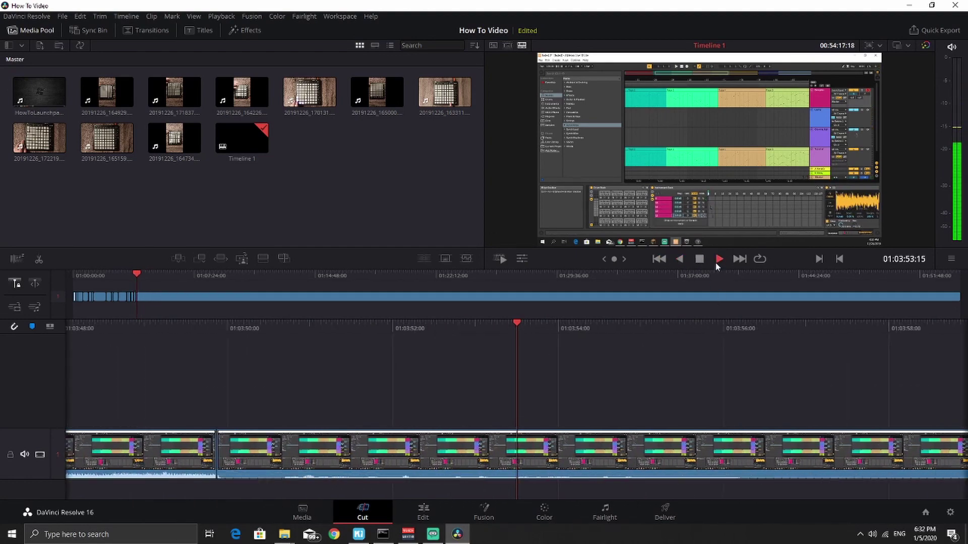
{"action": "left_click", "coordinate": [699, 259]}
{"action": "key", "text": "space"}
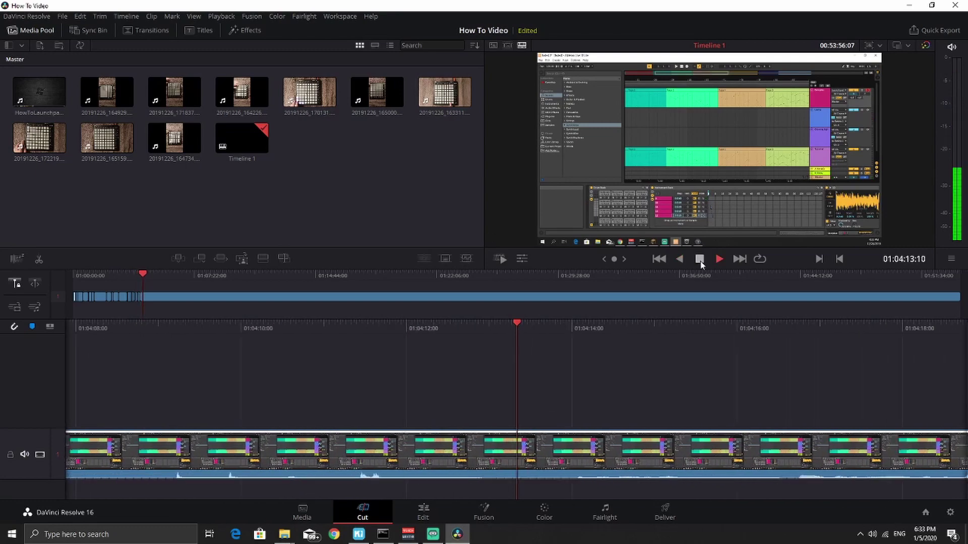
{"action": "key", "text": "j"}
{"action": "key", "text": "l"}
{"action": "key", "text": "l"}
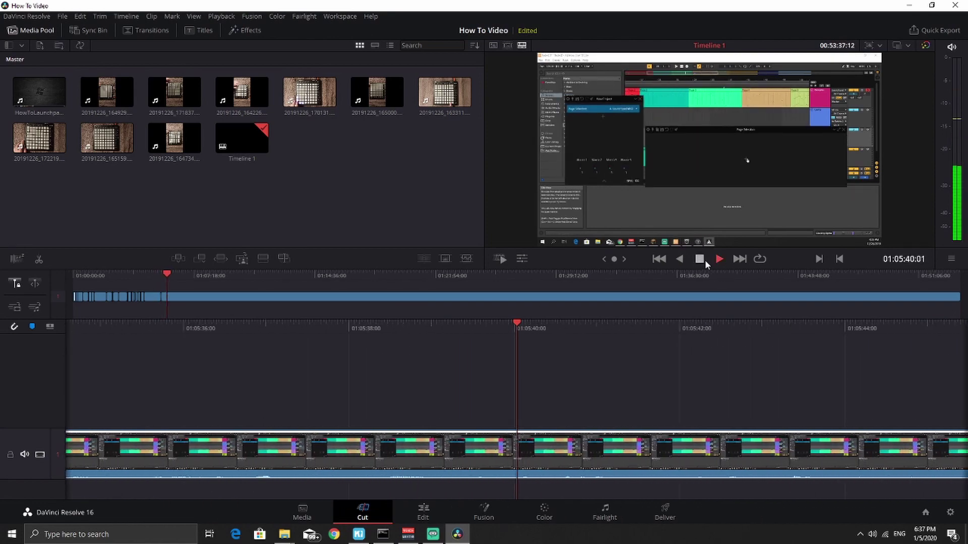
Split the recording at 01:06:27:12 during forward playback, then resume fast-forwarding
{"action": "right_click", "coordinate": [526, 328]}
{"action": "left_click", "coordinate": [678, 258]}
{"action": "key", "text": "l"}
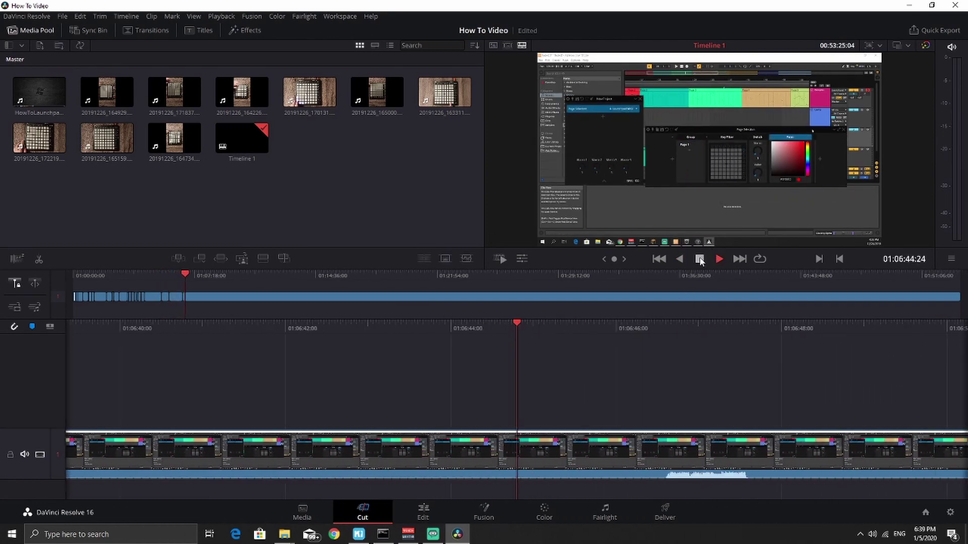
{"action": "key", "text": "ctrl+b"}
{"action": "left_click", "coordinate": [648, 456]}
{"action": "key", "text": "l"}
{"action": "key", "text": "l"}
{"action": "key", "text": "l"}
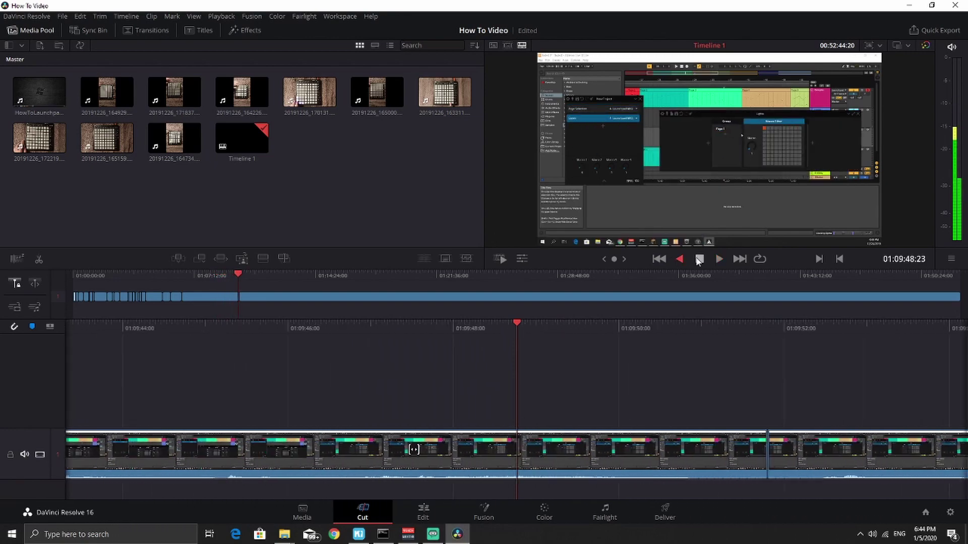
Shuttle forward and backward through the recording until about 01:29:01:26
{"action": "key", "text": "l"}
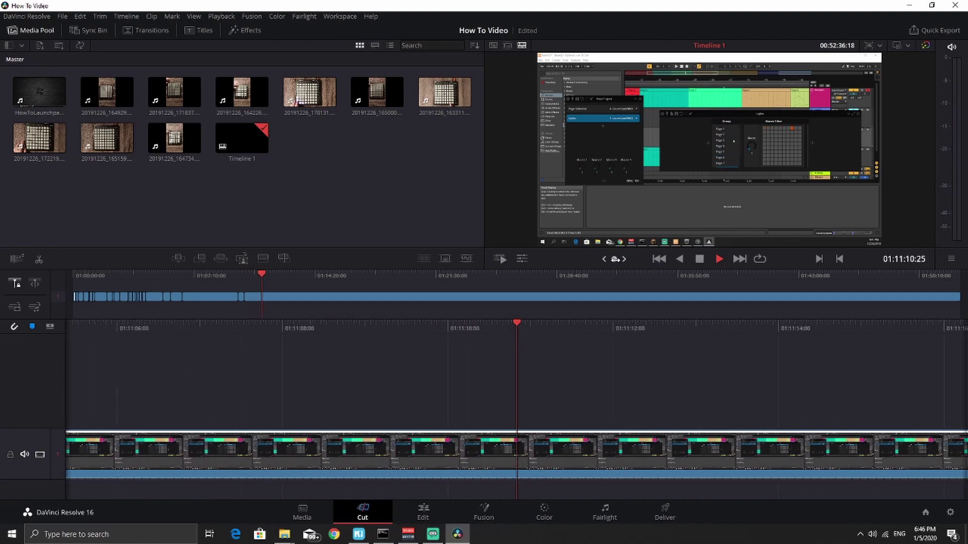
{"action": "left_click", "coordinate": [699, 259]}
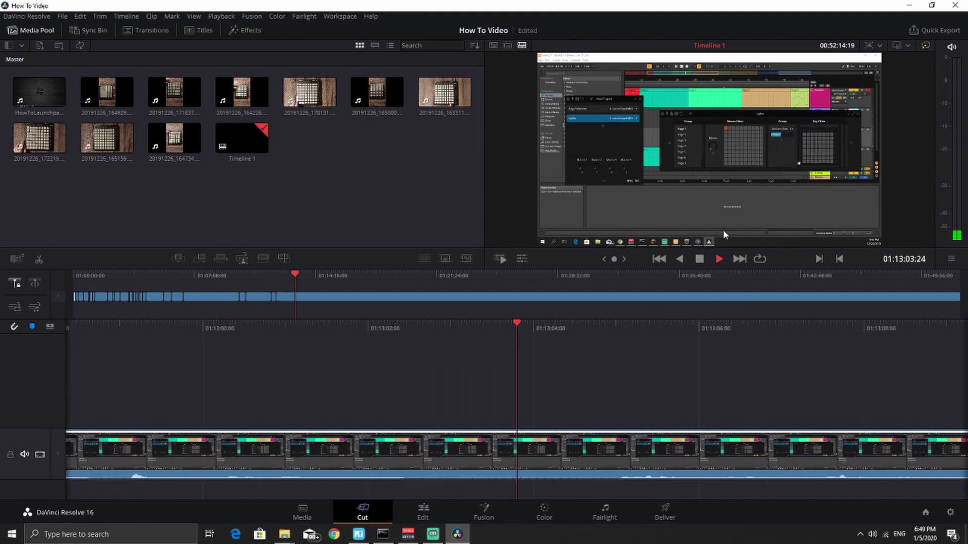
{"action": "left_click", "coordinate": [700, 259]}
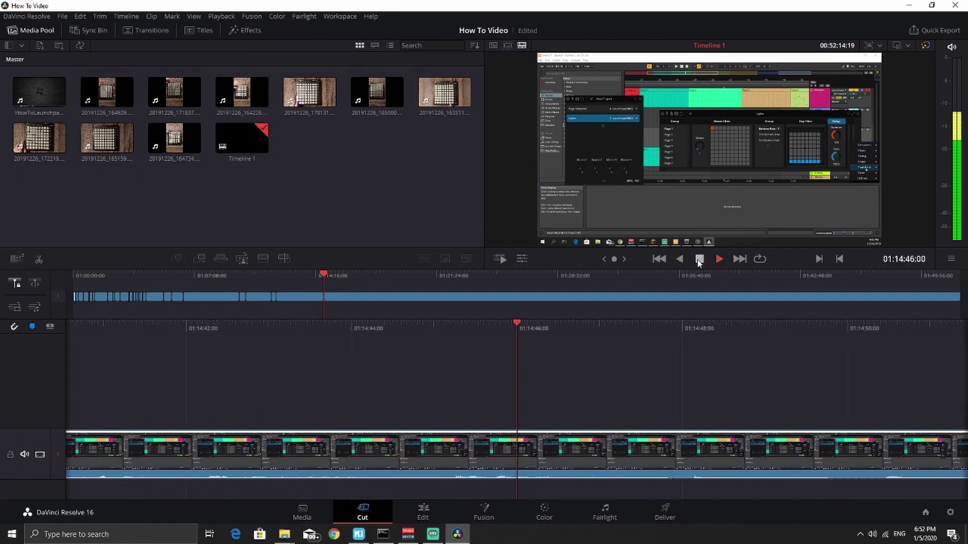
{"action": "left_click", "coordinate": [719, 259]}
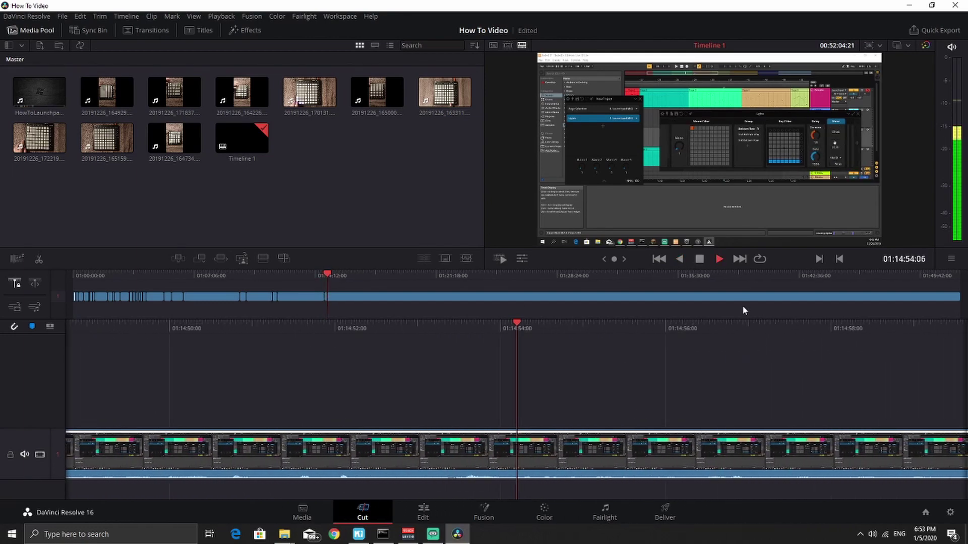
{"action": "left_click", "coordinate": [700, 259]}
{"action": "left_click", "coordinate": [719, 260]}
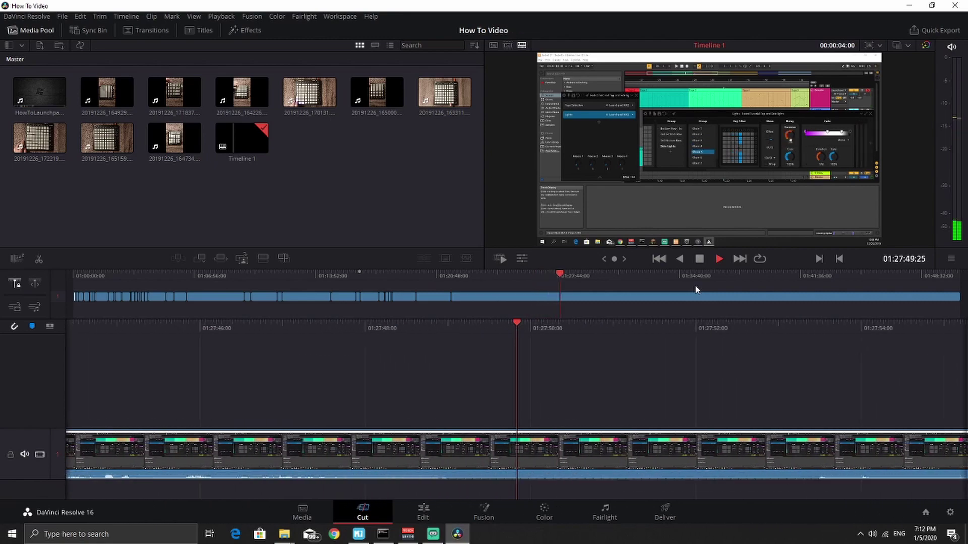
{"action": "key", "text": "j"}
{"action": "key", "text": "l"}
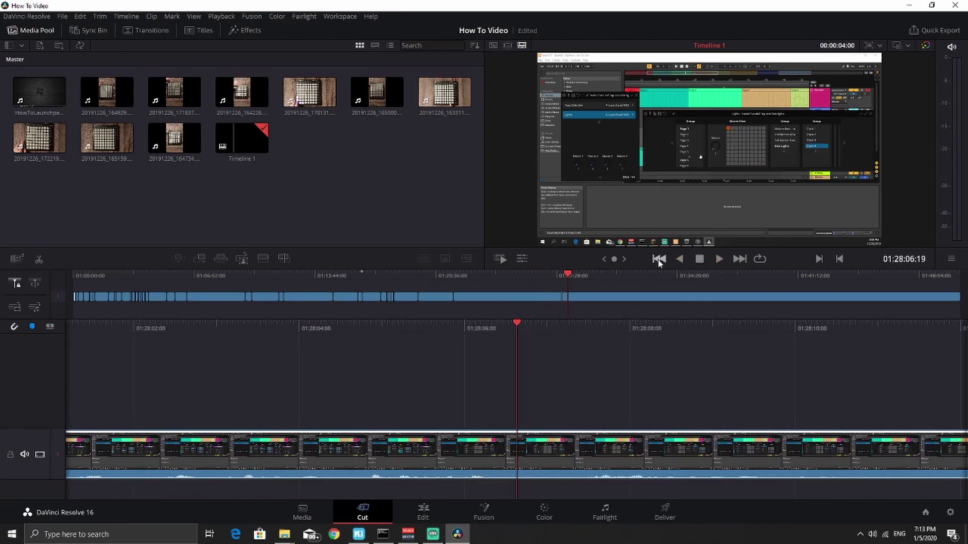
{"action": "key", "text": "l"}
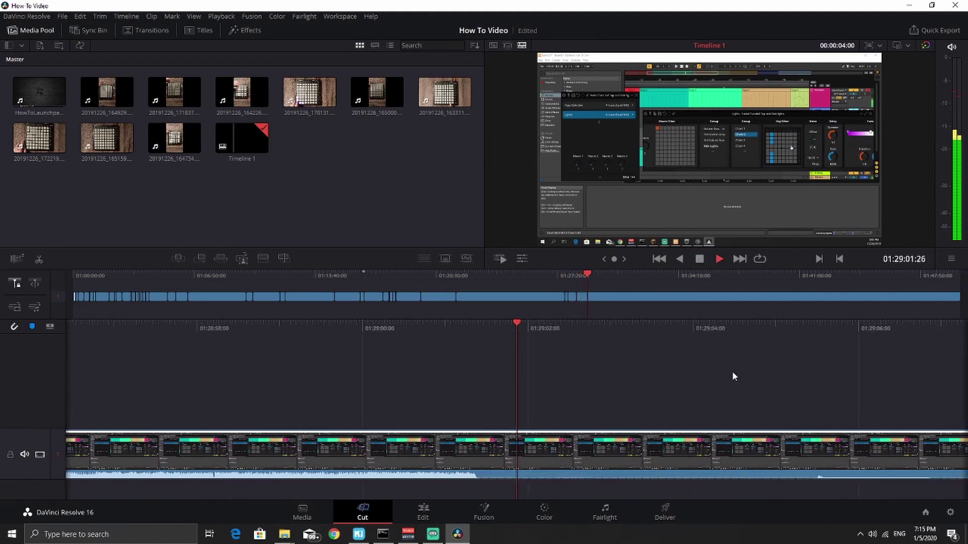
Inspect the context menu of the clip under the playhead, then resume fast-forward review
{"action": "key", "text": "k"}
{"action": "right_click", "coordinate": [517, 449]}
{"action": "mouse_move", "coordinate": [543, 385]}
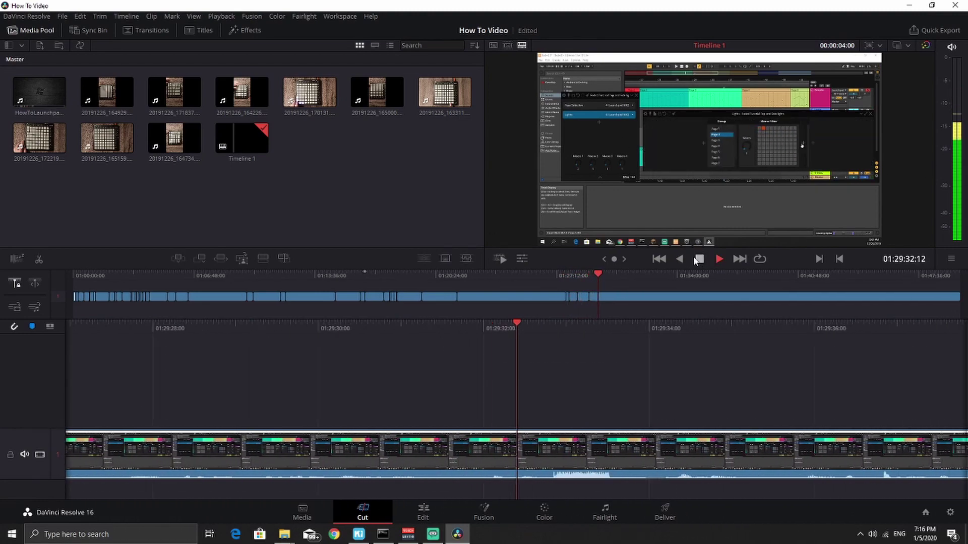
{"action": "right_click", "coordinate": [516, 448]}
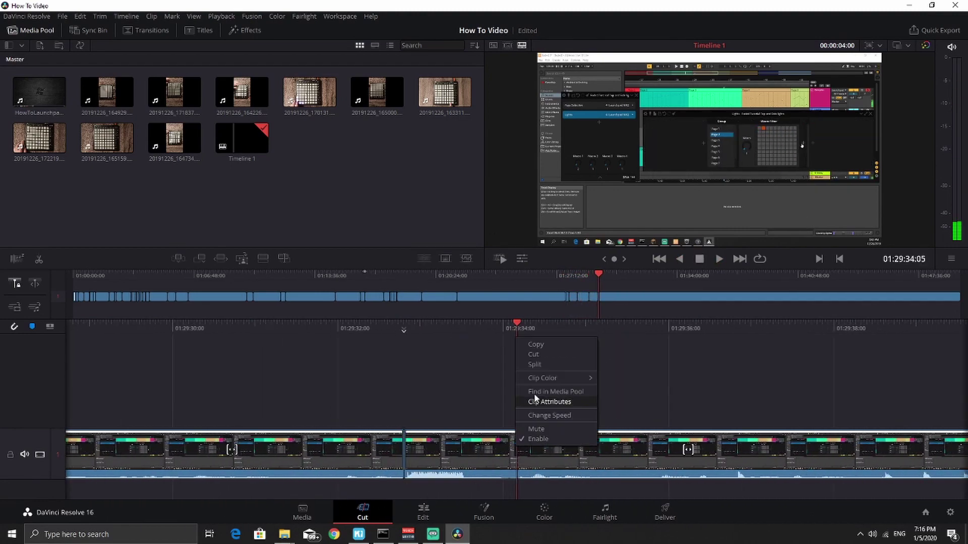
{"action": "left_click", "coordinate": [563, 450]}
{"action": "key", "text": "l"}
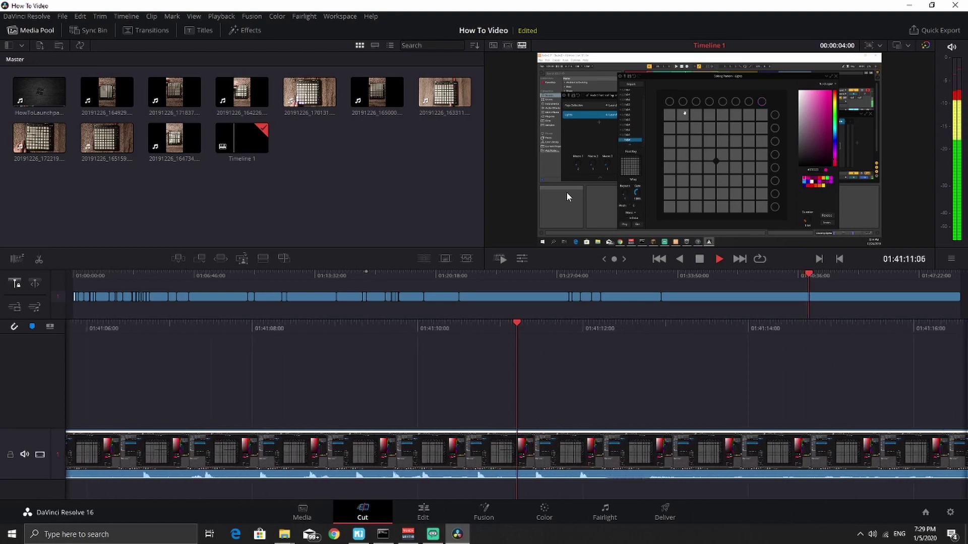
Fast-forward to about 01:48:40:28, then return the playhead to 01:00:00:00
{"action": "left_click", "coordinate": [700, 259]}
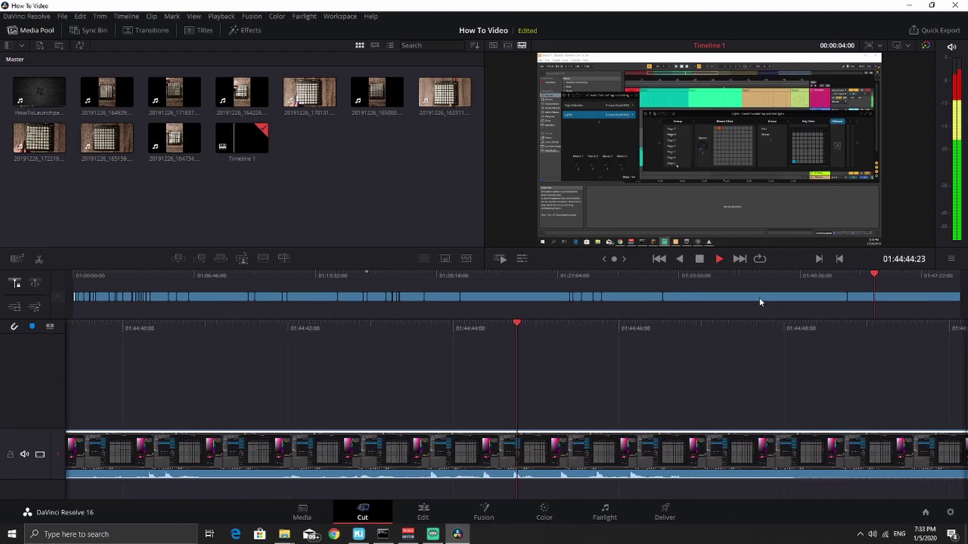
{"action": "key", "text": "space"}
{"action": "key", "text": "l"}
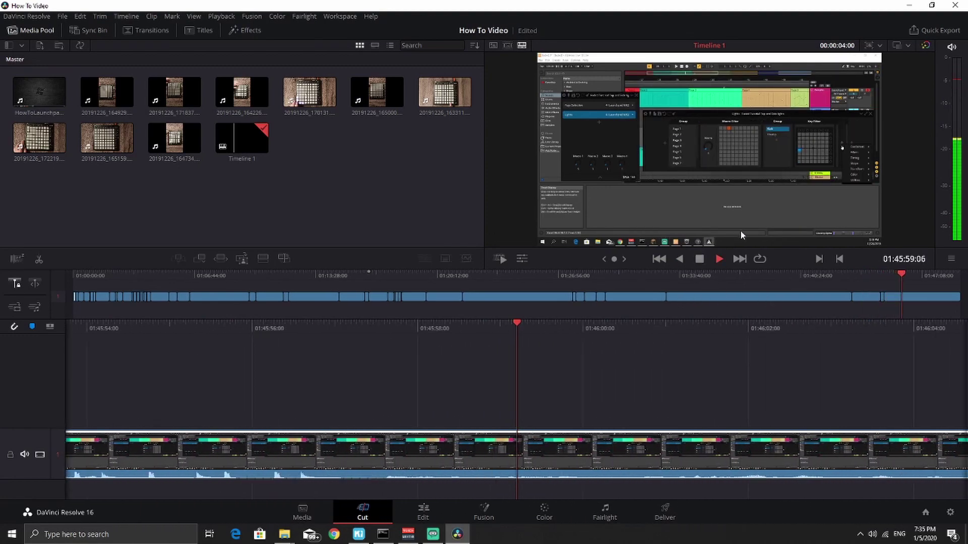
{"action": "left_click", "coordinate": [700, 258]}
{"action": "left_click", "coordinate": [55, 277]}
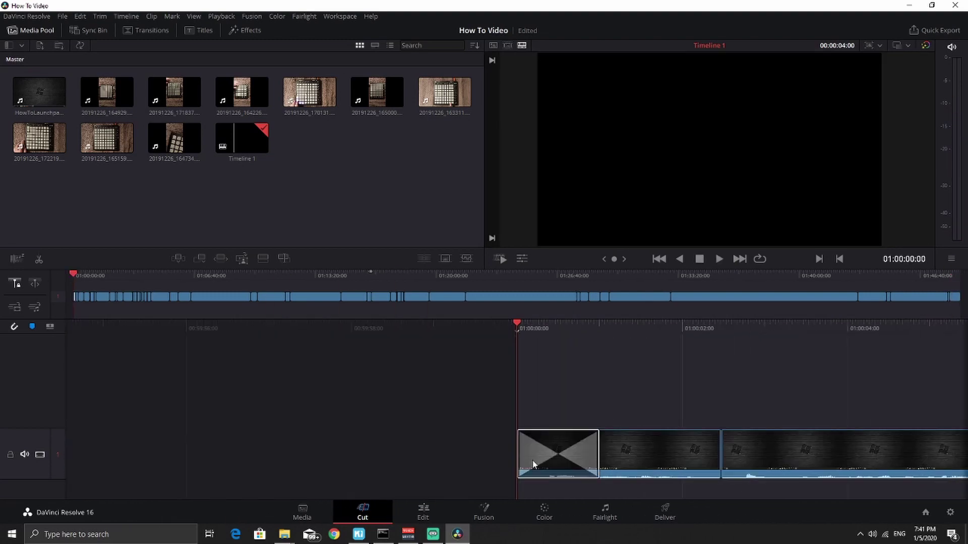
Go to the Edit page, save the How To Video project, and scrub the opening seconds
{"action": "left_click", "coordinate": [424, 510]}
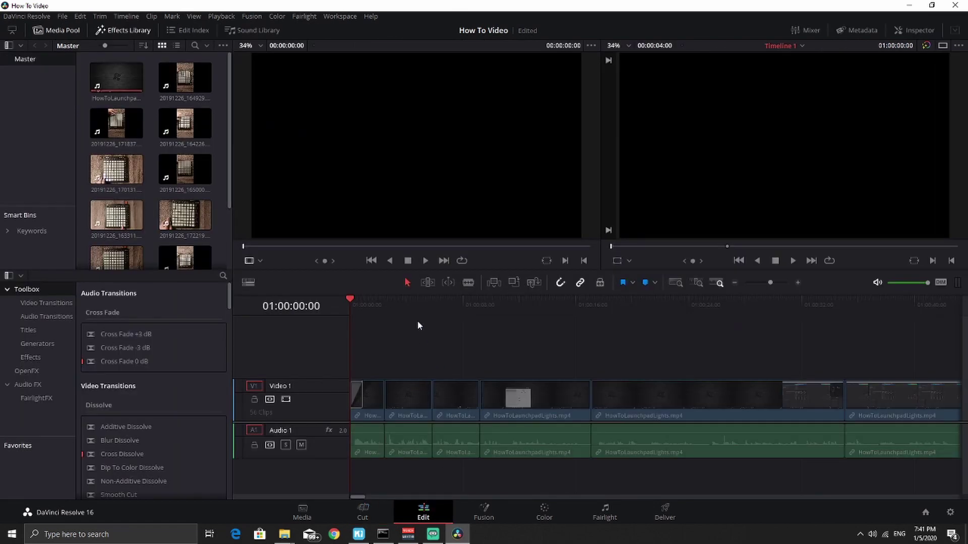
{"action": "key", "text": "ctrl+s"}
{"action": "left_click_drag", "start_coordinate": [354, 299], "coordinate": [438, 305]}
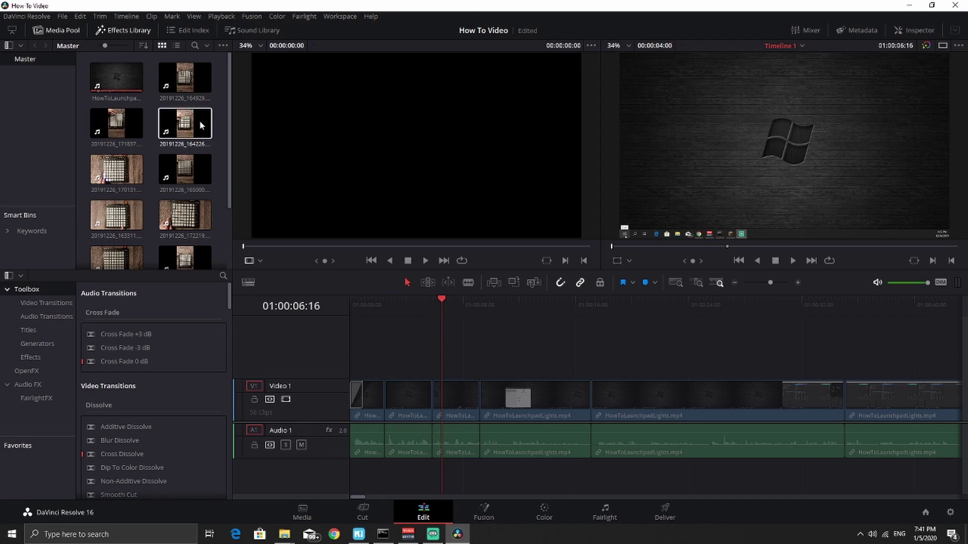
Play 20191226_164929.mp4 in the source viewer from its start, then return the timeline to 01:00:00:00
{"action": "double_click", "coordinate": [175, 87]}
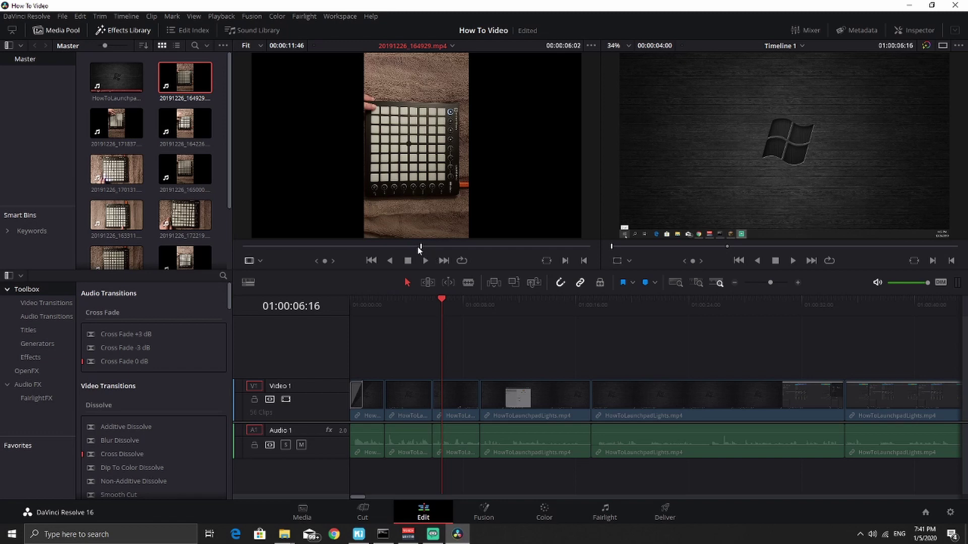
{"action": "key", "text": "Home"}
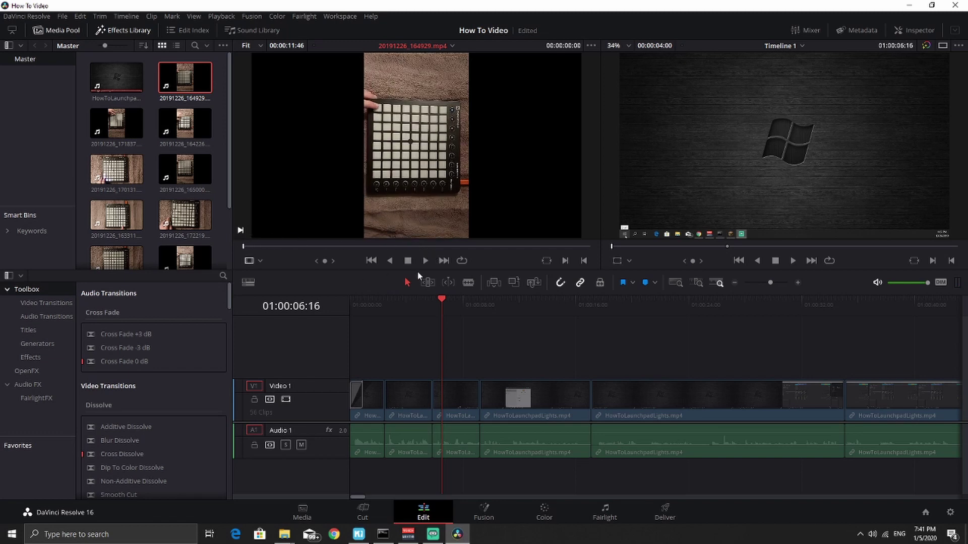
{"action": "left_click", "coordinate": [425, 260]}
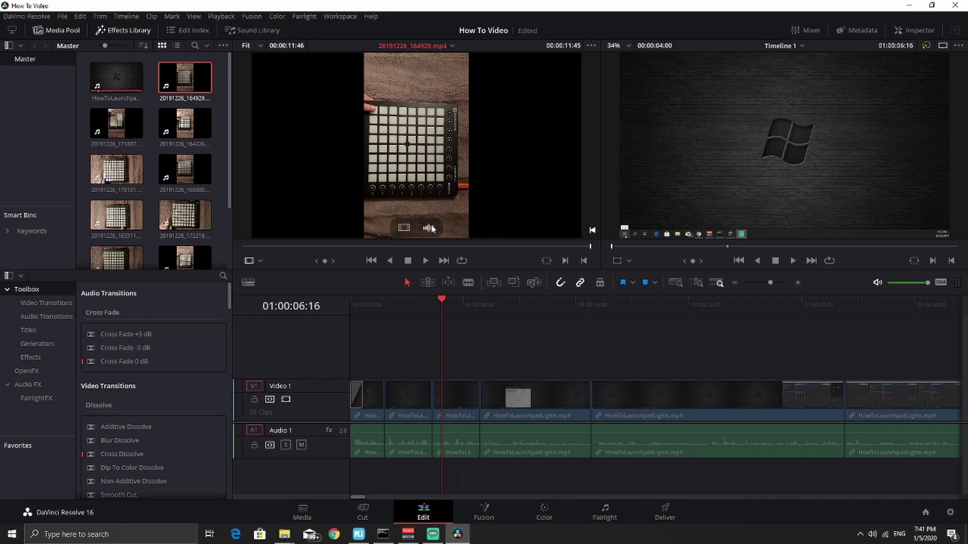
{"action": "left_click", "coordinate": [425, 260]}
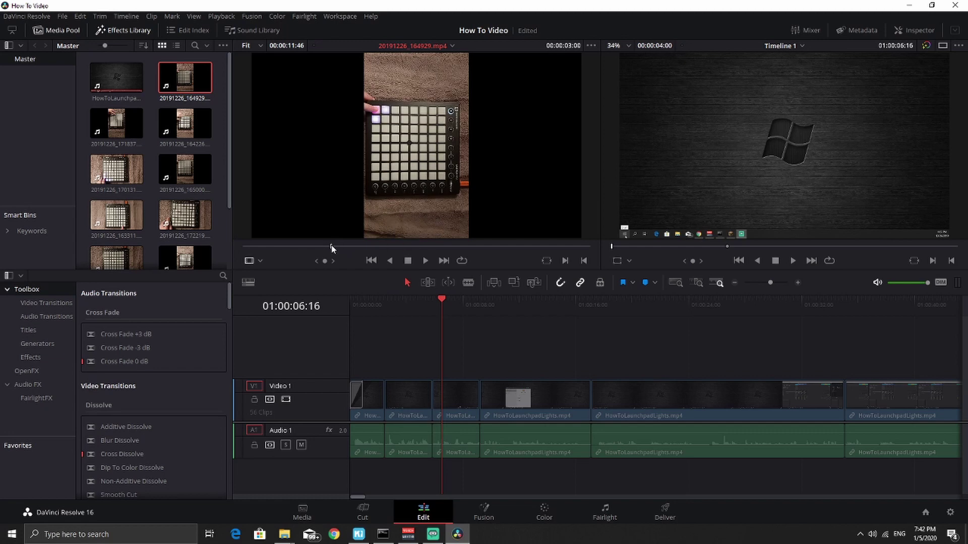
{"action": "left_click_drag", "start_coordinate": [331, 247], "coordinate": [241, 250]}
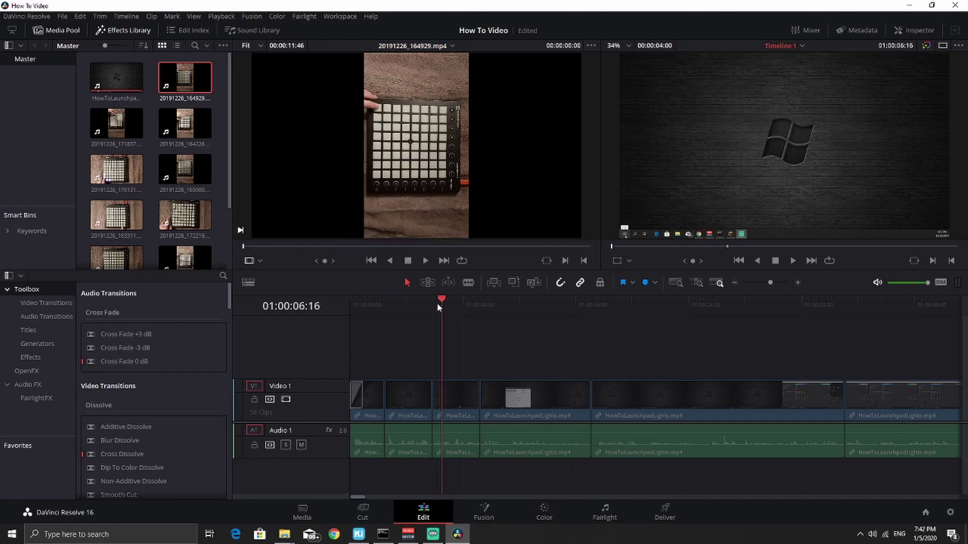
{"action": "left_click_drag", "start_coordinate": [376, 303], "coordinate": [343, 297]}
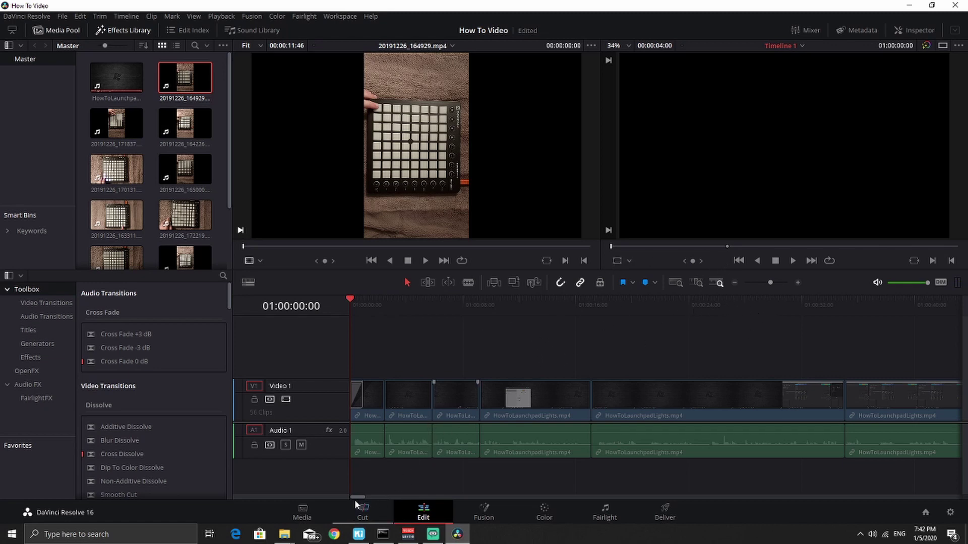
Move the playhead to about 01:03:44 and select the clip there
{"action": "left_click_drag", "start_coordinate": [355, 497], "coordinate": [365, 497]}
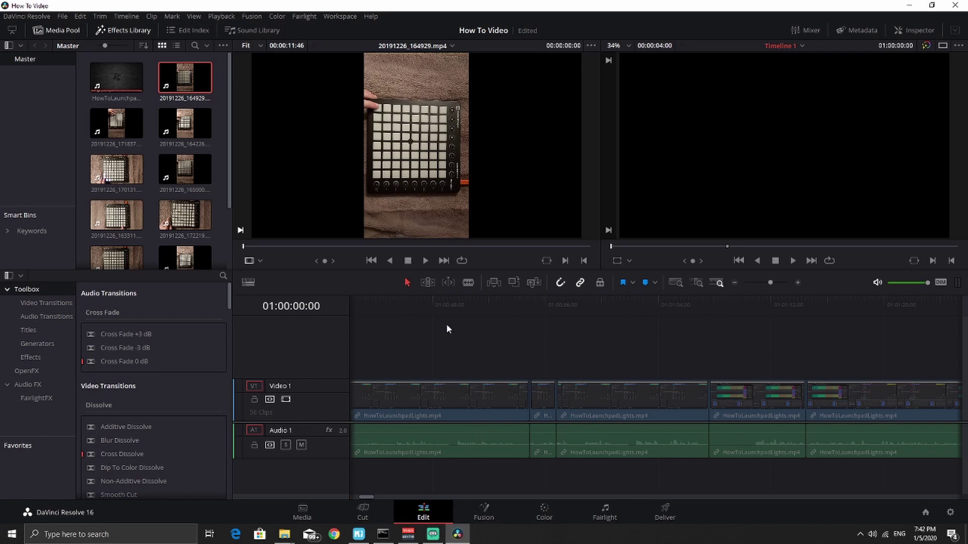
{"action": "left_click", "coordinate": [439, 304]}
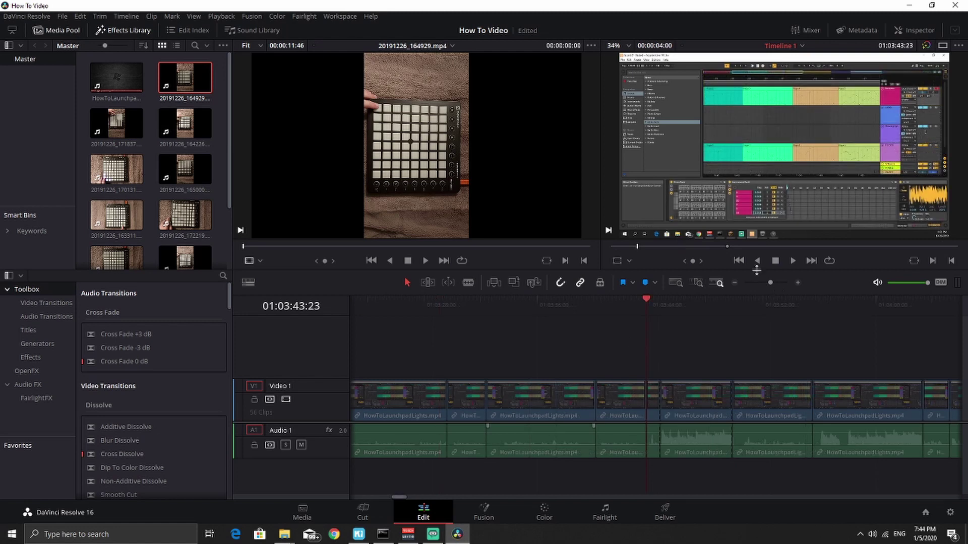
{"action": "left_click", "coordinate": [660, 304]}
{"action": "left_click", "coordinate": [681, 394]}
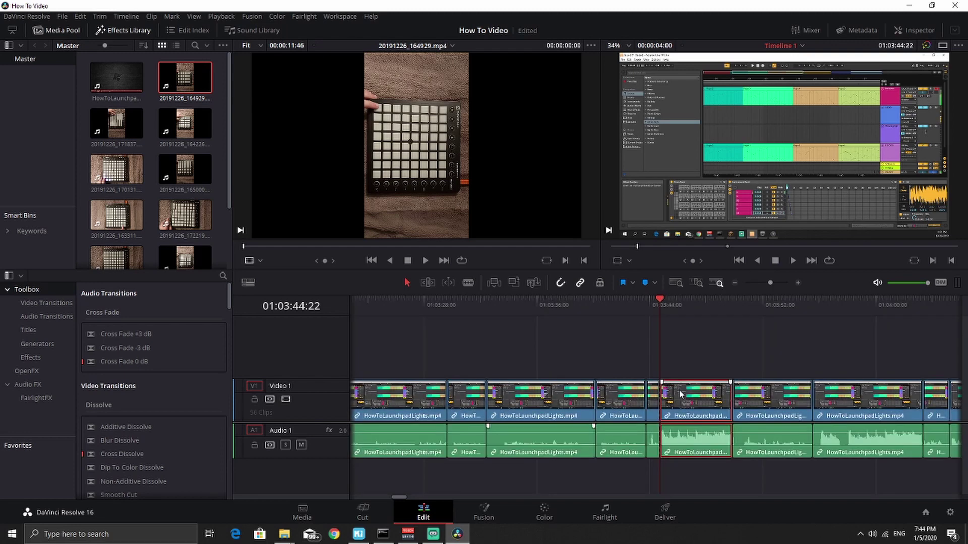
Unlink the clip's audio, delete only its video part, and play across the gap
{"action": "right_click", "coordinate": [693, 451]}
{"action": "left_click", "coordinate": [712, 443]}
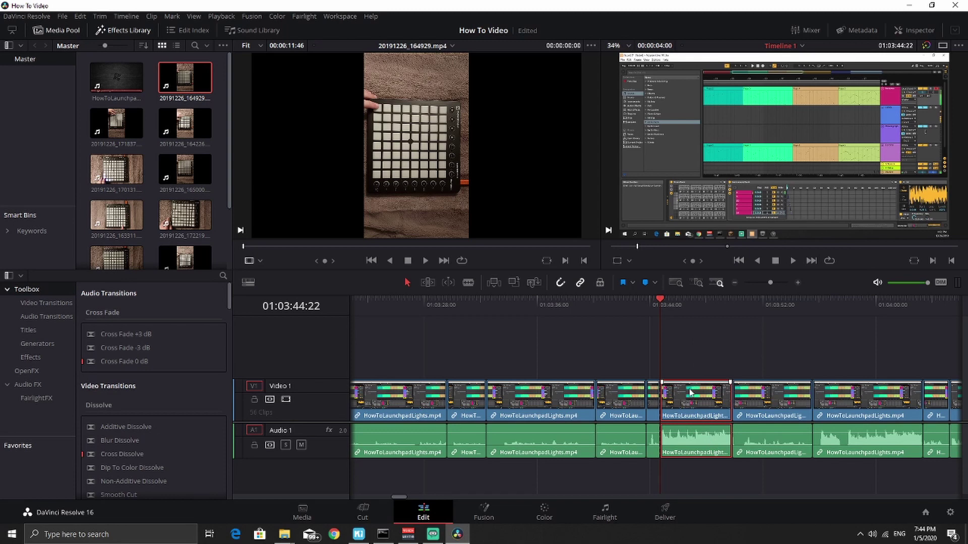
{"action": "left_click", "coordinate": [698, 371]}
{"action": "left_click", "coordinate": [696, 394]}
{"action": "key", "text": "BackSpace"}
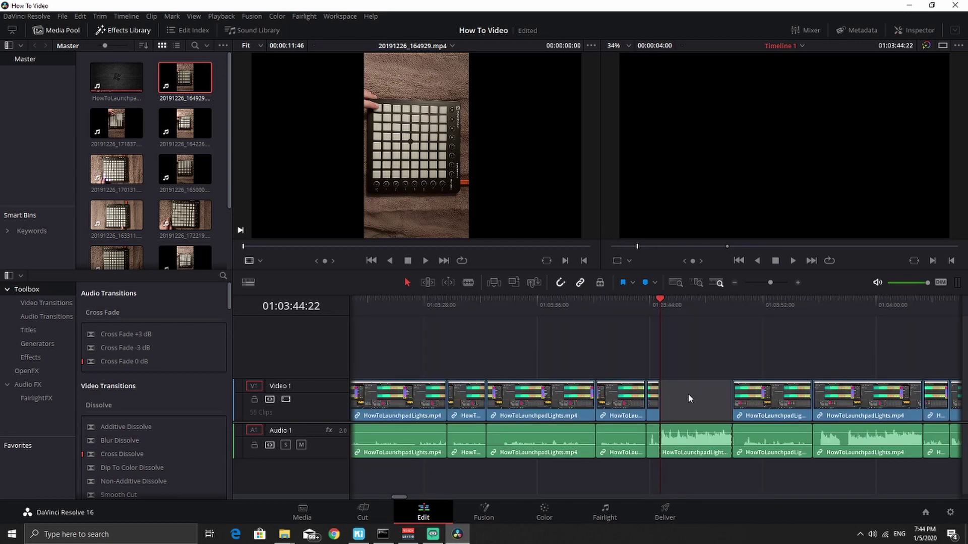
{"action": "left_click", "coordinate": [793, 262]}
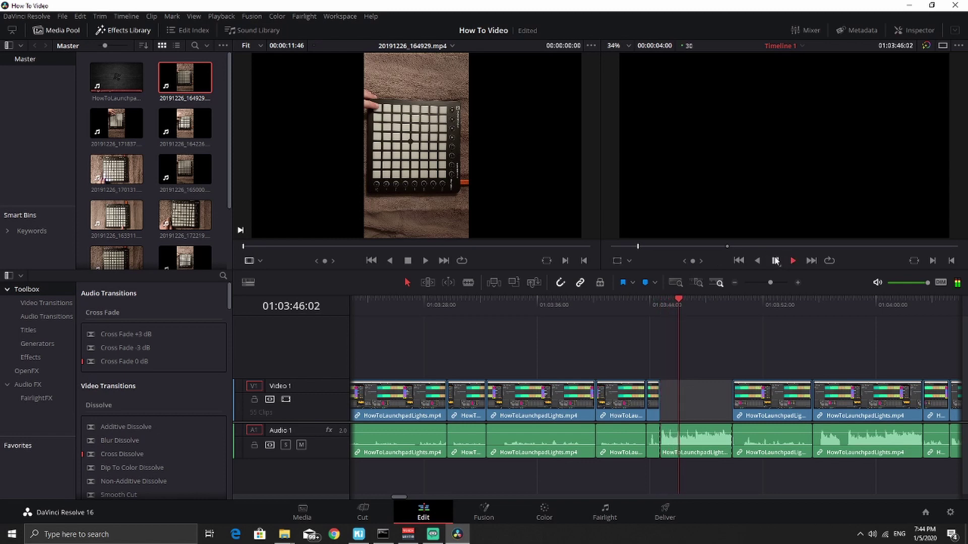
{"action": "left_click_drag", "start_coordinate": [691, 301], "coordinate": [670, 304]}
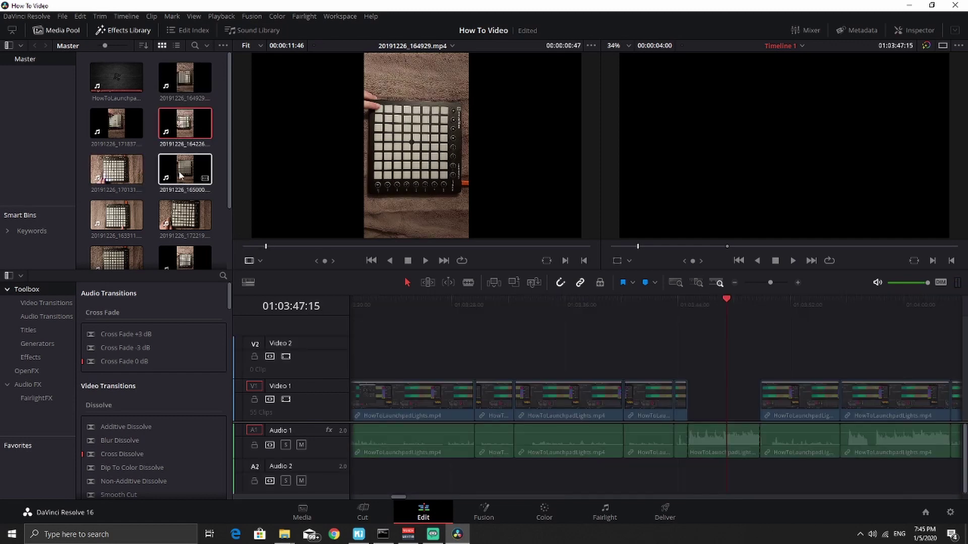
Place 20191226_163311.mp4 on the track above the gap, aligned to 01:03:43:23
{"action": "key", "text": "space"}
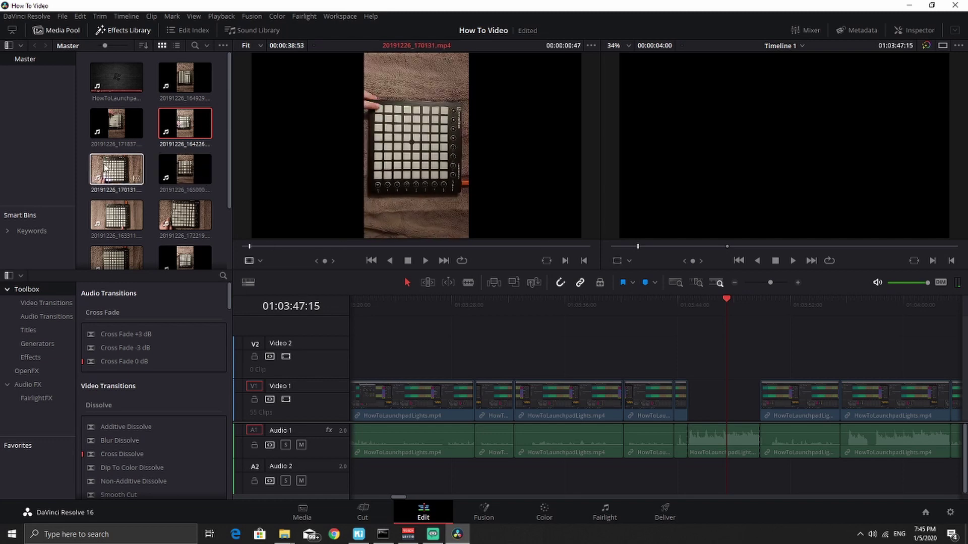
{"action": "scroll", "coordinate": [117, 169], "scroll_direction": "down", "scroll_amount": 2}
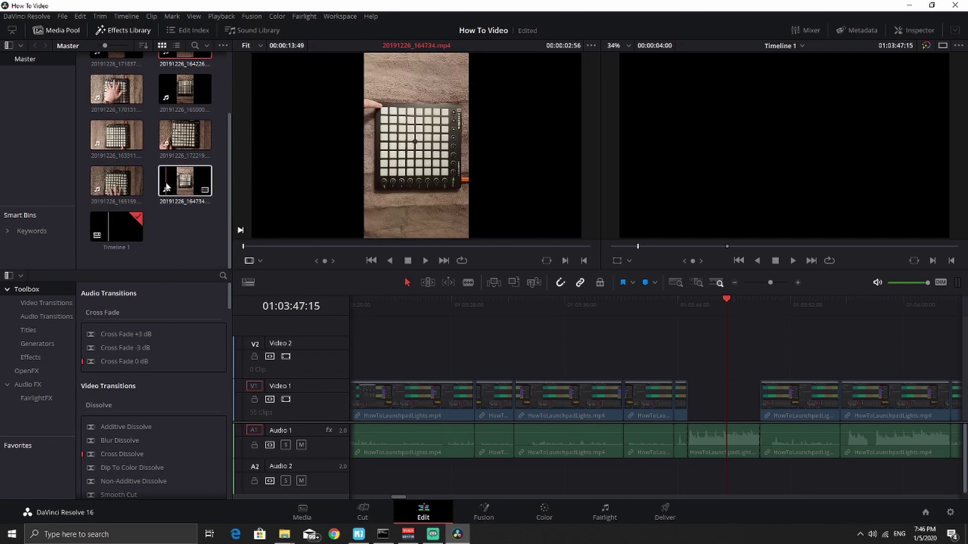
{"action": "left_click_drag", "start_coordinate": [116, 135], "coordinate": [674, 358]}
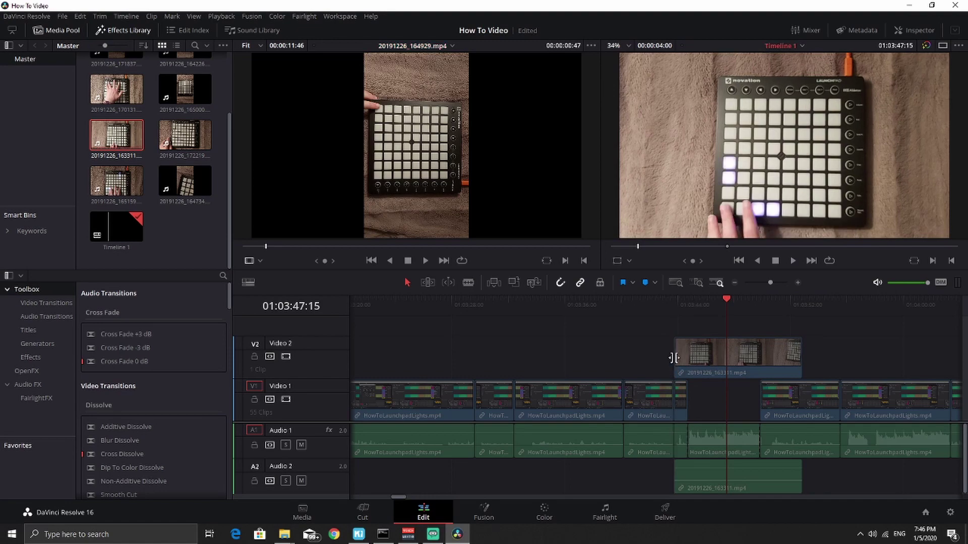
{"action": "left_click_drag", "start_coordinate": [726, 307], "coordinate": [676, 301]}
{"action": "left_click_drag", "start_coordinate": [731, 358], "coordinate": [741, 359]}
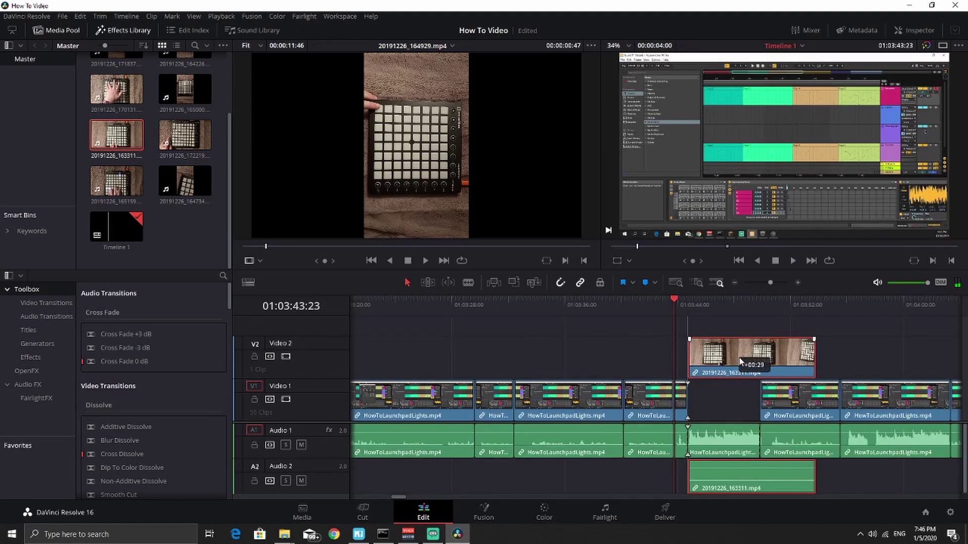
Unlink the overlay's audio, delete it from Audio 2, and select the Video 2 clip
{"action": "right_click", "coordinate": [729, 474]}
{"action": "left_click", "coordinate": [745, 467]}
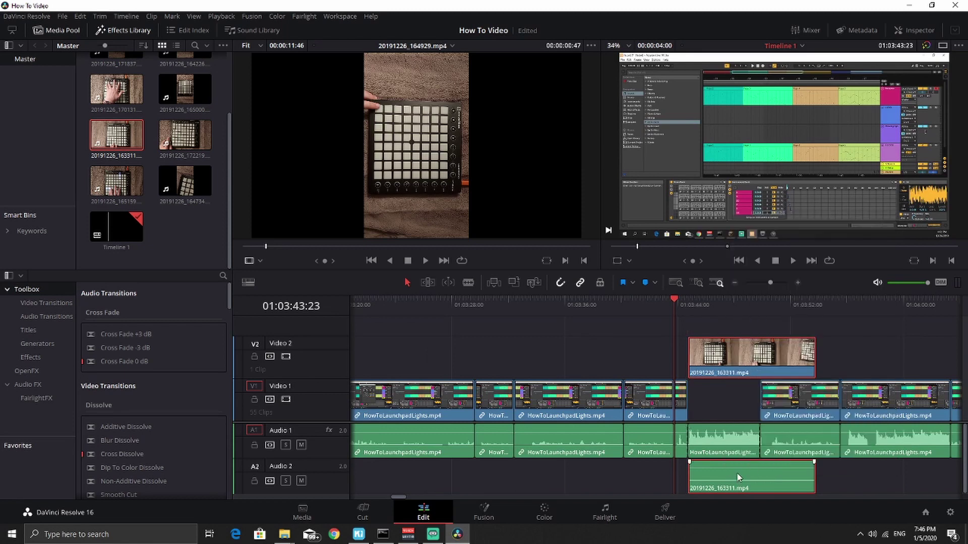
{"action": "left_click", "coordinate": [796, 474]}
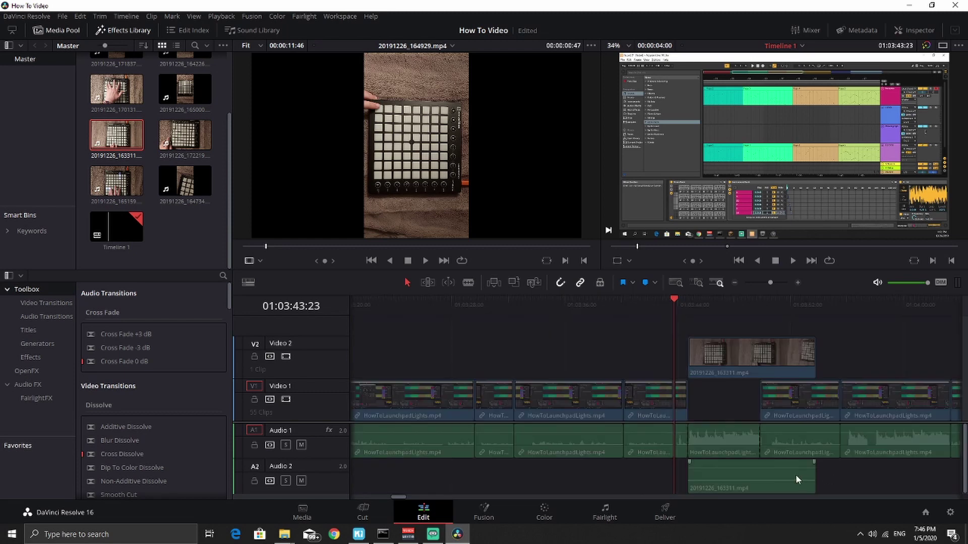
{"action": "key", "text": "Delete"}
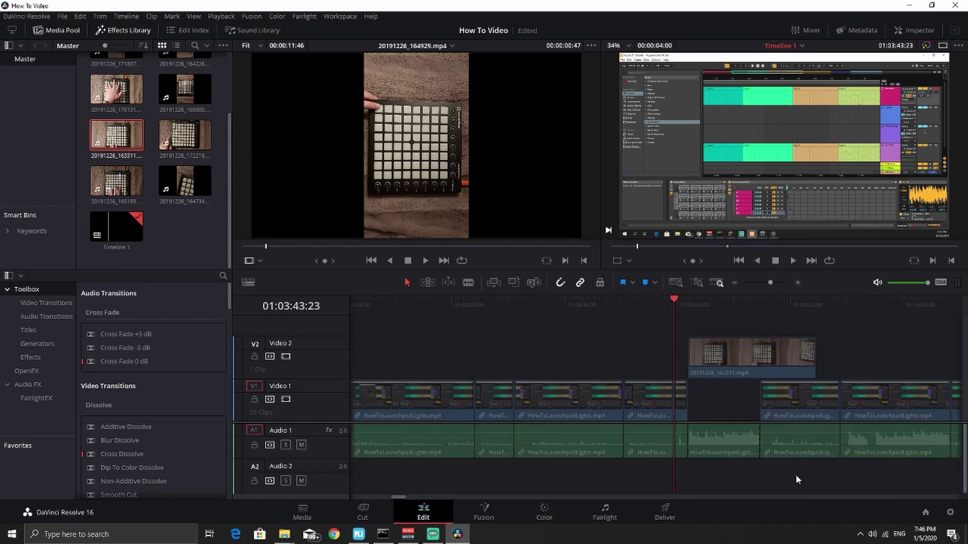
{"action": "left_click", "coordinate": [759, 367]}
Play the opening of the Video 2 overlay twice, scrubbing back to its start each time
{"action": "left_click", "coordinate": [792, 261]}
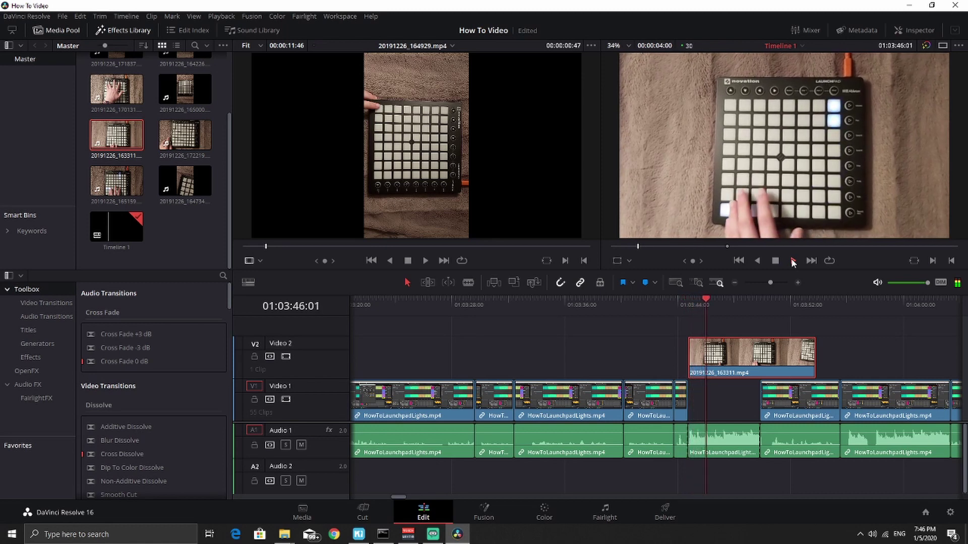
{"action": "left_click", "coordinate": [776, 261]}
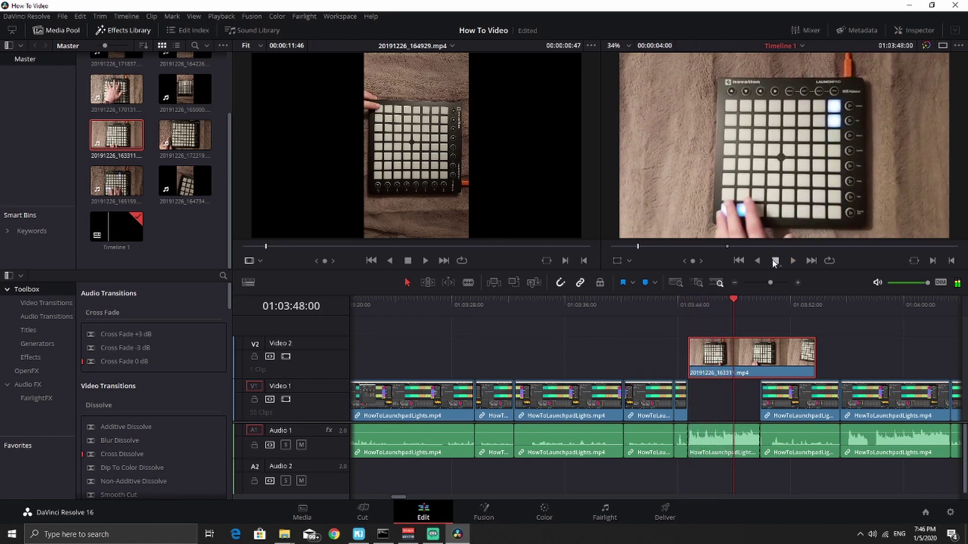
{"action": "left_click_drag", "start_coordinate": [733, 302], "coordinate": [692, 303]}
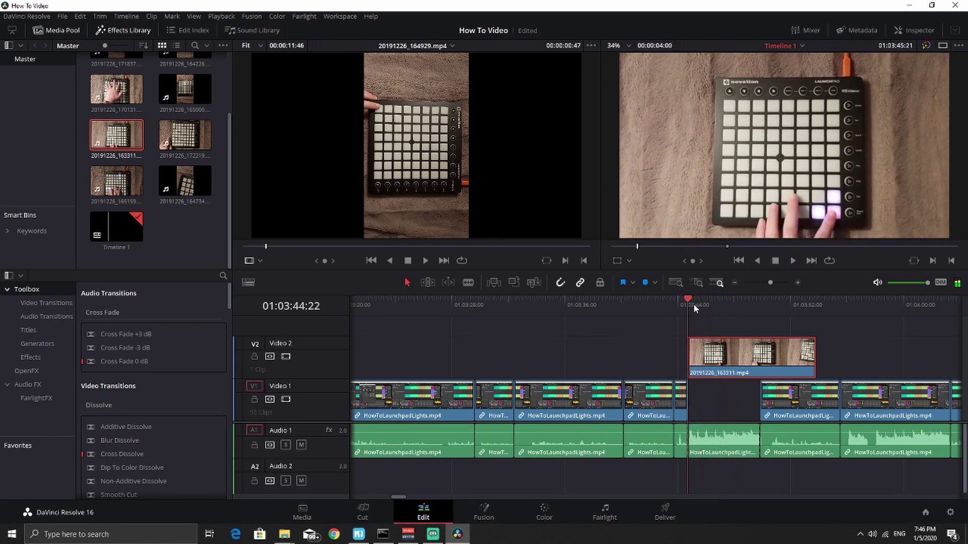
{"action": "left_click", "coordinate": [791, 261]}
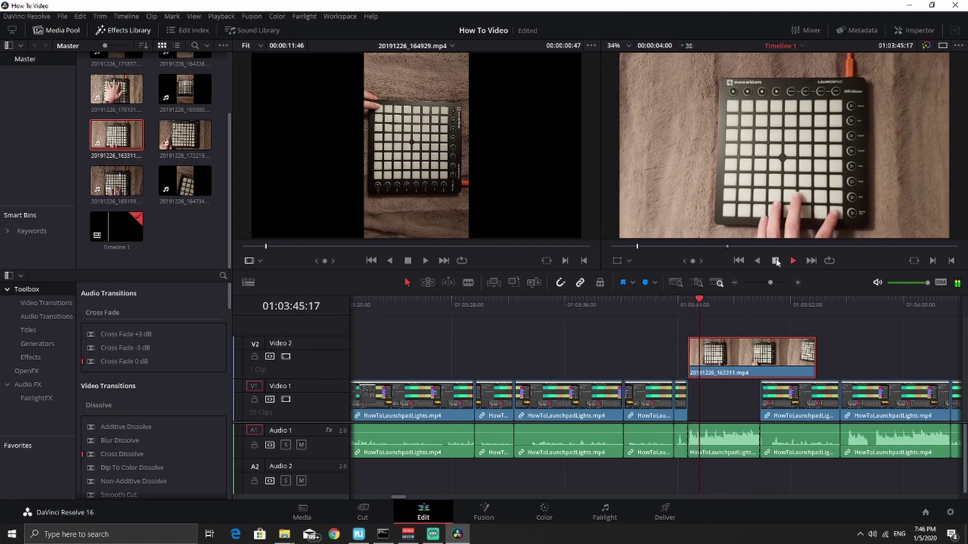
{"action": "key", "text": "space"}
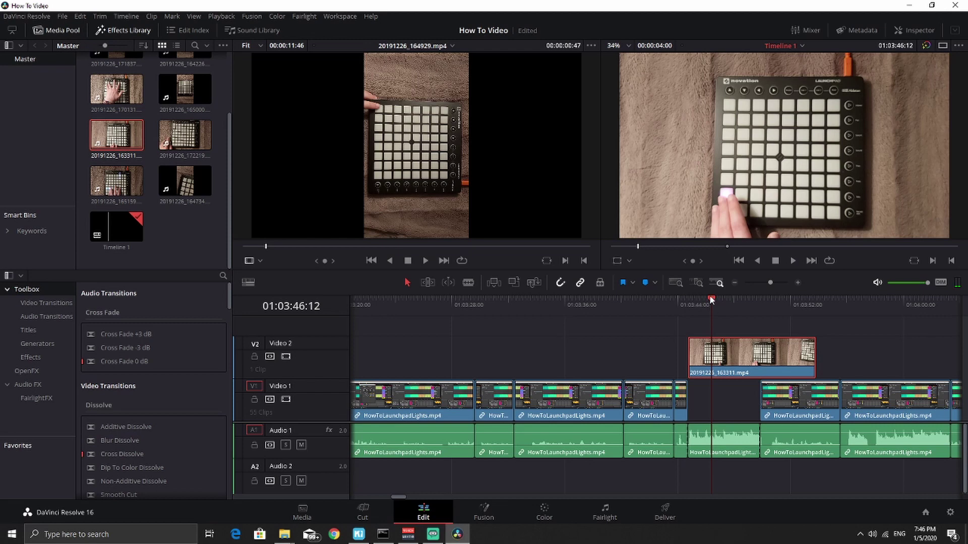
{"action": "left_click_drag", "start_coordinate": [710, 302], "coordinate": [690, 300]}
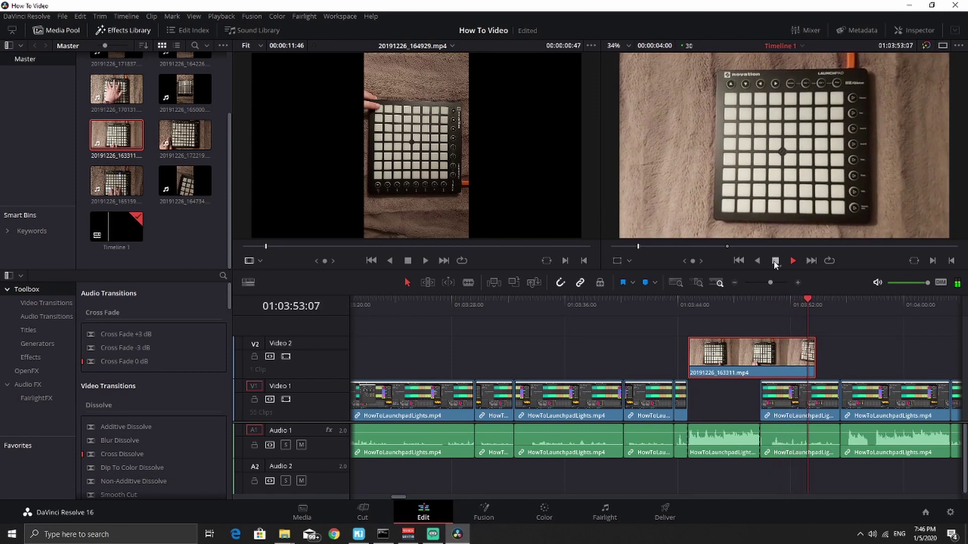
Play the overlay's later part, then switch to the Cut page
{"action": "left_click", "coordinate": [760, 304]}
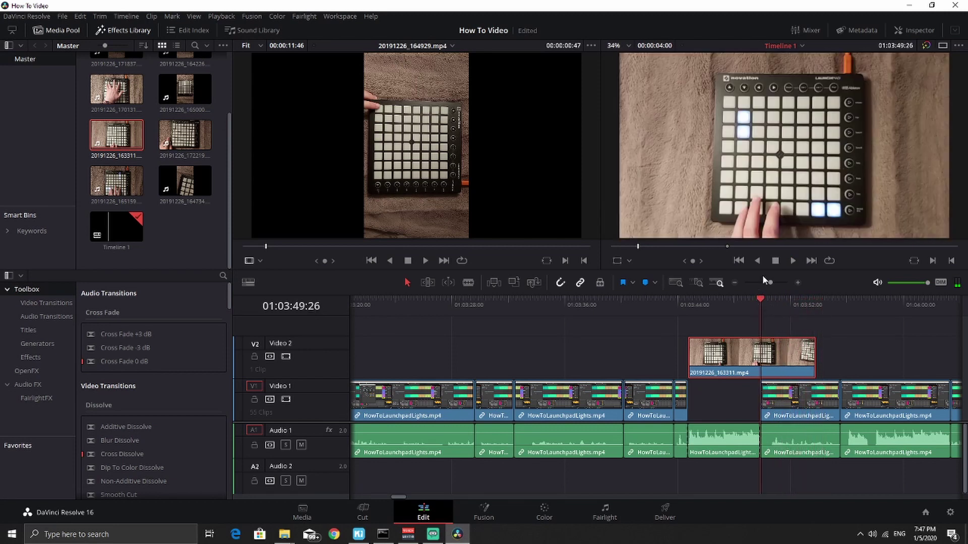
{"action": "left_click", "coordinate": [792, 260]}
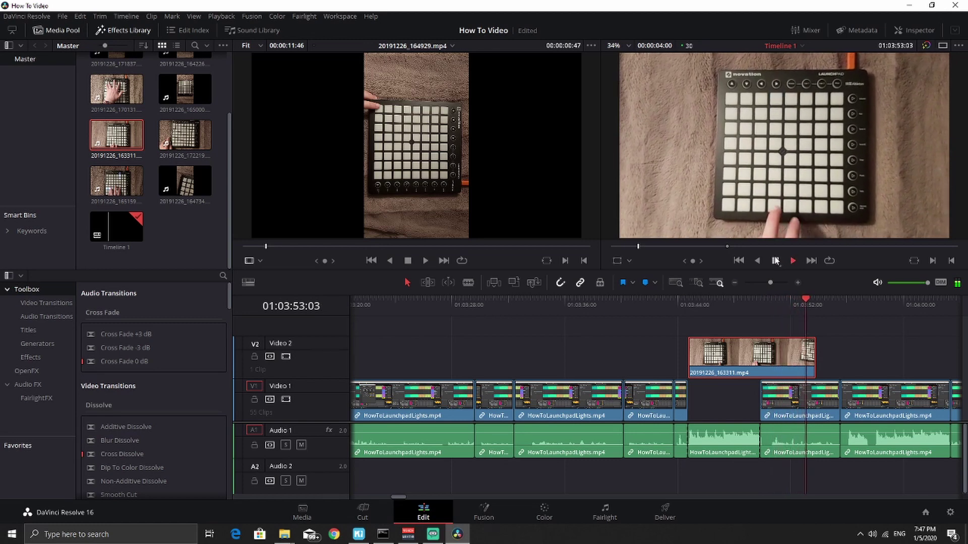
{"action": "left_click", "coordinate": [782, 258]}
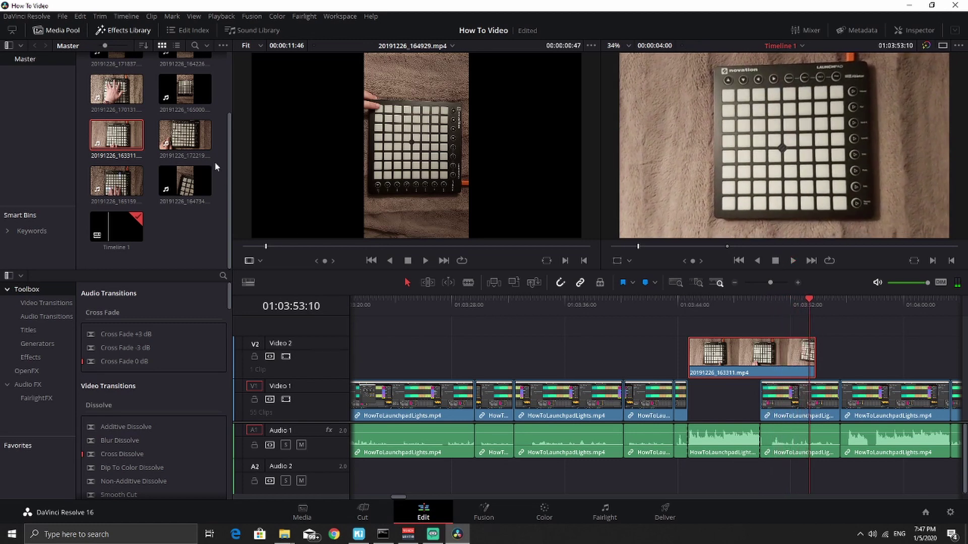
{"action": "scroll", "coordinate": [217, 166], "scroll_direction": "up", "scroll_amount": 3}
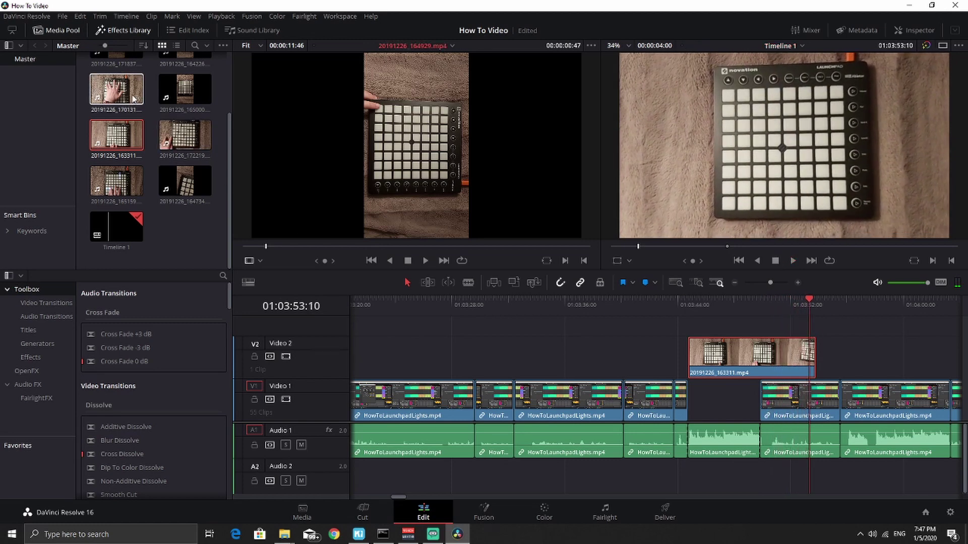
{"action": "left_click", "coordinate": [373, 510]}
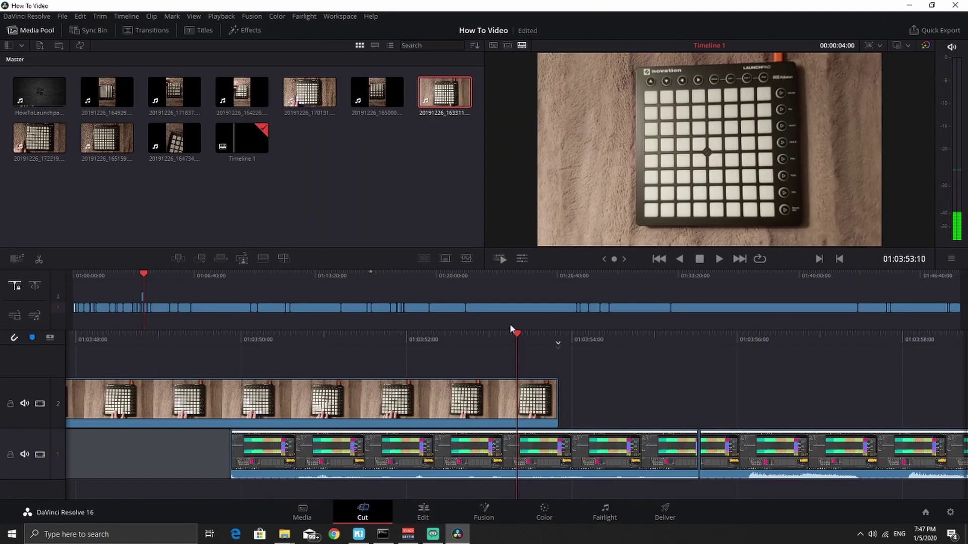
{"action": "scroll", "coordinate": [426, 333], "scroll_direction": "up", "scroll_amount": 10}
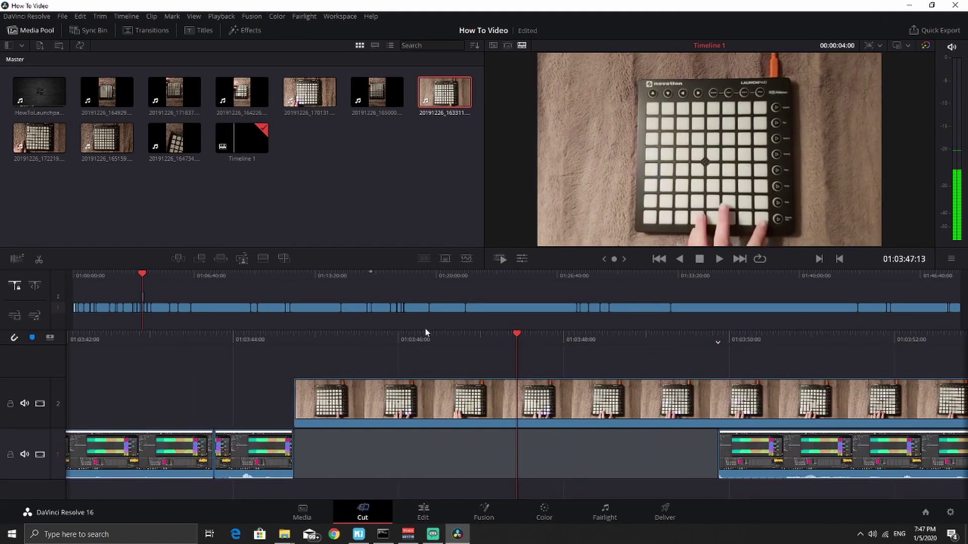
Split the track 2 overlay at 01:03:52:19, delete its tail, and review the trimmed clip
{"action": "left_click_drag", "start_coordinate": [307, 343], "coordinate": [5, 356]}
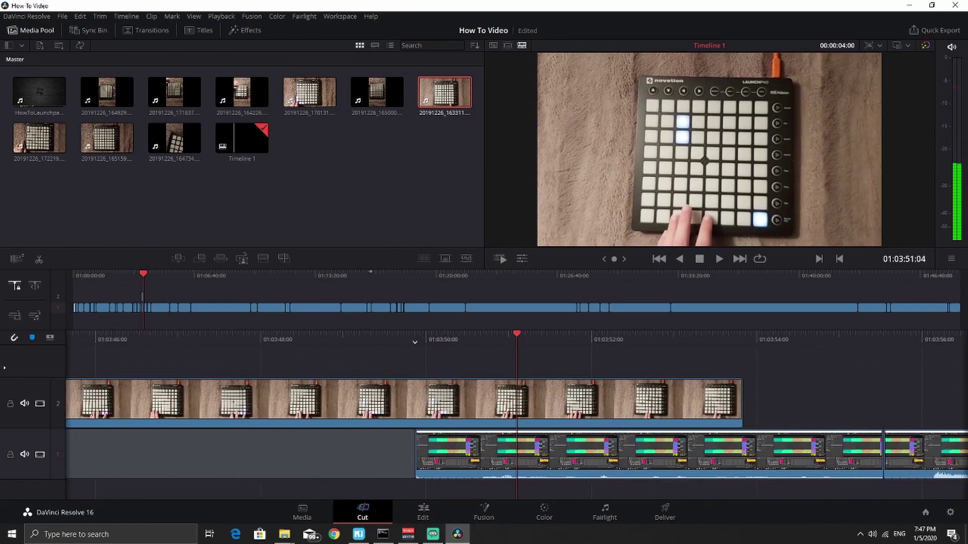
{"action": "left_click_drag", "start_coordinate": [595, 335], "coordinate": [469, 318]}
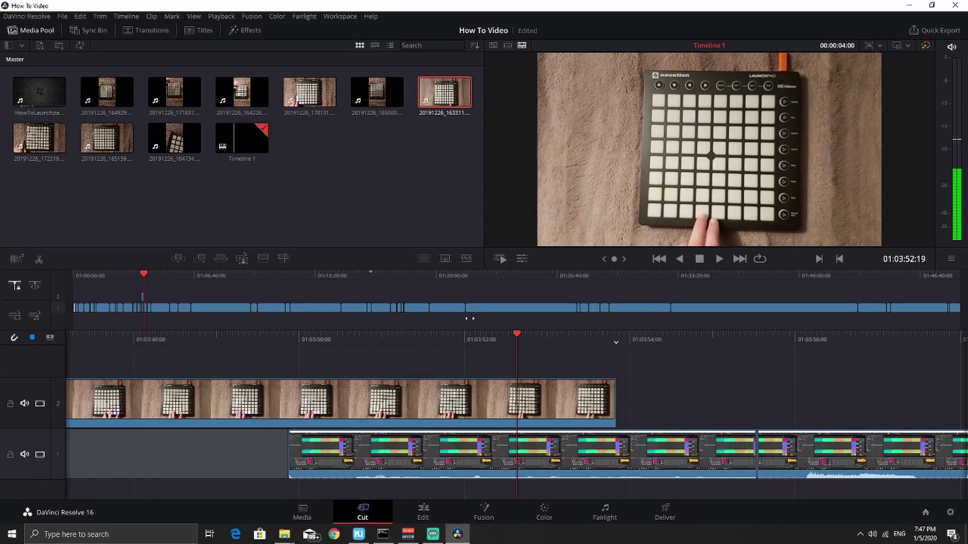
{"action": "left_click", "coordinate": [518, 399]}
{"action": "right_click", "coordinate": [518, 396]}
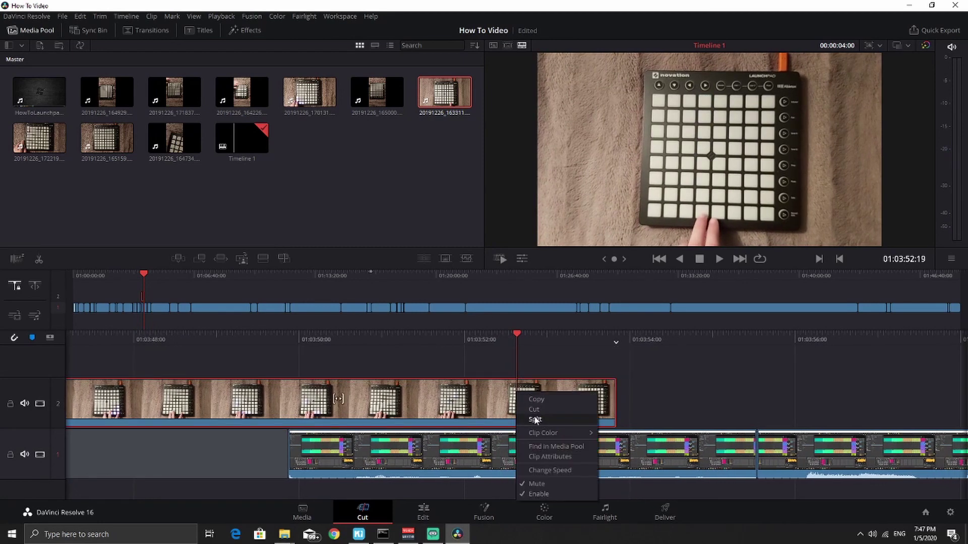
{"action": "left_click", "coordinate": [534, 419]}
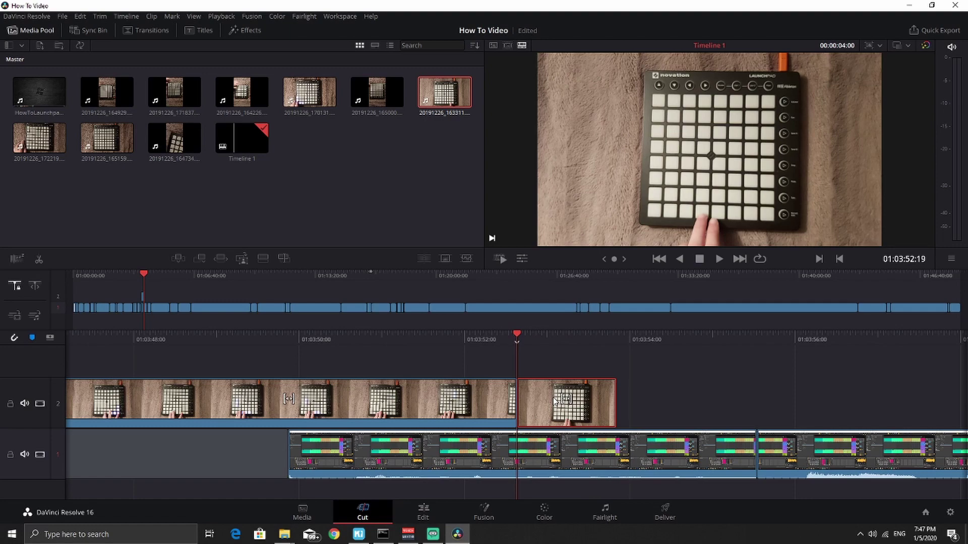
{"action": "key", "text": "Delete"}
{"action": "left_click", "coordinate": [419, 402]}
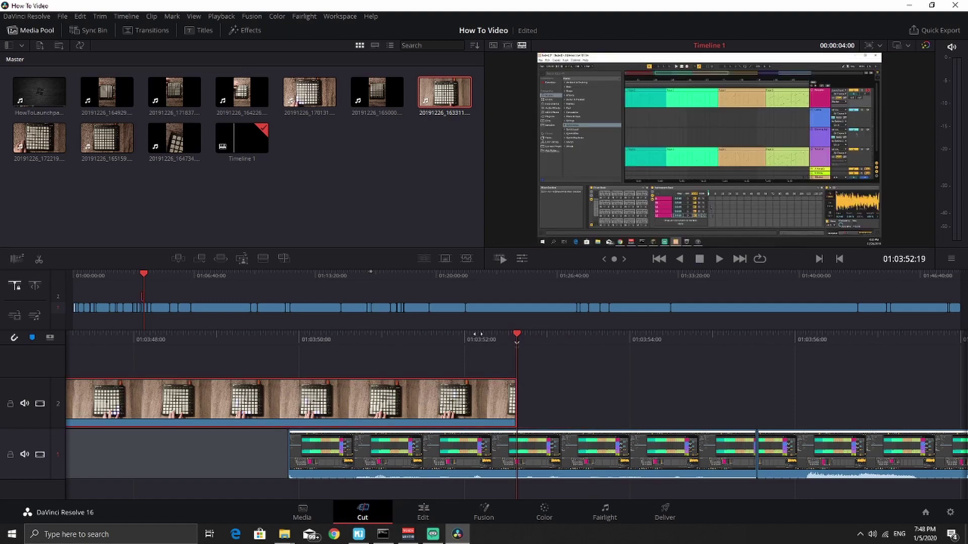
{"action": "left_click_drag", "start_coordinate": [477, 334], "coordinate": [802, 342]}
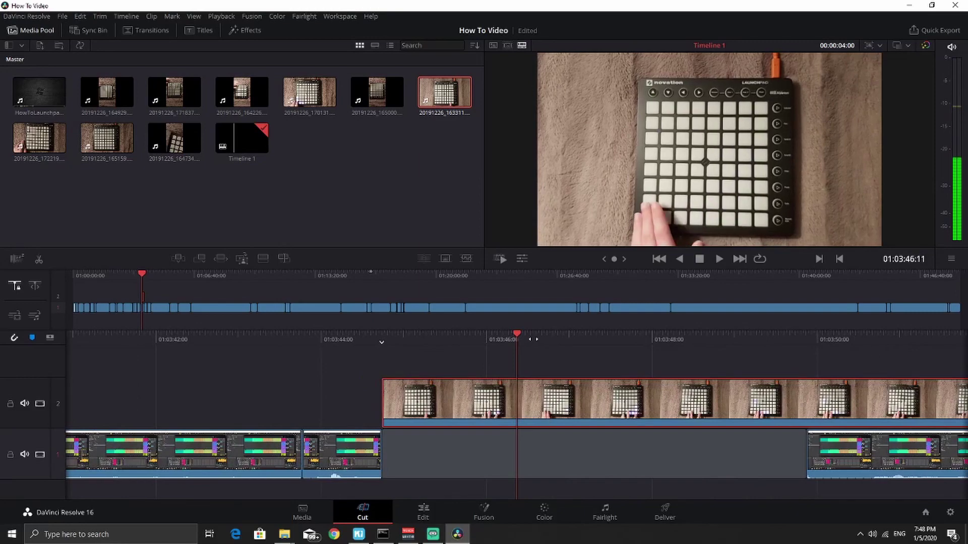
Nudge the overlay slightly earlier and scrub to find its new start frame
{"action": "left_click_drag", "start_coordinate": [533, 339], "coordinate": [522, 323]}
{"action": "left_click_drag", "start_coordinate": [449, 399], "coordinate": [431, 400]}
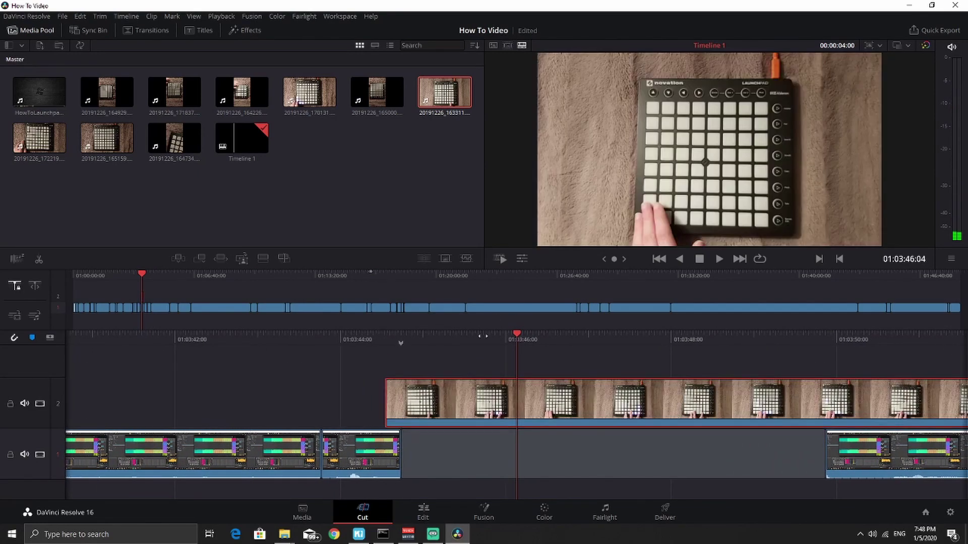
{"action": "left_click_drag", "start_coordinate": [480, 327], "coordinate": [626, 328]}
{"action": "left_click", "coordinate": [721, 259]}
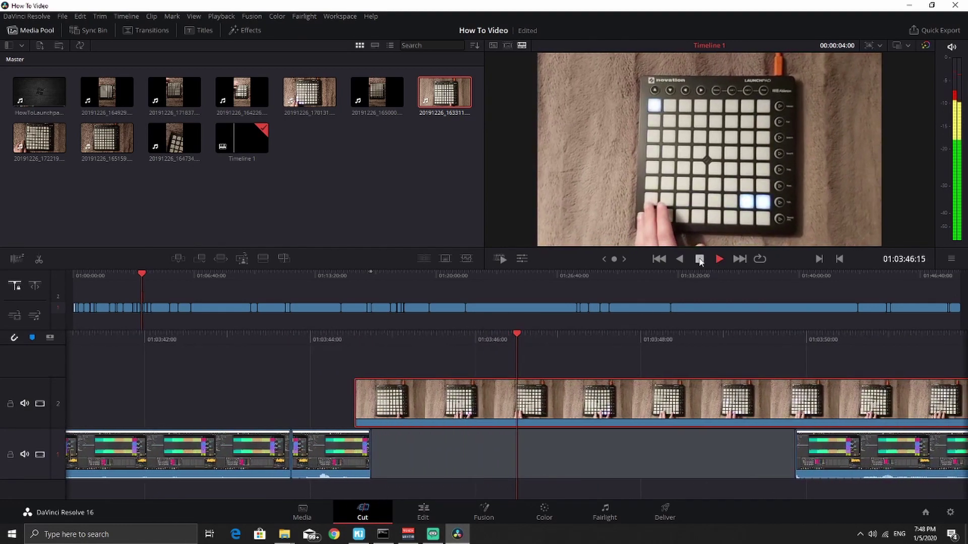
{"action": "left_click_drag", "start_coordinate": [453, 328], "coordinate": [600, 328]}
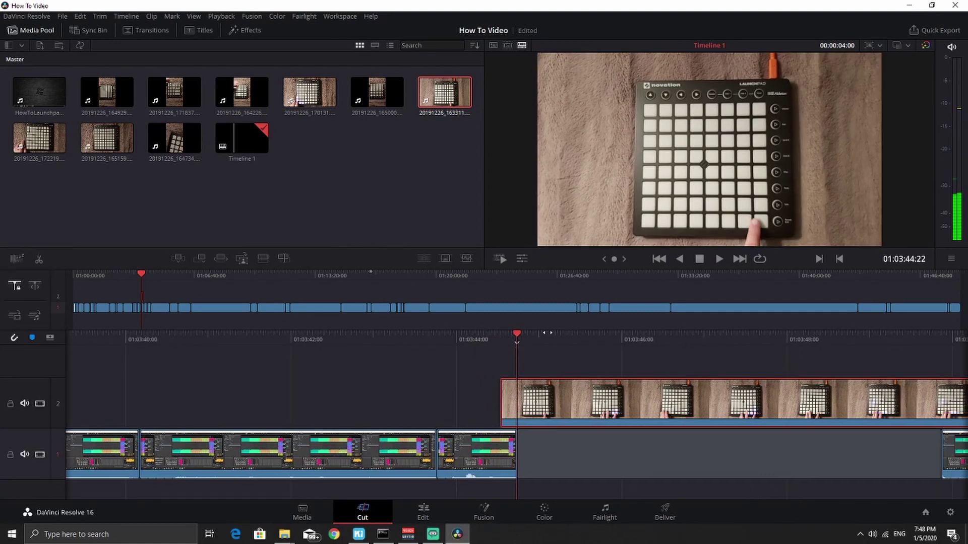
{"action": "left_click_drag", "start_coordinate": [535, 333], "coordinate": [514, 333]}
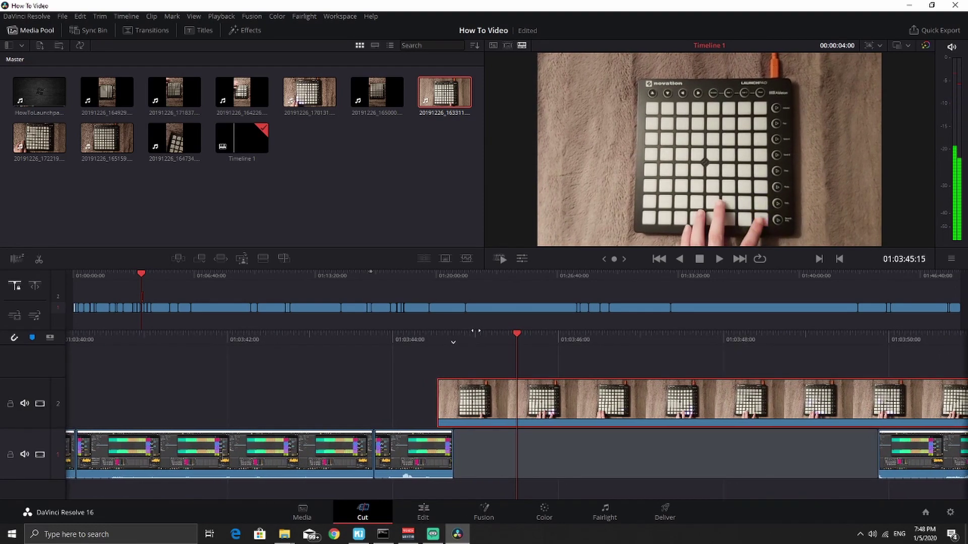
Split the overlay at 01:03:45:15, delete the front piece, and slide the rest left over the gap
{"action": "right_click", "coordinate": [516, 400]}
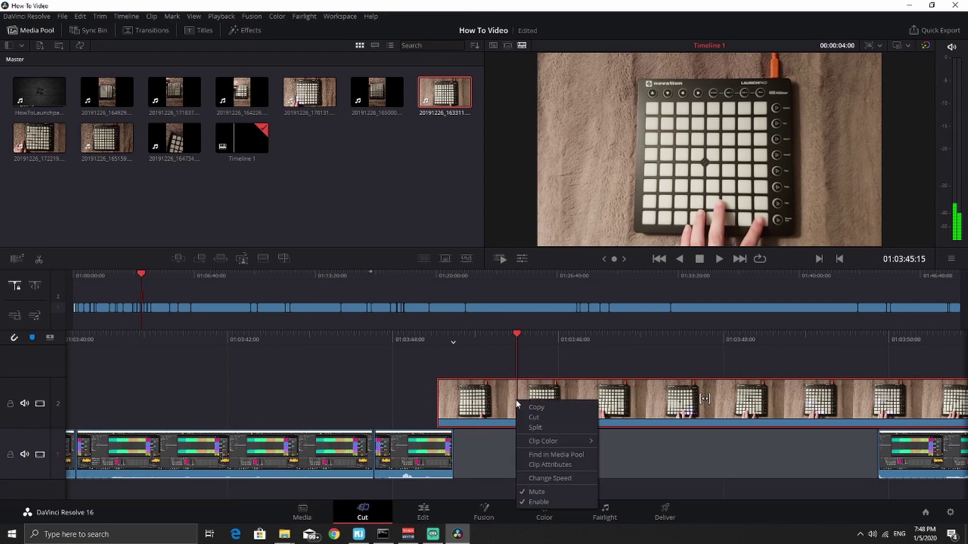
{"action": "left_click", "coordinate": [534, 428]}
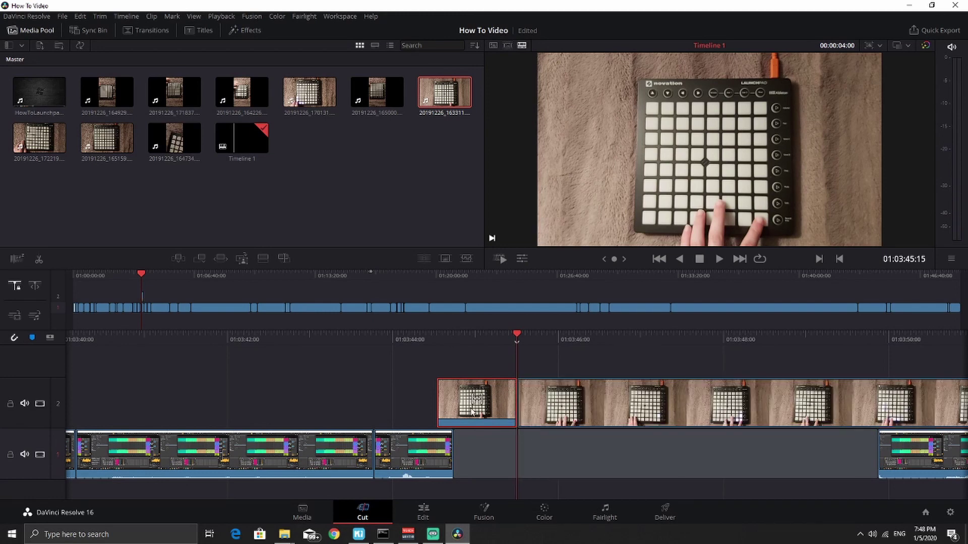
{"action": "key", "text": "Delete"}
{"action": "left_click_drag", "start_coordinate": [594, 409], "coordinate": [537, 415]}
{"action": "left_click_drag", "start_coordinate": [525, 331], "coordinate": [663, 326]}
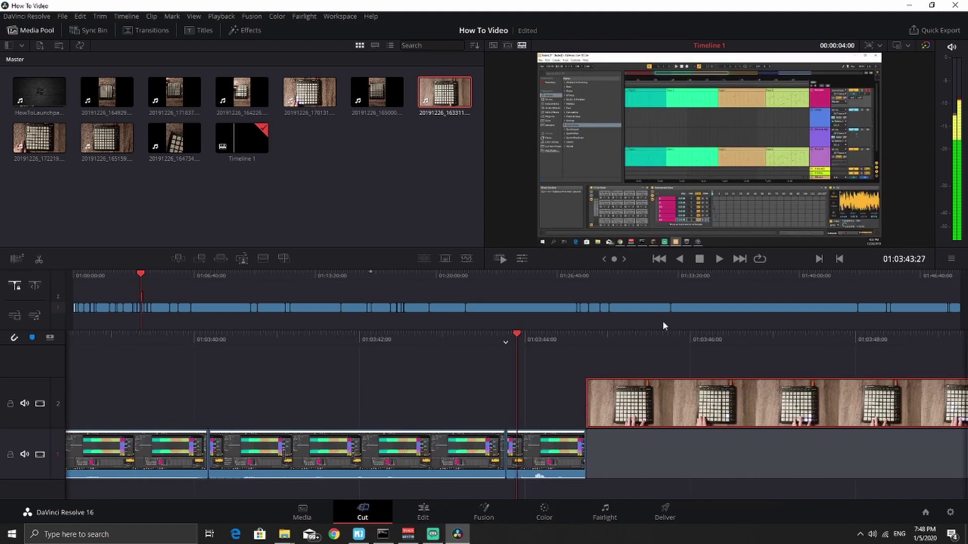
{"action": "left_click", "coordinate": [719, 259]}
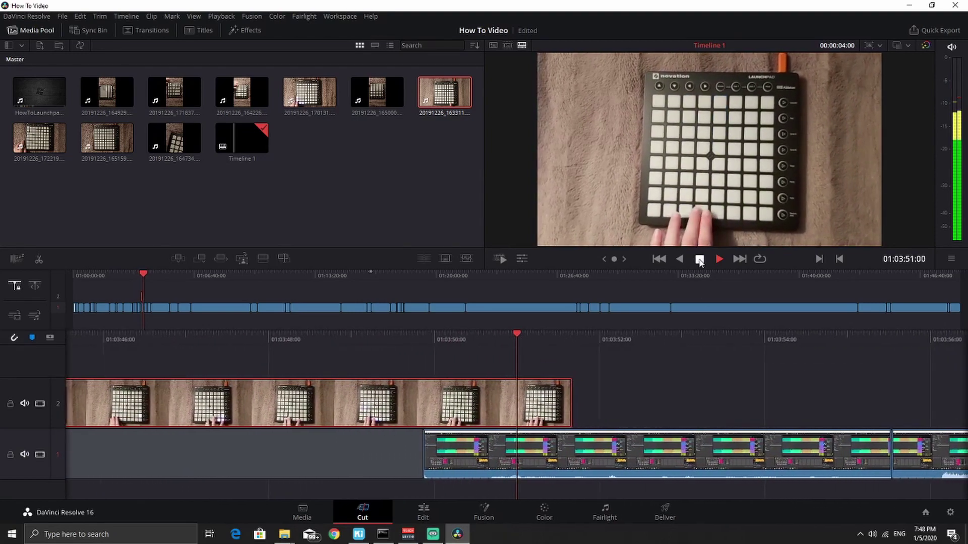
Shuttle back and forth with J and L to find the frame for a new cut
{"action": "left_click", "coordinate": [699, 259]}
{"action": "key", "text": "j"}
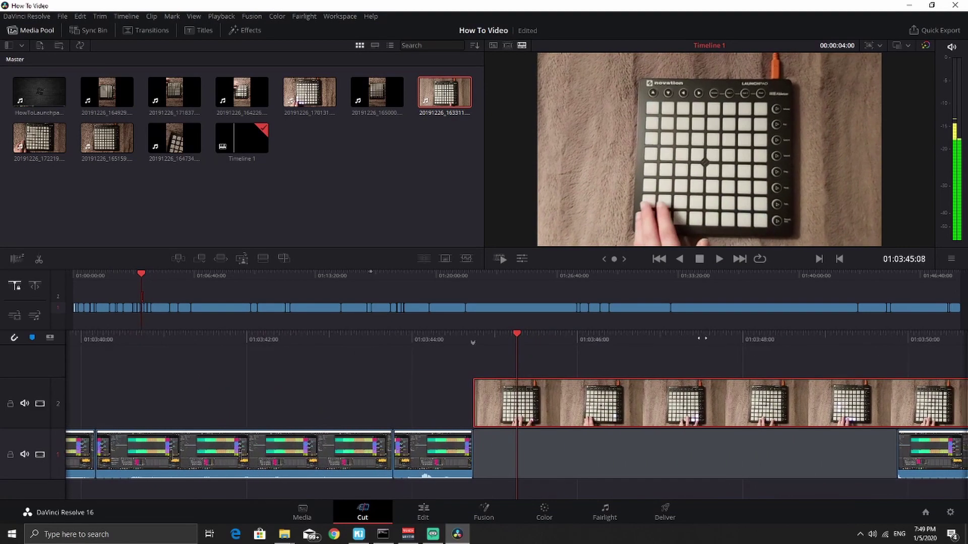
{"action": "key", "text": "l"}
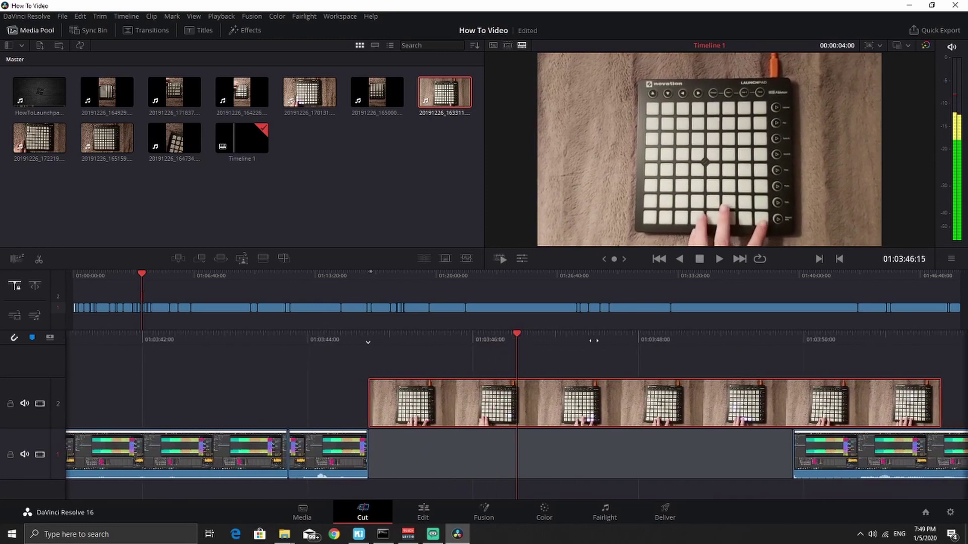
{"action": "key", "text": "j"}
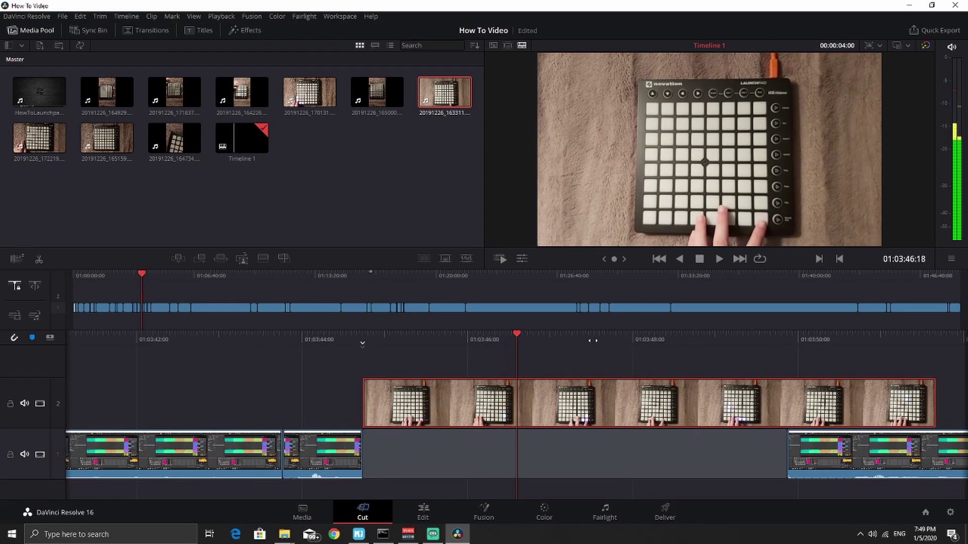
Split the overlay at the playhead, delete its front, slide it over the gap, and play through 01:03:51:00
{"action": "right_click", "coordinate": [514, 395]}
{"action": "left_click", "coordinate": [555, 424]}
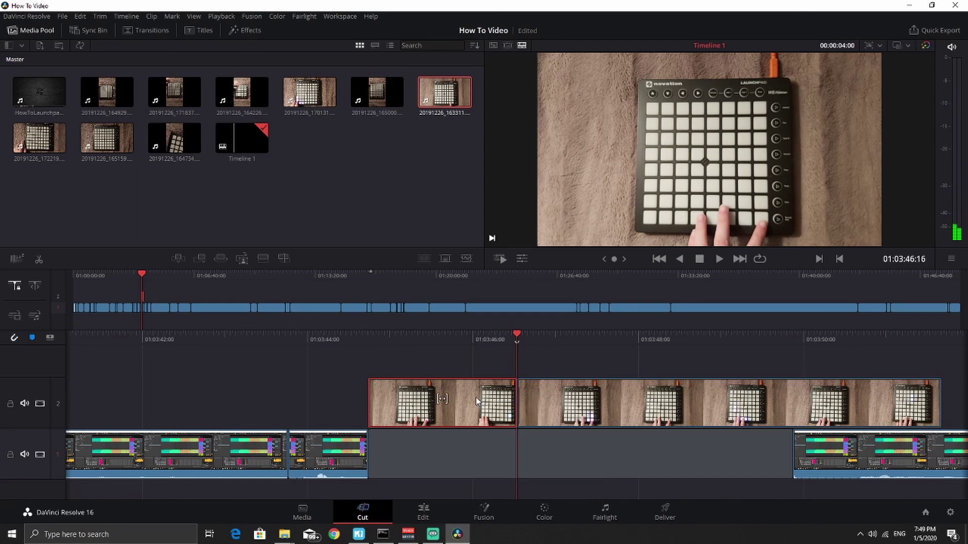
{"action": "key", "text": "Delete"}
{"action": "left_click_drag", "start_coordinate": [567, 401], "coordinate": [422, 409]}
{"action": "left_click_drag", "start_coordinate": [528, 323], "coordinate": [754, 323]}
{"action": "left_click", "coordinate": [712, 261]}
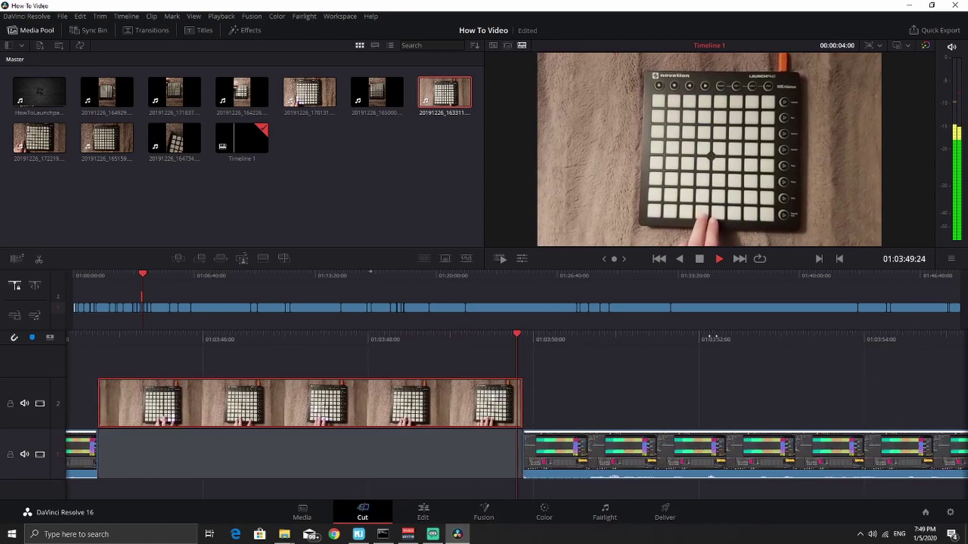
{"action": "key", "text": "space"}
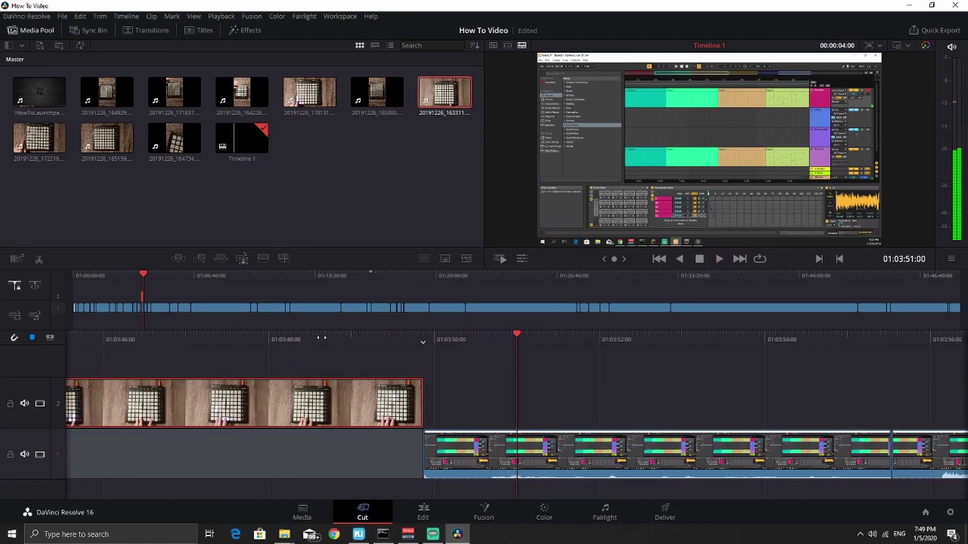
Drop Launchpad clip 20191226_163311.mp4 into the track 1 gap and play through to check placement
{"action": "left_click_drag", "start_coordinate": [403, 398], "coordinate": [550, 398]}
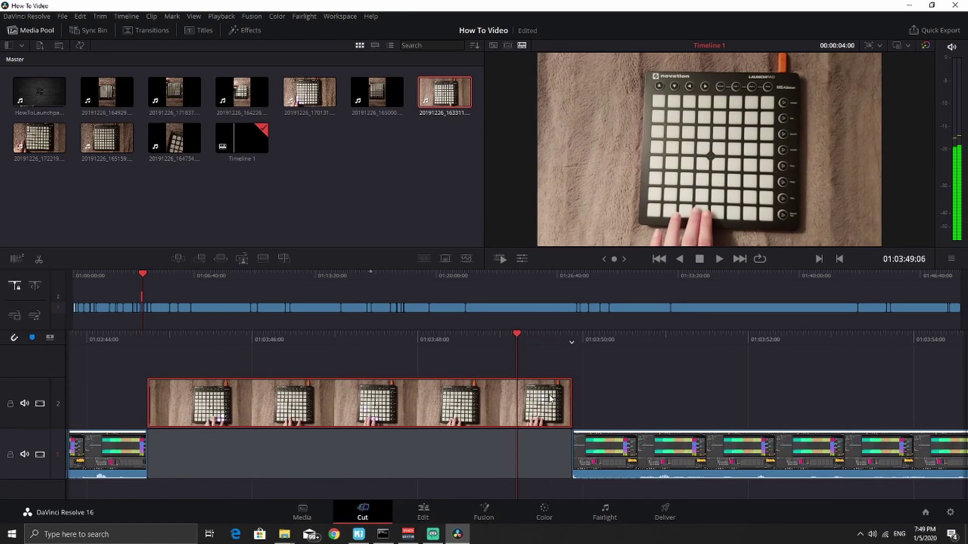
{"action": "left_click_drag", "start_coordinate": [451, 411], "coordinate": [444, 447]}
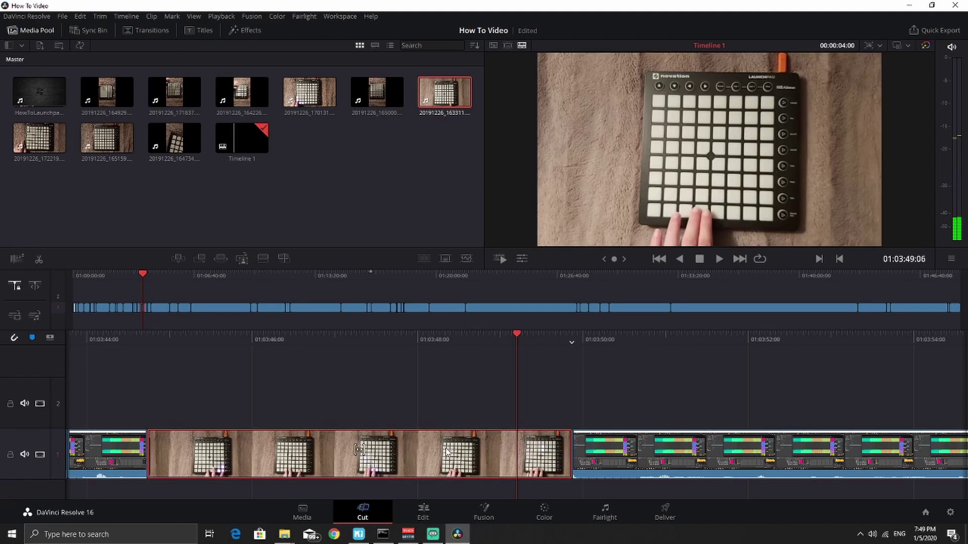
{"action": "left_click_drag", "start_coordinate": [492, 337], "coordinate": [925, 345]}
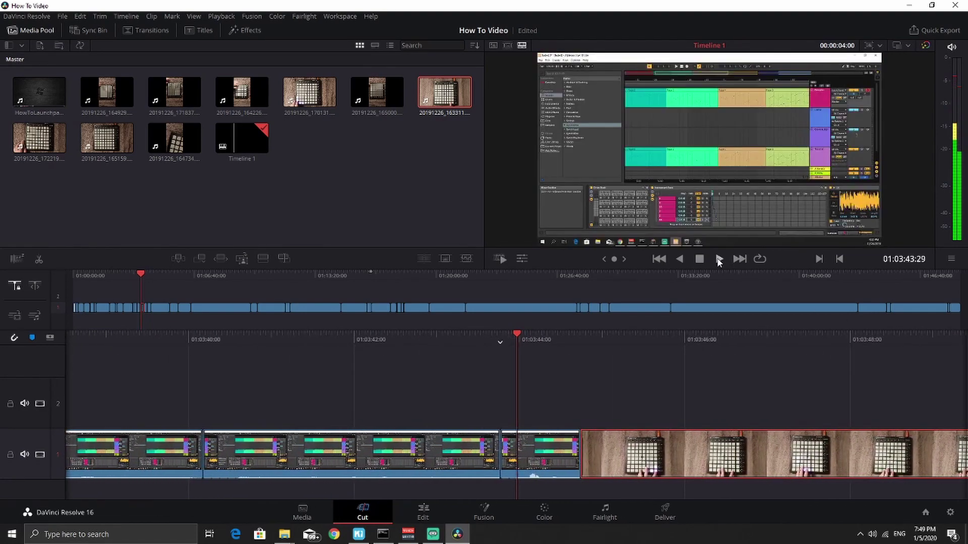
{"action": "left_click", "coordinate": [718, 259]}
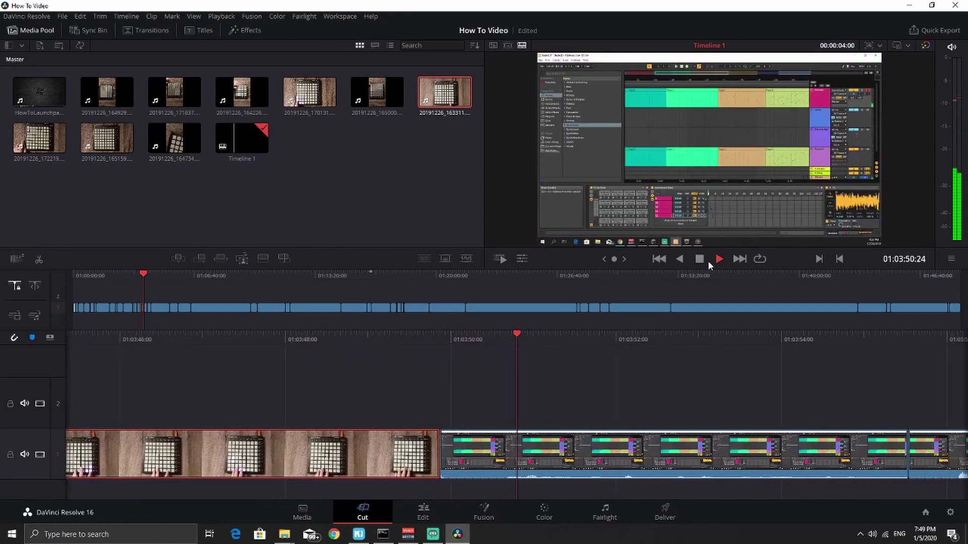
{"action": "left_click", "coordinate": [700, 259]}
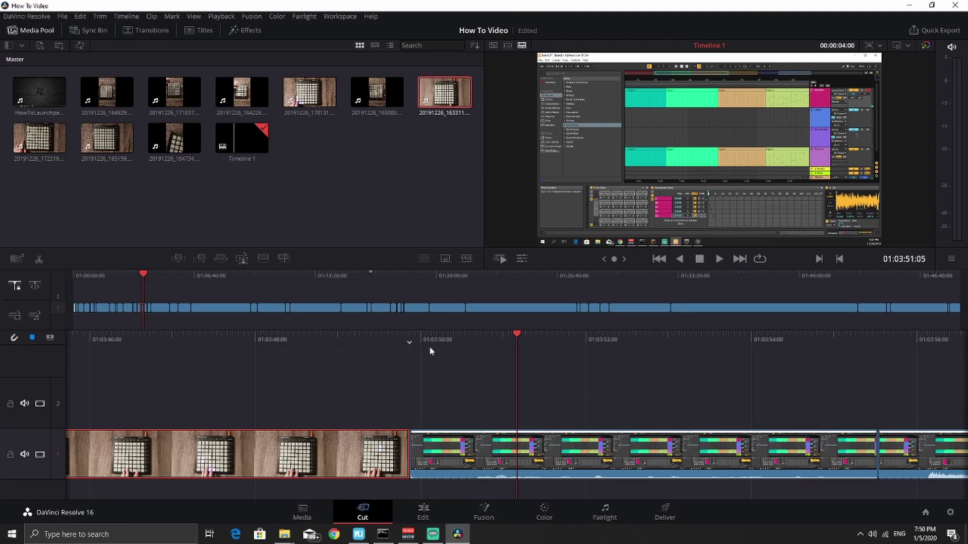
On the Edit page, shift the Video 1 Launchpad clip by +00:25 and review playback to 01:04:13:02
{"action": "left_click", "coordinate": [442, 505]}
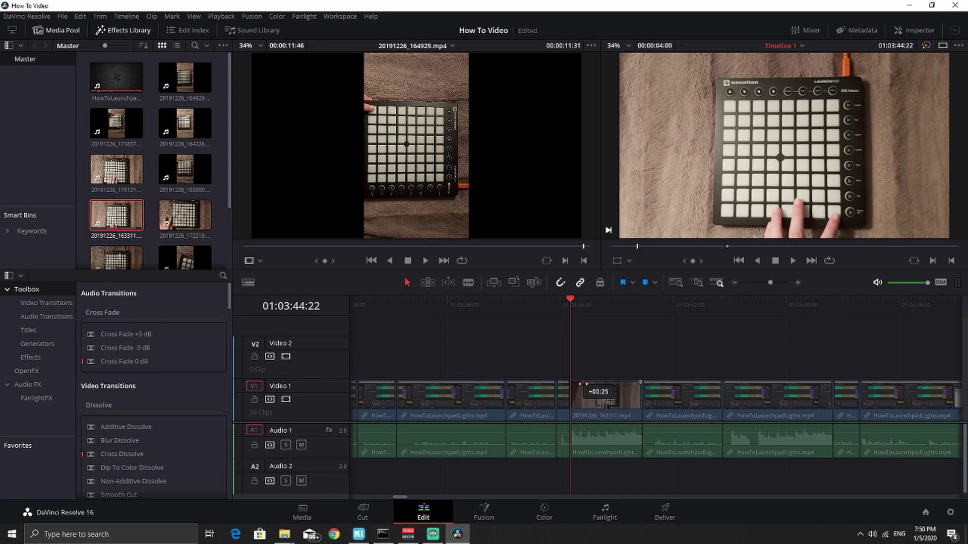
{"action": "left_click_drag", "start_coordinate": [581, 384], "coordinate": [597, 382]}
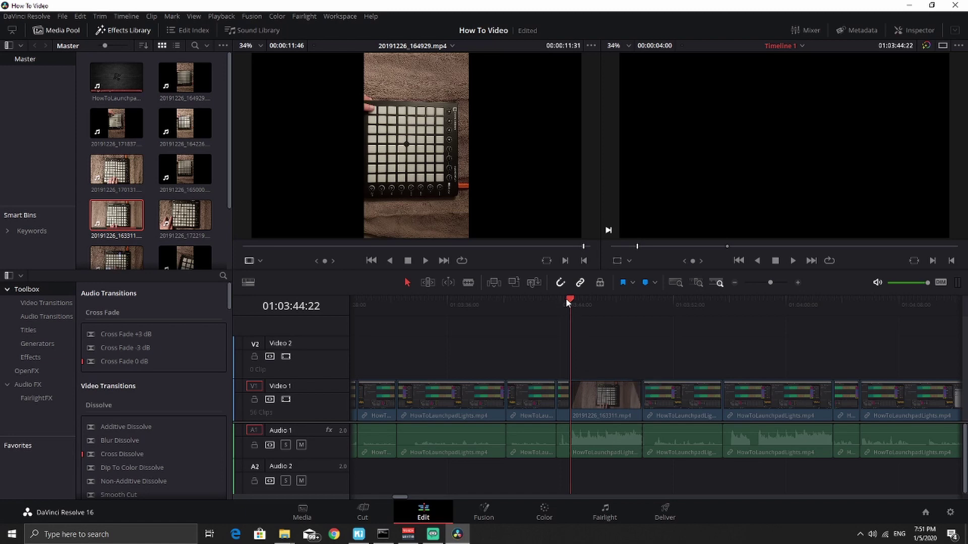
{"action": "left_click_drag", "start_coordinate": [566, 298], "coordinate": [522, 301]}
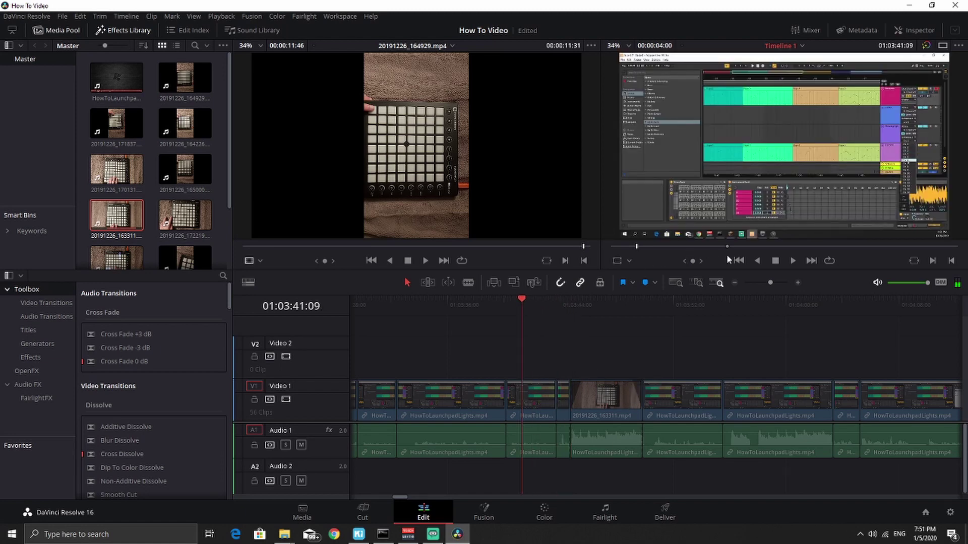
{"action": "left_click", "coordinate": [792, 260]}
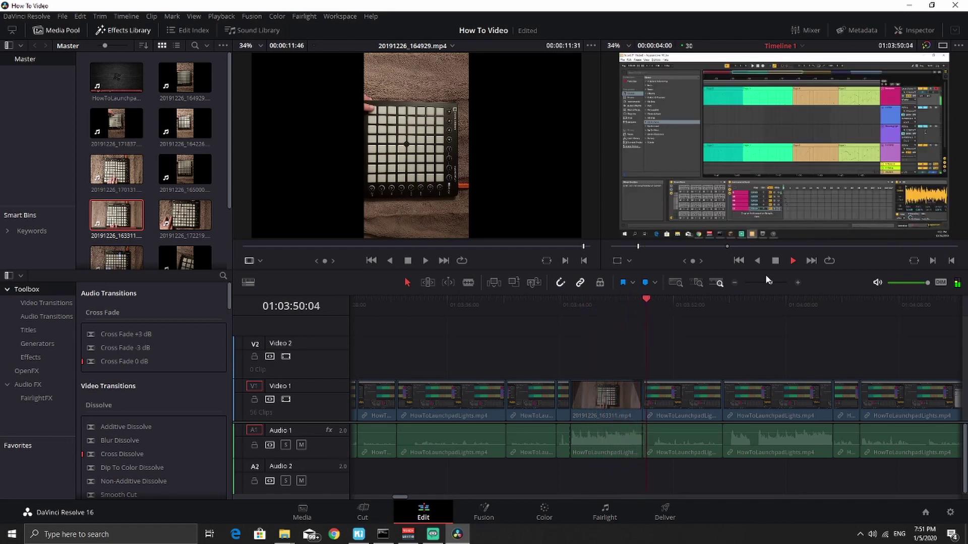
{"action": "left_click", "coordinate": [792, 261]}
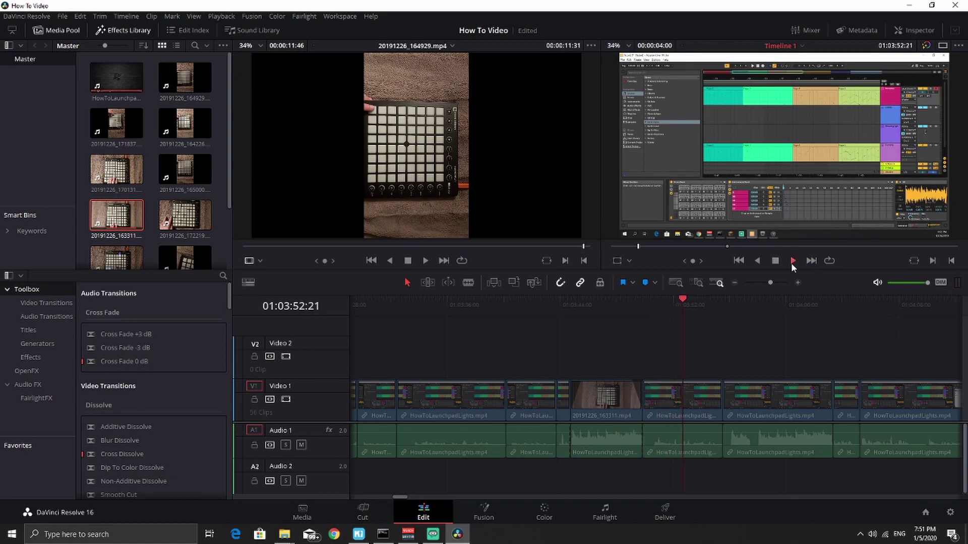
{"action": "left_click", "coordinate": [916, 309]}
{"action": "left_click", "coordinate": [750, 312]}
{"action": "left_click", "coordinate": [685, 316]}
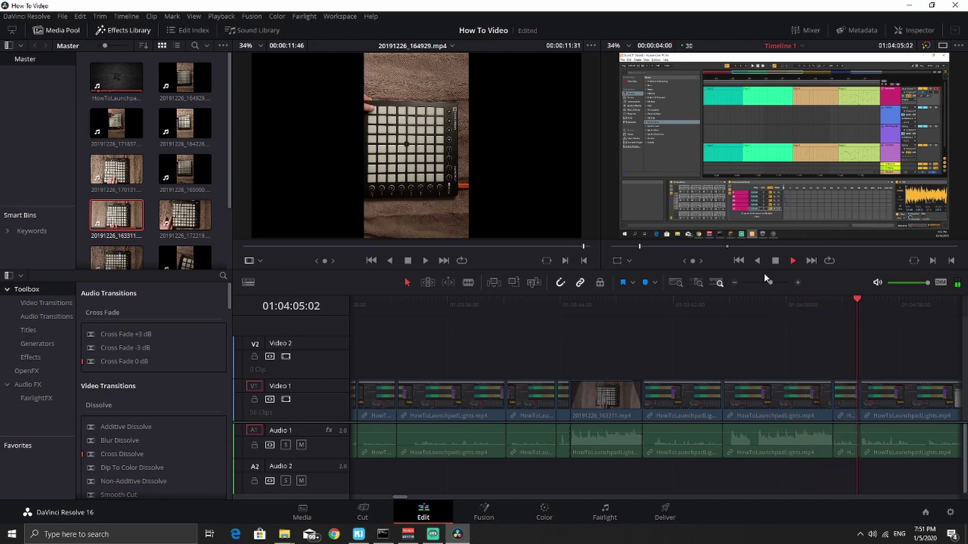
{"action": "left_click", "coordinate": [924, 306]}
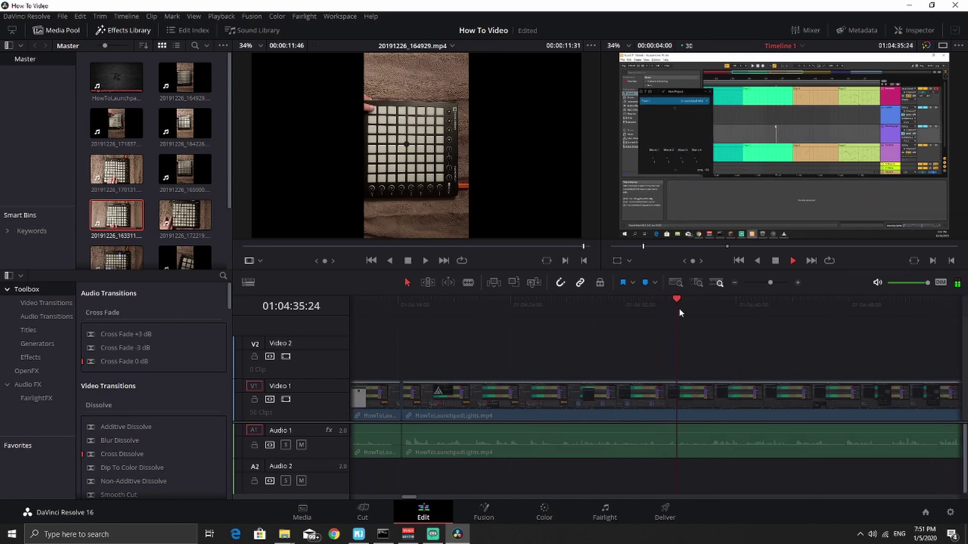
{"action": "left_click", "coordinate": [898, 307]}
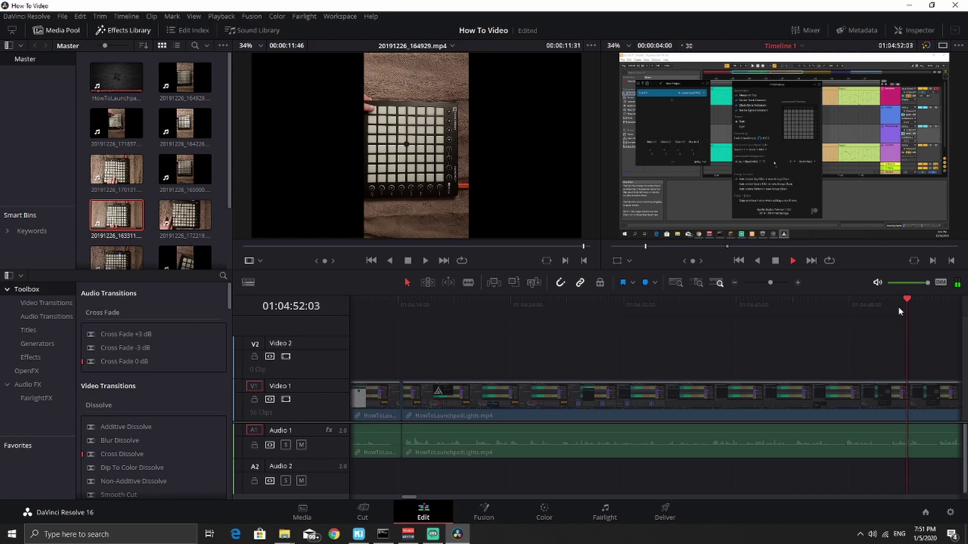
{"action": "left_click", "coordinate": [932, 304]}
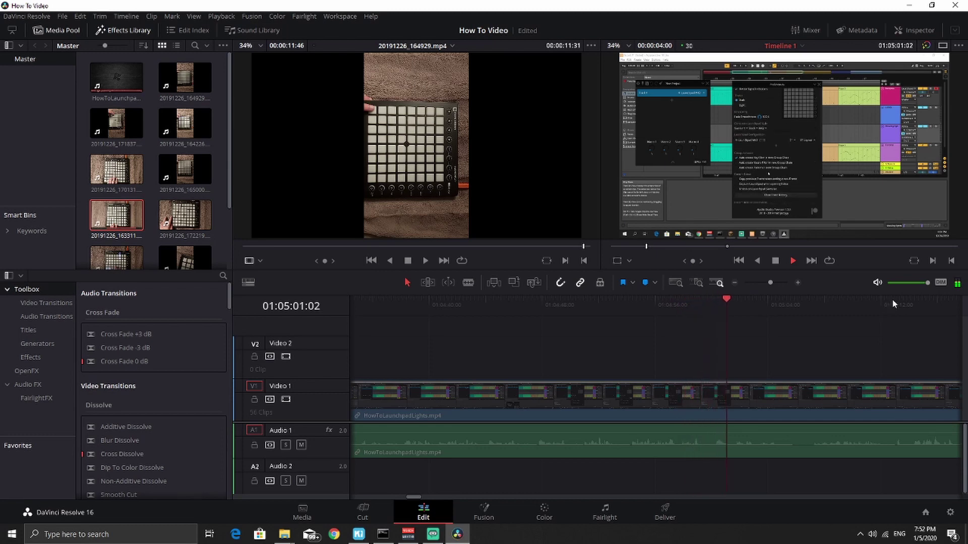
{"action": "left_click", "coordinate": [926, 305]}
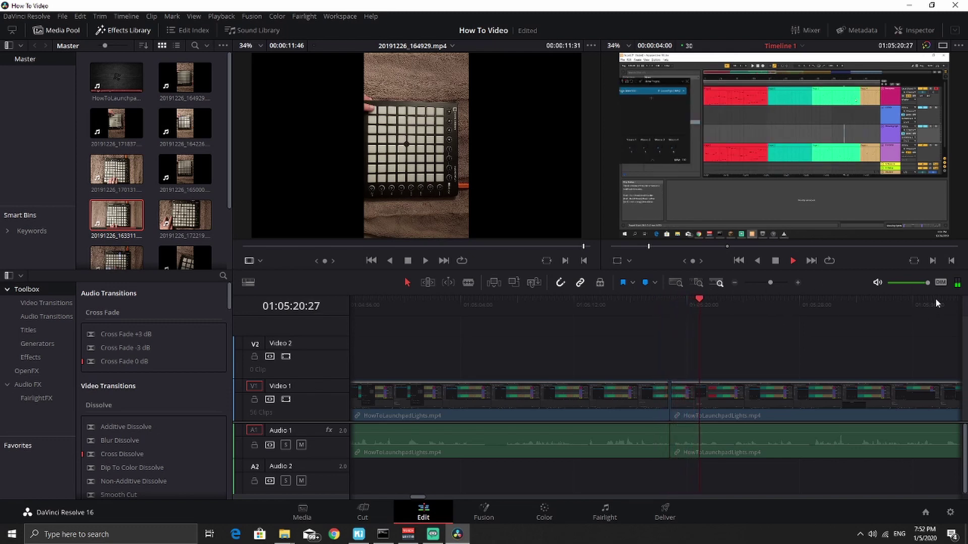
{"action": "left_click", "coordinate": [934, 301]}
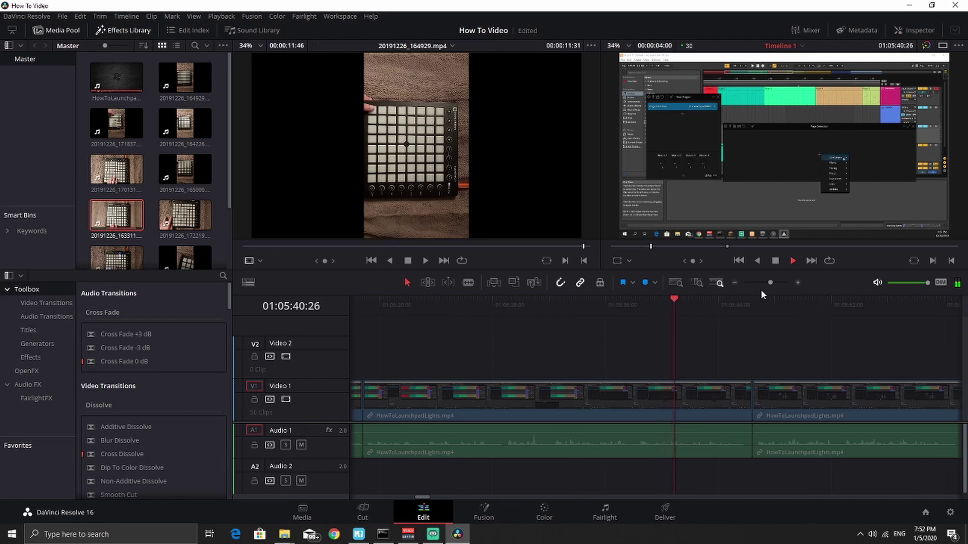
{"action": "left_click", "coordinate": [775, 301]}
{"action": "left_click", "coordinate": [915, 299]}
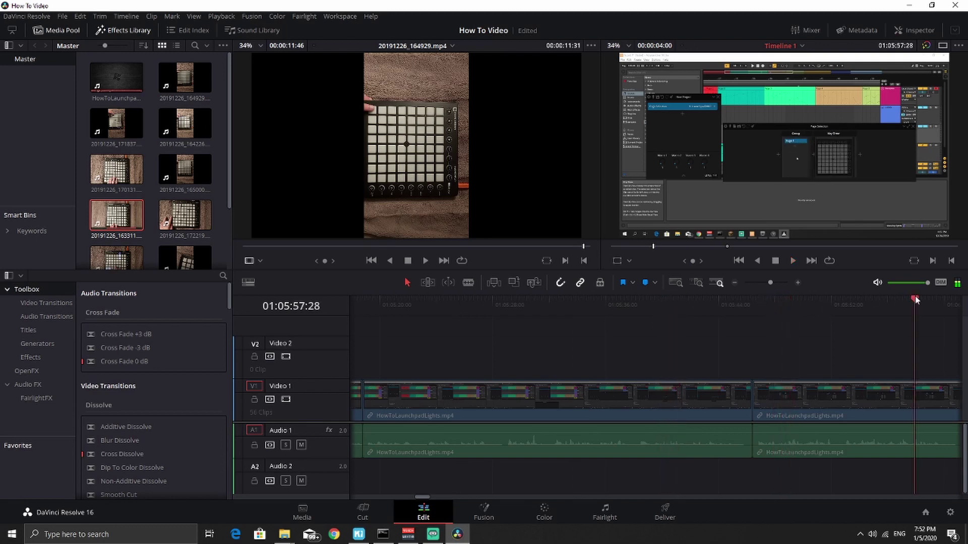
{"action": "left_click", "coordinate": [947, 299]}
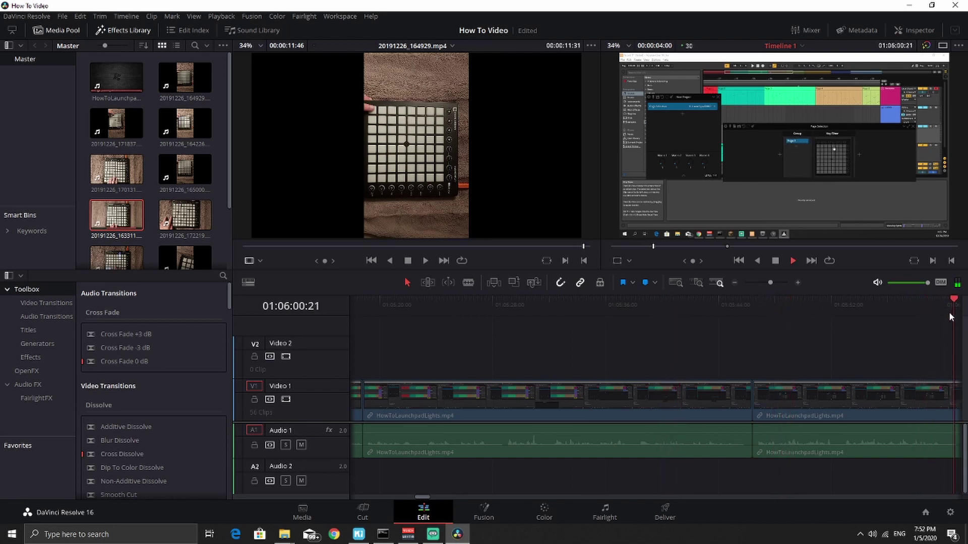
{"action": "left_click", "coordinate": [943, 305]}
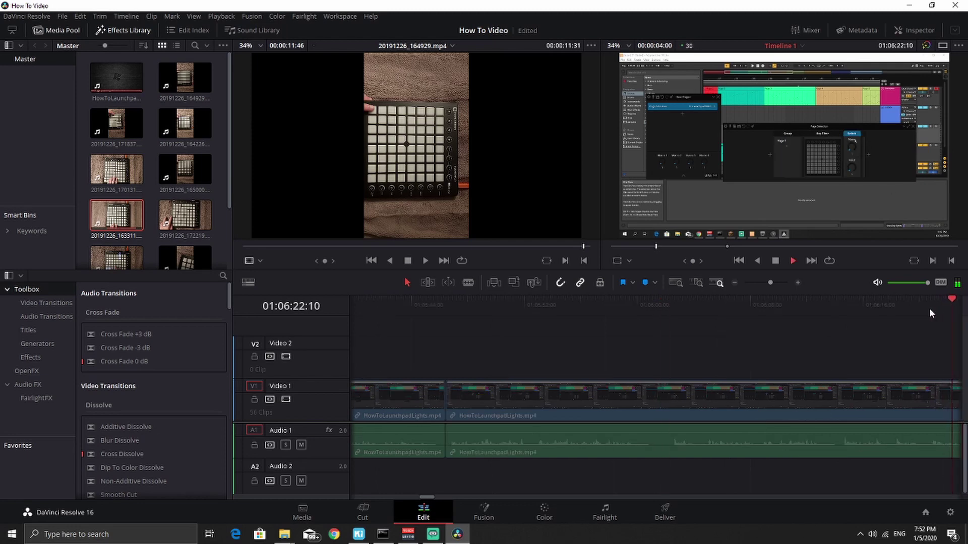
{"action": "left_click", "coordinate": [949, 305]}
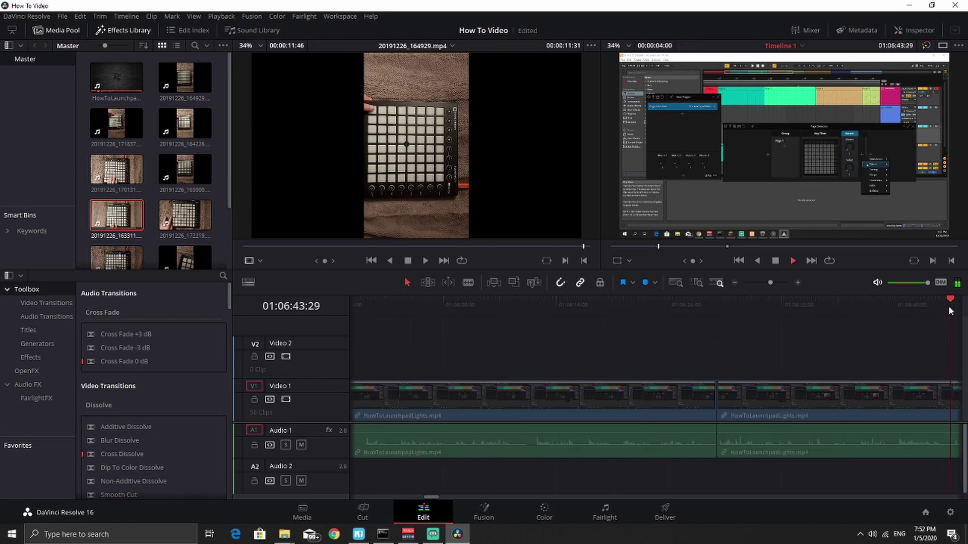
{"action": "left_click", "coordinate": [956, 307]}
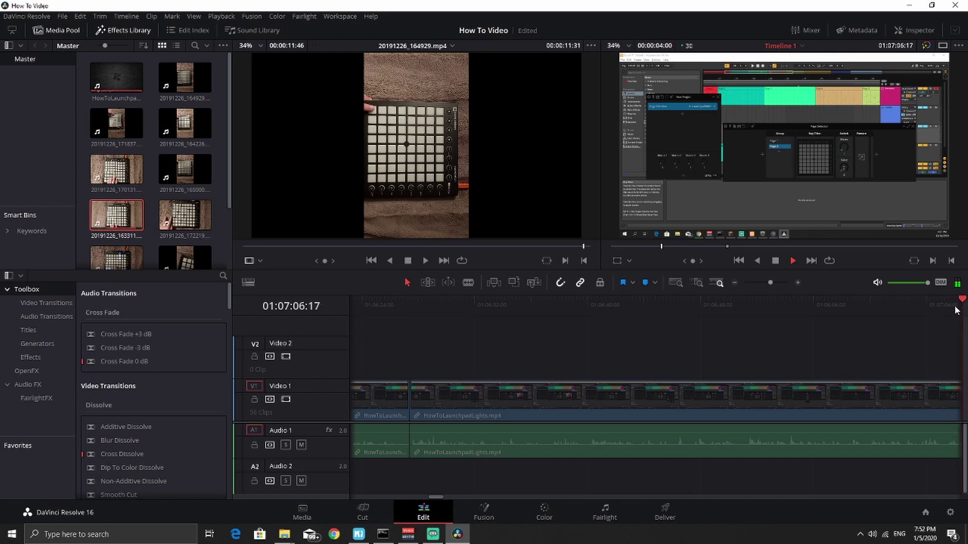
{"action": "left_click", "coordinate": [956, 306]}
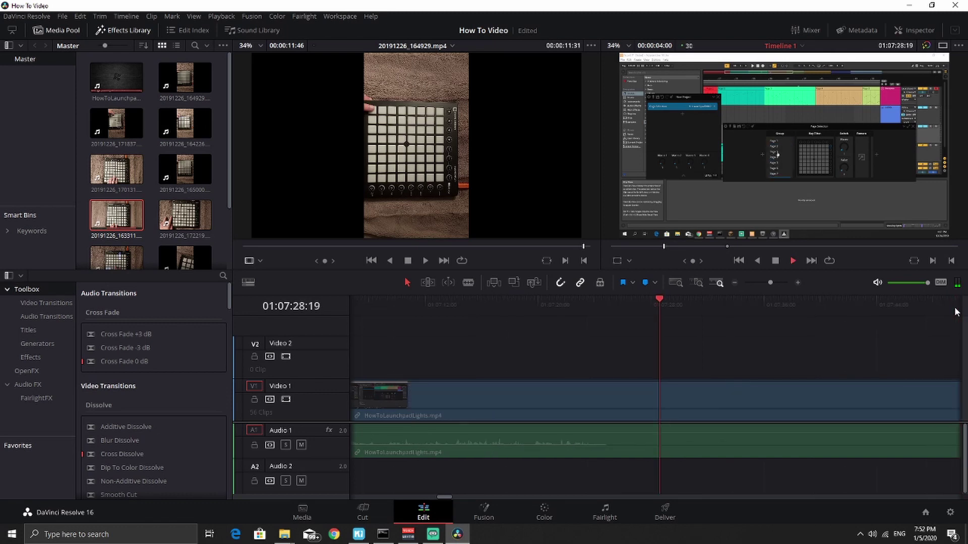
{"action": "left_click", "coordinate": [955, 306]}
{"action": "left_click", "coordinate": [955, 306]}
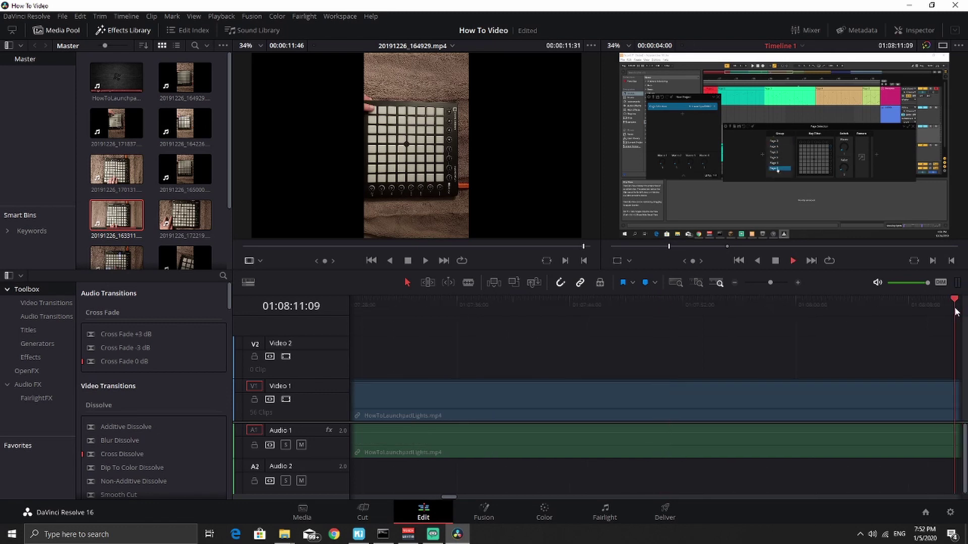
{"action": "left_click", "coordinate": [452, 305]}
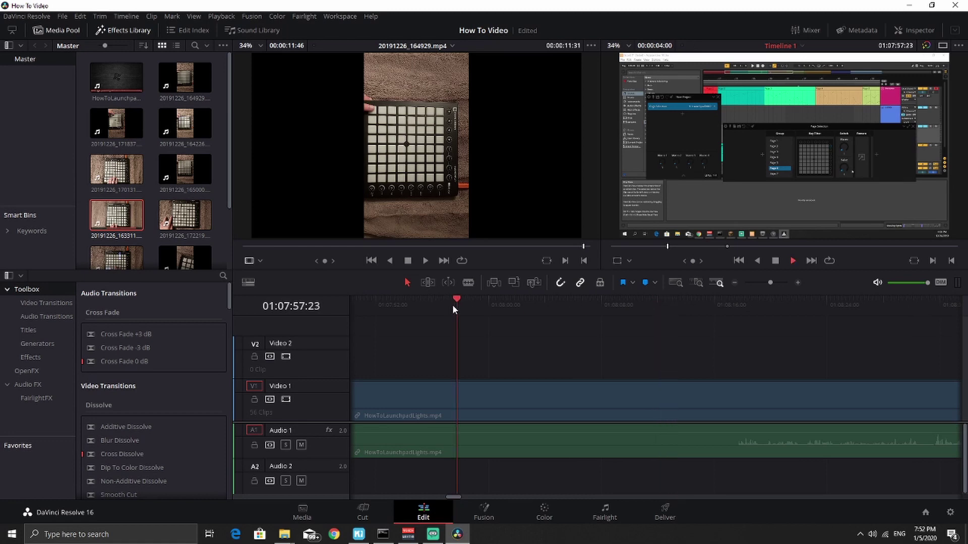
{"action": "left_click", "coordinate": [436, 304]}
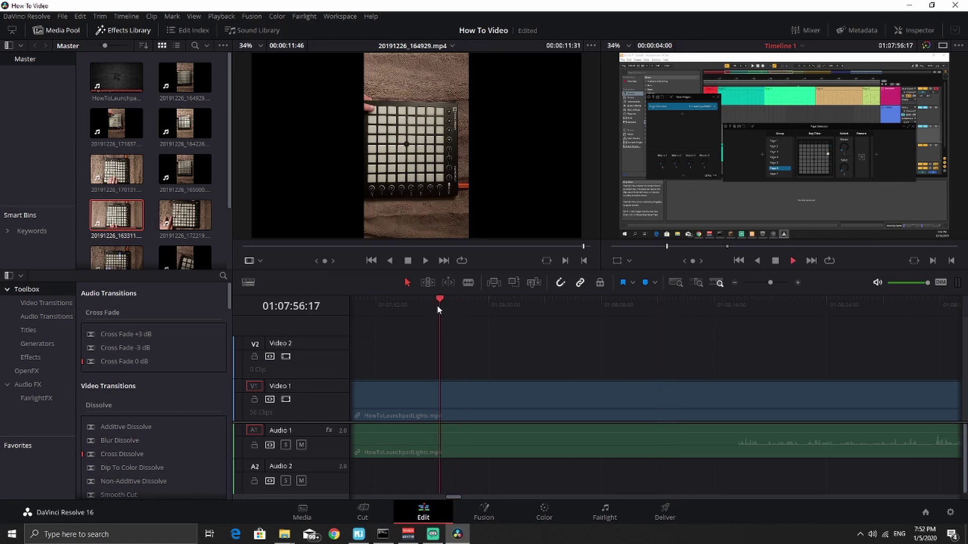
{"action": "left_click", "coordinate": [395, 302]}
{"action": "key", "text": "space"}
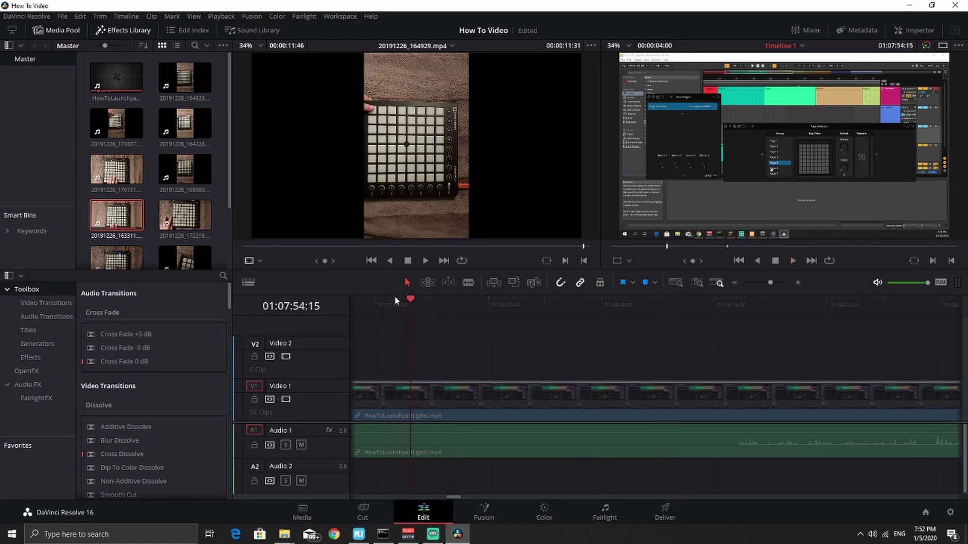
{"action": "left_click_drag", "start_coordinate": [385, 296], "coordinate": [945, 300]}
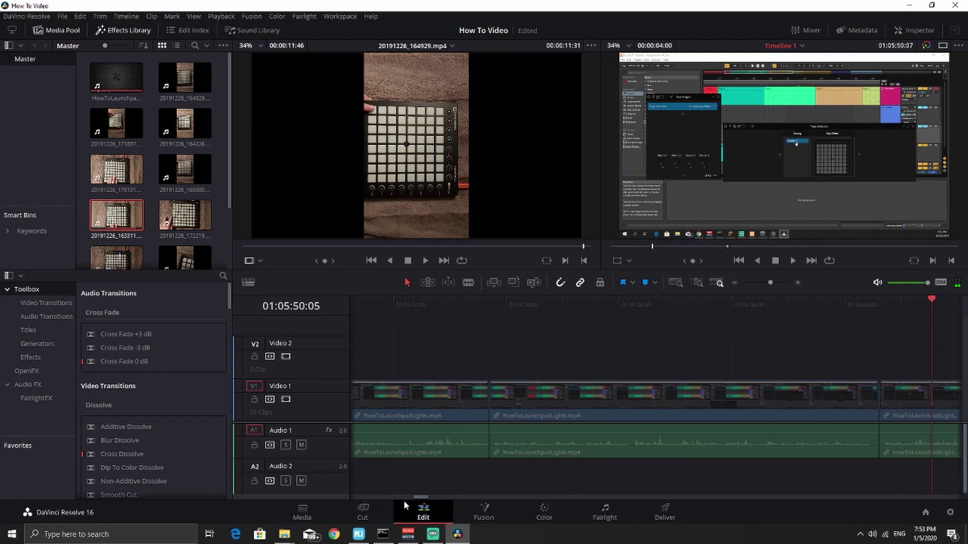
Play the HowToLaunchpadLights recording from 01:06:18:09 forward to about 01:07:18
{"action": "left_click_drag", "start_coordinate": [416, 498], "coordinate": [424, 499]}
{"action": "left_click", "coordinate": [755, 391]}
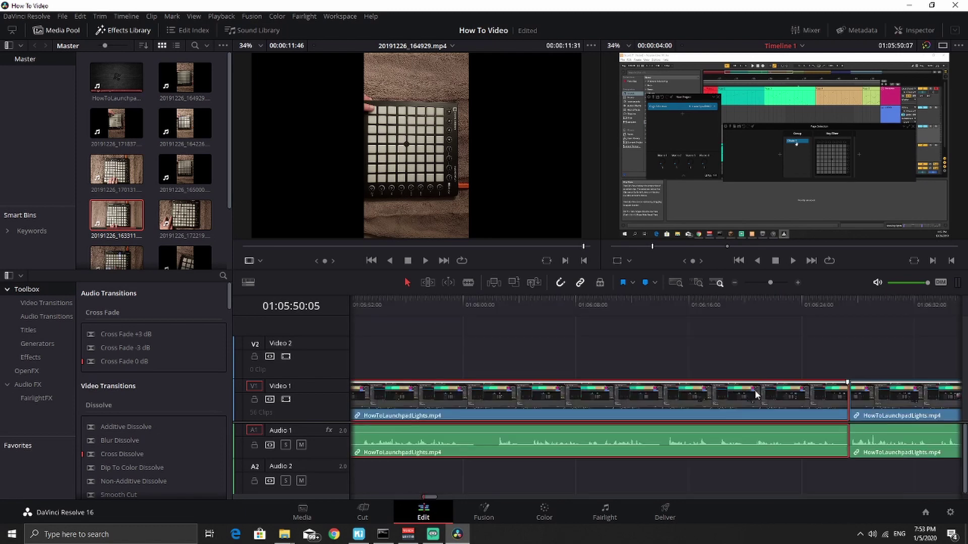
{"action": "left_click", "coordinate": [720, 329]}
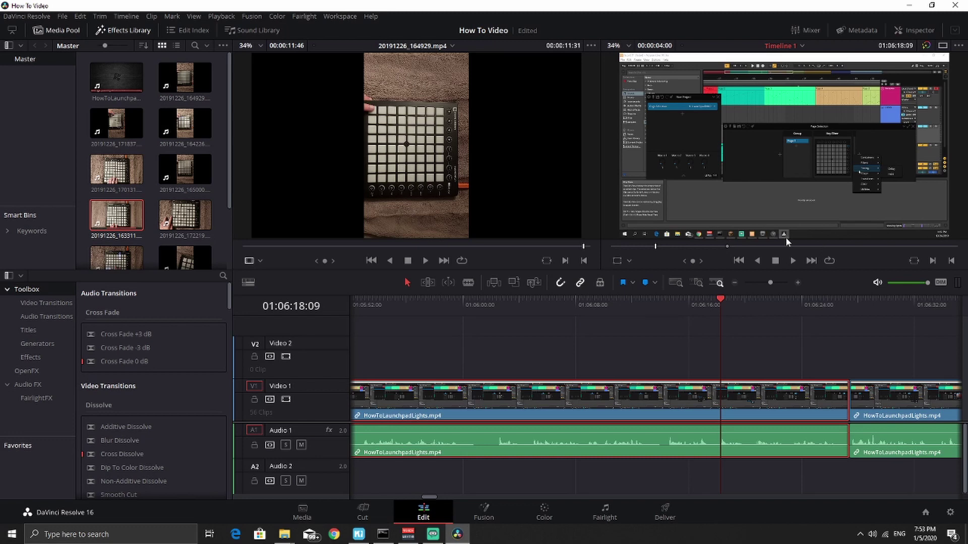
{"action": "left_click", "coordinate": [793, 261]}
{"action": "left_click", "coordinate": [933, 305]}
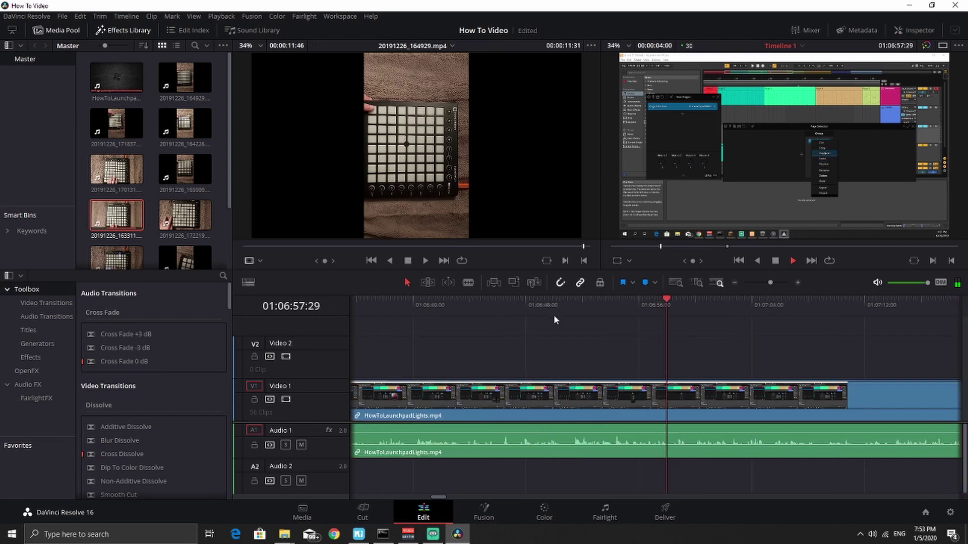
{"action": "left_click", "coordinate": [851, 303]}
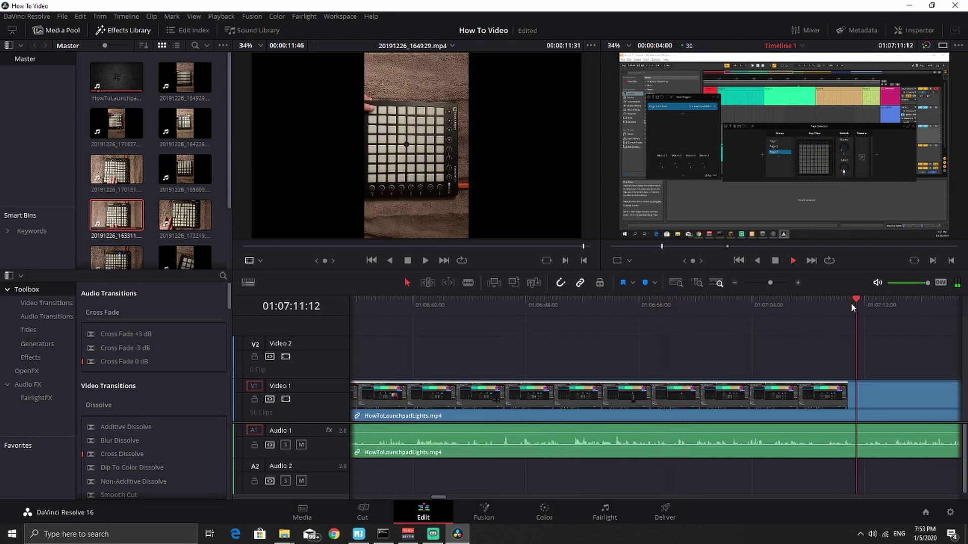
{"action": "left_click_drag", "start_coordinate": [915, 302], "coordinate": [952, 308]}
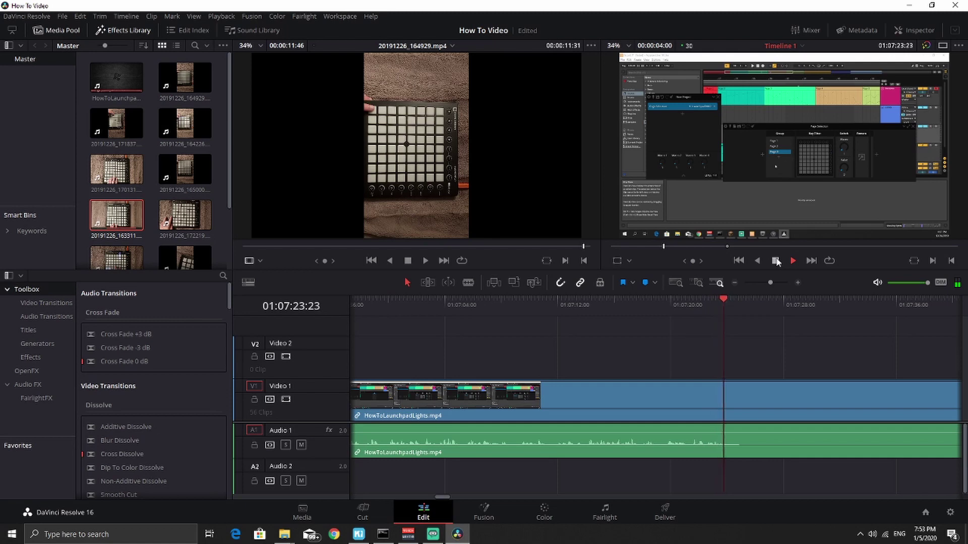
Stop at 01:07:25:09 and blade-cut the clip there on Video 1 and Audio 1
{"action": "left_click", "coordinate": [776, 261]}
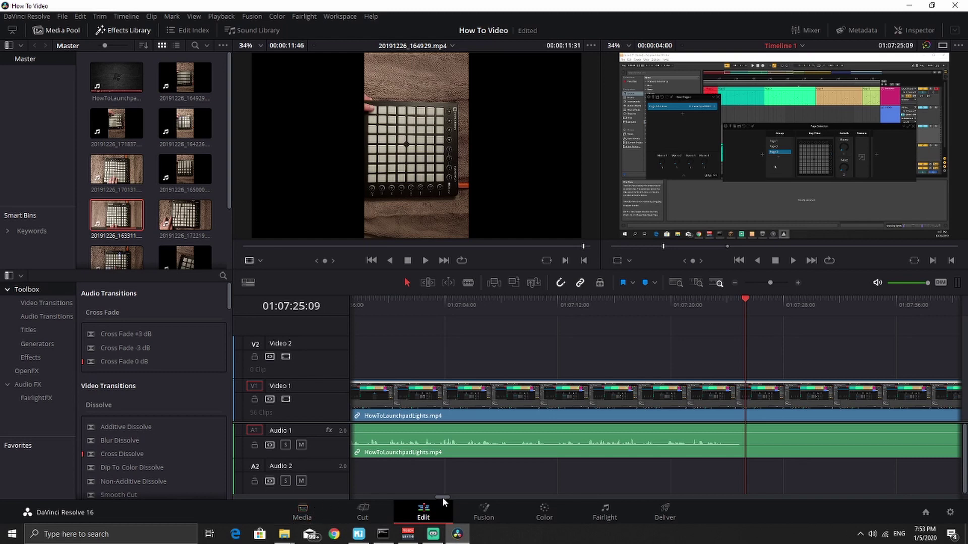
{"action": "left_click", "coordinate": [468, 283]}
{"action": "left_click", "coordinate": [746, 419]}
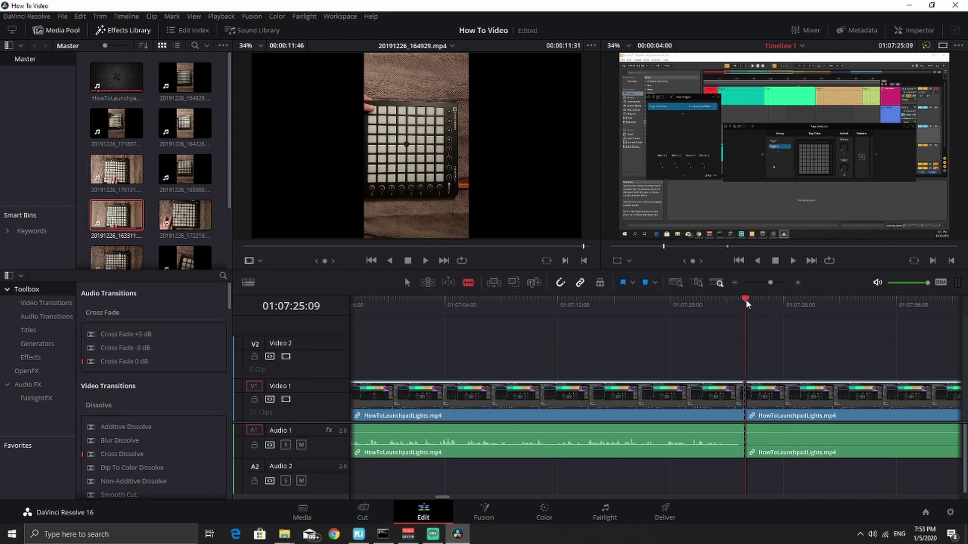
Blade again at 01:08:16:15, unlink that section's clips, and delete its Audio 1 piece
{"action": "left_click_drag", "start_coordinate": [746, 302], "coordinate": [802, 307]}
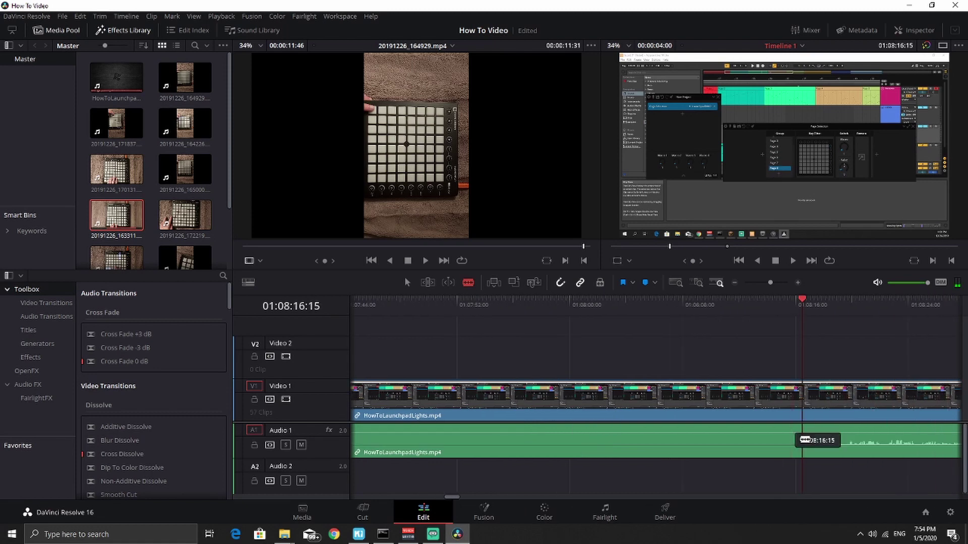
{"action": "left_click", "coordinate": [802, 440]}
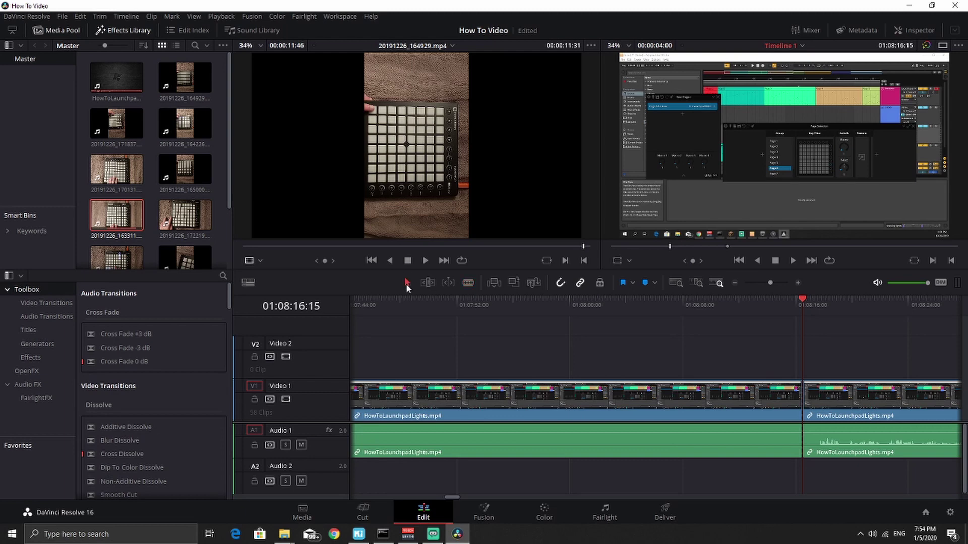
{"action": "left_click", "coordinate": [551, 396]}
{"action": "right_click", "coordinate": [552, 396]}
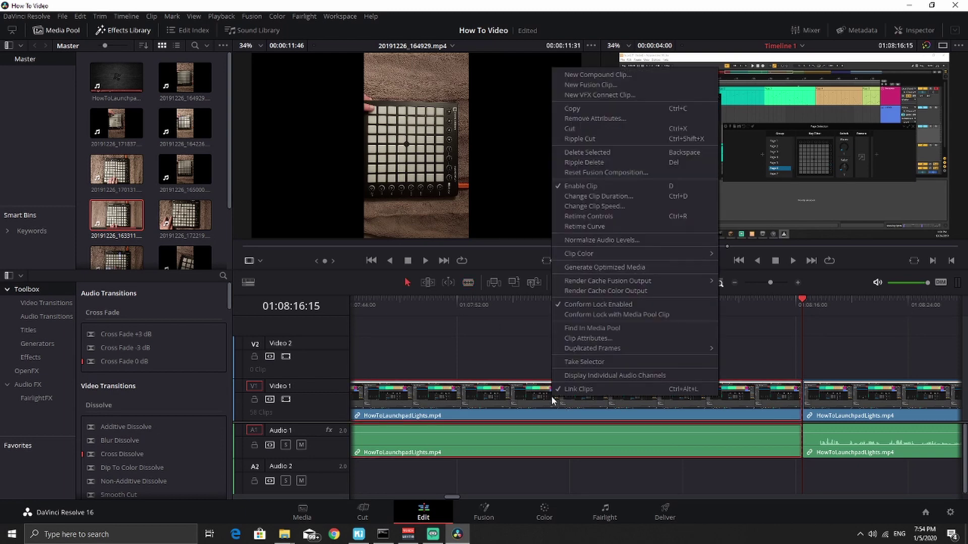
{"action": "left_click", "coordinate": [488, 433]}
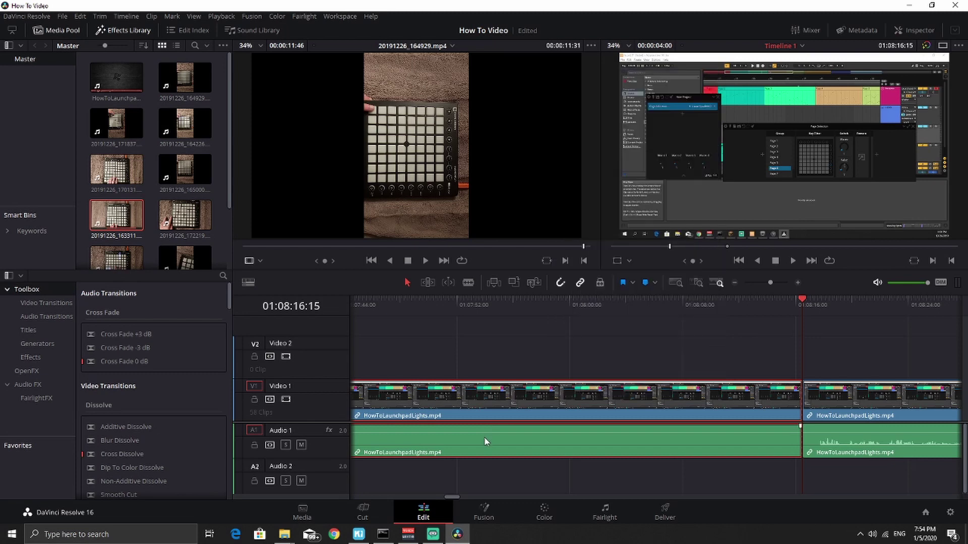
{"action": "right_click", "coordinate": [496, 414]}
{"action": "left_click", "coordinate": [550, 405]}
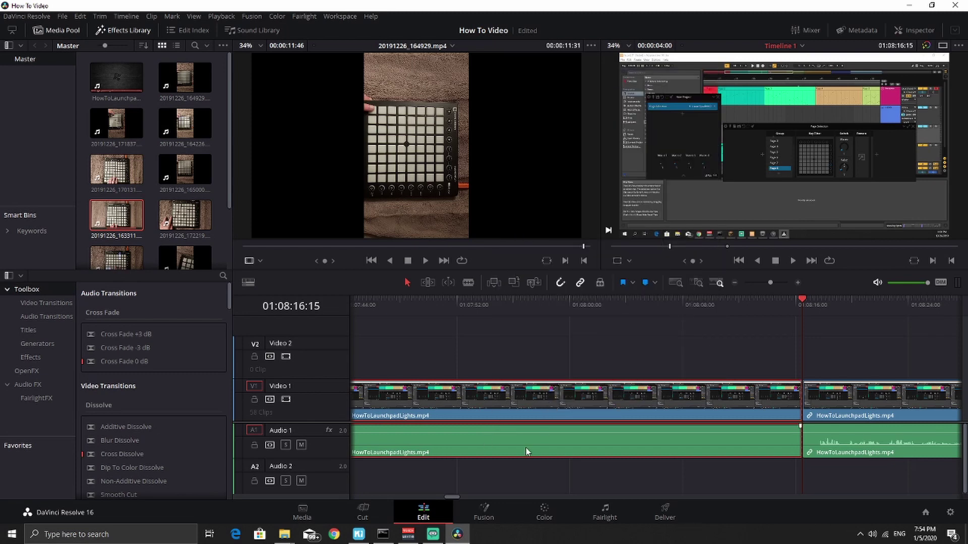
{"action": "left_click", "coordinate": [573, 337]}
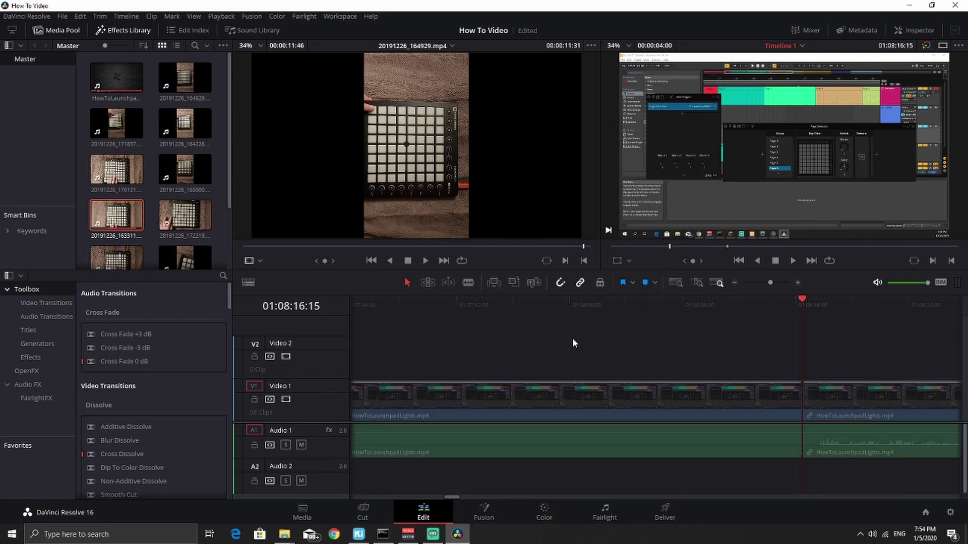
{"action": "left_click", "coordinate": [589, 441]}
{"action": "key", "text": "Delete"}
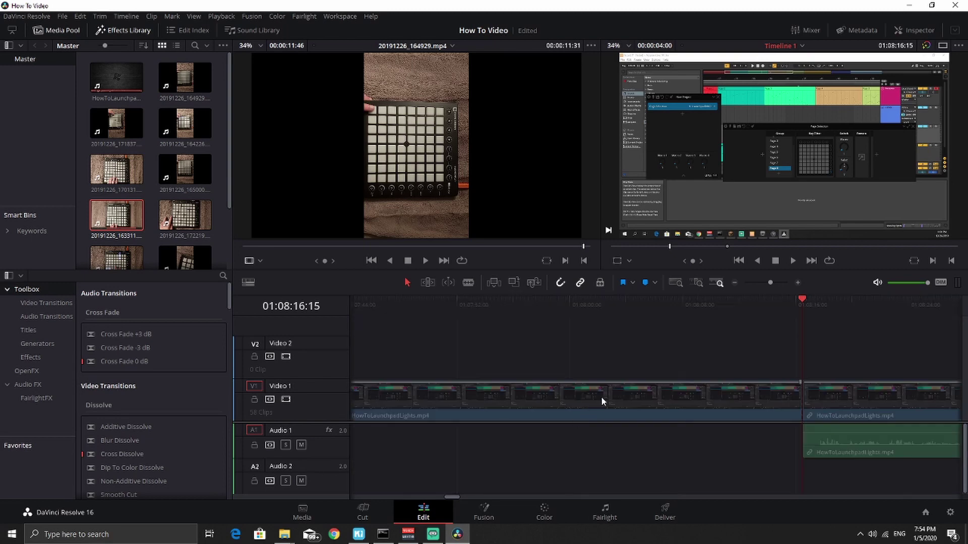
Set the Clip Color of the silent Video 1 section between the cuts to Orange
{"action": "left_click_drag", "start_coordinate": [799, 303], "coordinate": [616, 331]}
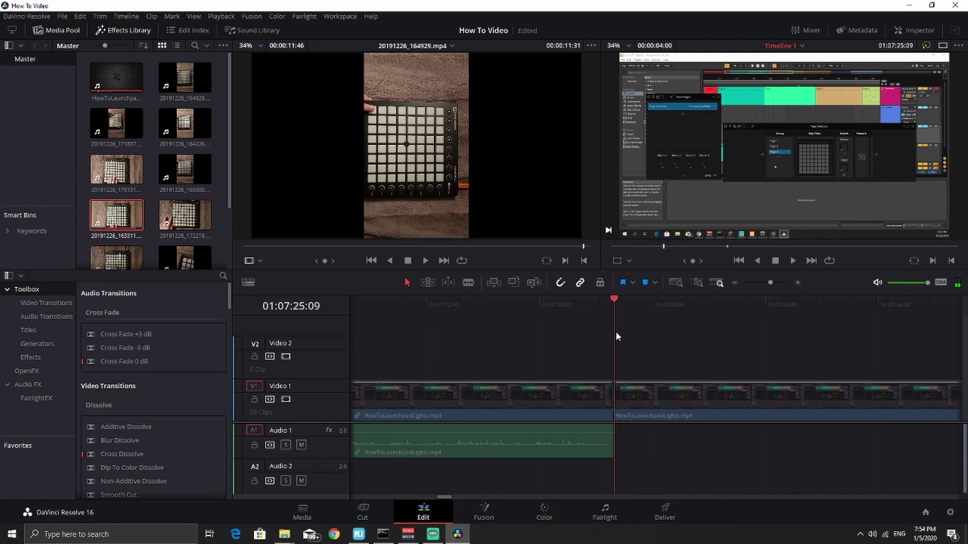
{"action": "left_click", "coordinate": [685, 398]}
{"action": "right_click", "coordinate": [685, 398]}
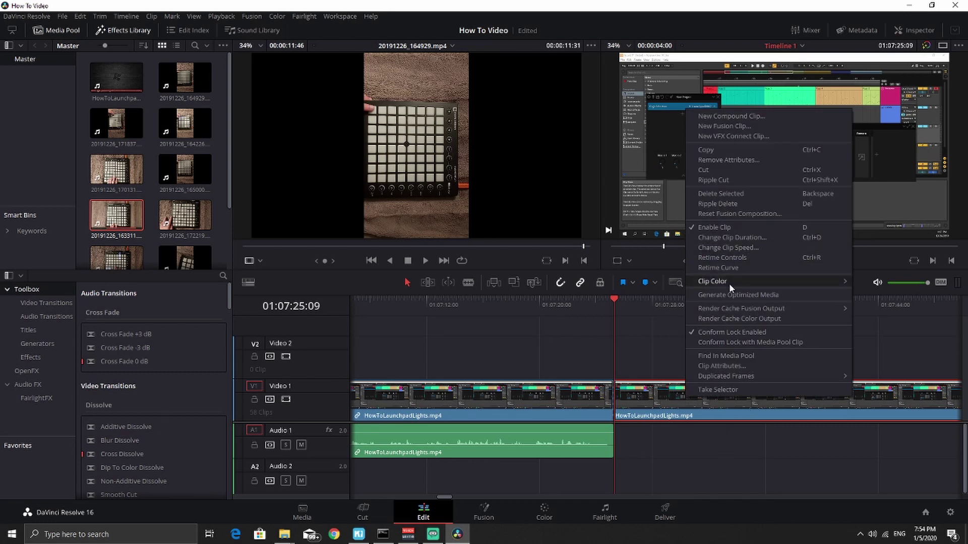
{"action": "mouse_move", "coordinate": [729, 283]}
{"action": "left_click", "coordinate": [880, 298]}
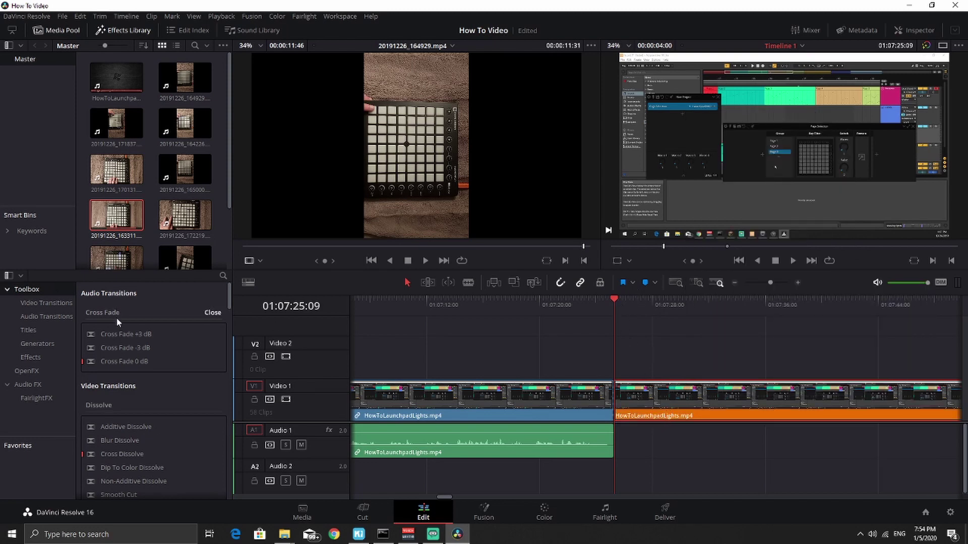
{"action": "scroll", "coordinate": [130, 443], "scroll_direction": "down", "scroll_amount": 4}
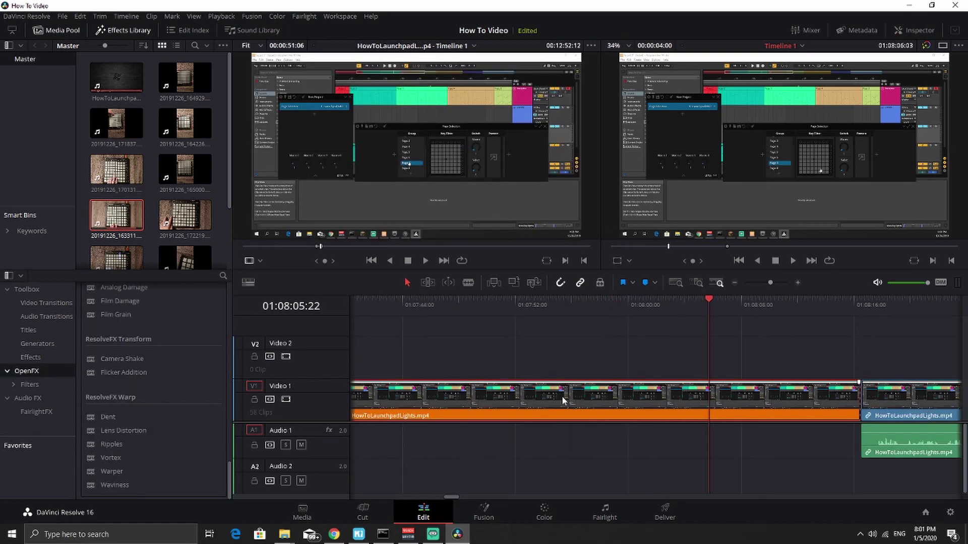
Change the orange clip's speed to 400%
{"action": "right_click", "coordinate": [563, 399]}
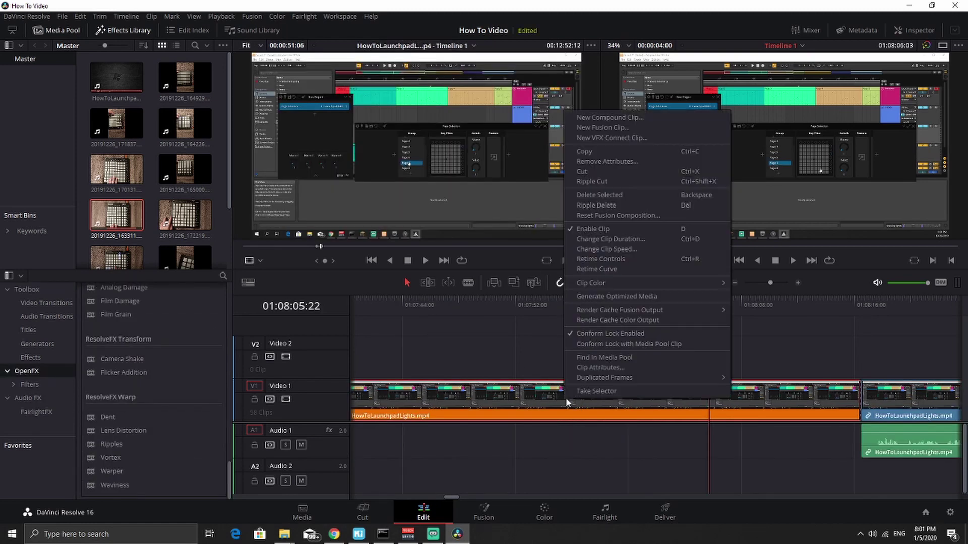
{"action": "left_click", "coordinate": [634, 249]}
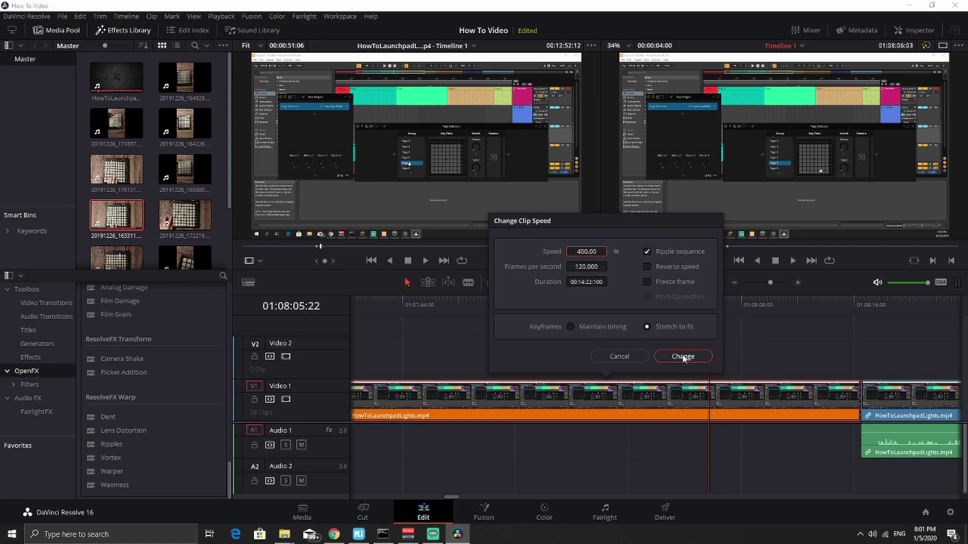
{"action": "left_click", "coordinate": [670, 361]}
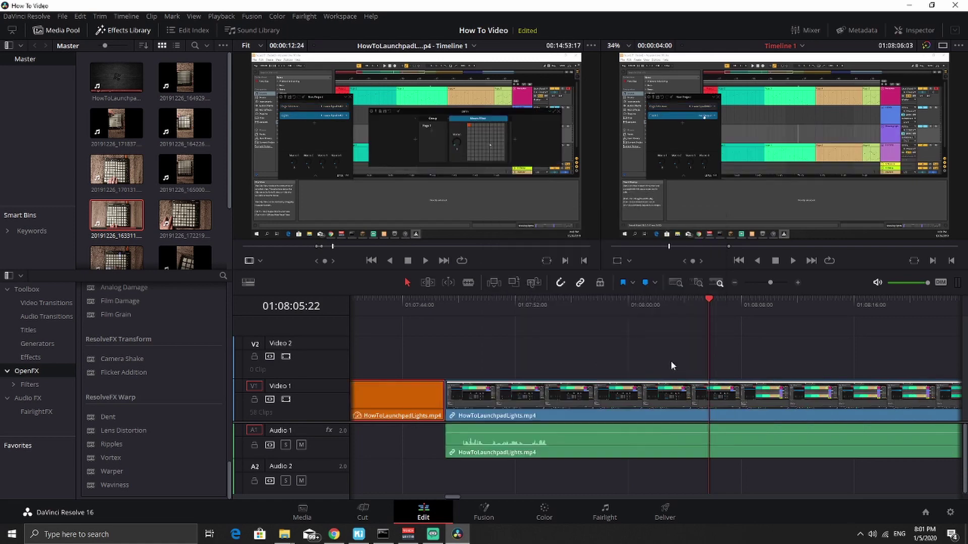
Play back the 400% orange section to check it, then nudge the playhead to 01:07:42:06
{"action": "left_click_drag", "start_coordinate": [579, 307], "coordinate": [904, 333]}
{"action": "left_click", "coordinate": [519, 317]}
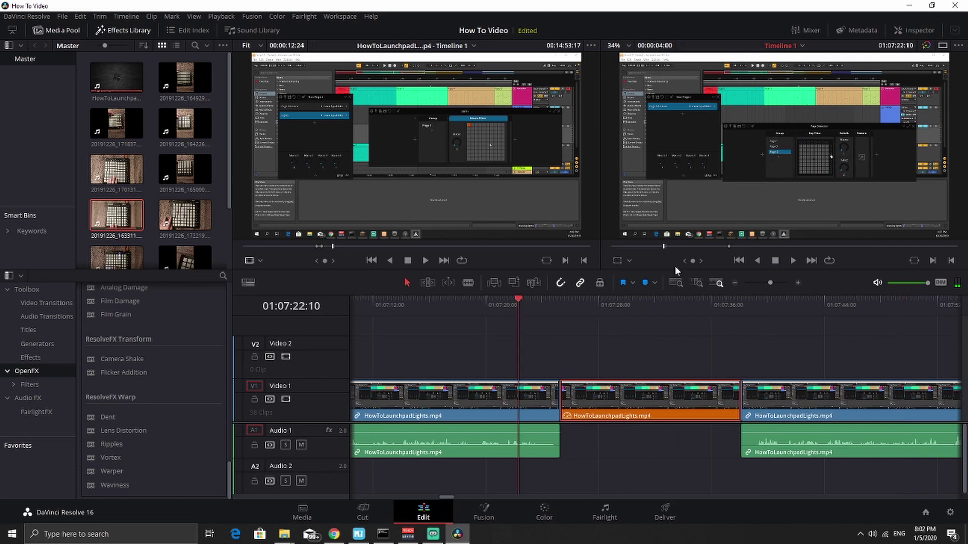
{"action": "left_click", "coordinate": [797, 259]}
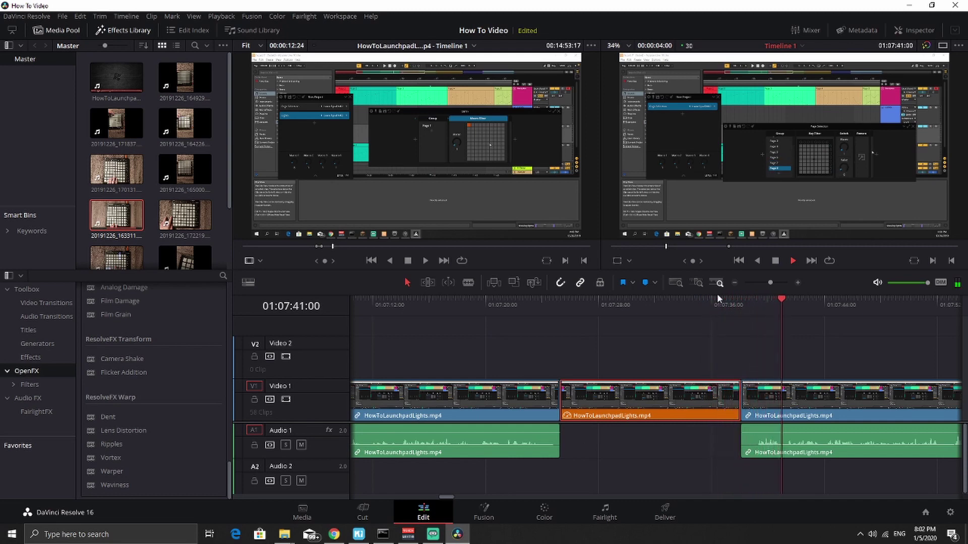
{"action": "key", "text": "space"}
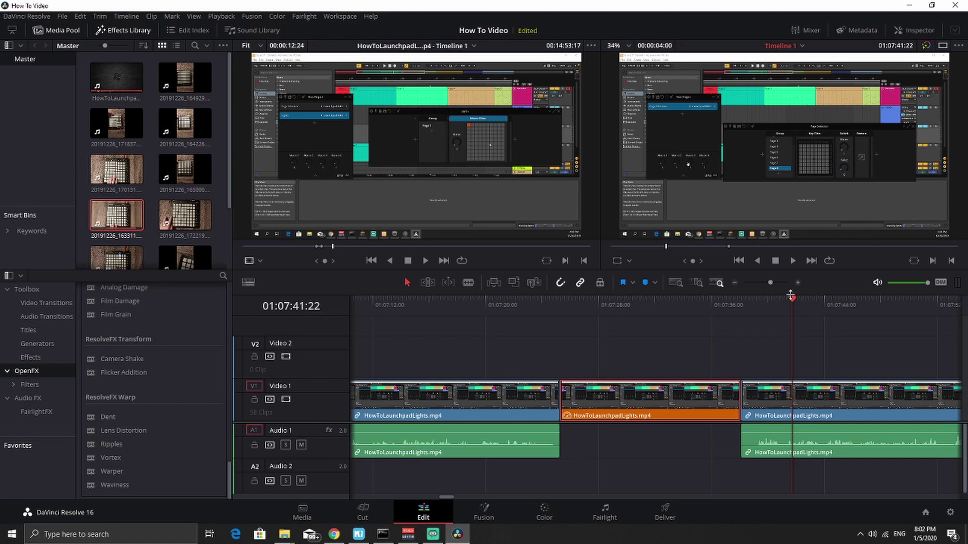
{"action": "left_click", "coordinate": [242, 164]}
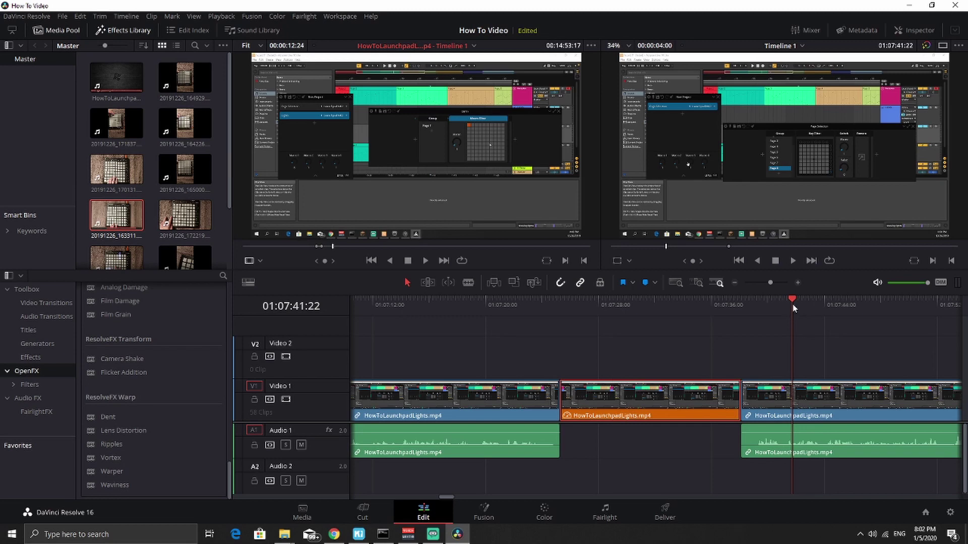
{"action": "left_click_drag", "start_coordinate": [793, 303], "coordinate": [798, 301]}
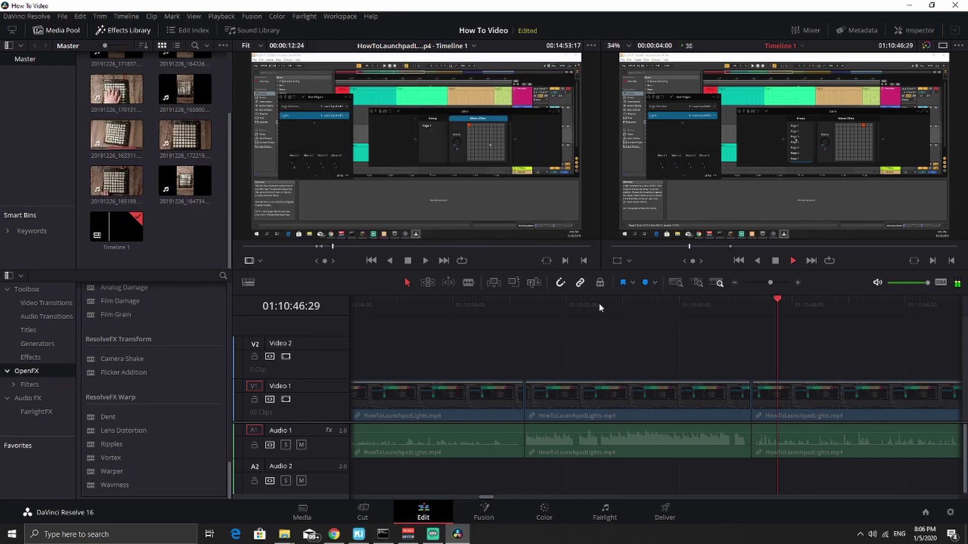
Preview another Launchpad clip in the source viewer and set In/Out from the duration marker
{"action": "double_click", "coordinate": [117, 89]}
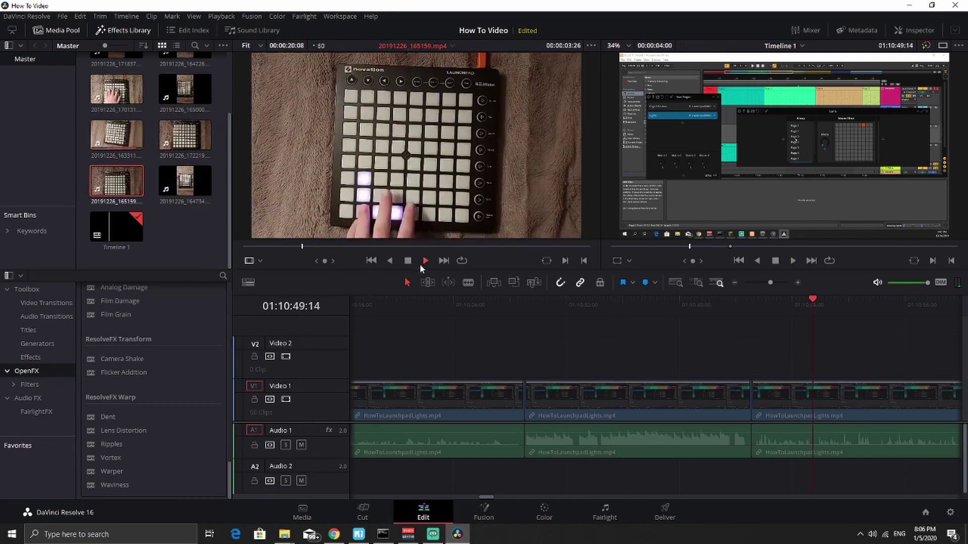
{"action": "left_click", "coordinate": [425, 260]}
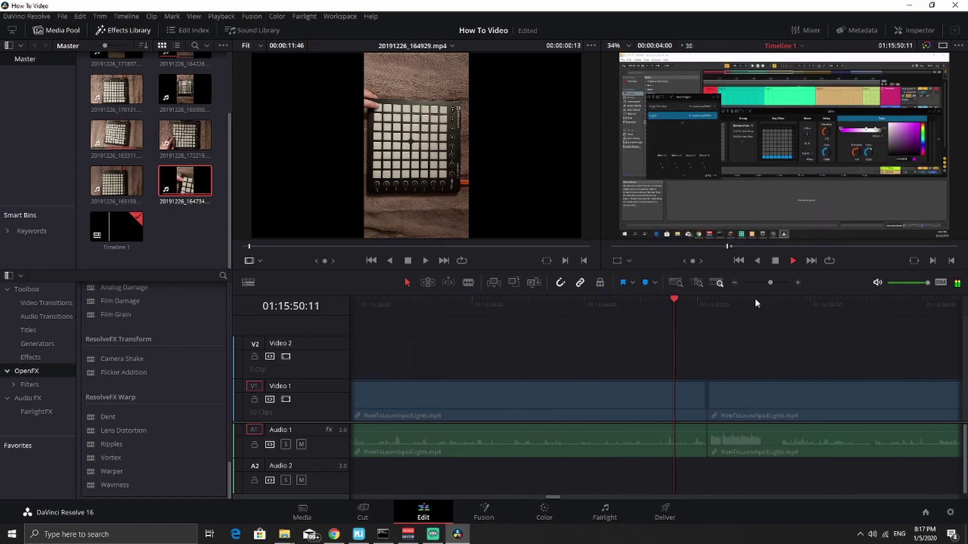
{"action": "right_click", "coordinate": [817, 313]}
{"action": "left_click", "coordinate": [857, 358]}
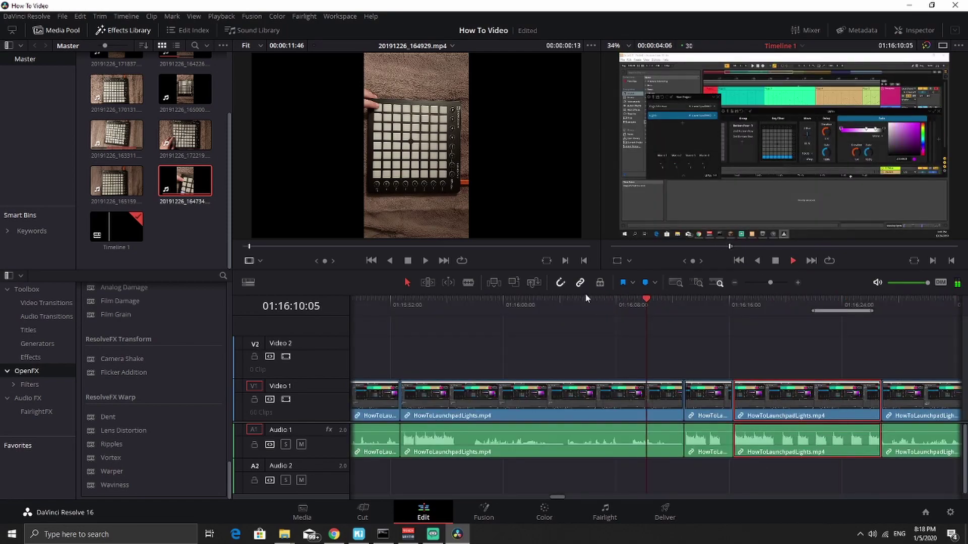
Place clip 20191226_164929 on Video 2 so it ends at the playhead
{"action": "scroll", "coordinate": [126, 161], "scroll_direction": "up", "scroll_amount": 3}
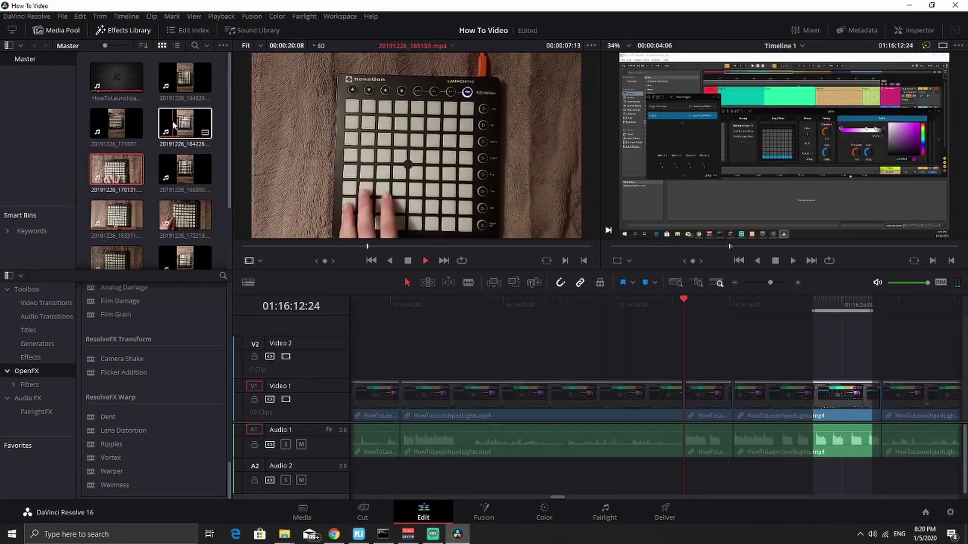
{"action": "left_click_drag", "start_coordinate": [185, 80], "coordinate": [695, 353]}
{"action": "left_click", "coordinate": [696, 299]}
{"action": "left_click_drag", "start_coordinate": [696, 299], "coordinate": [881, 299]}
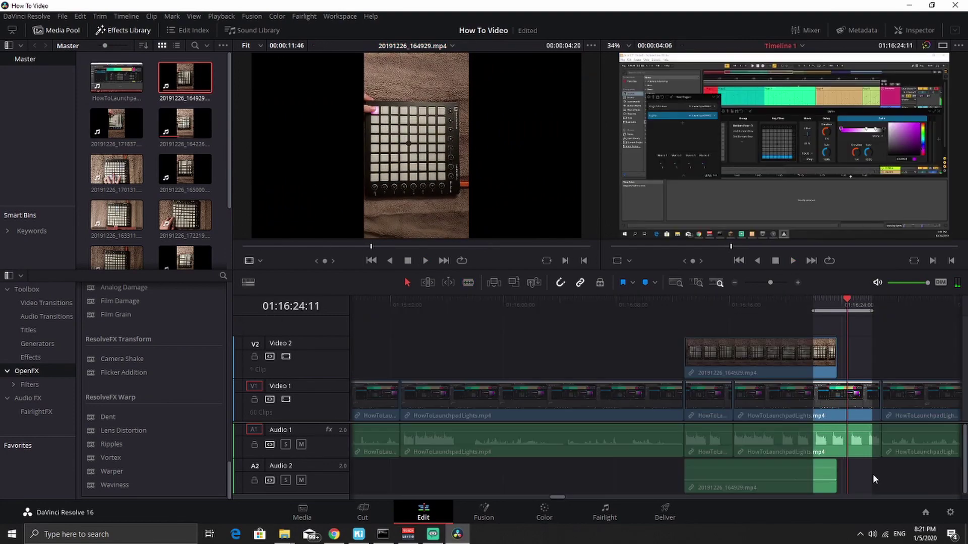
Fine-tune the overlay's position on Video 2 and play the timeline around 01:25
{"action": "left_click_drag", "start_coordinate": [766, 352], "coordinate": [814, 353]}
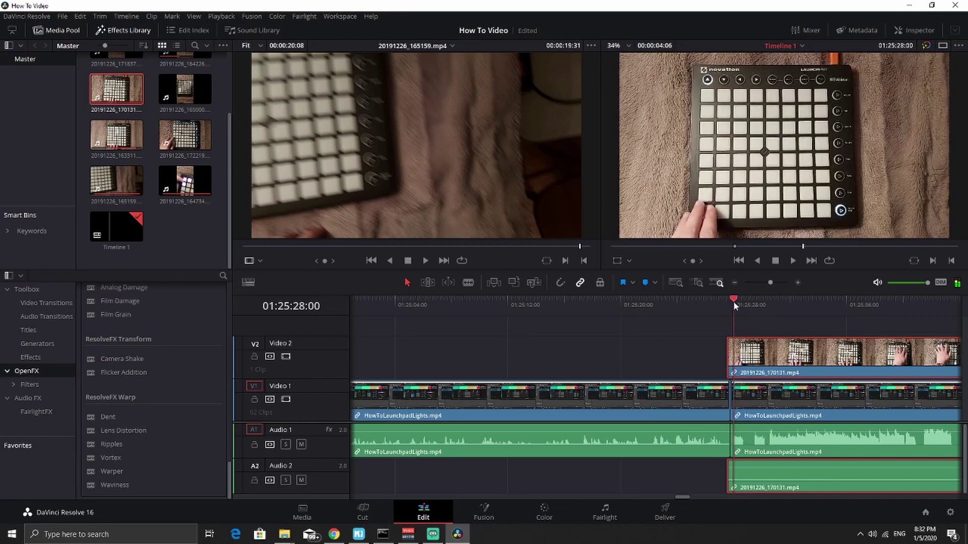
{"action": "key", "text": "space"}
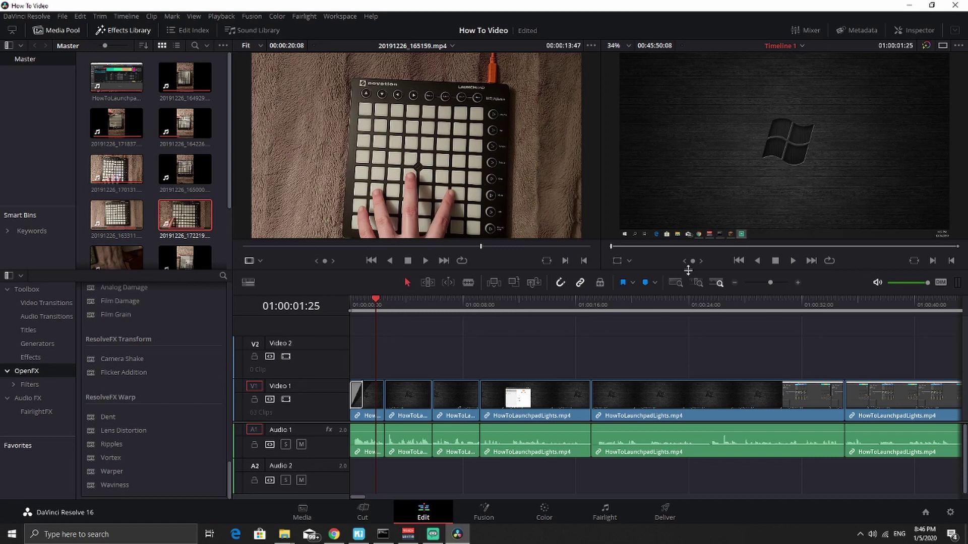
Drag the playhead back to 01:00:00:00 at the start of the timeline
{"action": "left_click_drag", "start_coordinate": [380, 305], "coordinate": [350, 305]}
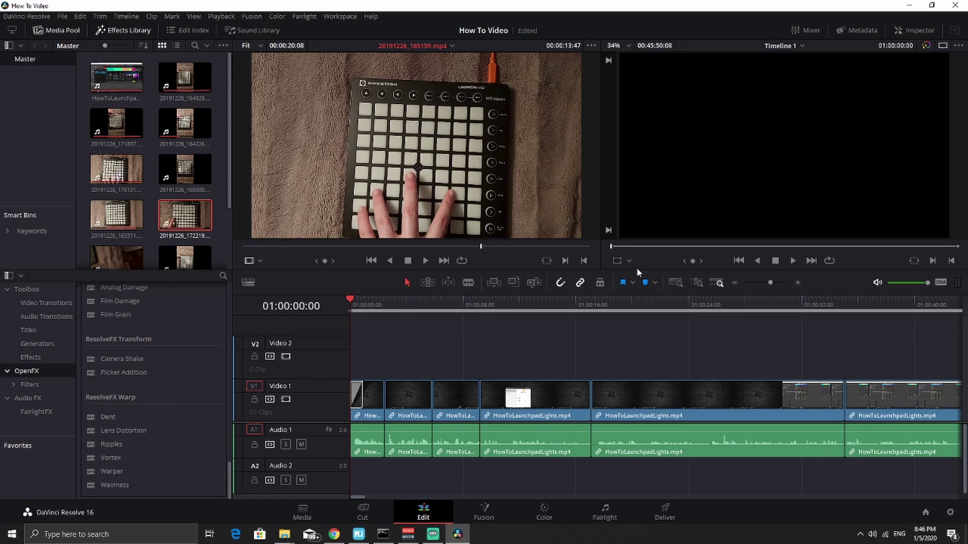
Delete the empty Video 2 and Audio 2 tracks and save the project
{"action": "right_click", "coordinate": [317, 341]}
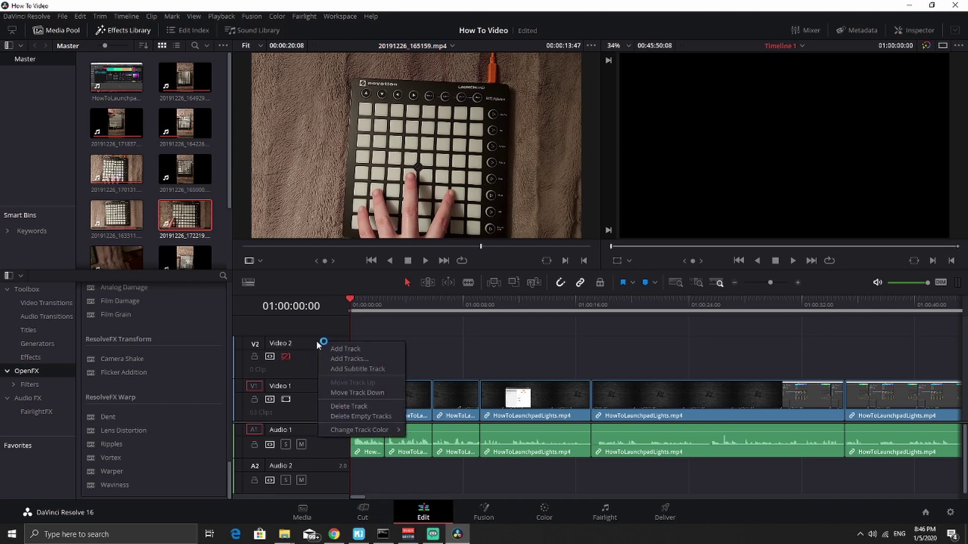
{"action": "left_click", "coordinate": [365, 403]}
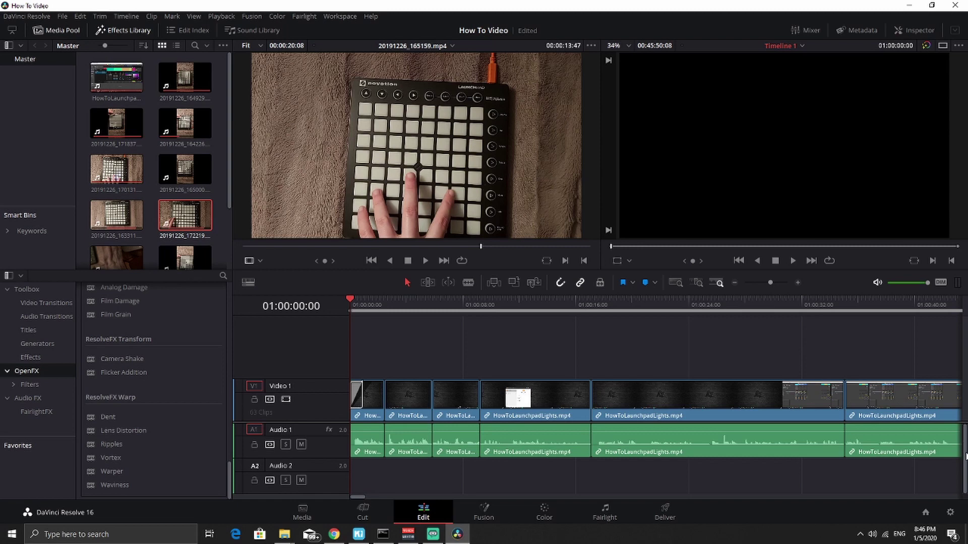
{"action": "right_click", "coordinate": [309, 471]}
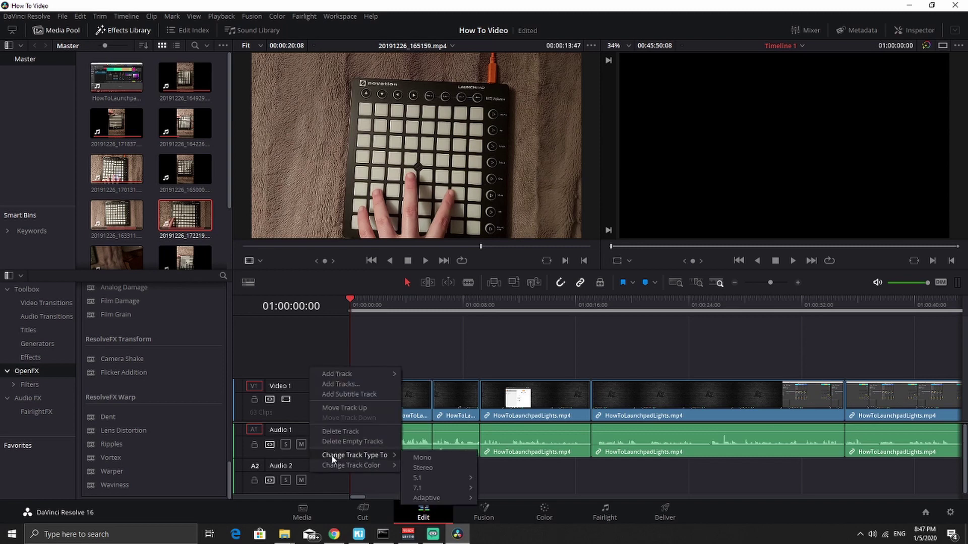
{"action": "left_click", "coordinate": [345, 442]}
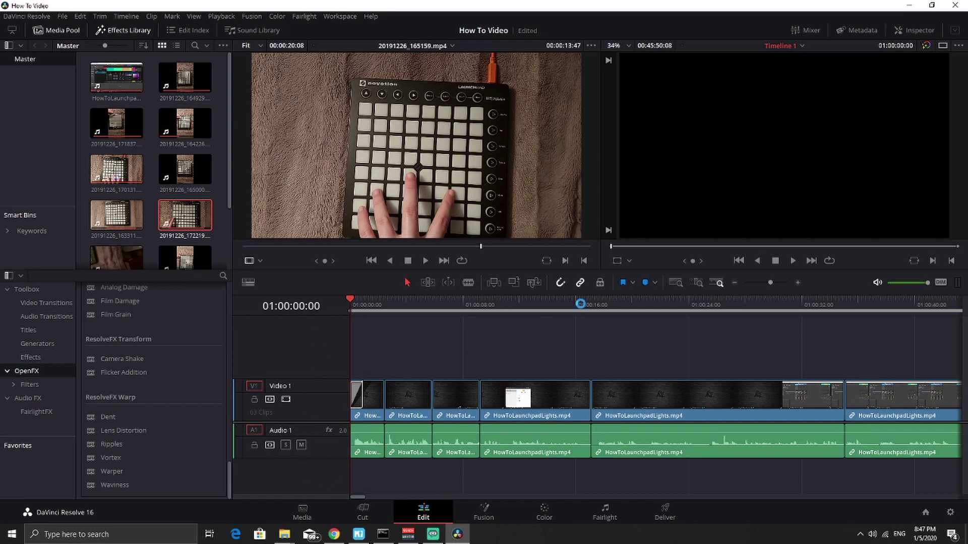
{"action": "key", "text": "ctrl+s"}
Browse the Titles list to find the 3D Title Cinematic Type title
{"action": "left_click", "coordinate": [28, 329]}
{"action": "scroll", "coordinate": [156, 347], "scroll_direction": "up", "scroll_amount": 3}
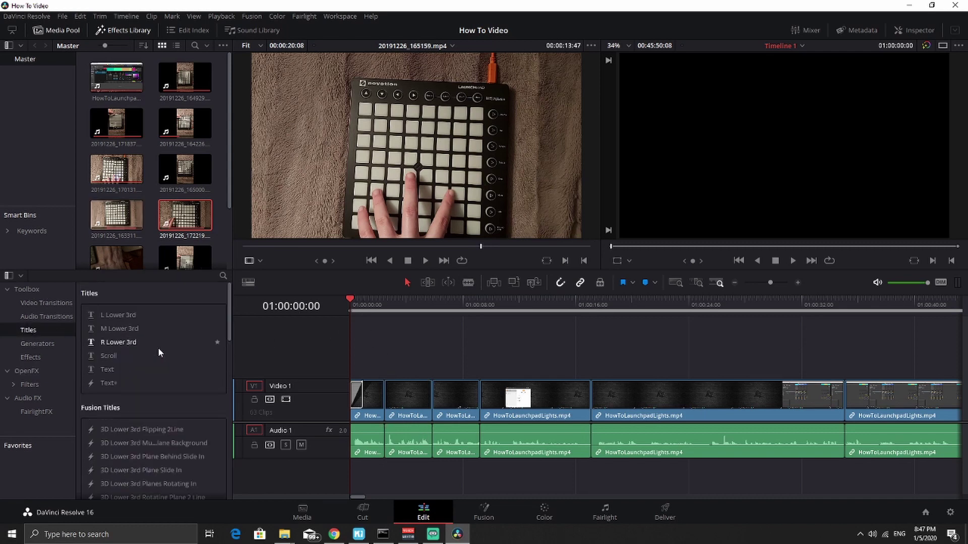
{"action": "scroll", "coordinate": [147, 381], "scroll_direction": "down", "scroll_amount": 3}
{"action": "scroll", "coordinate": [146, 391], "scroll_direction": "down", "scroll_amount": 2}
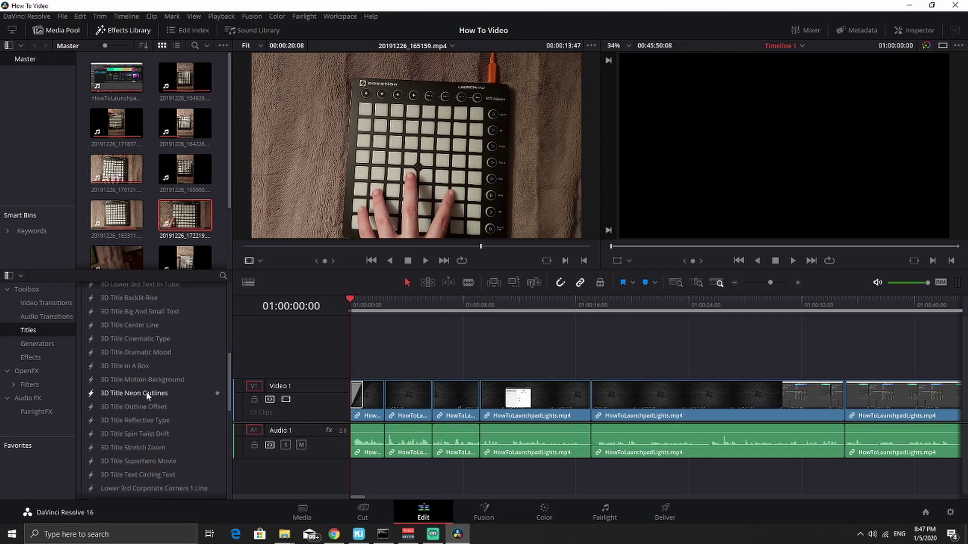
{"action": "scroll", "coordinate": [131, 356], "scroll_direction": "up", "scroll_amount": 2}
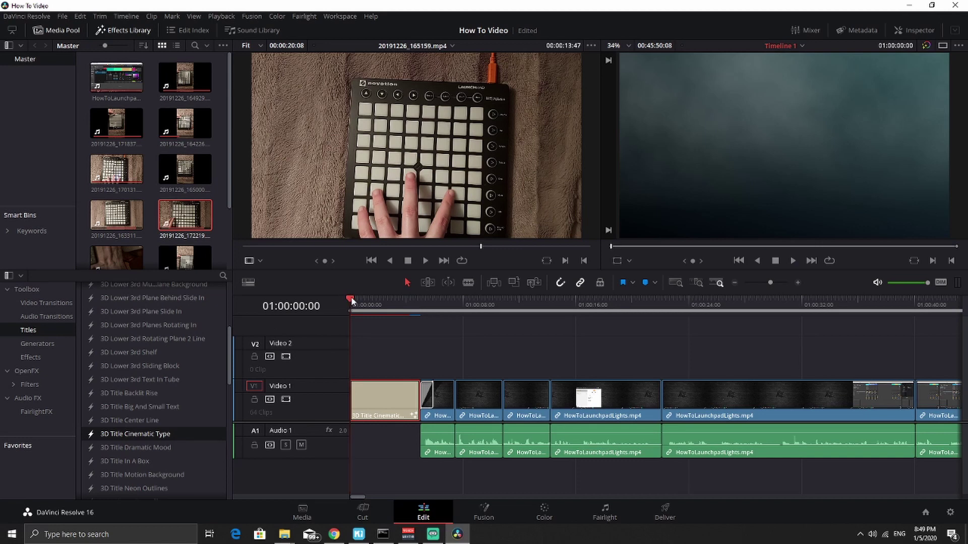
Scrub the 3D title clip, park the playhead at 01:00:02:00, and switch to the Fusion page
{"action": "left_click_drag", "start_coordinate": [352, 298], "coordinate": [413, 298]}
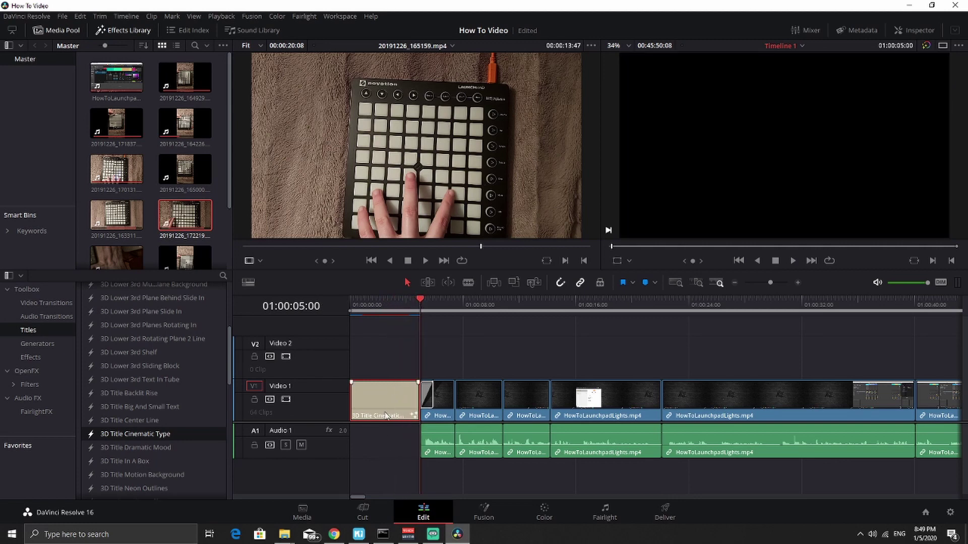
{"action": "left_click", "coordinate": [377, 303]}
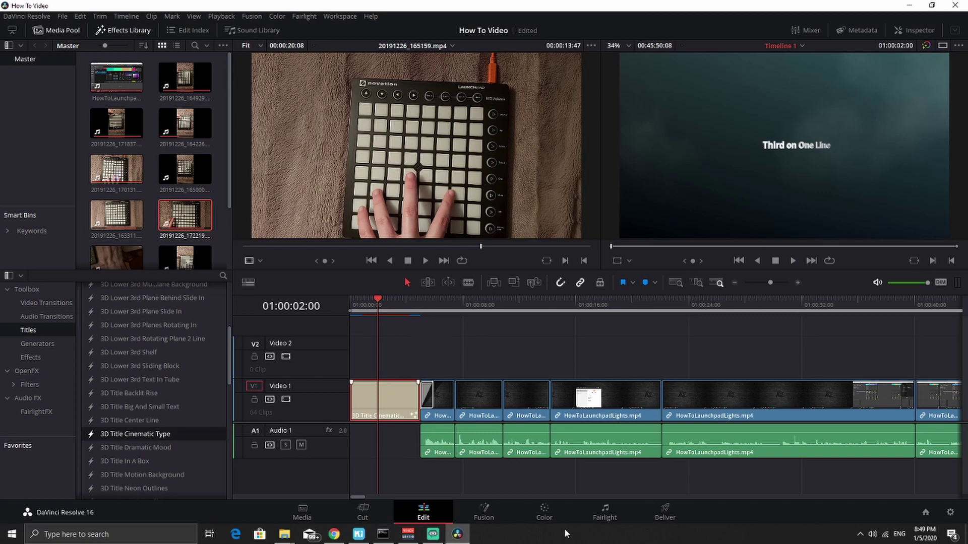
{"action": "left_click", "coordinate": [483, 515]}
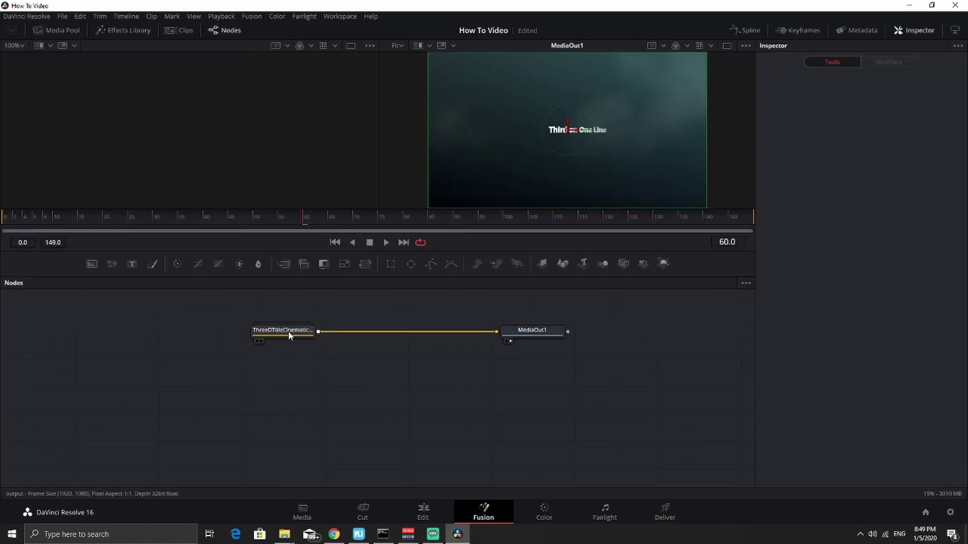
Expand the ThreeDTitleCinematicType group, move it clear of MediaOut1, save, and select textOne
{"action": "double_click", "coordinate": [289, 331]}
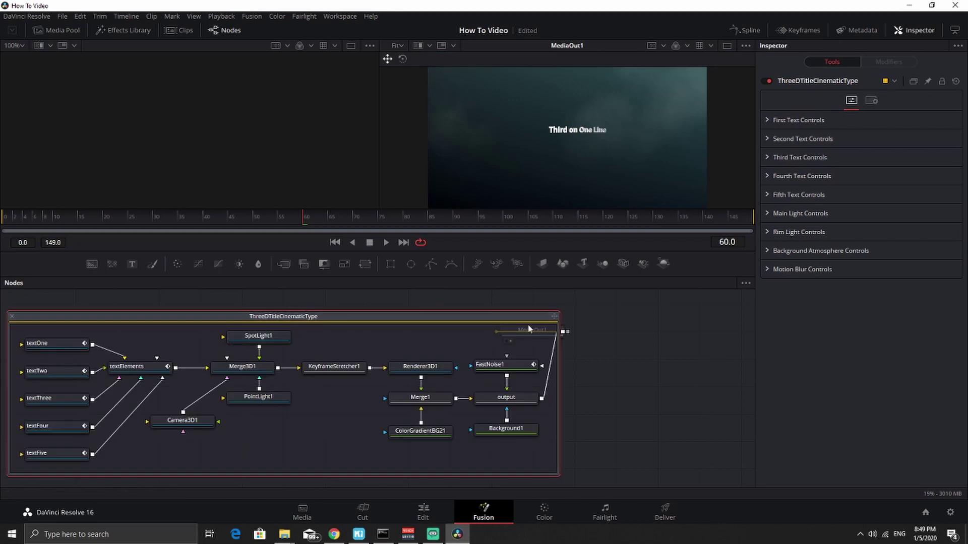
{"action": "left_click_drag", "start_coordinate": [485, 317], "coordinate": [501, 294]}
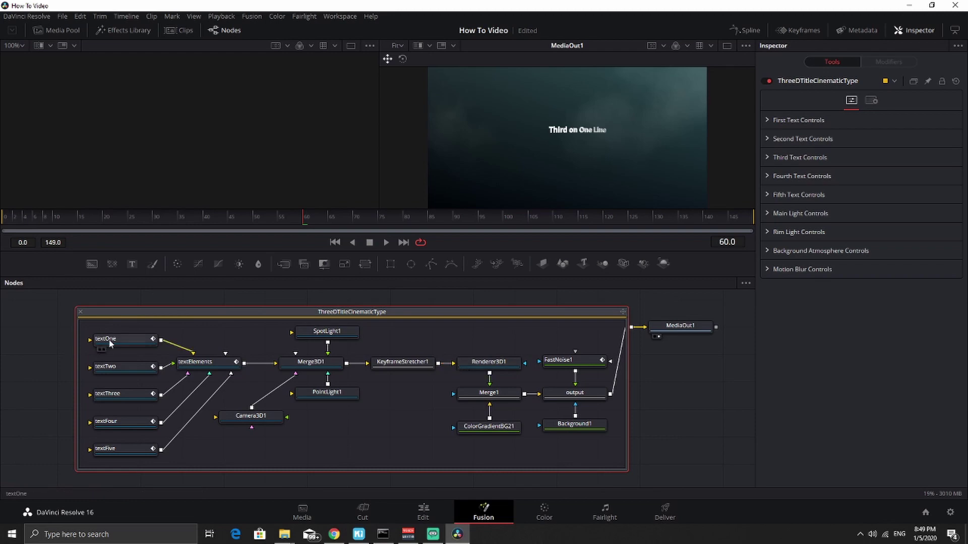
{"action": "key", "text": "ctrl+s"}
{"action": "left_click", "coordinate": [103, 341]}
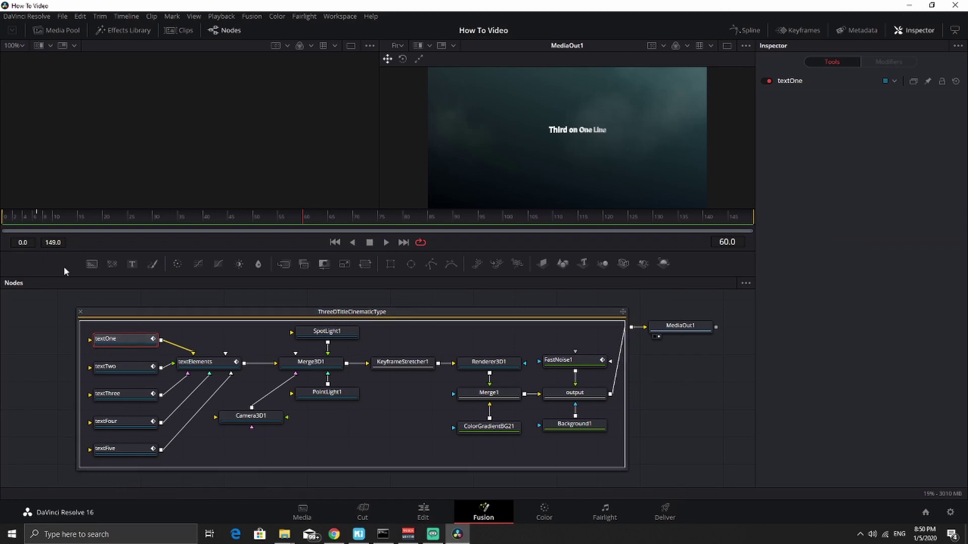
Show textOne's text settings and play the title animation from the start to frame 25
{"action": "left_click", "coordinate": [116, 344]}
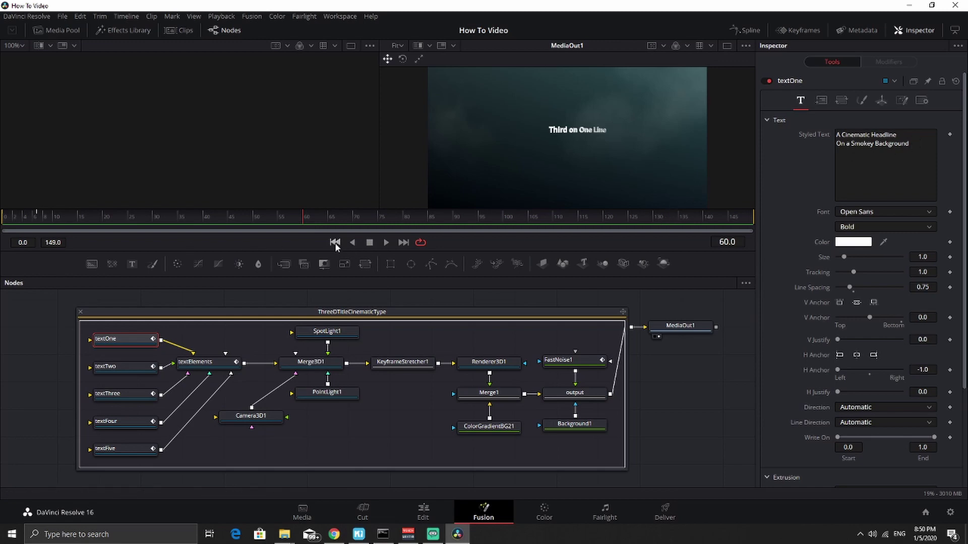
{"action": "left_click", "coordinate": [335, 242]}
{"action": "left_click", "coordinate": [387, 243]}
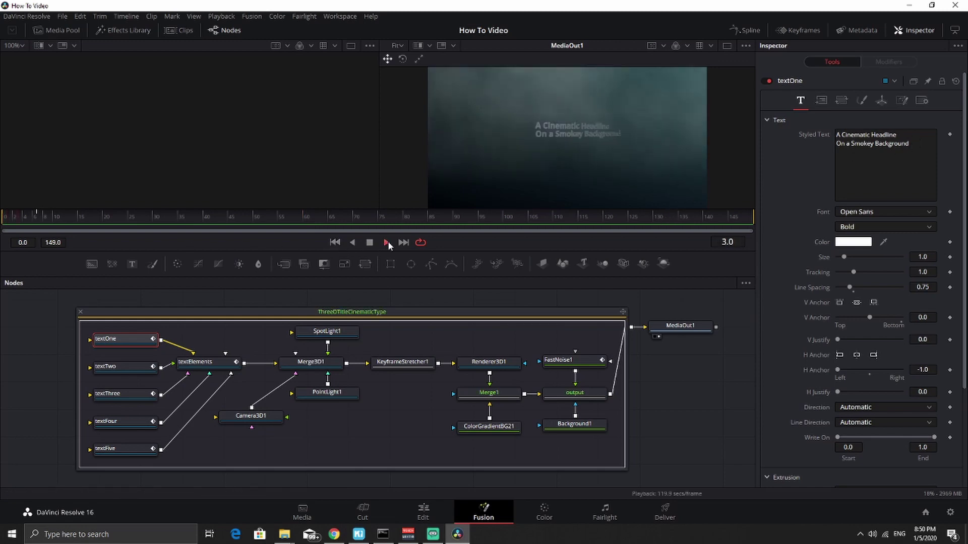
{"action": "left_click", "coordinate": [370, 242]}
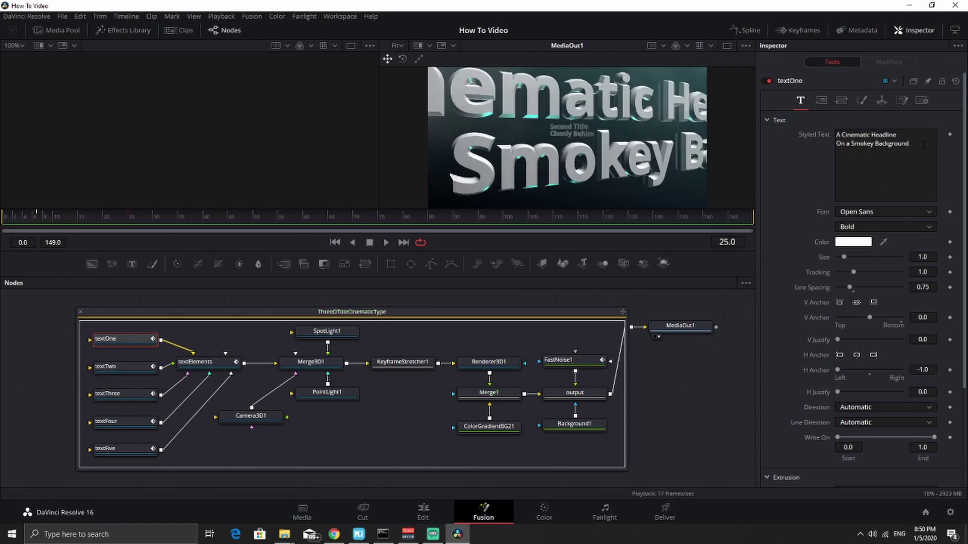
Replace textOne's Styled Text with 'Want To Create Lights For Your Launchpad?' and replay the animation
{"action": "left_click_drag", "start_coordinate": [923, 145], "coordinate": [809, 134]}
{"action": "key", "text": "BackSpace"}
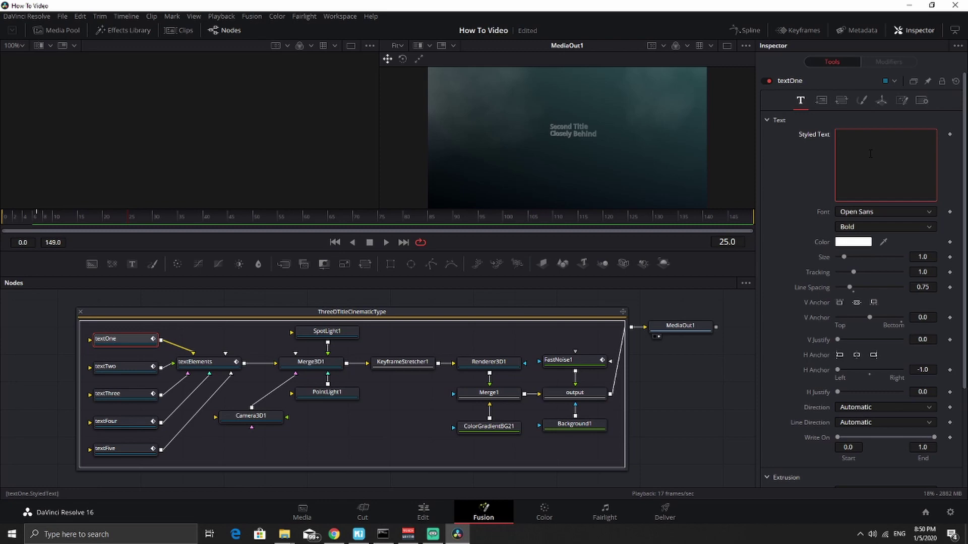
{"action": "type", "text": "Want TO"}
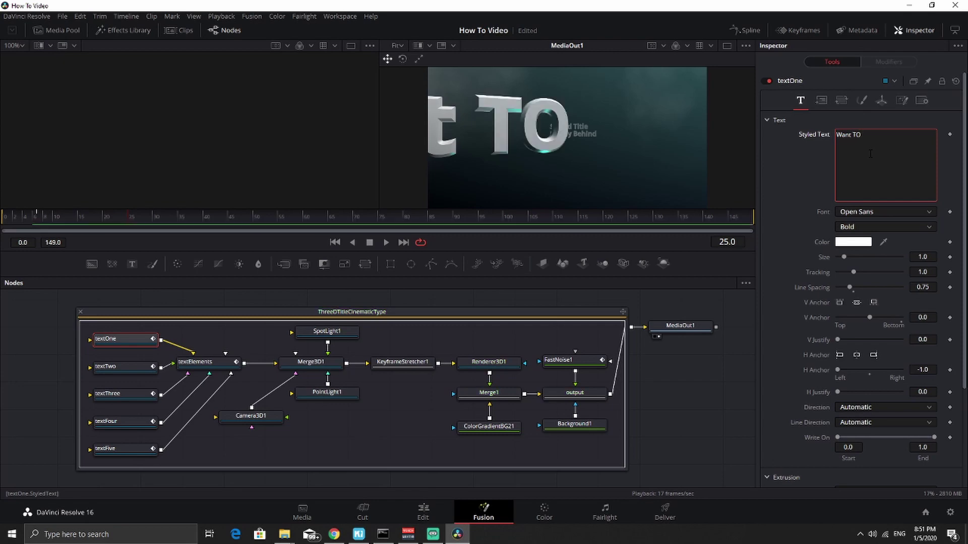
{"action": "key", "text": "BackSpace"}
{"action": "type", "text": "o Create"}
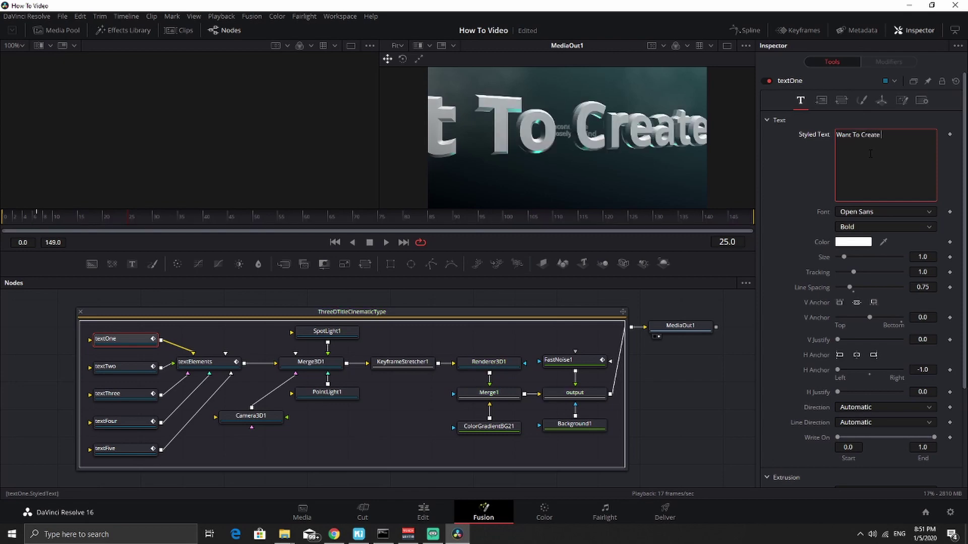
{"action": "type", "text": " Lights For Y"}
{"action": "key", "text": "BackSpace"}
{"action": "key", "text": "BackSpace"}
{"action": "key", "text": "BackSpace"}
{"action": "key", "text": "BackSpace"}
{"action": "key", "text": "BackSpace"}
{"action": "key", "text": "BackSpace"}
{"action": "type", "text": "Fo"}
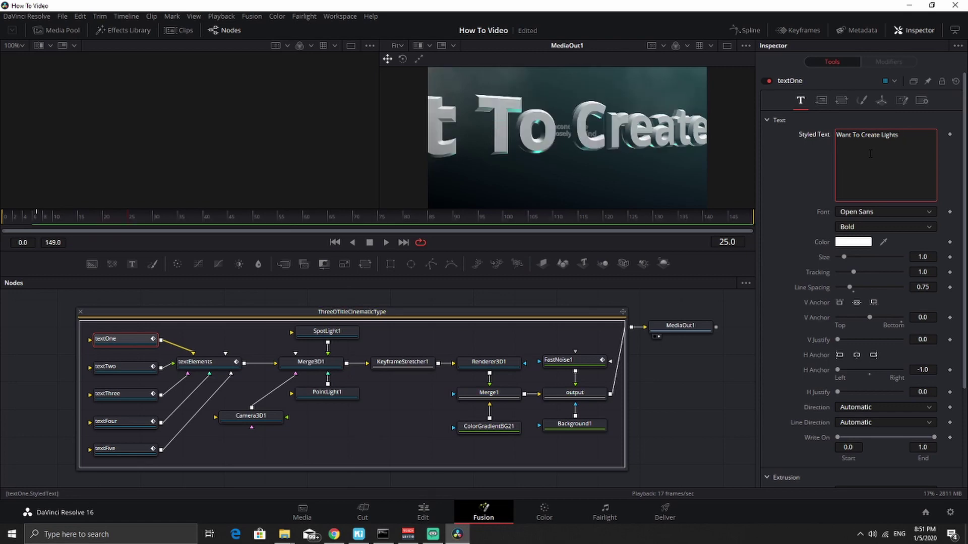
{"action": "type", "text": "r Your "}
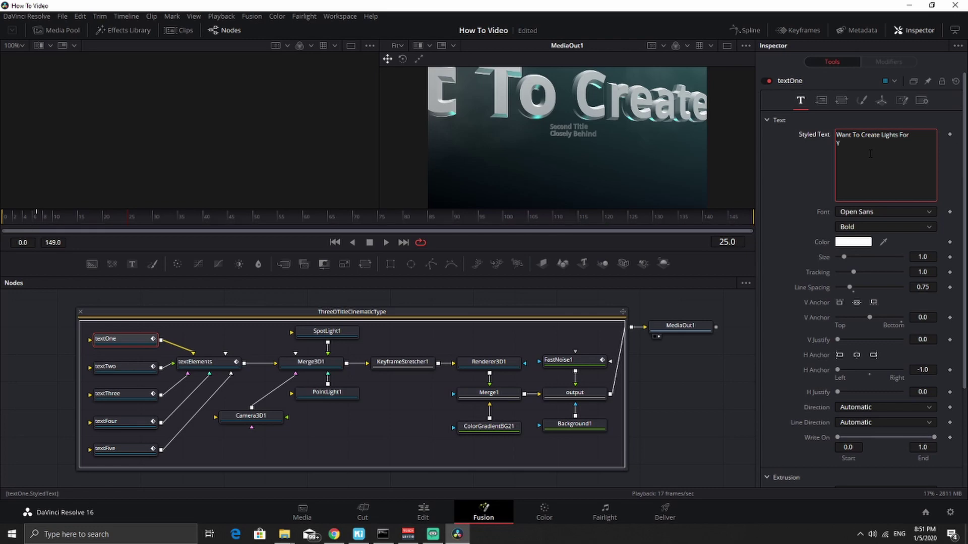
{"action": "type", "text": "Lau"}
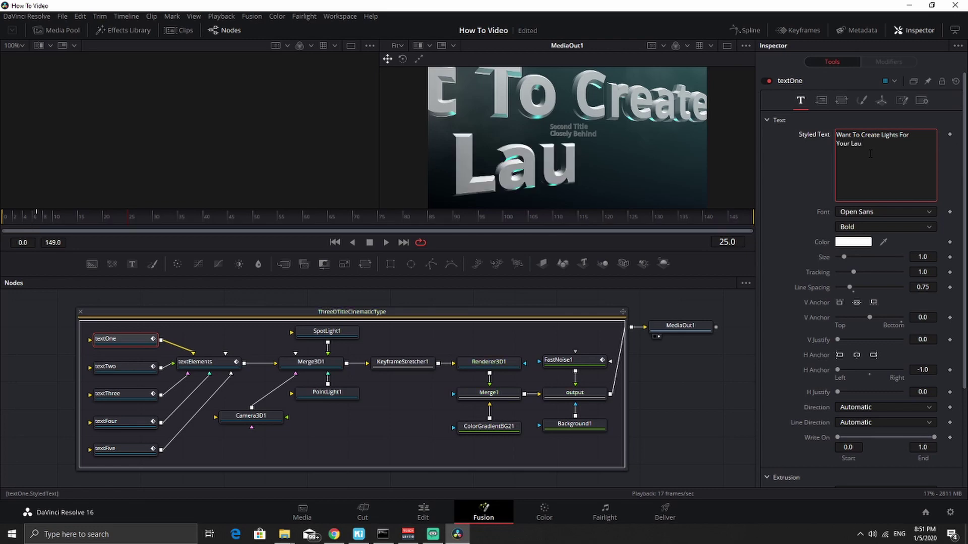
{"action": "type", "text": "nchpad?"}
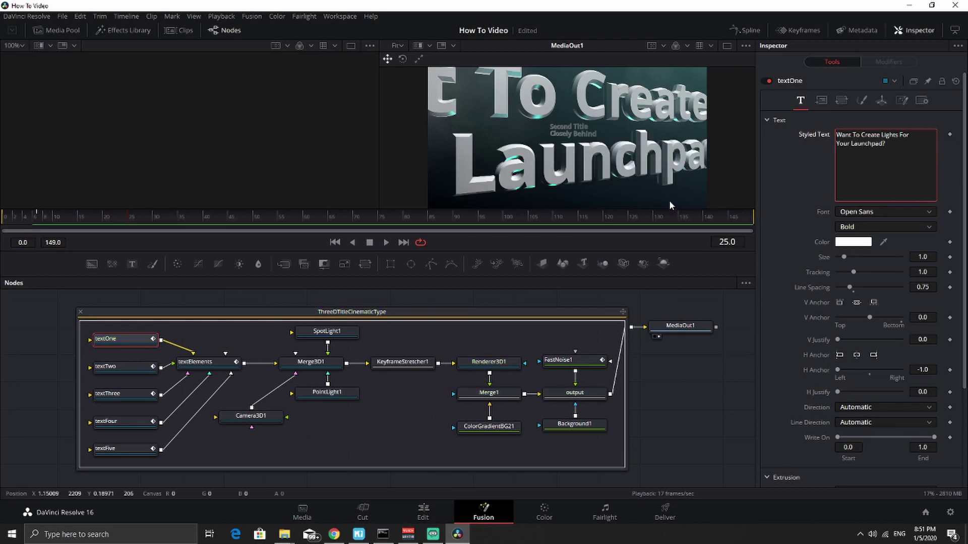
{"action": "left_click", "coordinate": [334, 242]}
{"action": "left_click", "coordinate": [386, 242]}
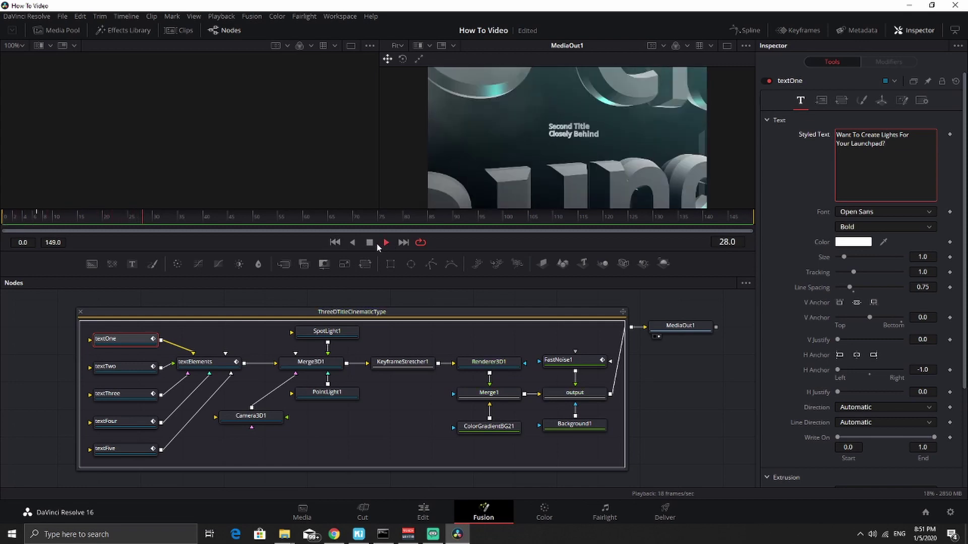
Retype textTwo's Styled Text as 'Top Lights?' and textThree's as 'Side Lights?'
{"action": "left_click", "coordinate": [376, 243]}
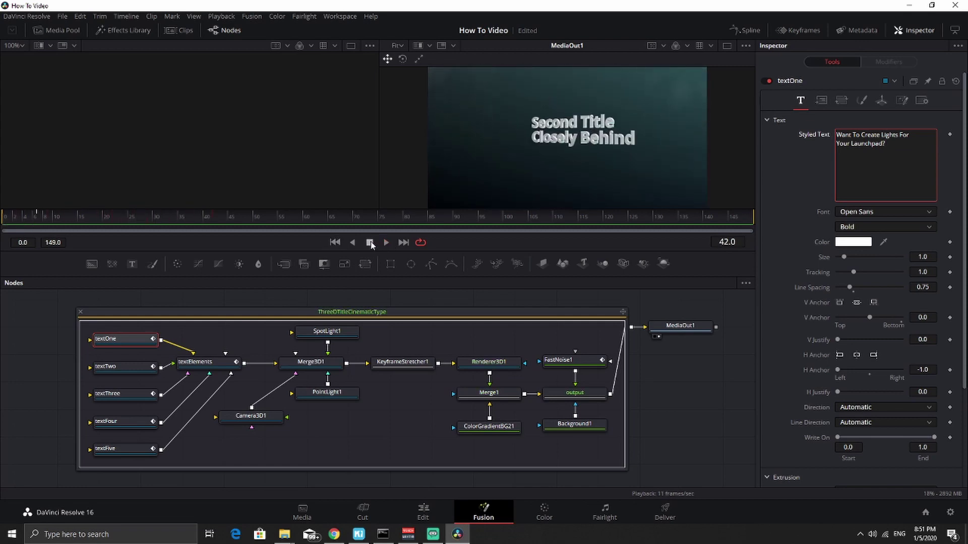
{"action": "left_click", "coordinate": [127, 368]}
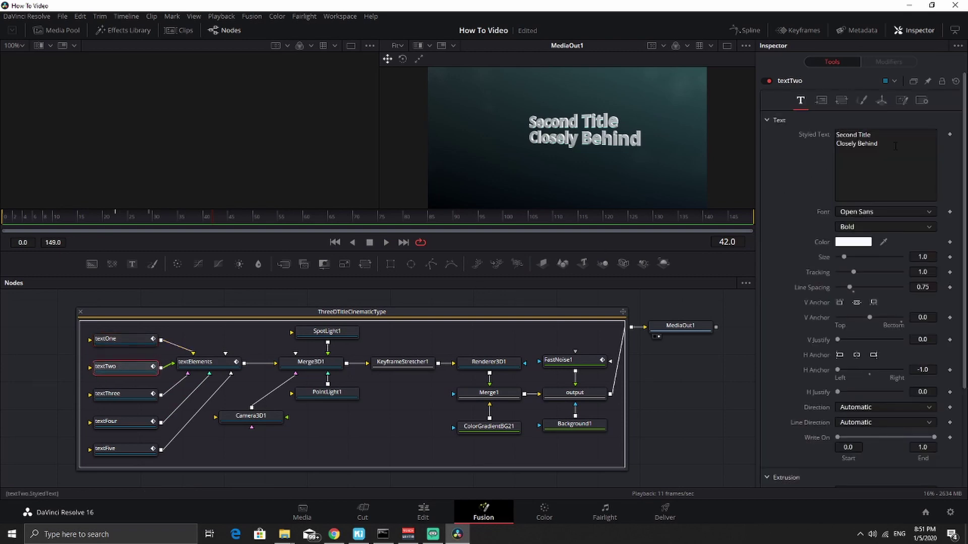
{"action": "left_click", "coordinate": [878, 144]}
{"action": "left_click_drag", "start_coordinate": [878, 144], "coordinate": [821, 132]}
{"action": "type", "text": "Top "}
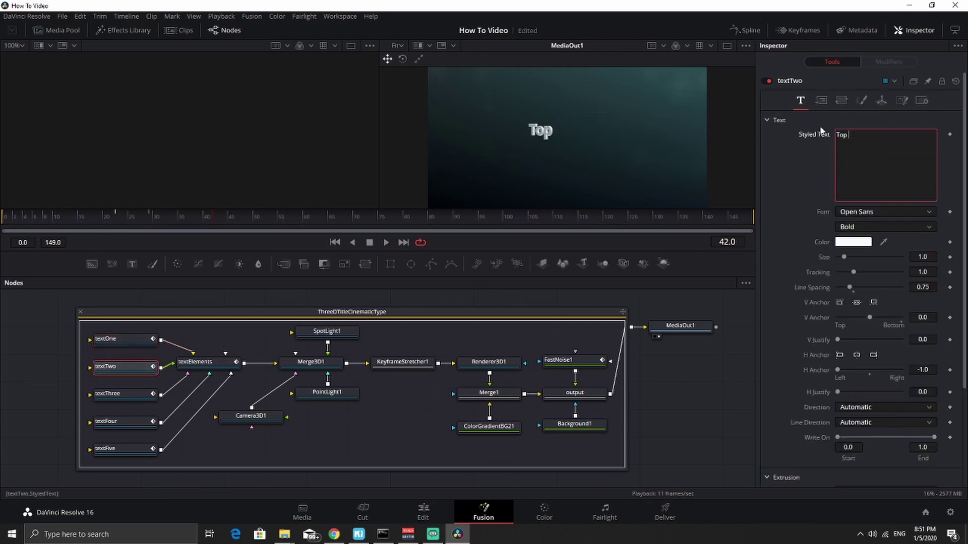
{"action": "type", "text": "Light?"}
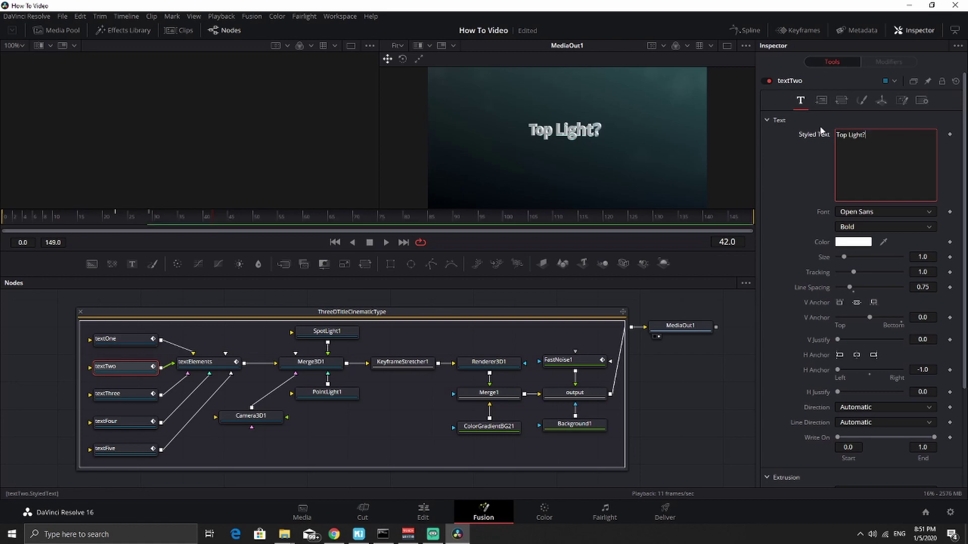
{"action": "type", "text": "\\s?"}
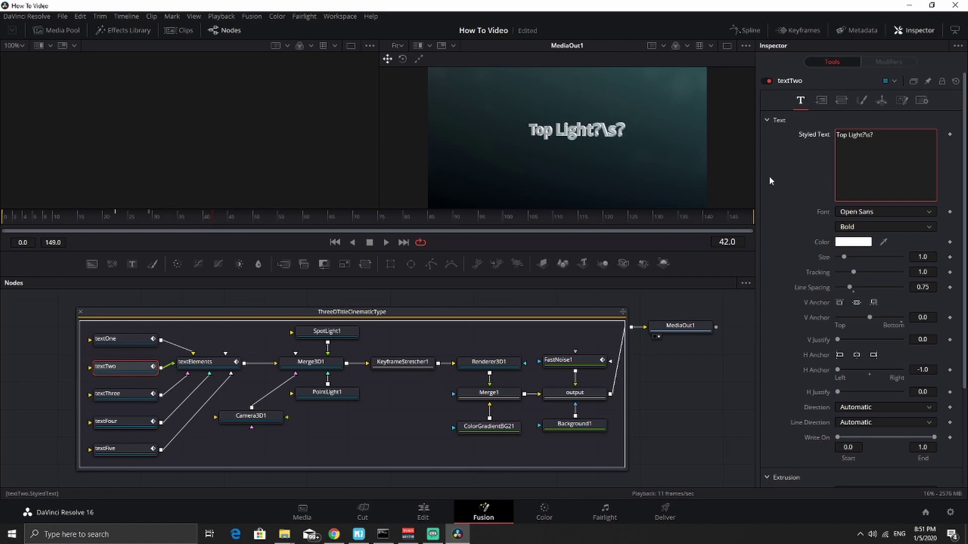
{"action": "key", "text": "BackSpace"}
{"action": "key", "text": "BackSpace"}
{"action": "key", "text": "BackSpace"}
{"action": "key", "text": "BackSpace"}
{"action": "type", "text": "s?"}
{"action": "left_click", "coordinate": [110, 396]}
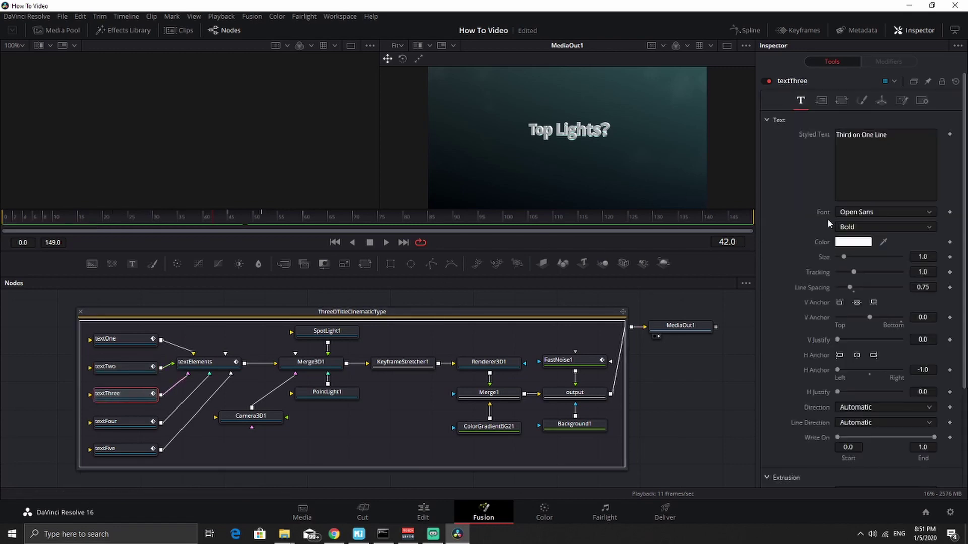
{"action": "left_click_drag", "start_coordinate": [888, 135], "coordinate": [769, 132]}
{"action": "type", "text": "Si"}
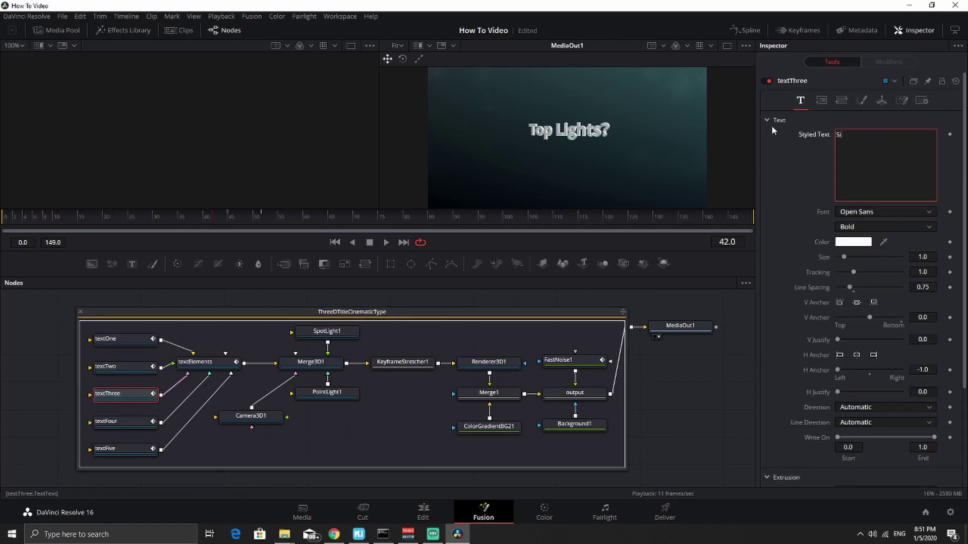
{"action": "type", "text": "de Lights?"}
Set textFour's Styled Text to 'I Will Teach You' / 'How Today' on two lines
{"action": "left_click", "coordinate": [126, 422]}
{"action": "left_click_drag", "start_coordinate": [877, 145], "coordinate": [805, 136]}
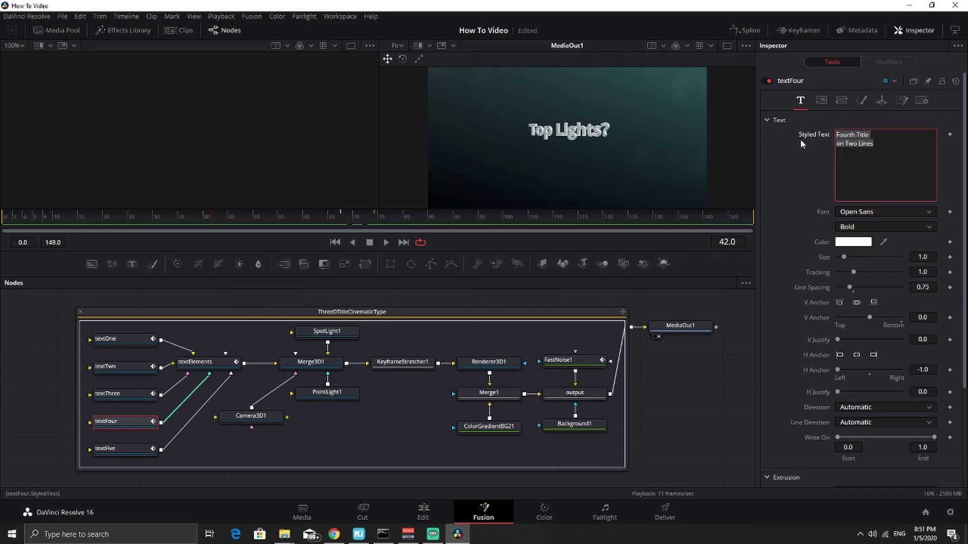
{"action": "key", "text": "BackSpace"}
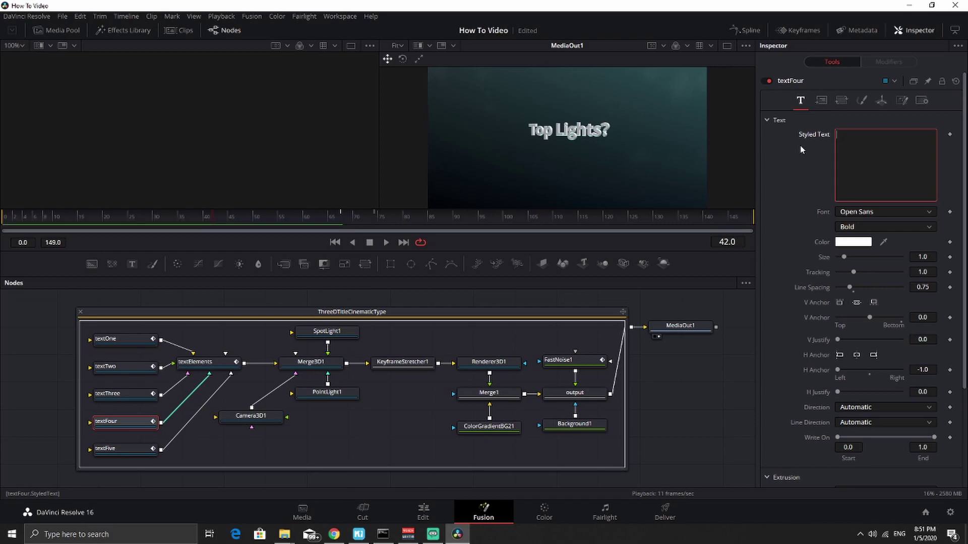
{"action": "key", "text": "BackSpace"}
{"action": "key", "text": "BackSpace"}
{"action": "key", "text": "BackSpace"}
{"action": "type", "text": "I Wi"}
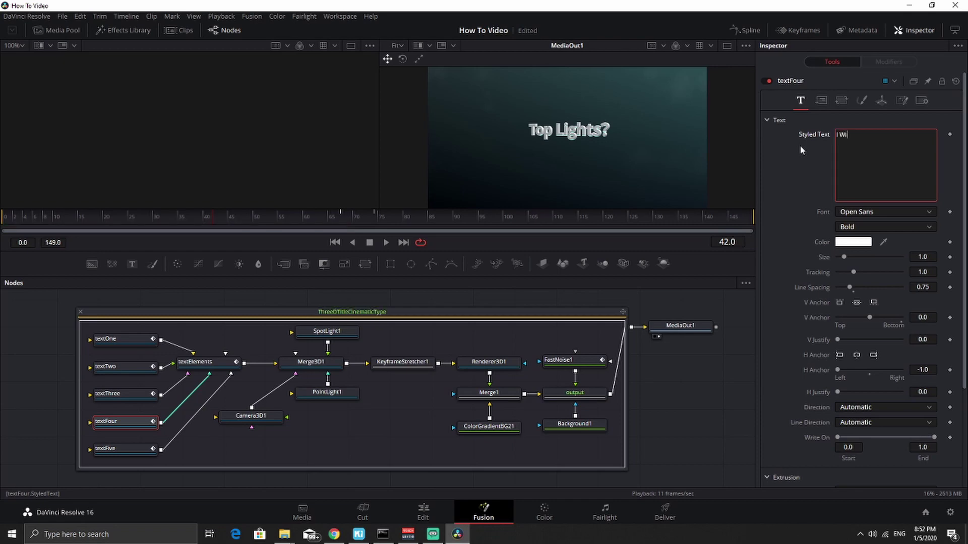
{"action": "type", "text": "ll Teach You How"}
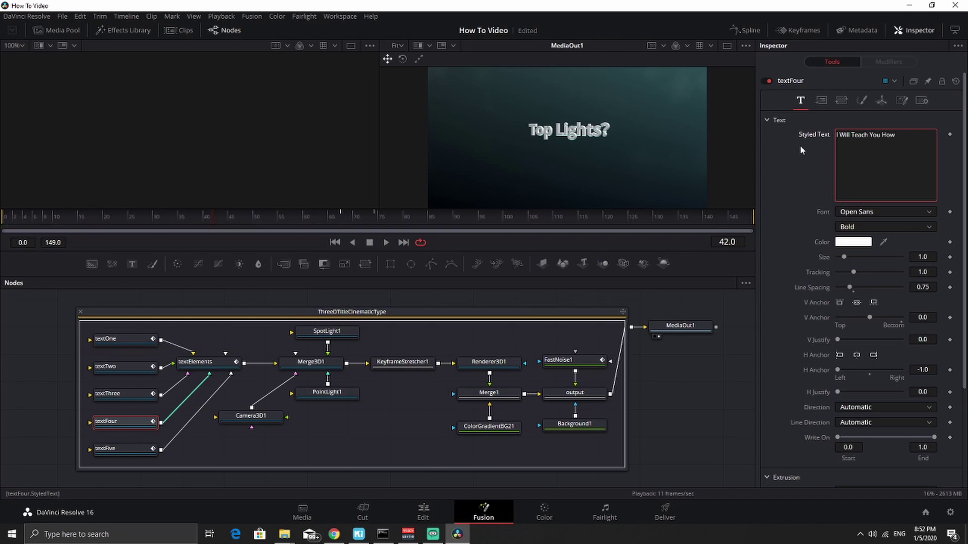
{"action": "key", "text": "Return"}
{"action": "key", "text": "BackSpace"}
{"action": "key", "text": "BackSpace"}
{"action": "key", "text": "BackSpace"}
{"action": "key", "text": "BackSpace"}
{"action": "key", "text": "Return"}
{"action": "type", "text": "How Today!"}
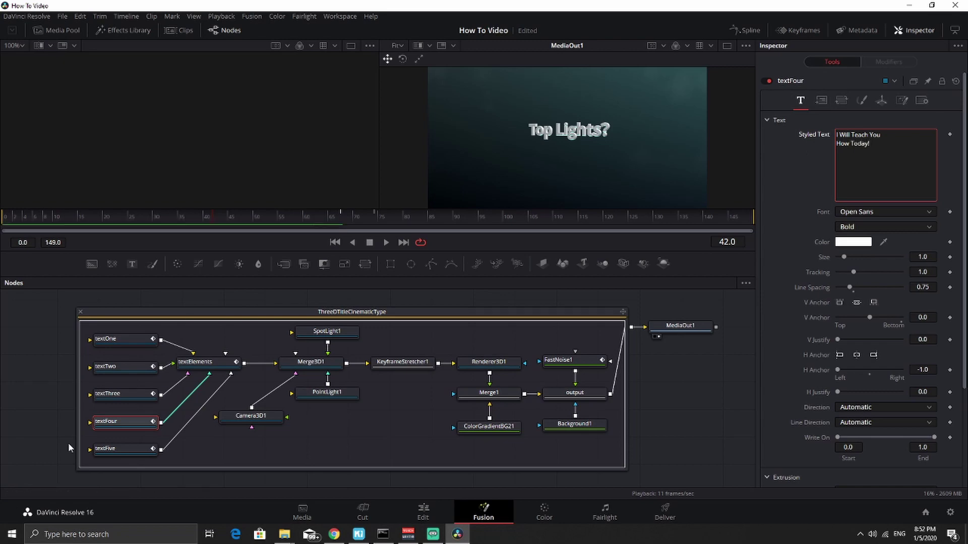
Replace textFive's Styled Text with 'How To Make Light Effects' / 'For Your Launchpad' on two lines
{"action": "left_click", "coordinate": [126, 449]}
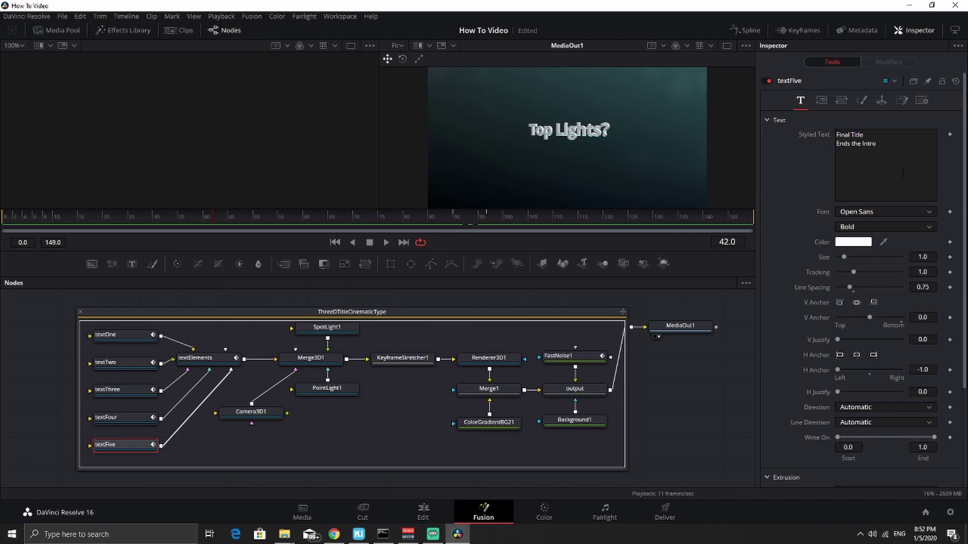
{"action": "left_click", "coordinate": [910, 152]}
{"action": "key", "text": "ctrl+a"}
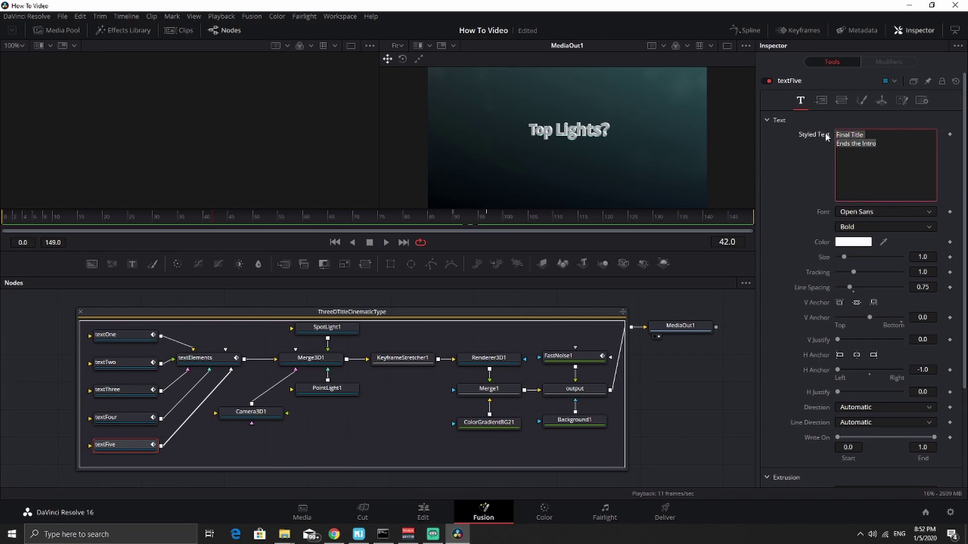
{"action": "key", "text": "BackSpace"}
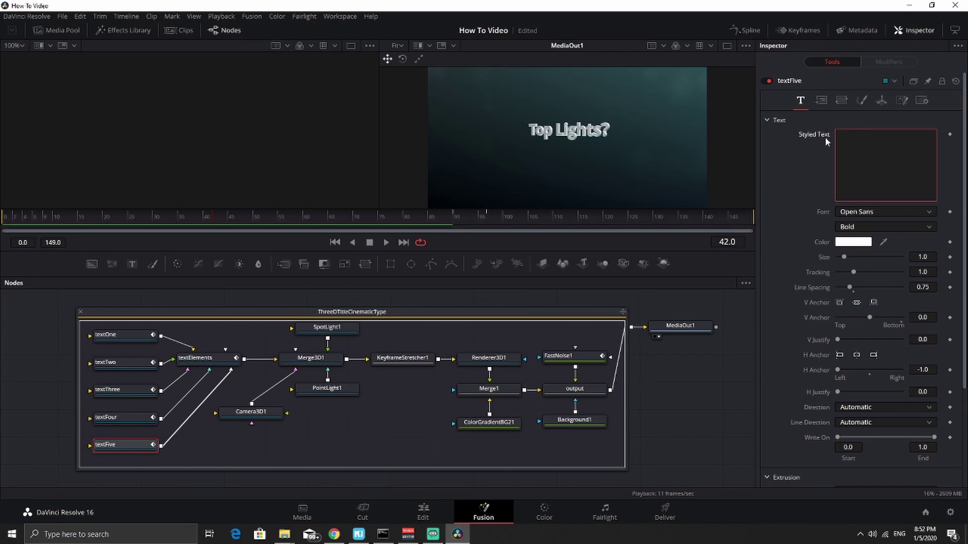
{"action": "type", "text": "How To Make Lau"}
{"action": "key", "text": "BackSpace"}
{"action": "key", "text": "BackSpace"}
{"action": "key", "text": "BackSpace"}
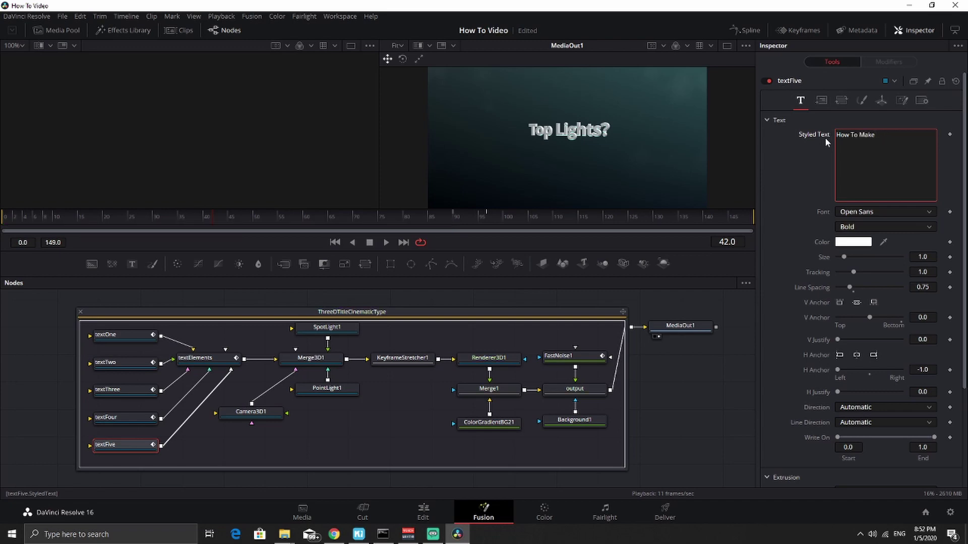
{"action": "type", "text": "Light Effects"}
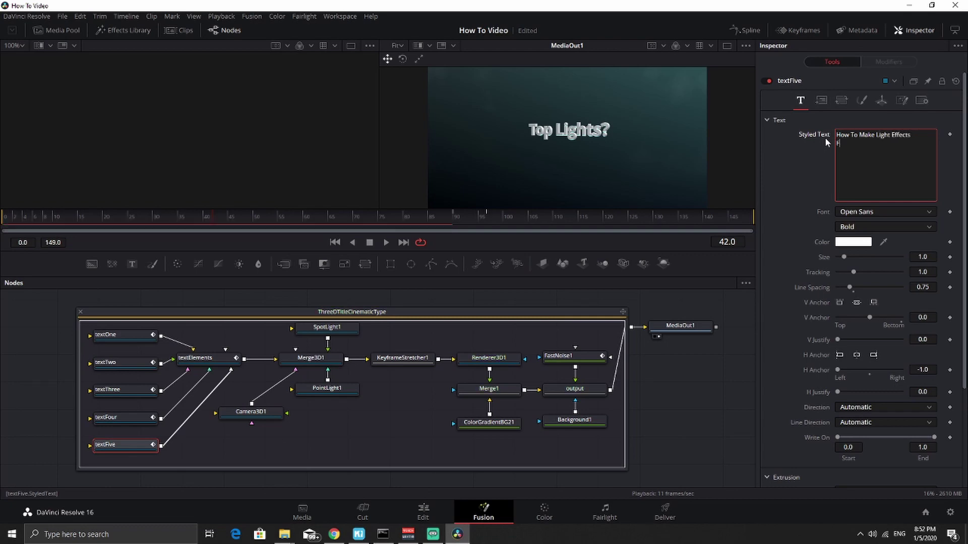
{"action": "key", "text": "Return"}
{"action": "type", "text": "For Your La"}
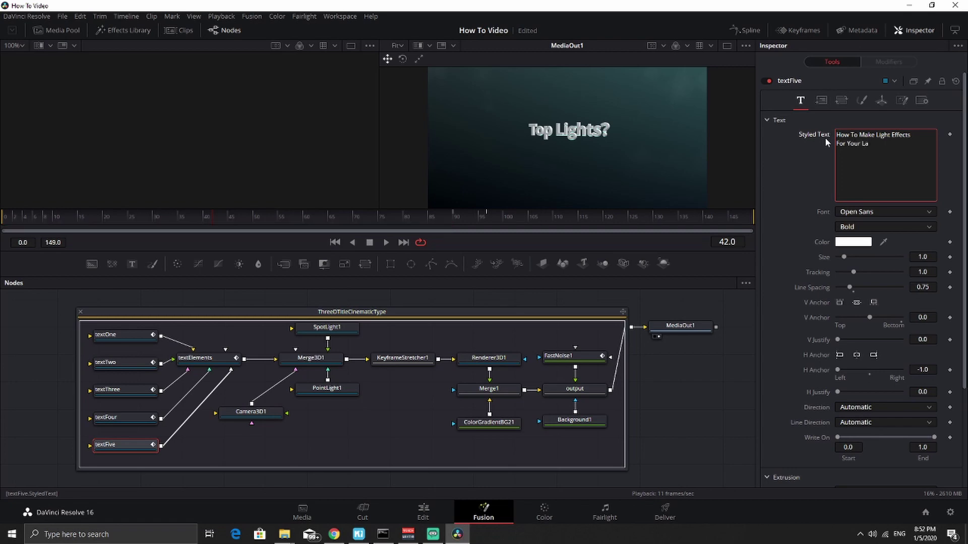
{"action": "type", "text": "unchpad"}
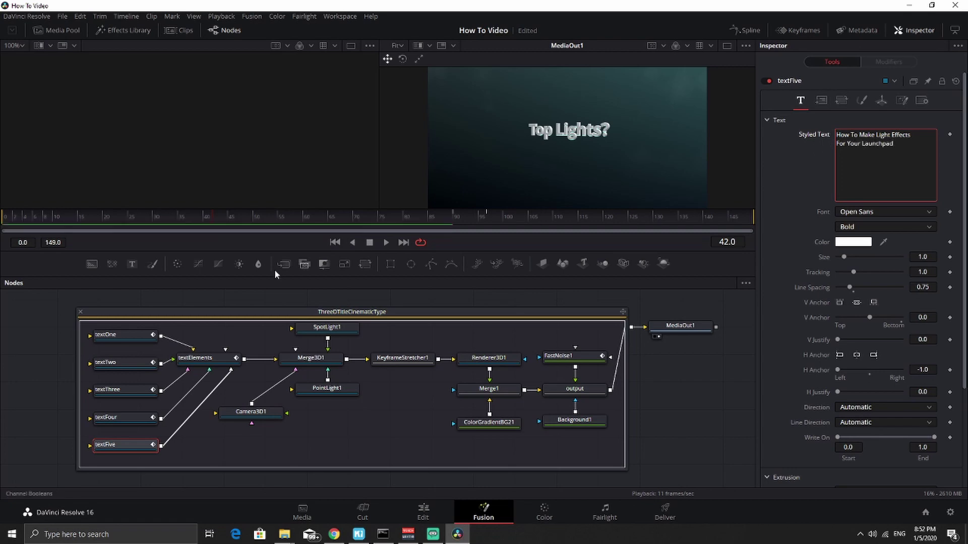
Play the title animation from the first frame, then stop the preview
{"action": "left_click", "coordinate": [335, 242]}
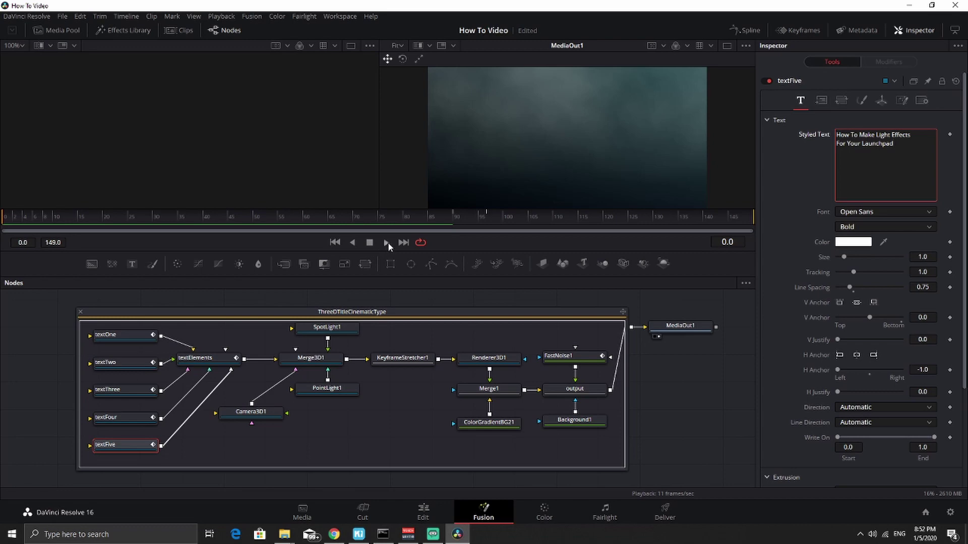
{"action": "left_click", "coordinate": [387, 243]}
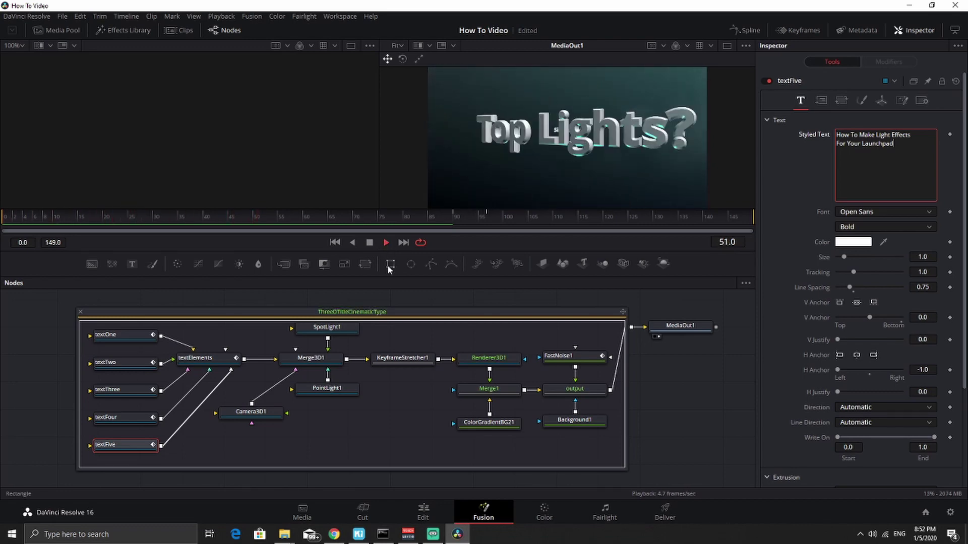
{"action": "left_click", "coordinate": [370, 244]}
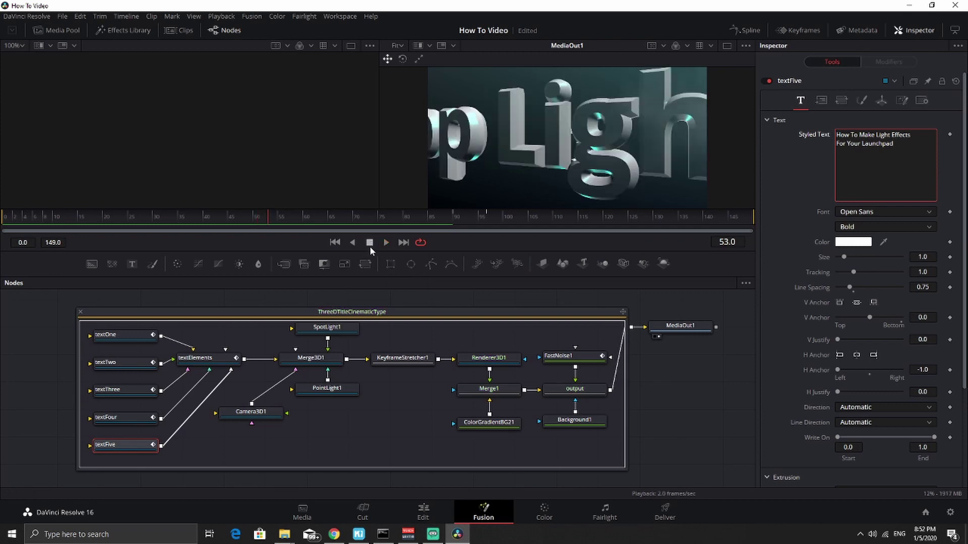
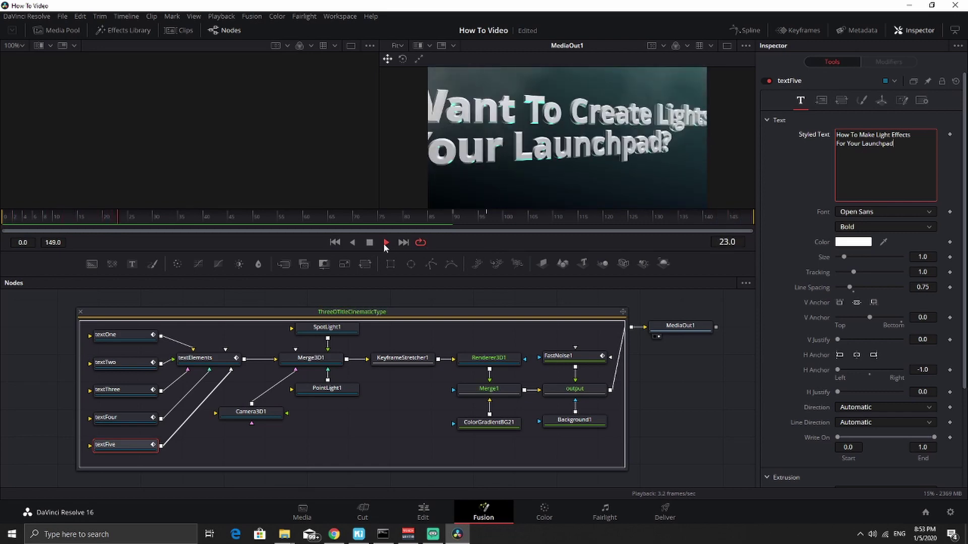
Stop the Fusion preview, go to the Edit page and play the 3D title from the start
{"action": "left_click", "coordinate": [371, 242]}
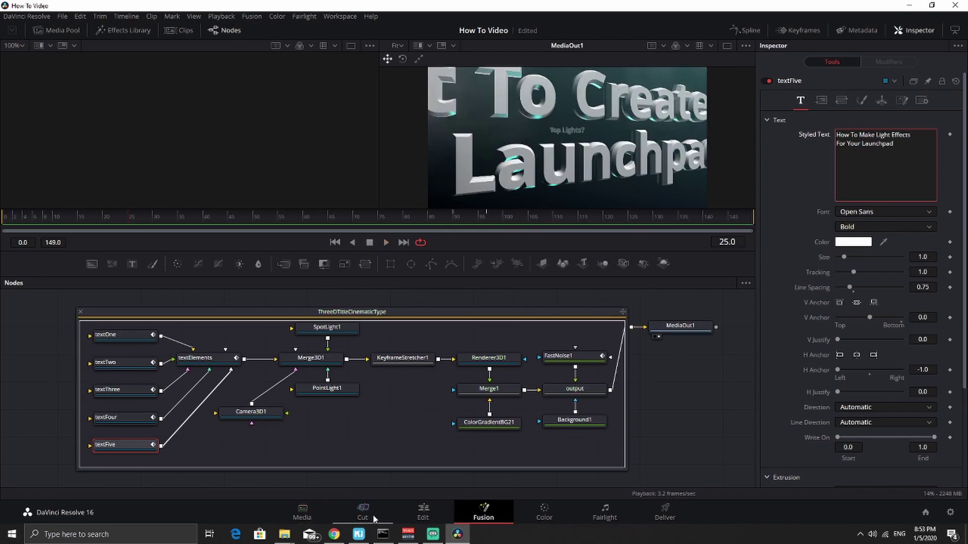
{"action": "left_click", "coordinate": [422, 510]}
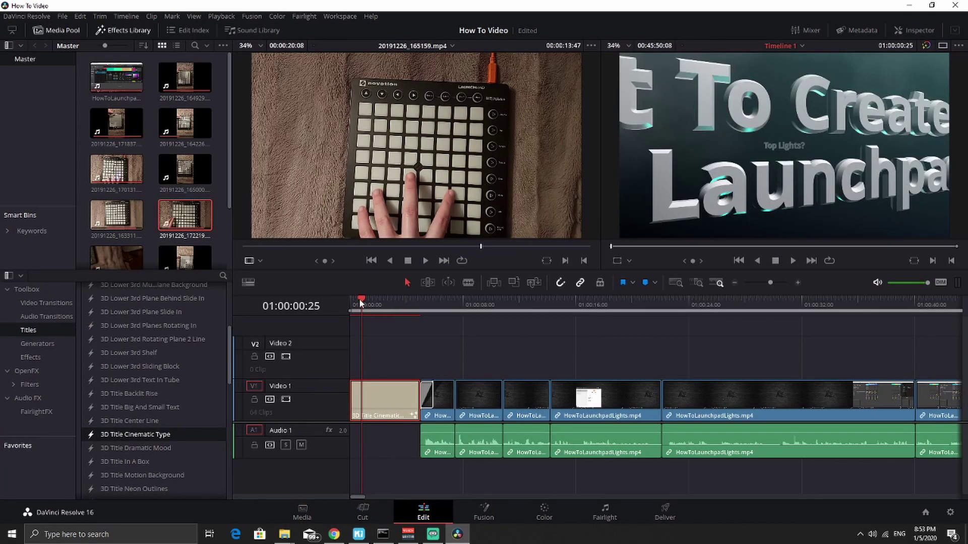
{"action": "left_click_drag", "start_coordinate": [360, 302], "coordinate": [356, 297]}
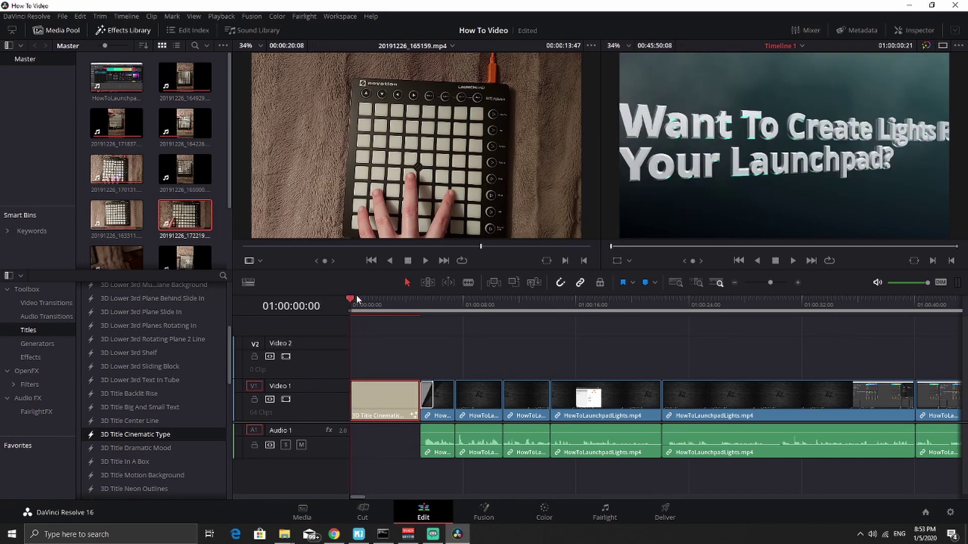
{"action": "left_click", "coordinate": [793, 260]}
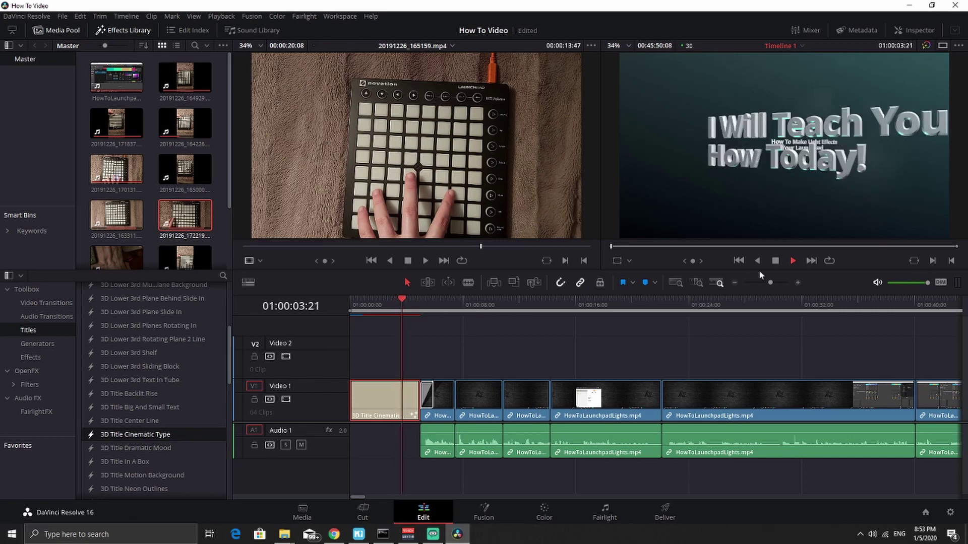
Replay the 3D title animation twice from the timeline start
{"action": "left_click", "coordinate": [774, 261]}
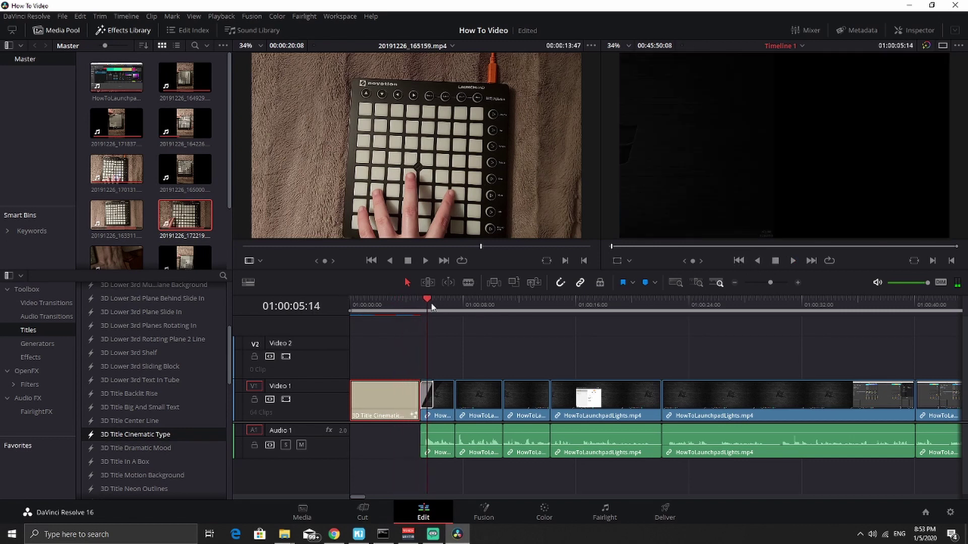
{"action": "left_click_drag", "start_coordinate": [432, 306], "coordinate": [335, 298]}
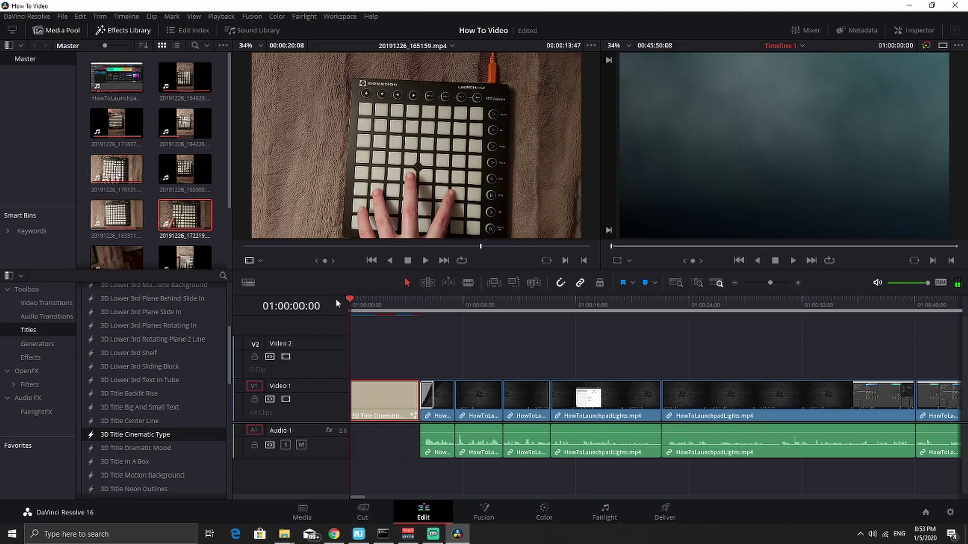
{"action": "left_click", "coordinate": [791, 259]}
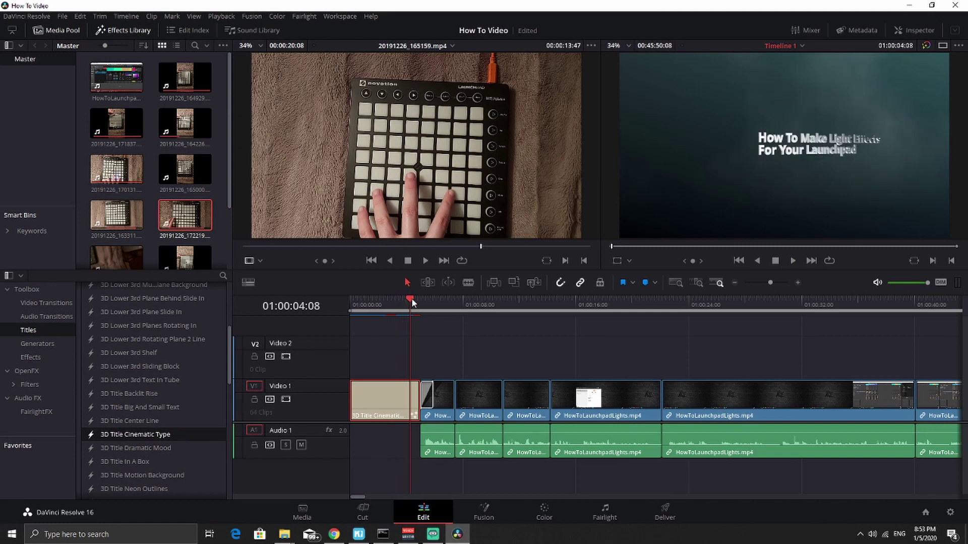
{"action": "left_click_drag", "start_coordinate": [411, 298], "coordinate": [340, 299]}
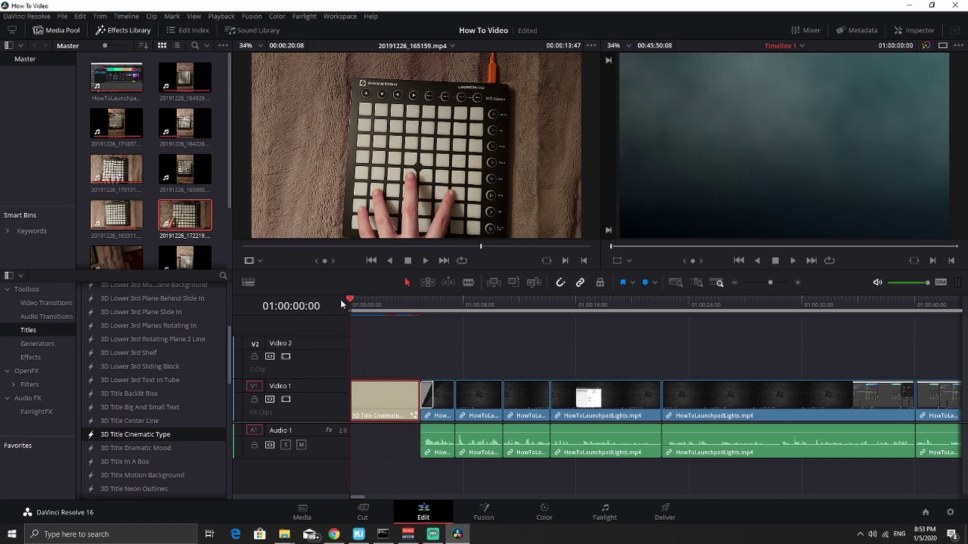
{"action": "left_click", "coordinate": [795, 261]}
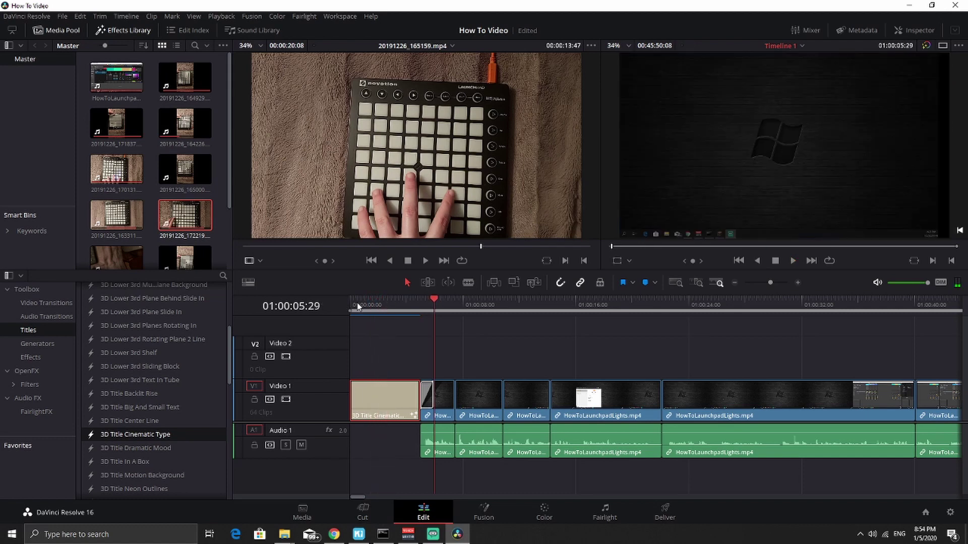
{"action": "key", "text": "Home"}
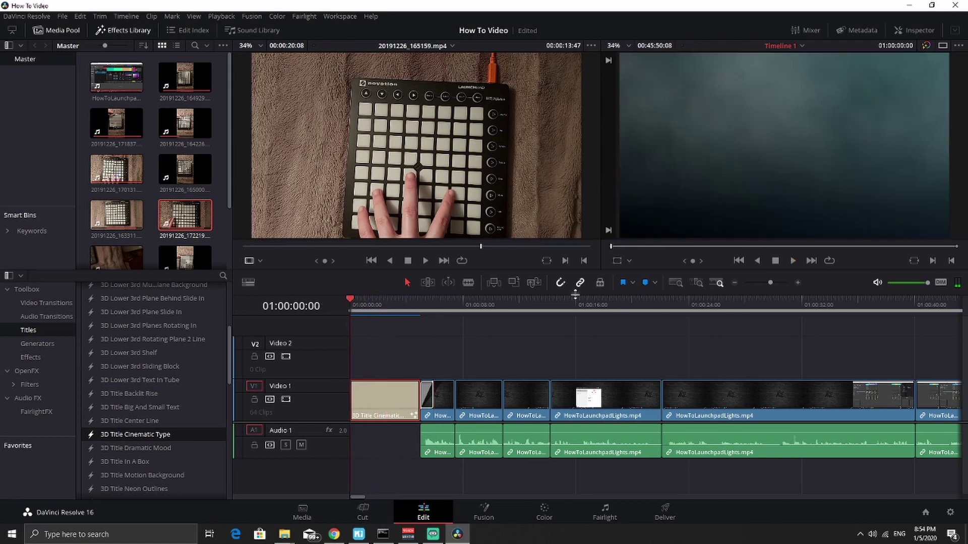
Preview the title intro and try trimming the title clip's end
{"action": "left_click", "coordinate": [791, 260]}
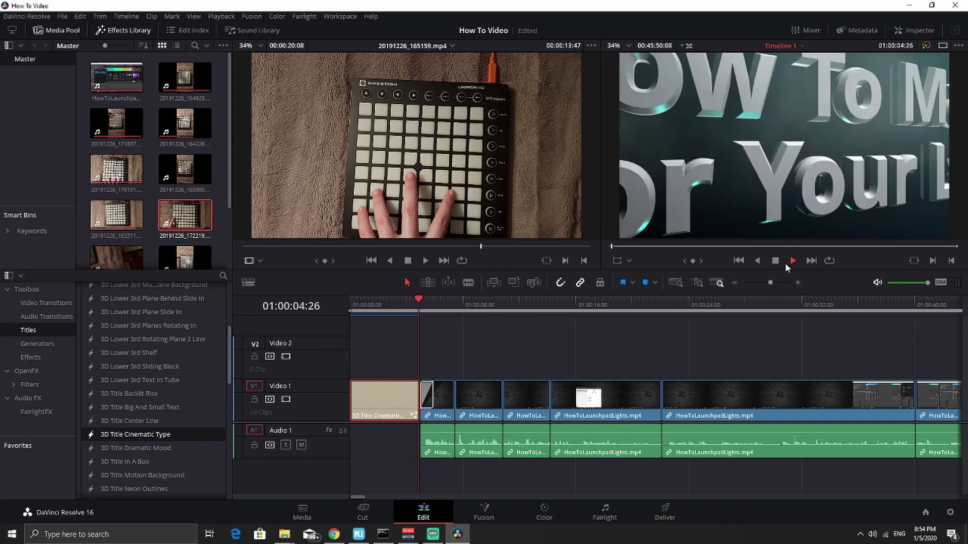
{"action": "left_click", "coordinate": [775, 260]}
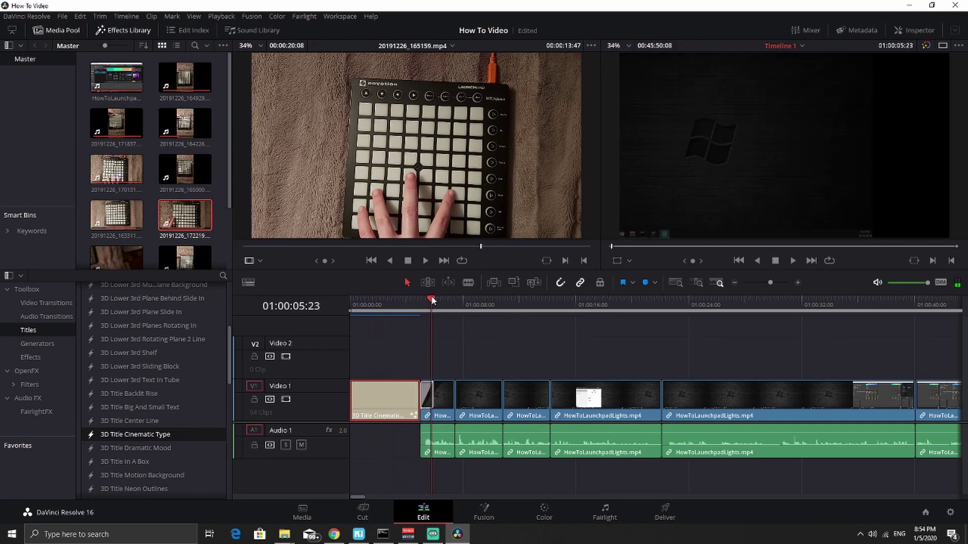
{"action": "left_click_drag", "start_coordinate": [431, 296], "coordinate": [350, 298]}
{"action": "left_click", "coordinate": [419, 391]}
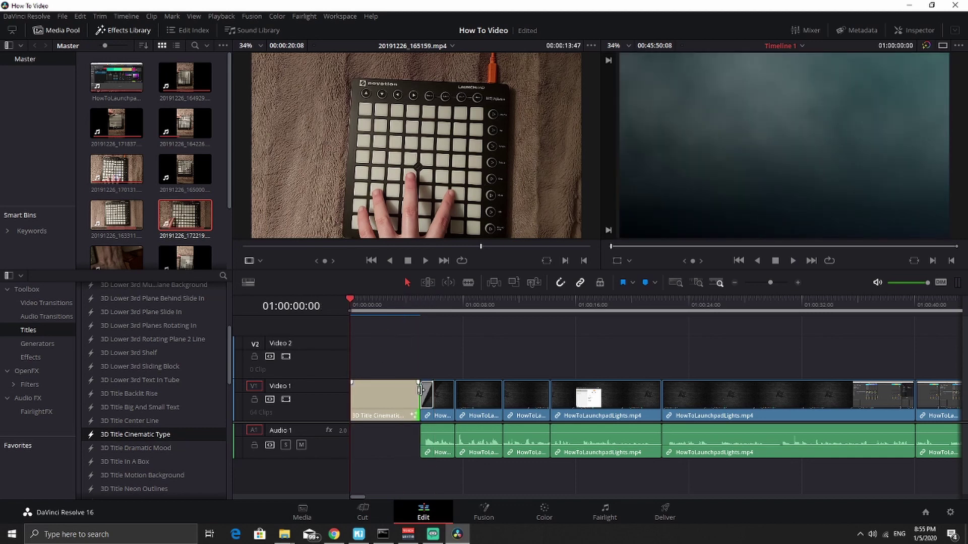
{"action": "left_click_drag", "start_coordinate": [419, 390], "coordinate": [419, 390]}
Move the post-title clips right and extend the title clip's end into the gap
{"action": "key", "text": "ctrl+a"}
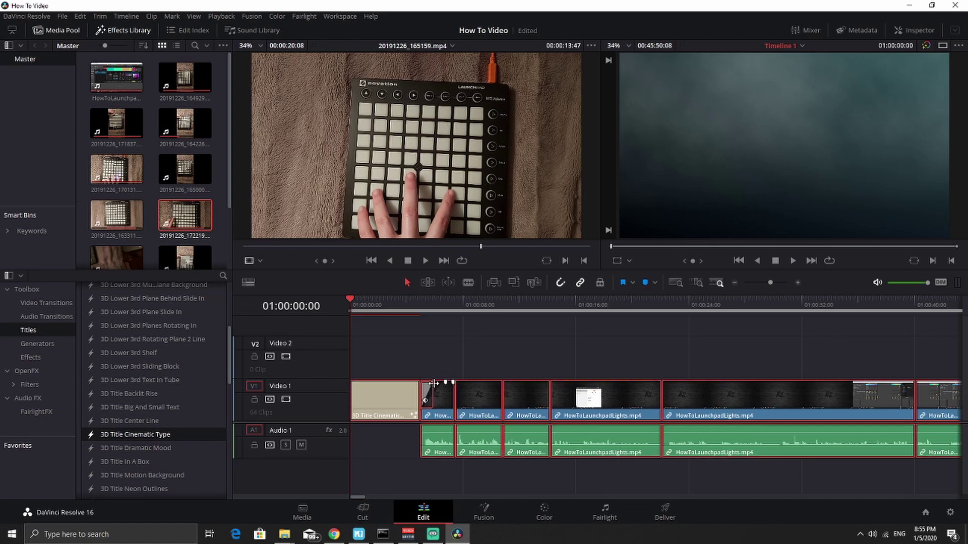
{"action": "left_click", "coordinate": [378, 404], "text": "ctrl"}
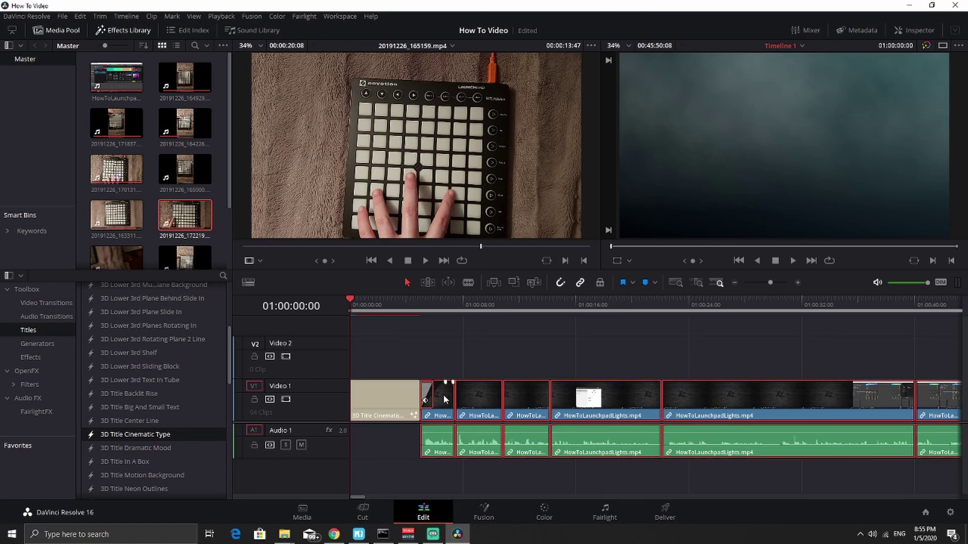
{"action": "left_click_drag", "start_coordinate": [443, 395], "coordinate": [539, 394]}
{"action": "left_click", "coordinate": [415, 397]}
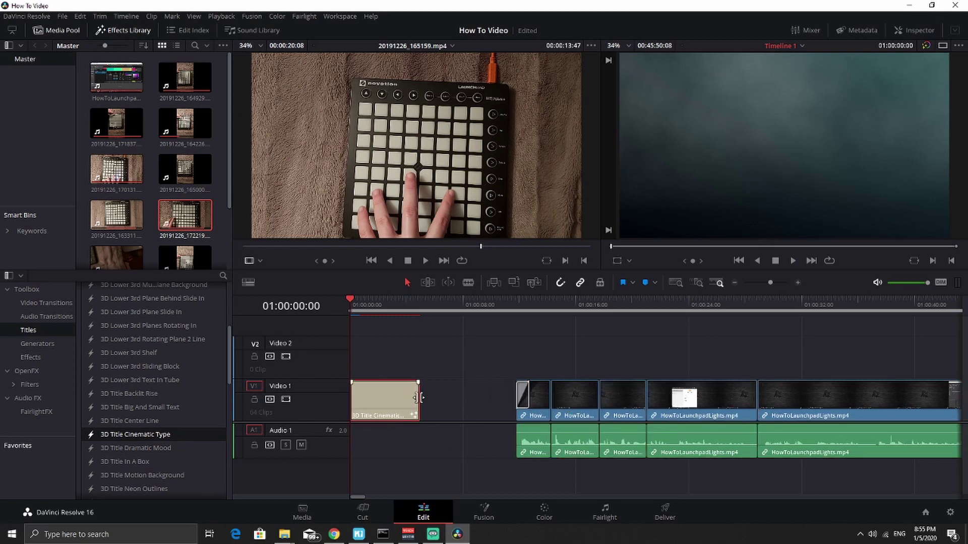
{"action": "left_click_drag", "start_coordinate": [422, 398], "coordinate": [480, 402]}
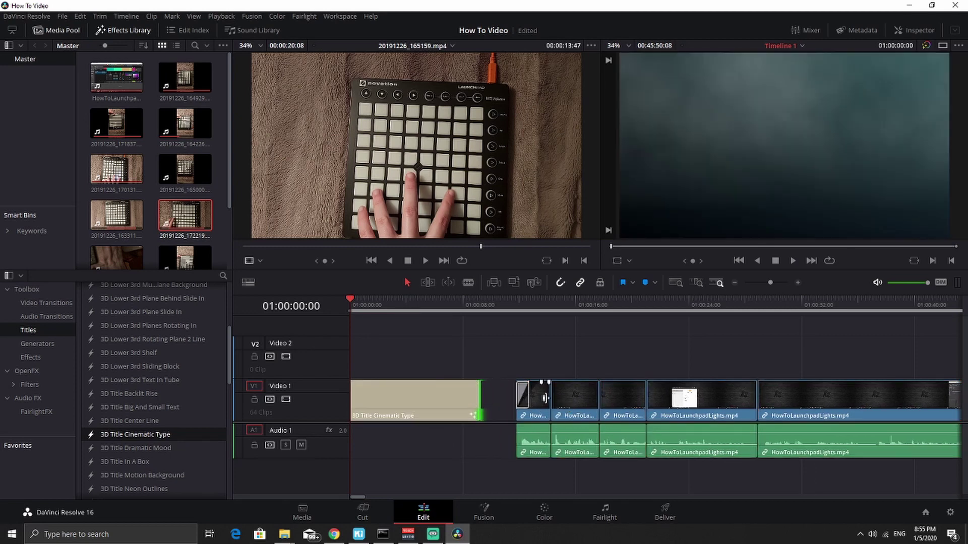
Slide the later clips back against the longer title and play the timeline to check
{"action": "key", "text": "y"}
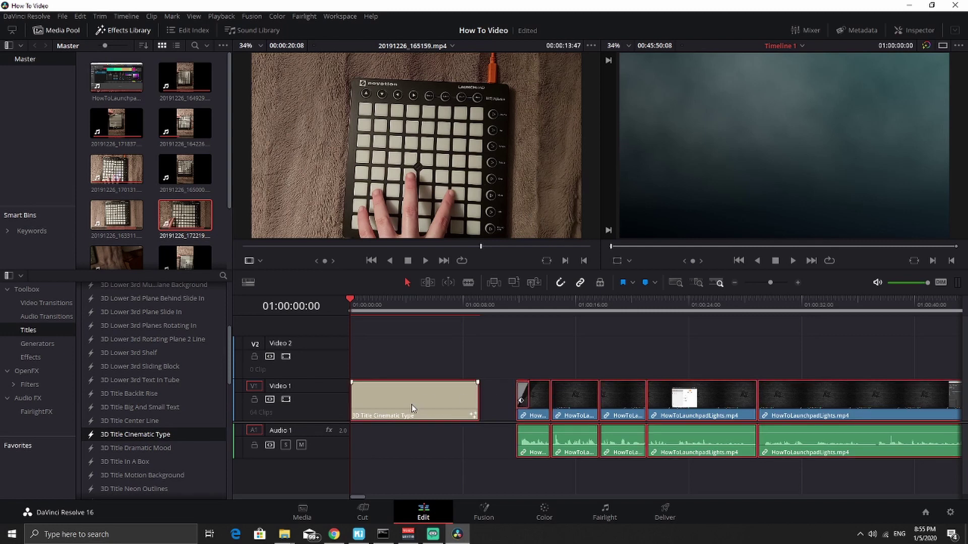
{"action": "left_click_drag", "start_coordinate": [534, 403], "coordinate": [497, 404]}
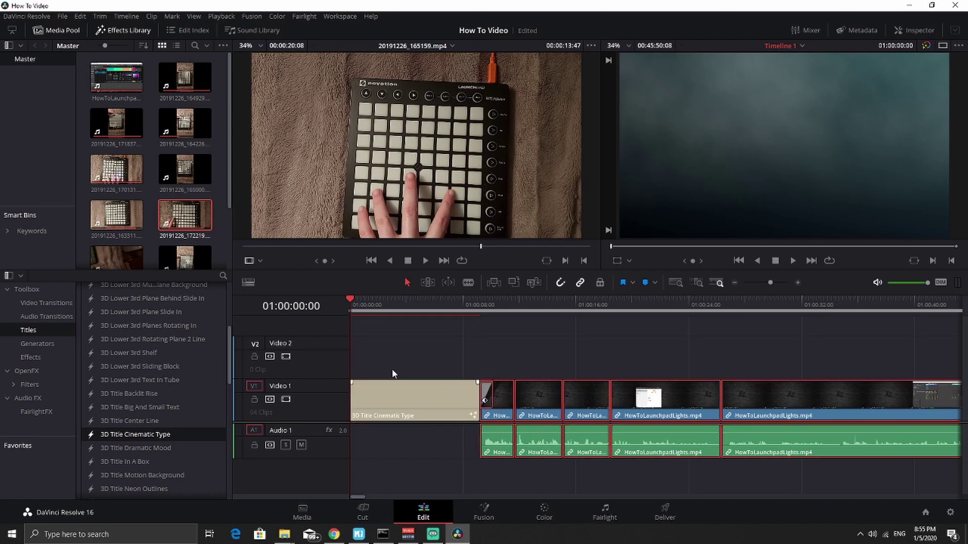
{"action": "left_click", "coordinate": [737, 261]}
{"action": "left_click", "coordinate": [793, 261]}
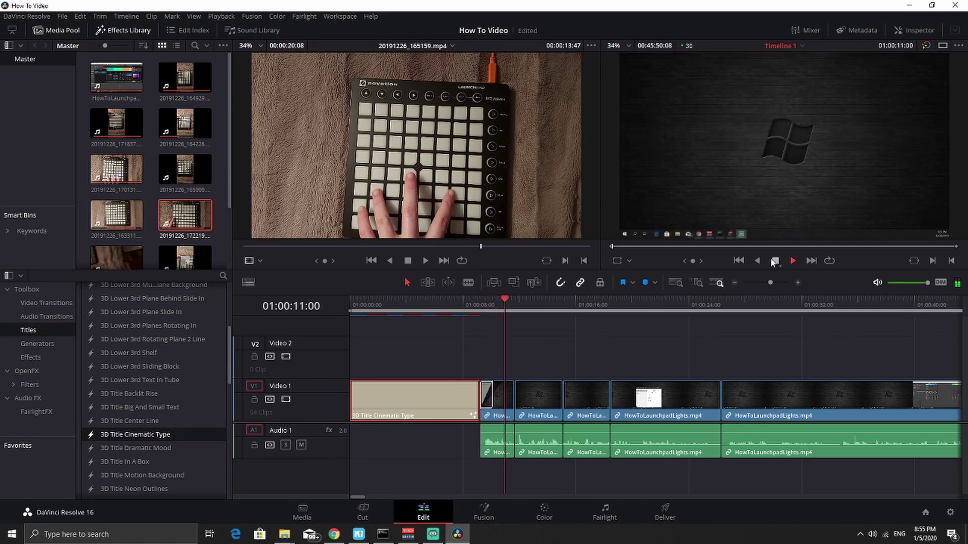
{"action": "left_click", "coordinate": [774, 261]}
{"action": "left_click", "coordinate": [352, 302]}
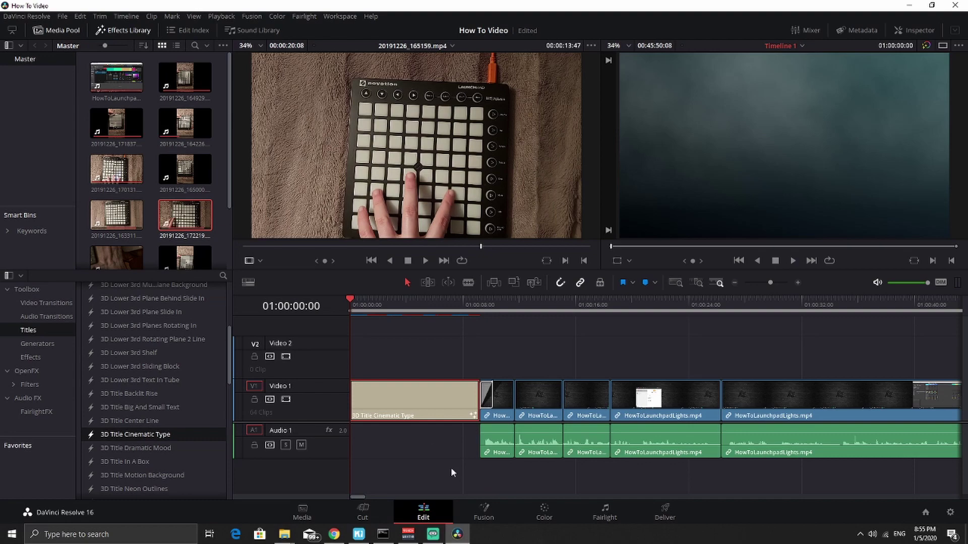
Search 'bensound' in a new Chrome tab and open the Bensound royalty-free music site
{"action": "left_click", "coordinate": [334, 535]}
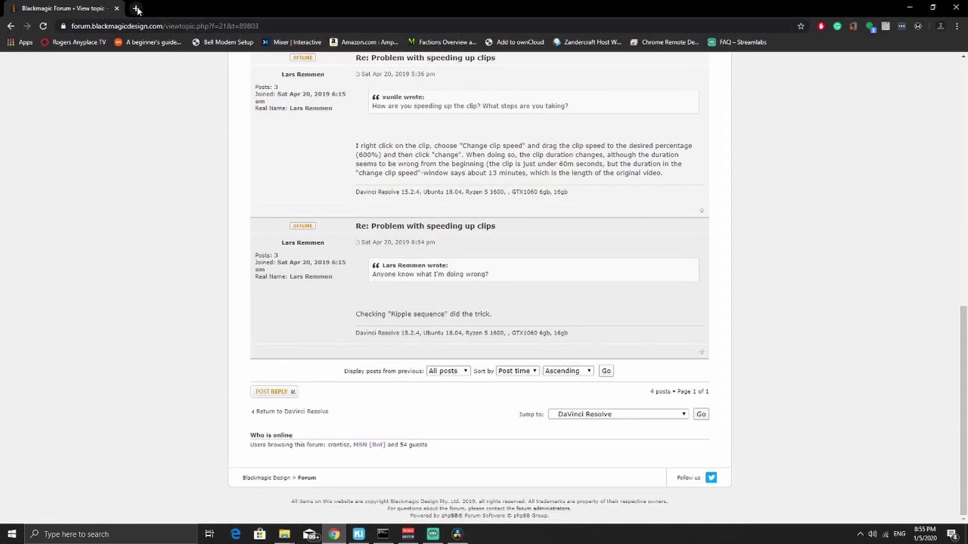
{"action": "left_click", "coordinate": [136, 8]}
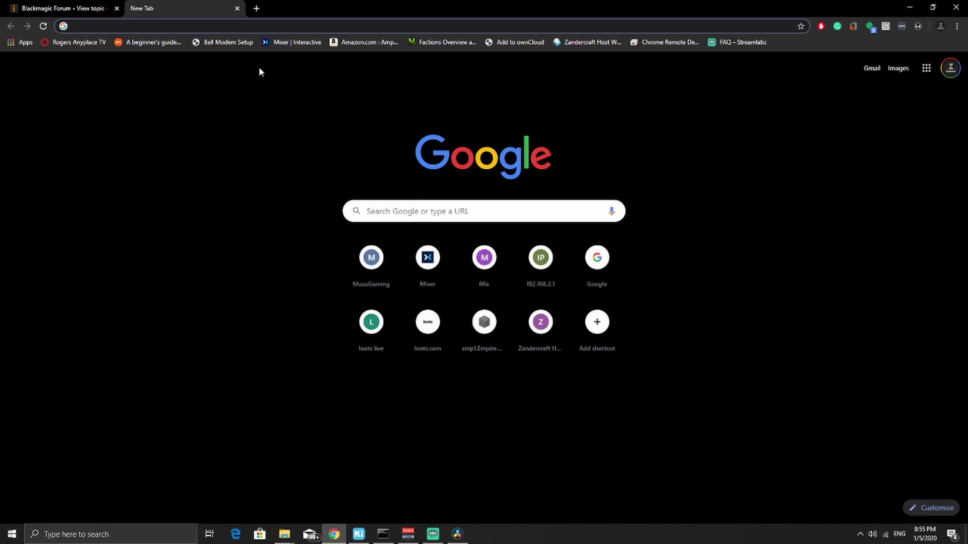
{"action": "type", "text": "bensound"}
{"action": "key", "text": "Return"}
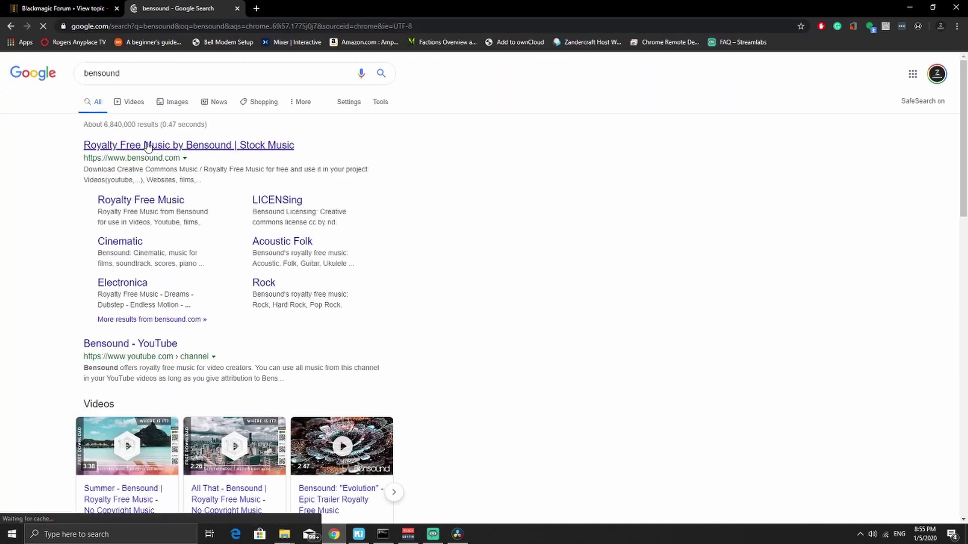
{"action": "left_click", "coordinate": [147, 147]}
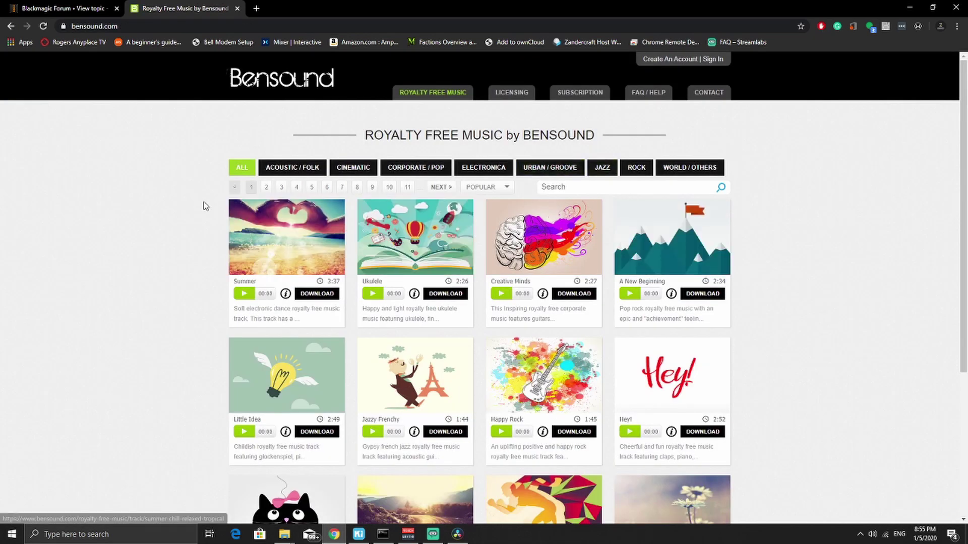
Browse Bensound's CINEMATIC category of tracks
{"action": "left_click", "coordinate": [372, 166]}
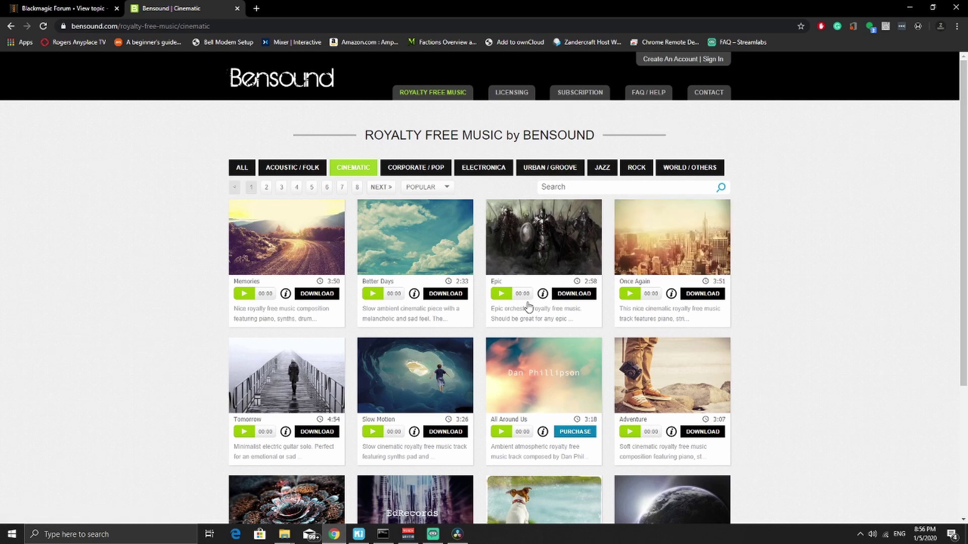
{"action": "scroll", "coordinate": [525, 343], "scroll_direction": "down", "scroll_amount": 1}
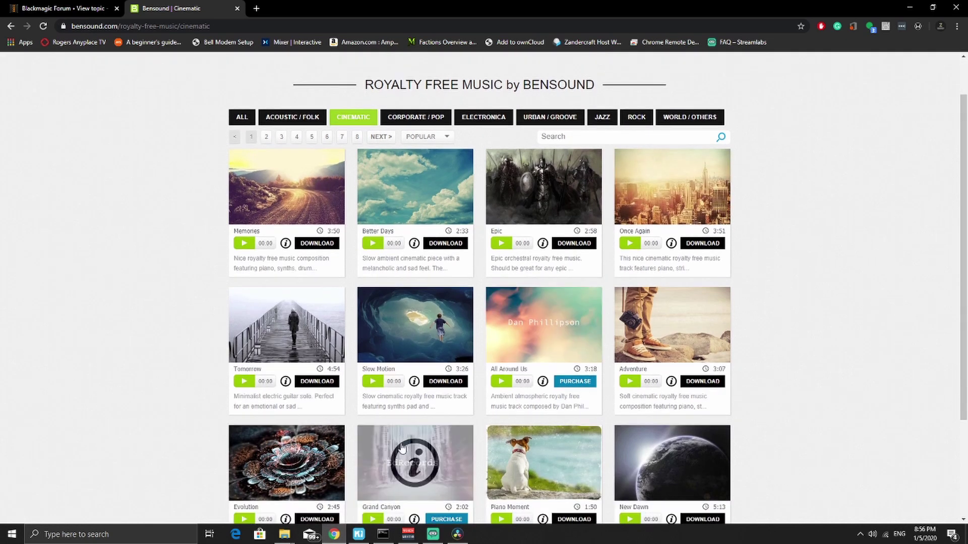
{"action": "left_click", "coordinate": [408, 534]}
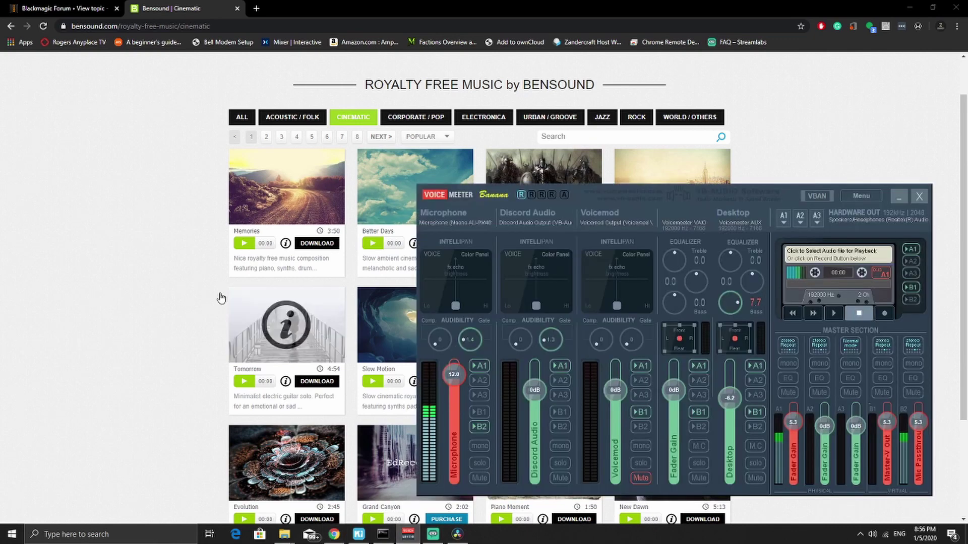
{"action": "left_click", "coordinate": [107, 291]}
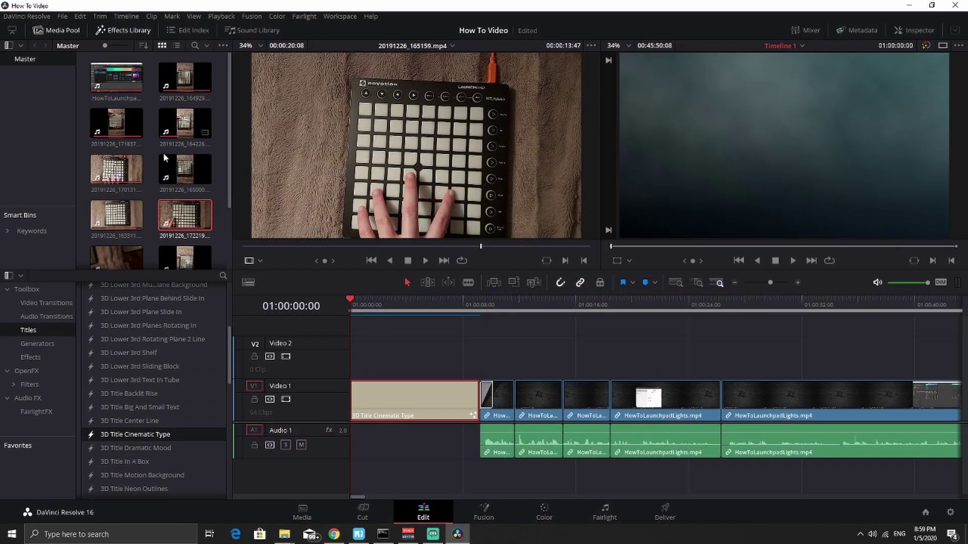
Browse Media Storage to Users > j3zza > Downloads
{"action": "left_click", "coordinate": [302, 515]}
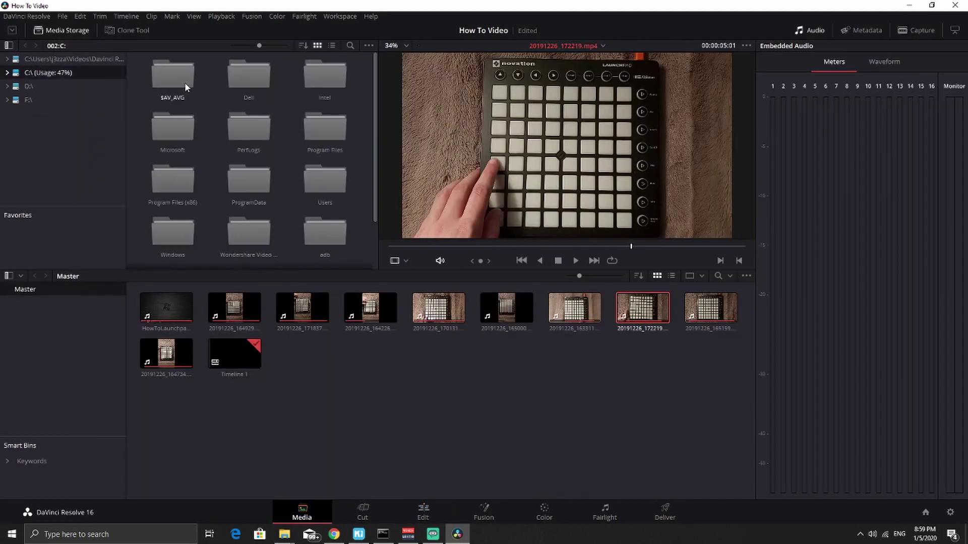
{"action": "scroll", "coordinate": [258, 120], "scroll_direction": "down", "scroll_amount": 1}
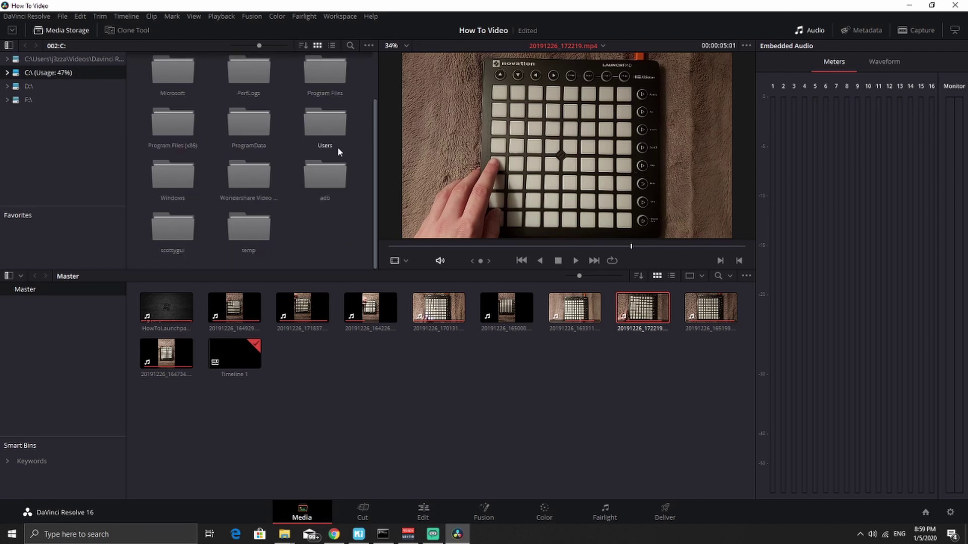
{"action": "scroll", "coordinate": [255, 194], "scroll_direction": "up", "scroll_amount": 1}
{"action": "double_click", "coordinate": [323, 162]}
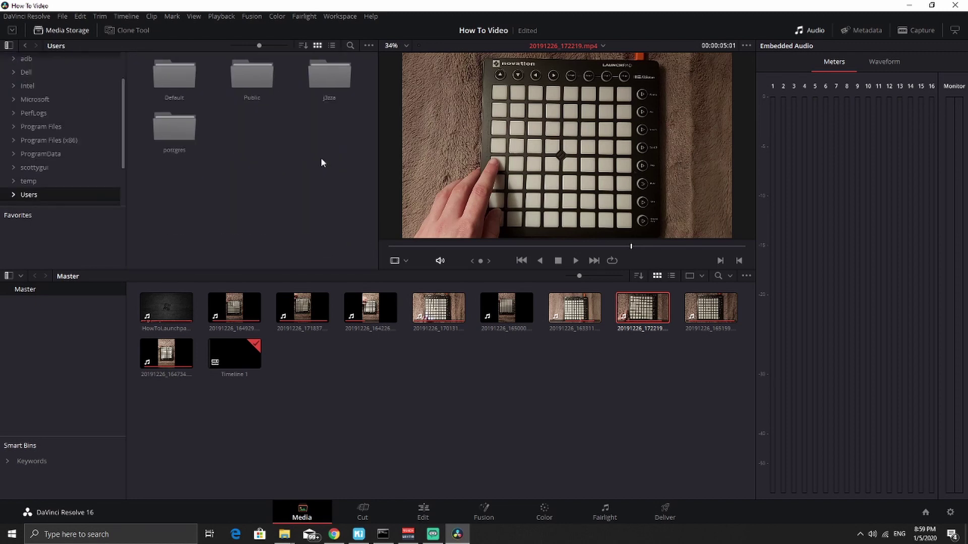
{"action": "double_click", "coordinate": [328, 80]}
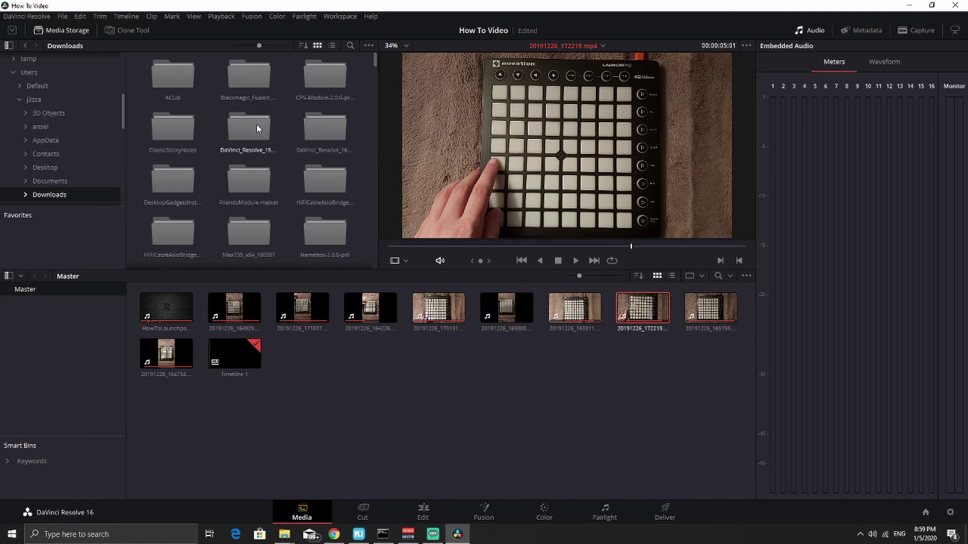
{"action": "scroll", "coordinate": [257, 125], "scroll_direction": "down", "scroll_amount": 3}
{"action": "scroll", "coordinate": [255, 186], "scroll_direction": "down", "scroll_amount": 10}
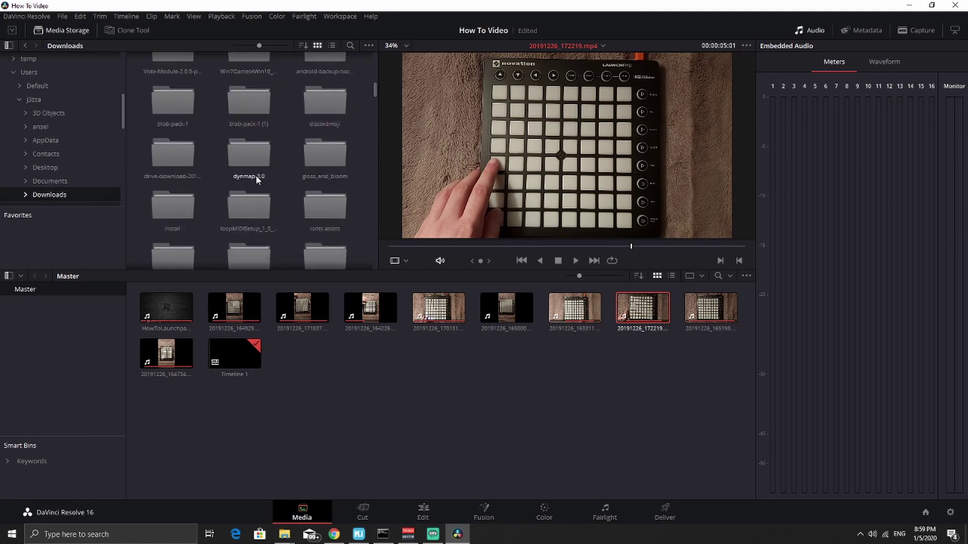
Search 'ben' and drag bensound-evolution.mp3 into the Master bin
{"action": "left_click", "coordinate": [350, 46]}
{"action": "type", "text": "bensou"}
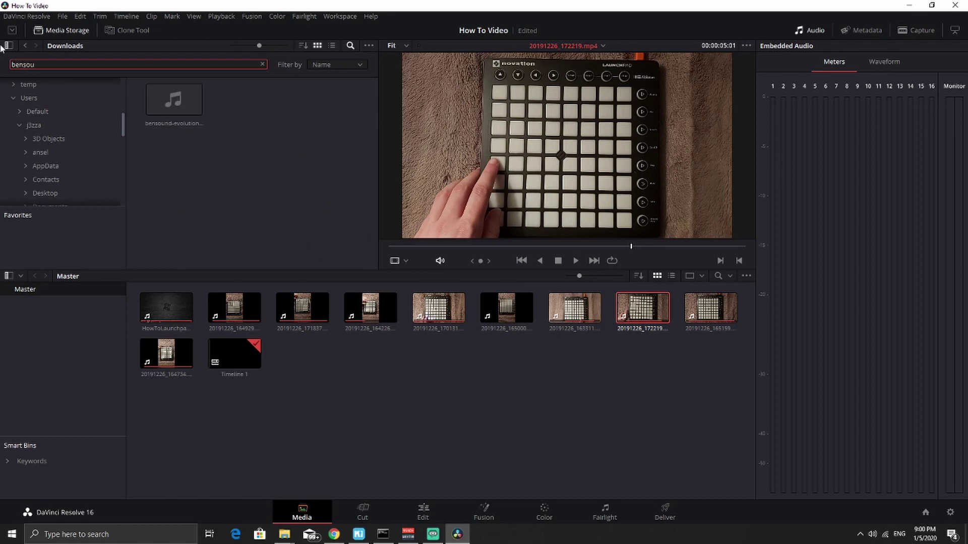
{"action": "left_click", "coordinate": [149, 90]}
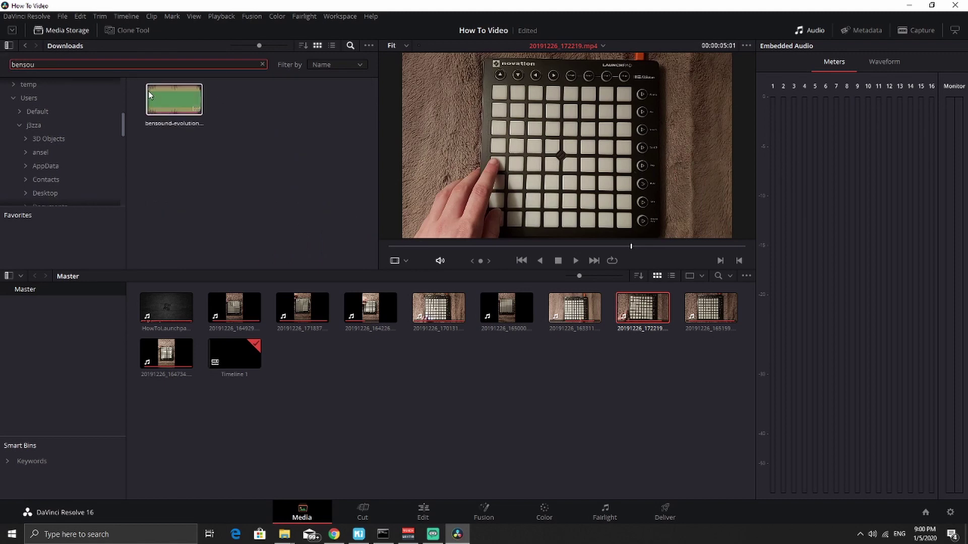
{"action": "left_click_drag", "start_coordinate": [149, 90], "coordinate": [301, 350]}
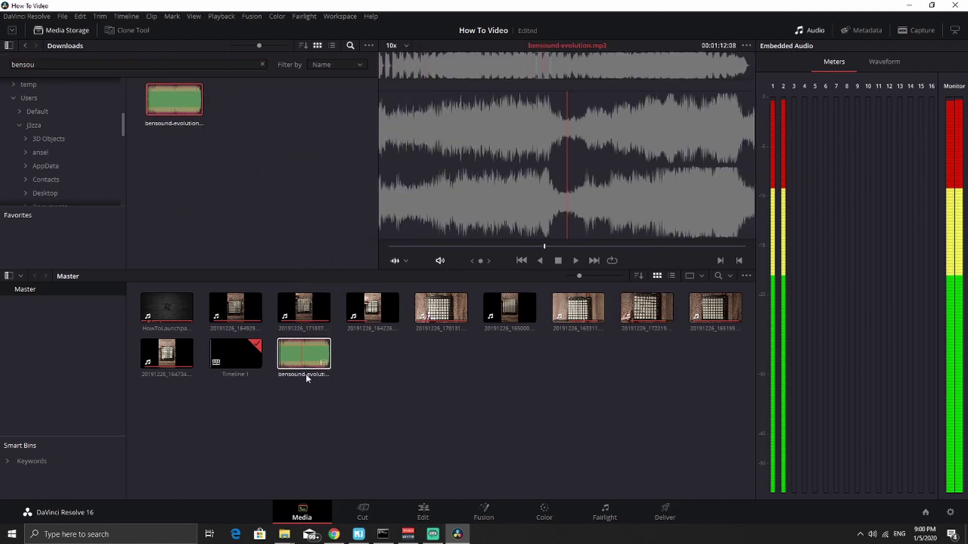
{"action": "left_click", "coordinate": [364, 510]}
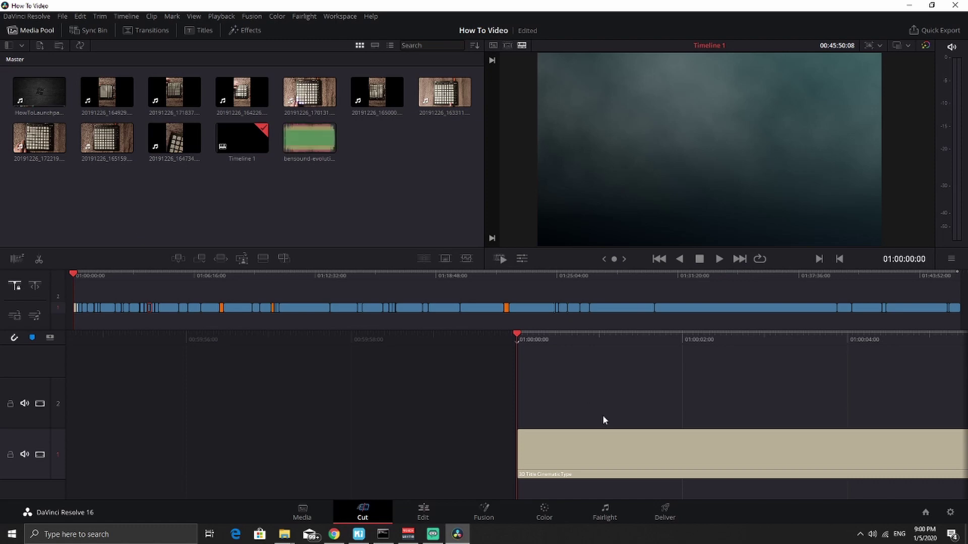
Place bensound-evolution on a new Audio 2 track at 01:00:00:00
{"action": "key", "text": "space"}
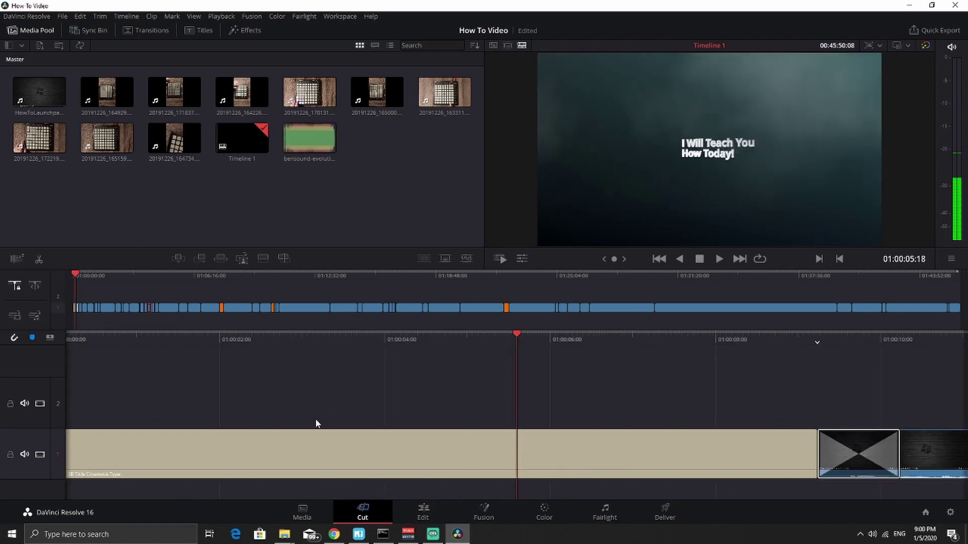
{"action": "left_click_drag", "start_coordinate": [300, 137], "coordinate": [248, 391]}
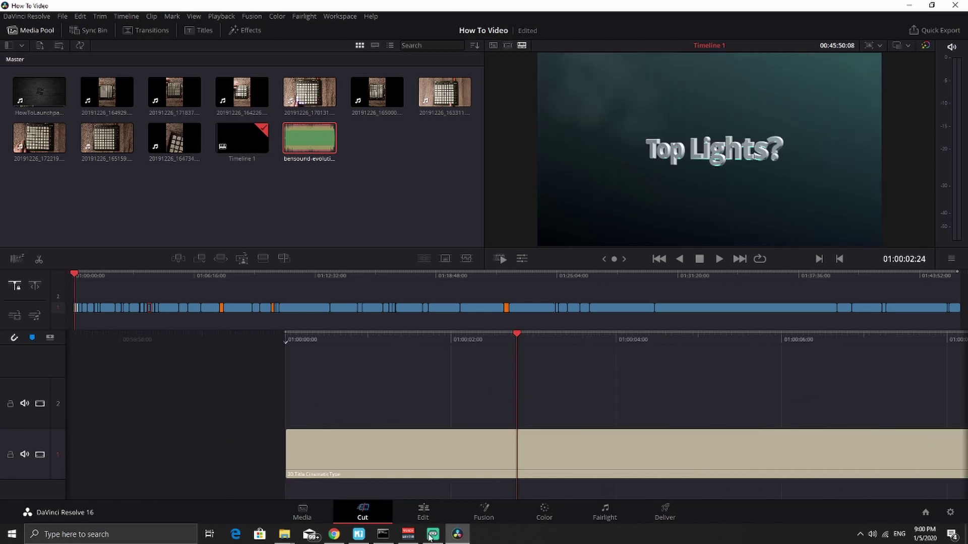
{"action": "left_click", "coordinate": [424, 512]}
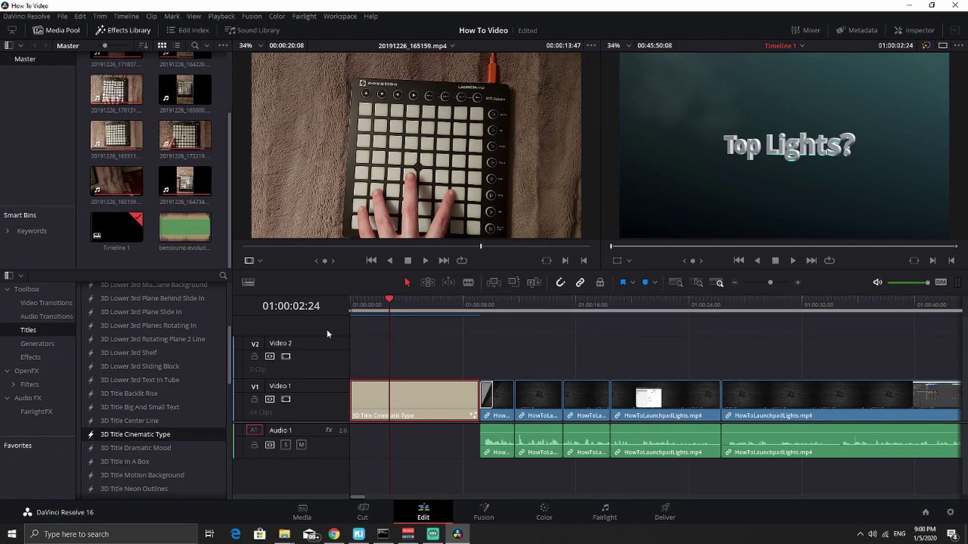
{"action": "left_click_drag", "start_coordinate": [189, 231], "coordinate": [362, 483]}
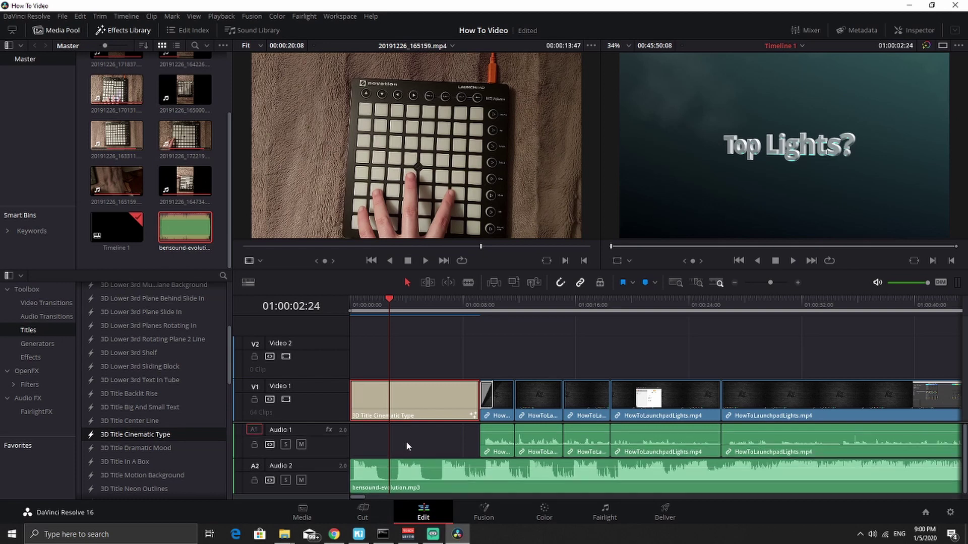
Select all clips except the 3D title and the Audio 2 music
{"action": "key", "text": "ctrl+a"}
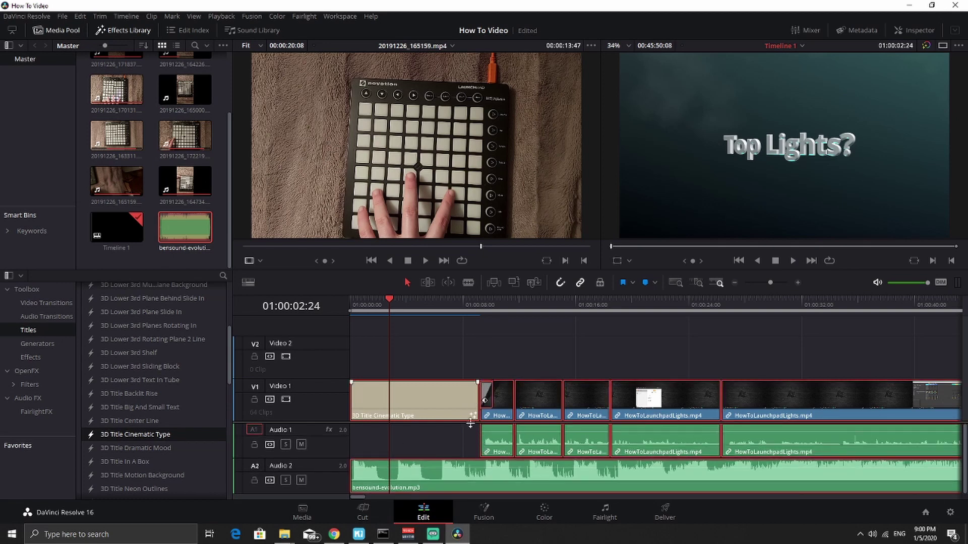
{"action": "left_click", "coordinate": [464, 407], "text": "ctrl"}
{"action": "left_click", "coordinate": [465, 477], "text": "ctrl"}
Push the V1/A1 tutorial clips later and stretch the 3D title's end to meet them
{"action": "left_click_drag", "start_coordinate": [521, 403], "coordinate": [864, 396]}
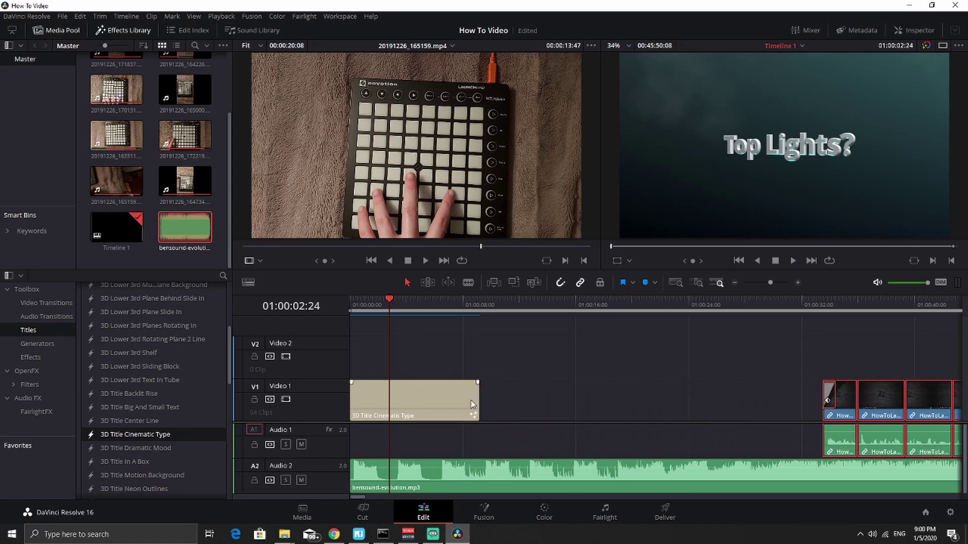
{"action": "left_click_drag", "start_coordinate": [476, 397], "coordinate": [815, 383]}
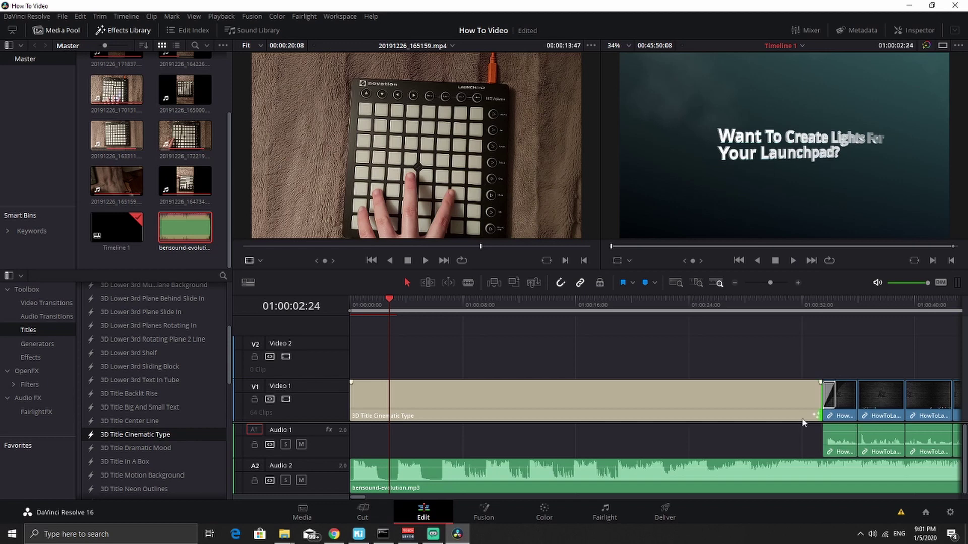
{"action": "left_click", "coordinate": [747, 477]}
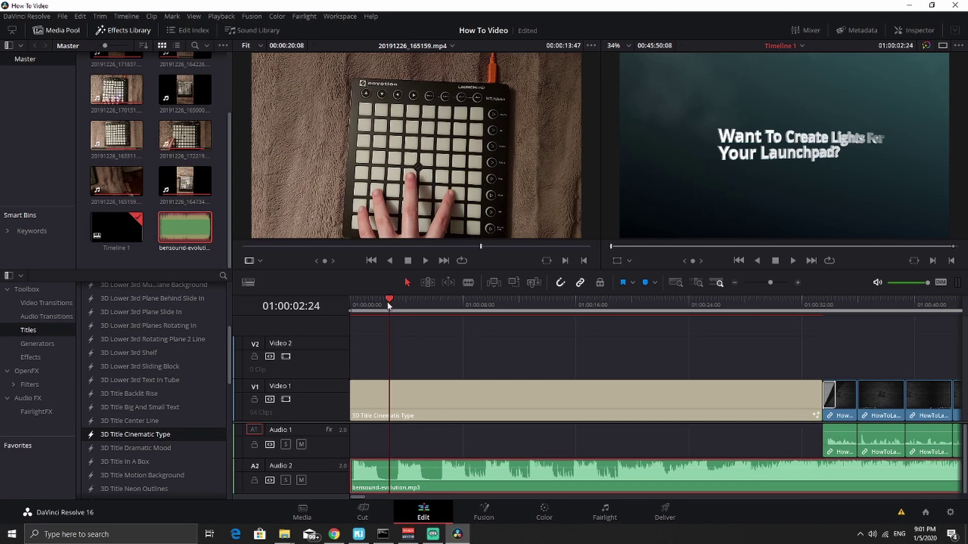
{"action": "left_click_drag", "start_coordinate": [388, 306], "coordinate": [350, 298]}
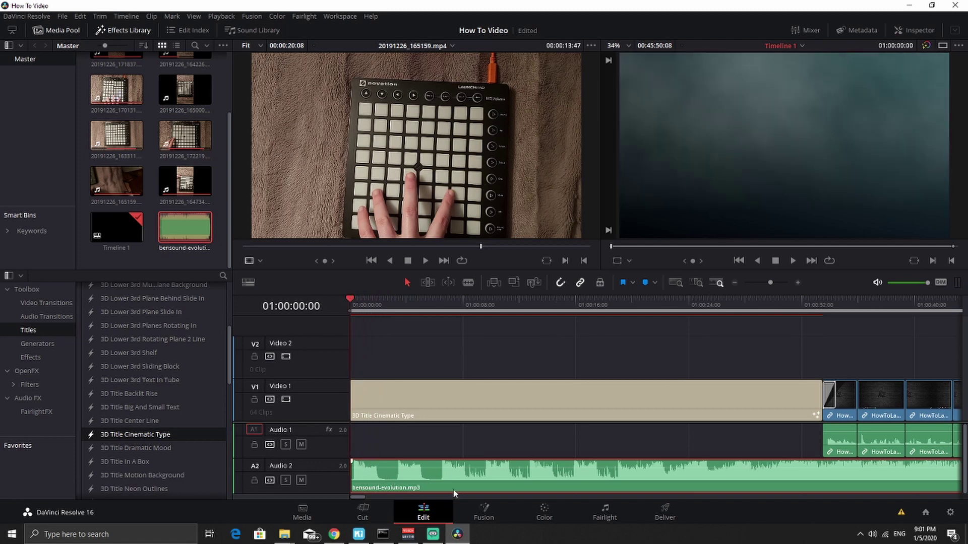
{"action": "left_click", "coordinate": [793, 261]}
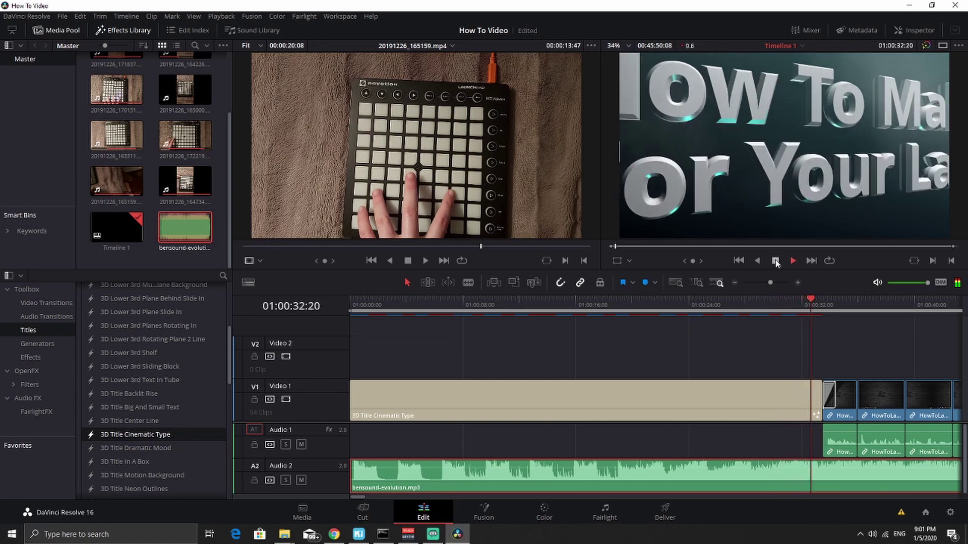
{"action": "left_click", "coordinate": [775, 259]}
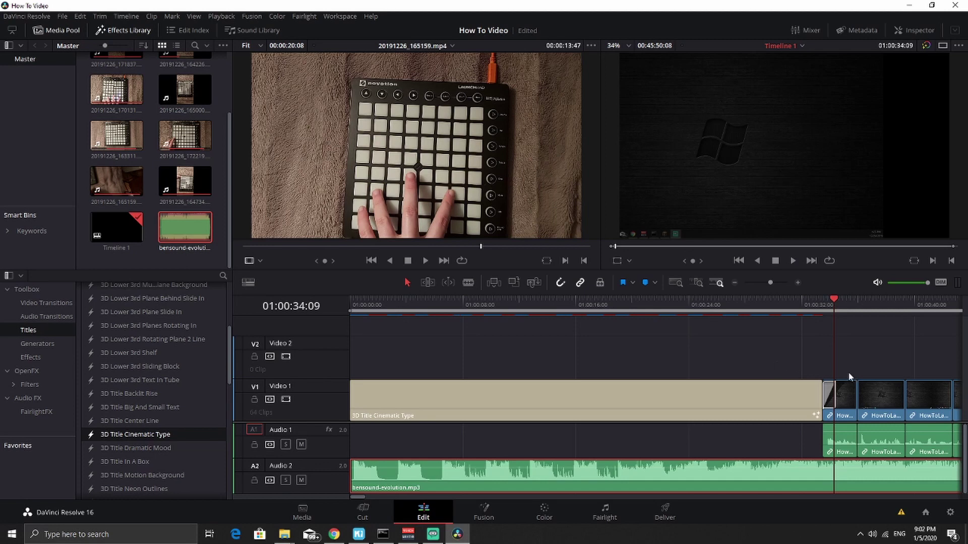
Select only the V1/A1 tutorial clips and drag them further right twice
{"action": "key", "text": "ctrl+a"}
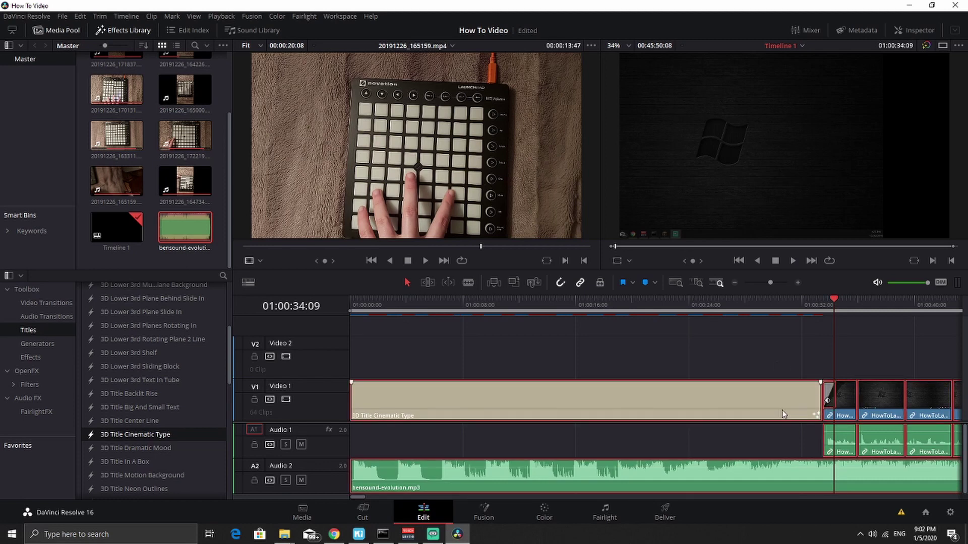
{"action": "left_click", "coordinate": [766, 404], "text": "ctrl"}
{"action": "left_click", "coordinate": [727, 483], "text": "ctrl"}
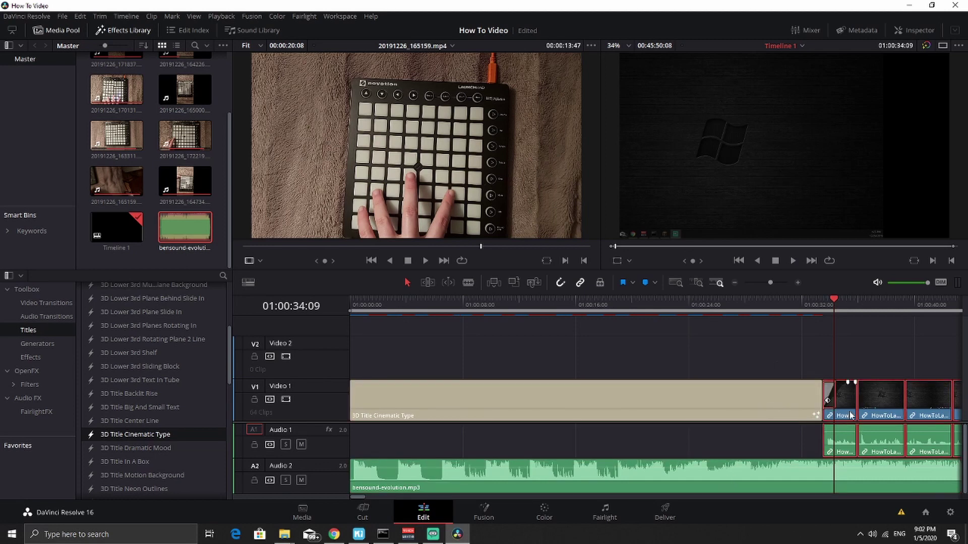
{"action": "left_click_drag", "start_coordinate": [845, 401], "coordinate": [921, 394]}
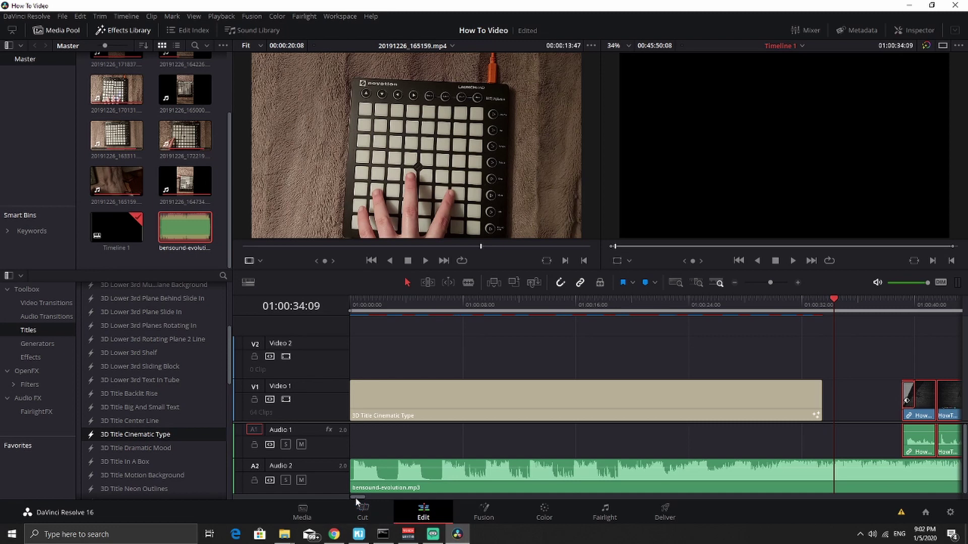
{"action": "left_click_drag", "start_coordinate": [357, 501], "coordinate": [361, 501]}
{"action": "left_click_drag", "start_coordinate": [630, 410], "coordinate": [755, 402]}
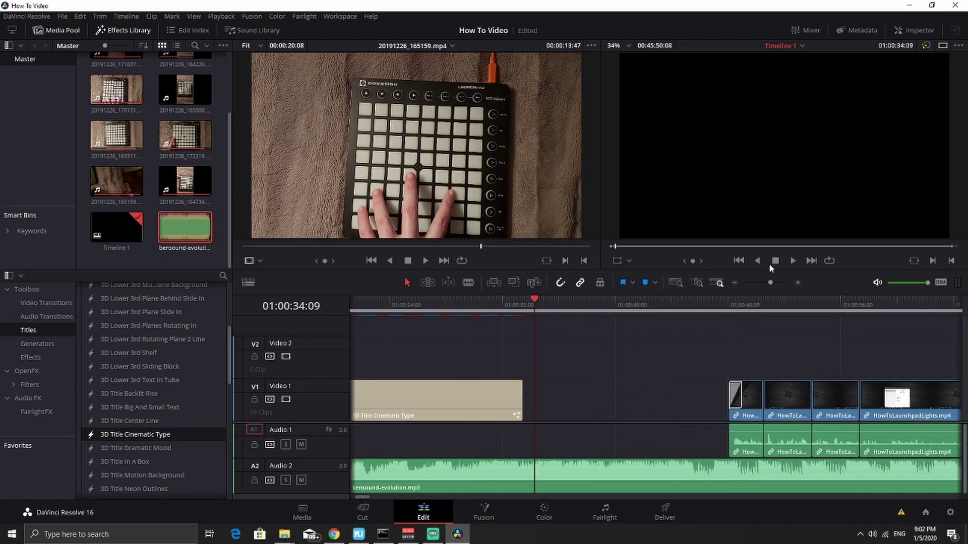
Play through the music-only gap, then replay from about 01:00:44
{"action": "left_click", "coordinate": [794, 260]}
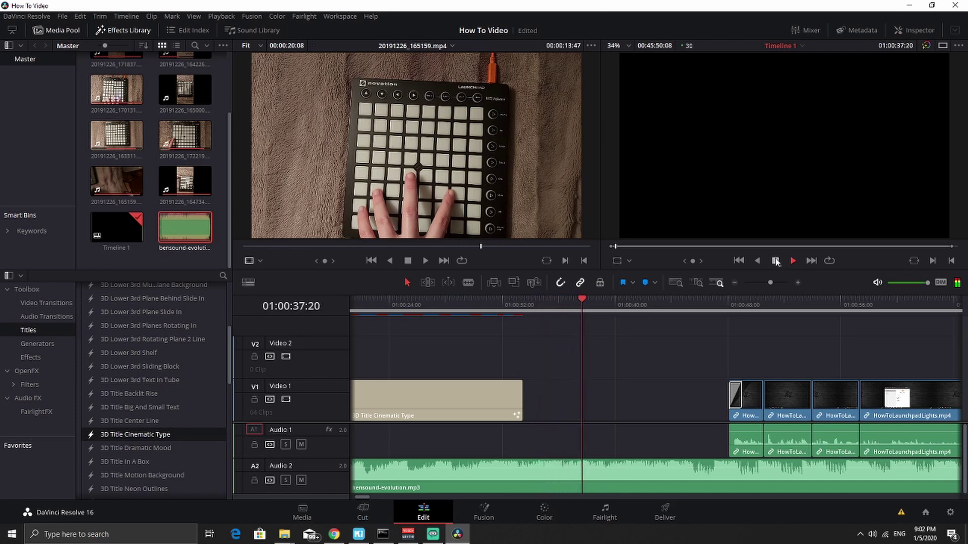
{"action": "left_click", "coordinate": [776, 260]}
{"action": "left_click", "coordinate": [793, 261]}
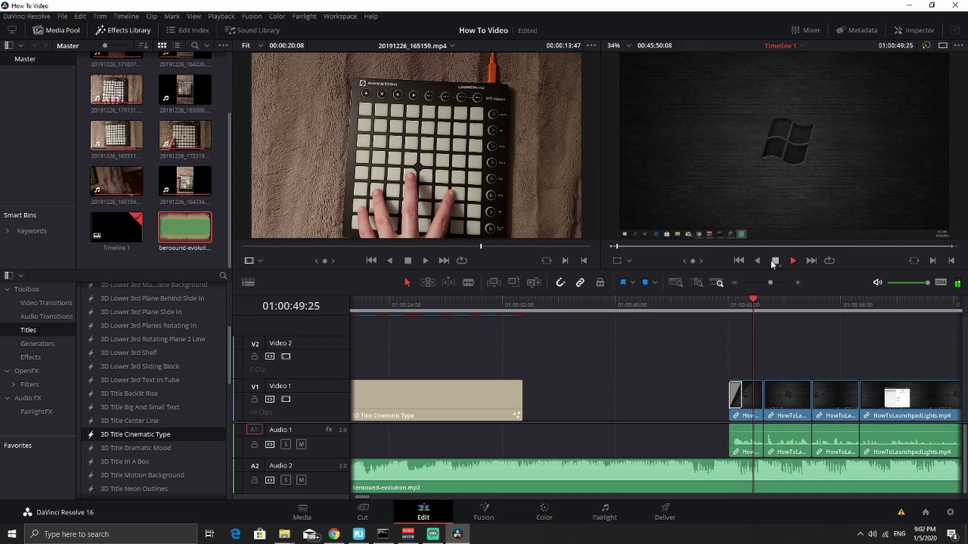
{"action": "left_click", "coordinate": [776, 260]}
{"action": "left_click_drag", "start_coordinate": [759, 300], "coordinate": [683, 303]}
{"action": "left_click", "coordinate": [790, 262]}
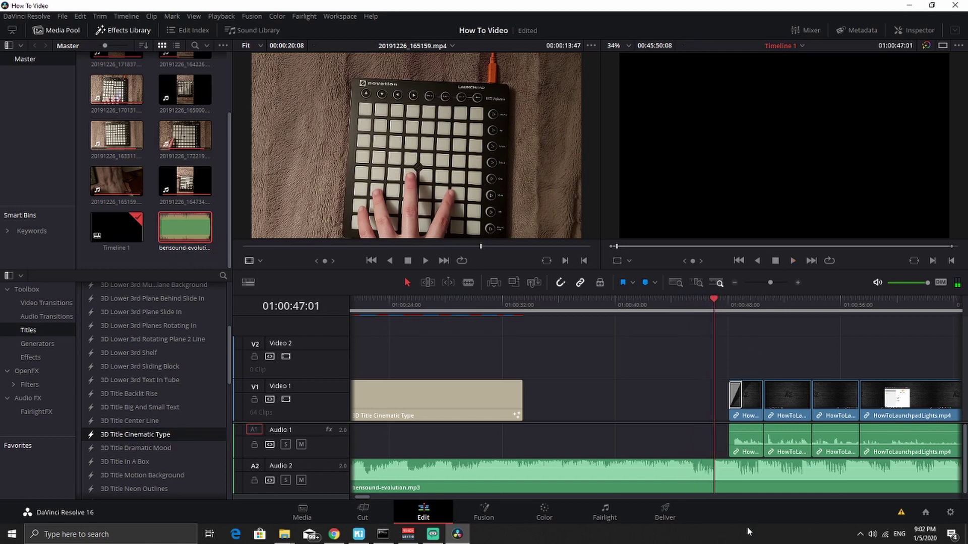
Blade the Audio 2 bensound-evolution music at 01:00:46:29, then return to the Selection tool
{"action": "right_click", "coordinate": [716, 474]}
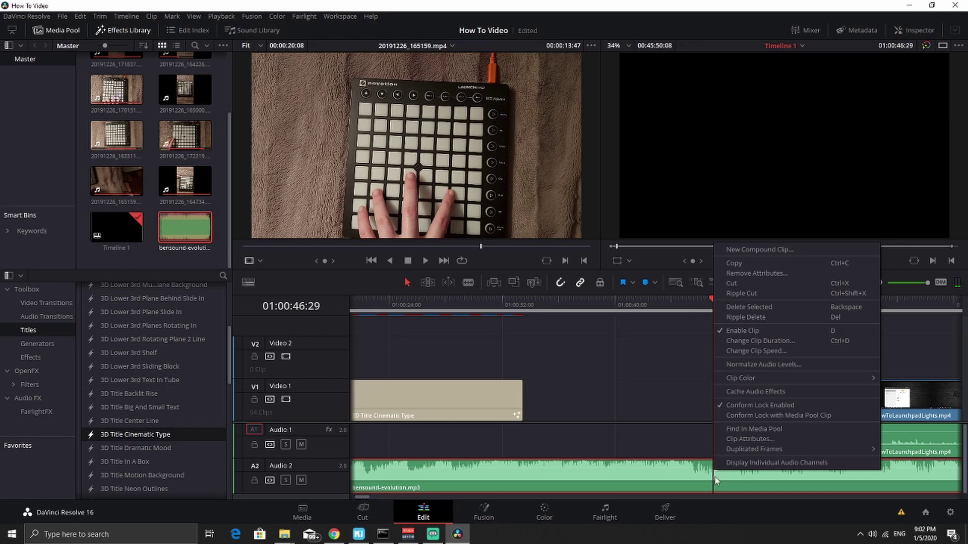
{"action": "left_click", "coordinate": [481, 328]}
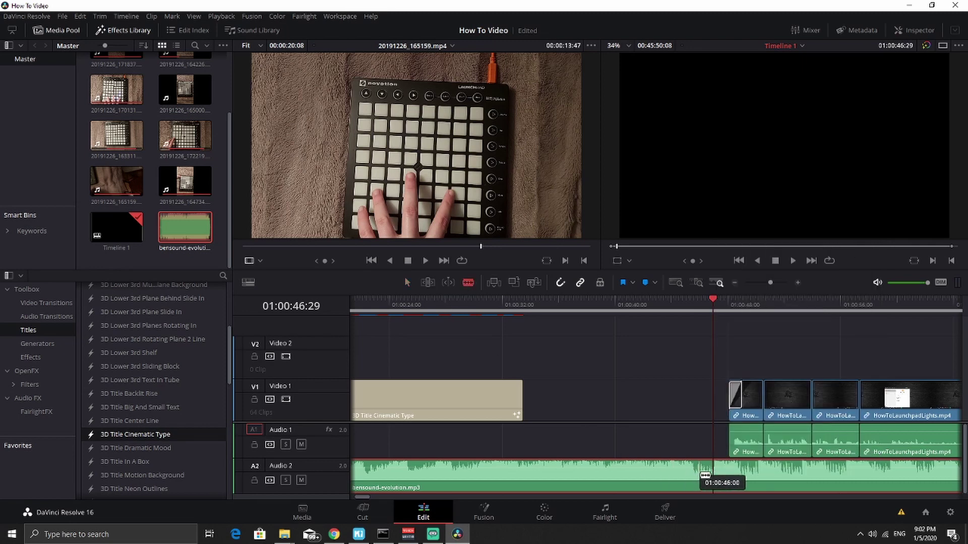
{"action": "left_click", "coordinate": [716, 474]}
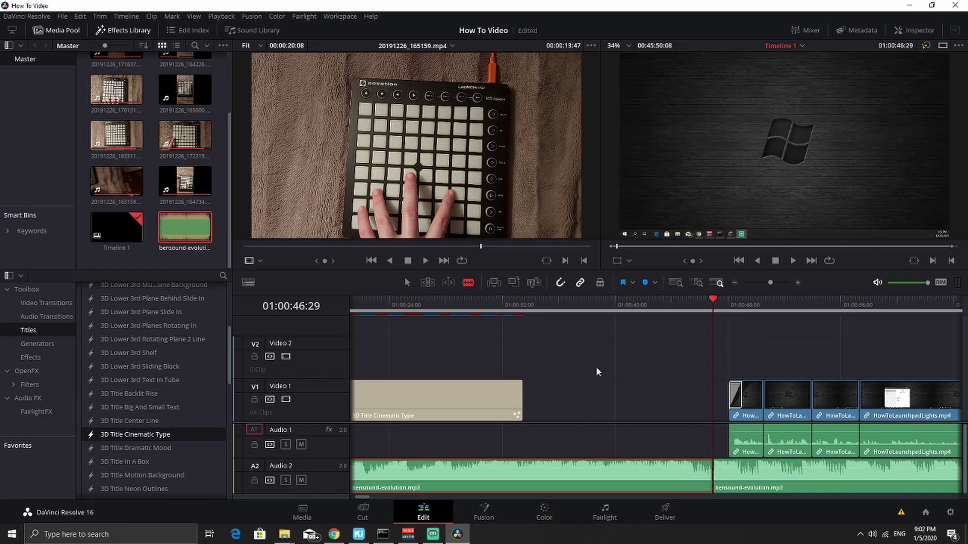
{"action": "left_click", "coordinate": [407, 282]}
{"action": "left_click_drag", "start_coordinate": [521, 398], "coordinate": [713, 398]}
Move the playhead to about 01:02:33 near the end of the tutorial footage
{"action": "left_click_drag", "start_coordinate": [370, 497], "coordinate": [401, 500]}
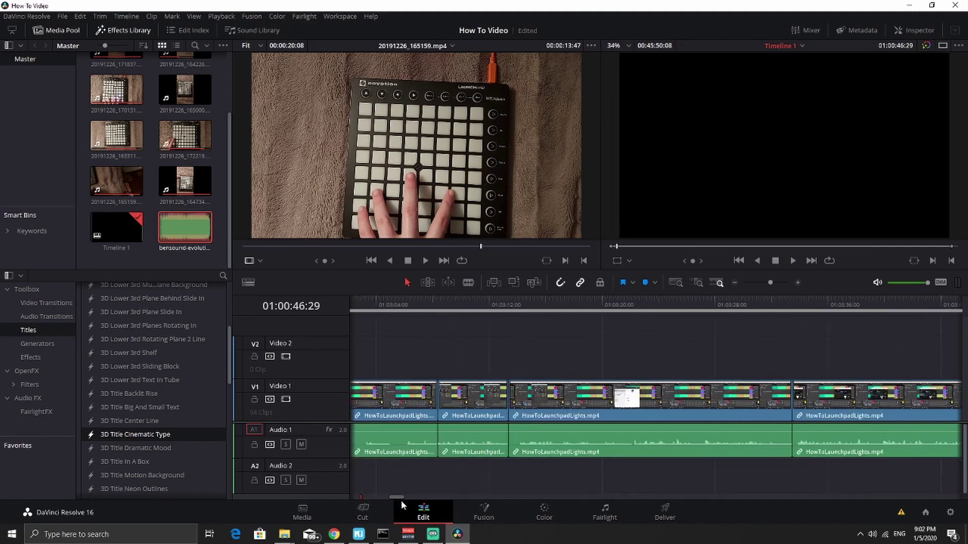
{"action": "left_click", "coordinate": [628, 247]}
{"action": "left_click", "coordinate": [792, 261]}
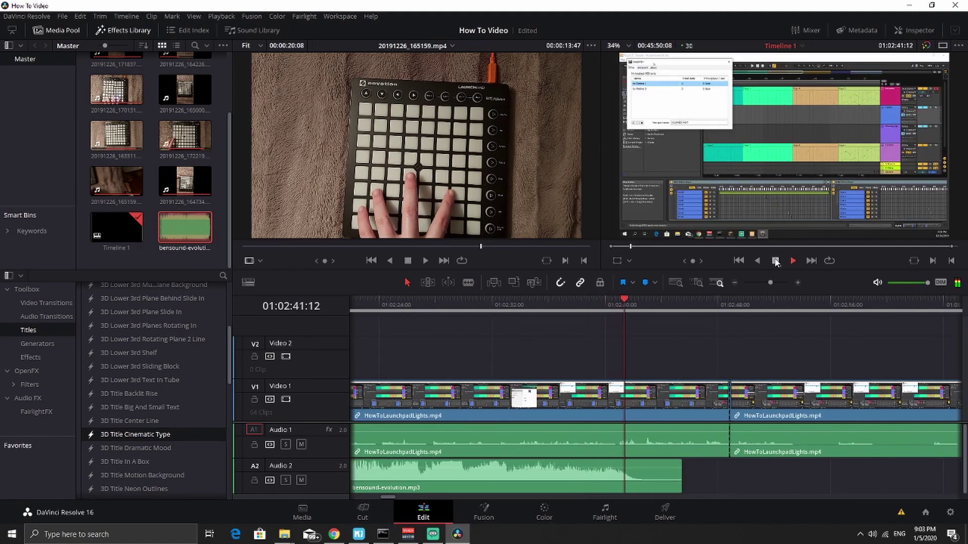
{"action": "left_click", "coordinate": [452, 304]}
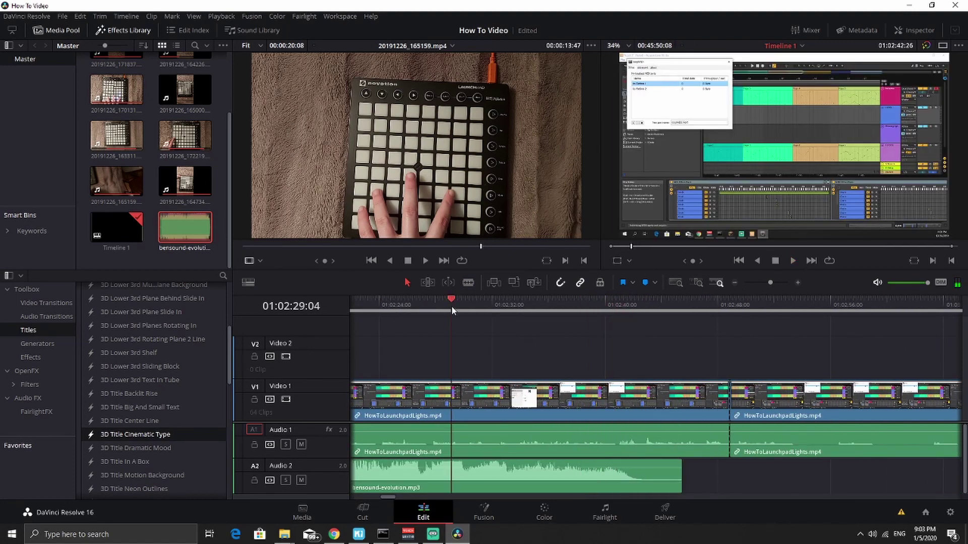
{"action": "left_click", "coordinate": [775, 260]}
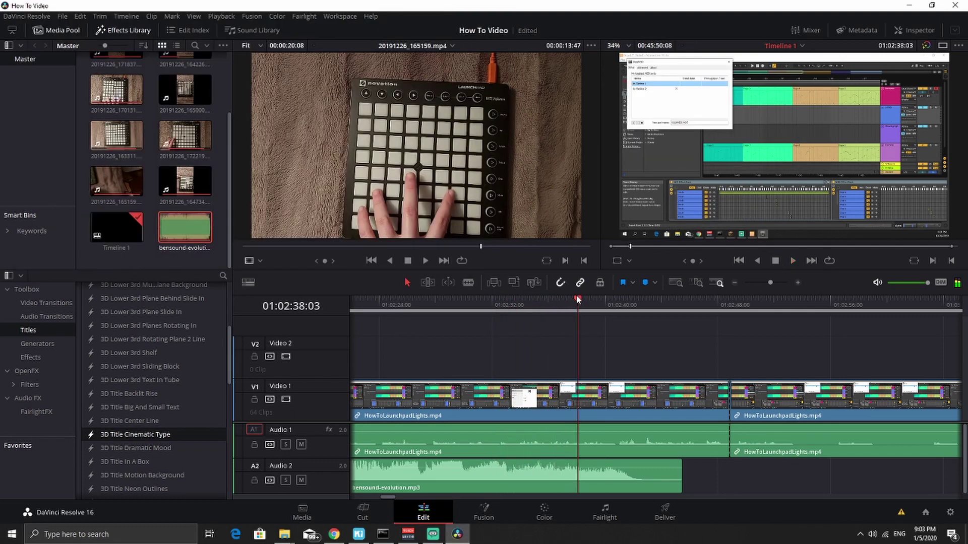
{"action": "left_click_drag", "start_coordinate": [578, 300], "coordinate": [518, 300]}
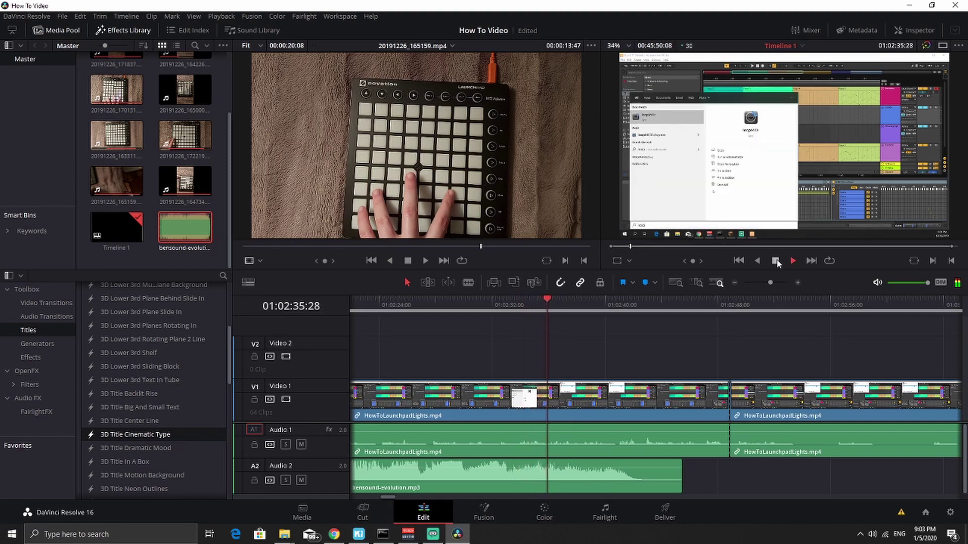
Cut the A2 music at 01:02:35:28 and play forward and backward over the cut
{"action": "left_click", "coordinate": [467, 283]}
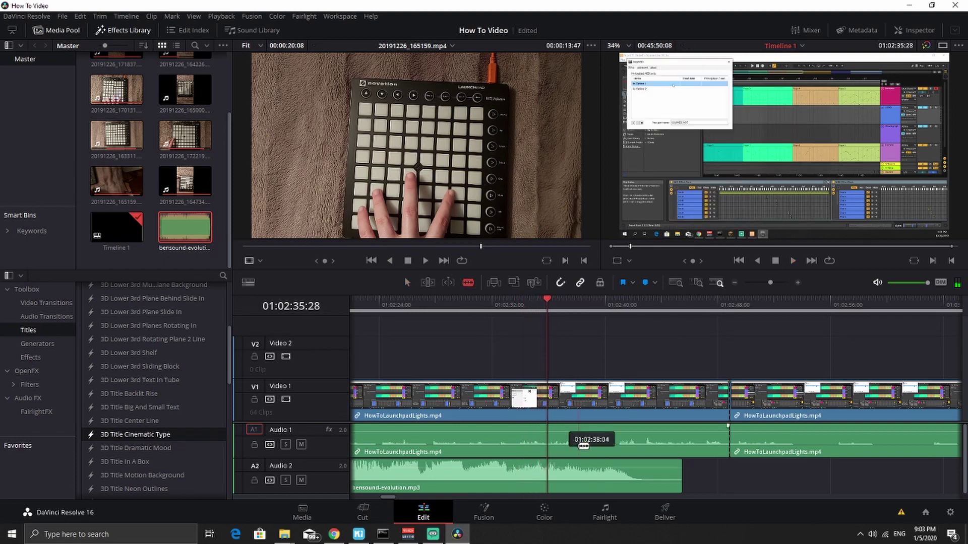
{"action": "left_click", "coordinate": [550, 480]}
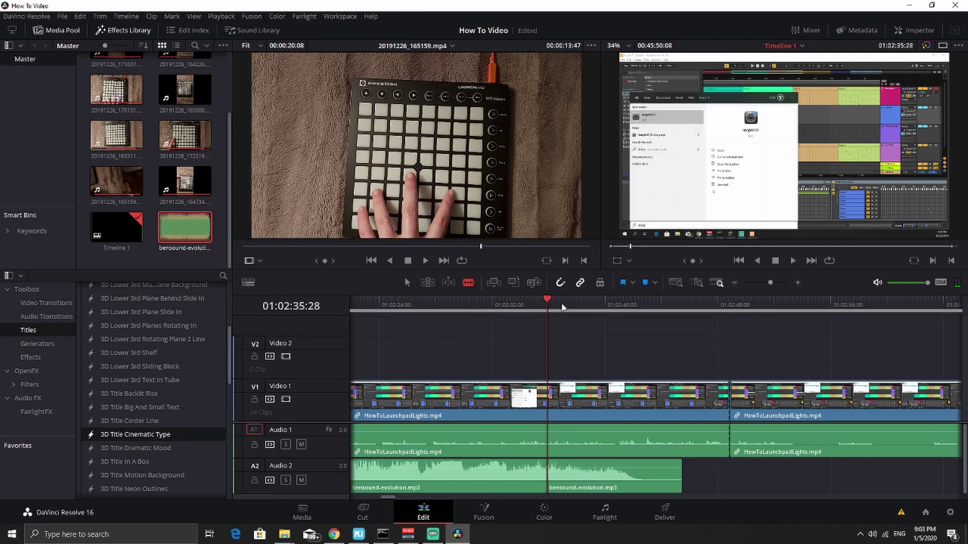
{"action": "left_click", "coordinate": [793, 260]}
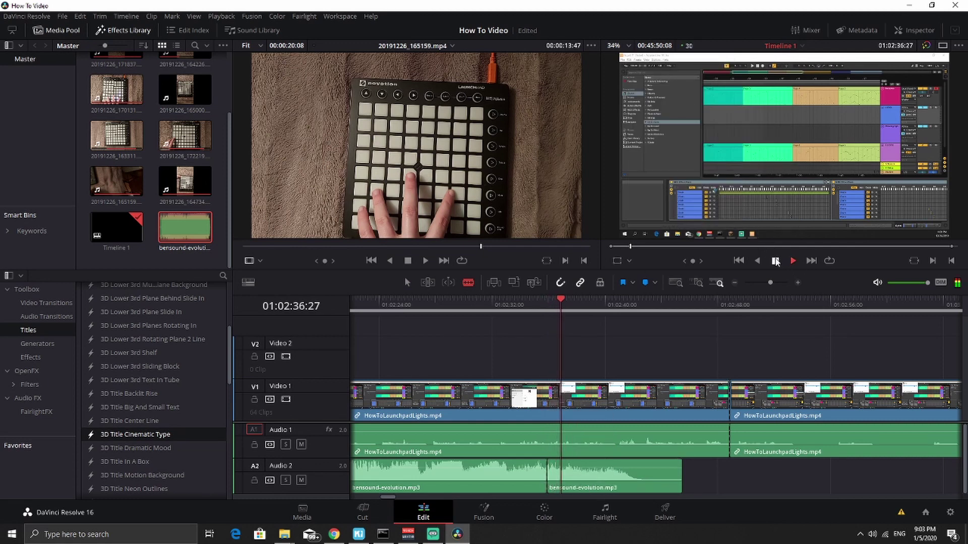
{"action": "left_click", "coordinate": [775, 261]}
{"action": "left_click", "coordinate": [759, 262]}
{"action": "left_click", "coordinate": [771, 265]}
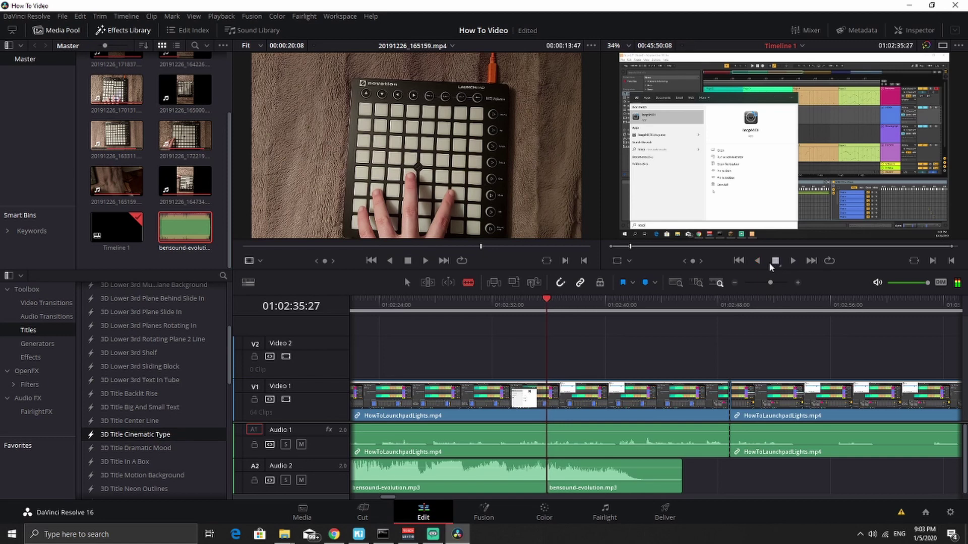
Return the playhead to the cut at 01:02:35:28 and zoom the timeline in
{"action": "left_click", "coordinate": [793, 261]}
{"action": "left_click", "coordinate": [776, 262]}
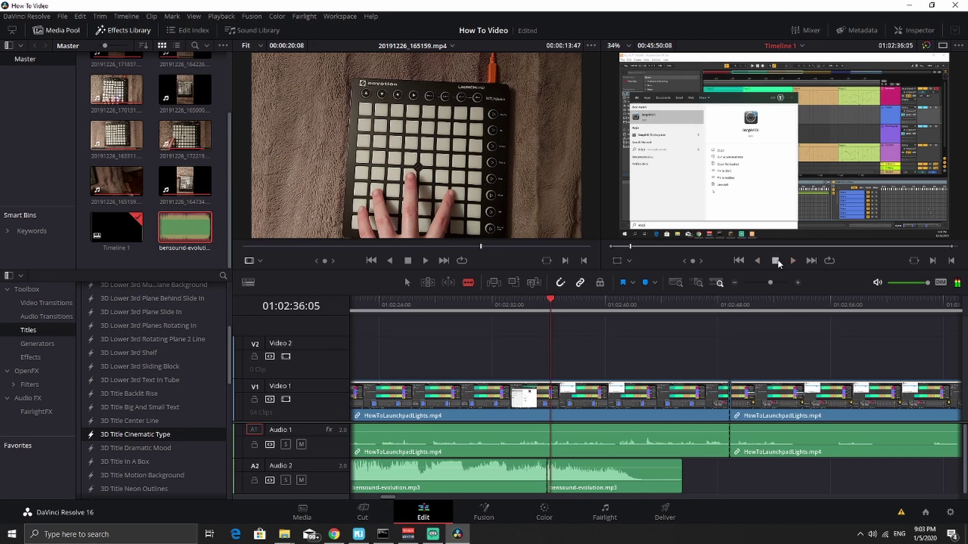
{"action": "left_click", "coordinate": [548, 301]}
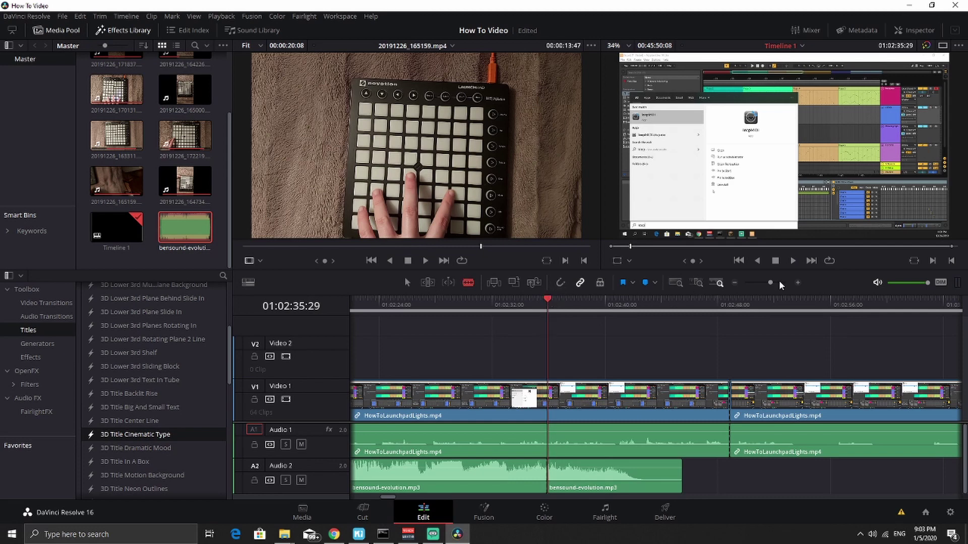
{"action": "left_click_drag", "start_coordinate": [770, 283], "coordinate": [781, 284]}
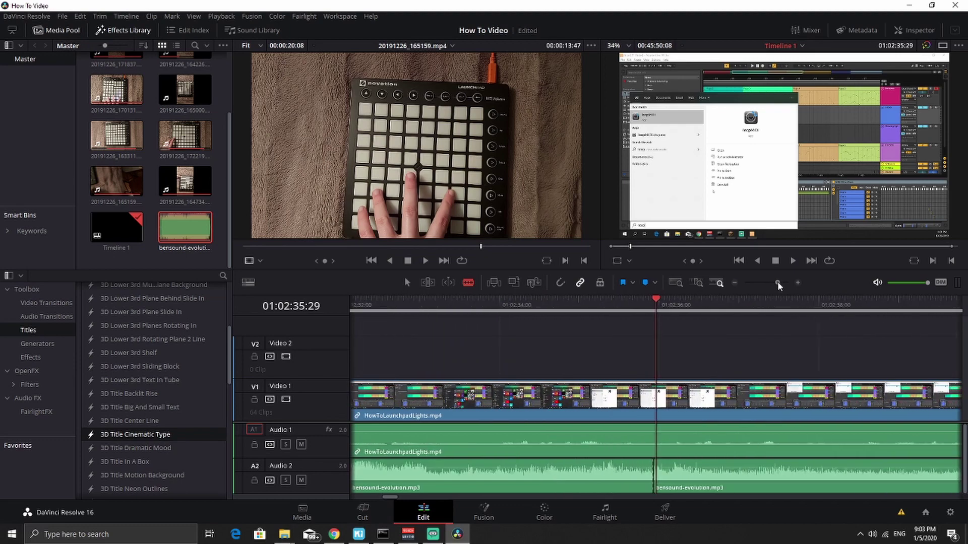
Position the playhead at 01:02:36:05, just past the first cut
{"action": "left_click_drag", "start_coordinate": [656, 301], "coordinate": [507, 304]}
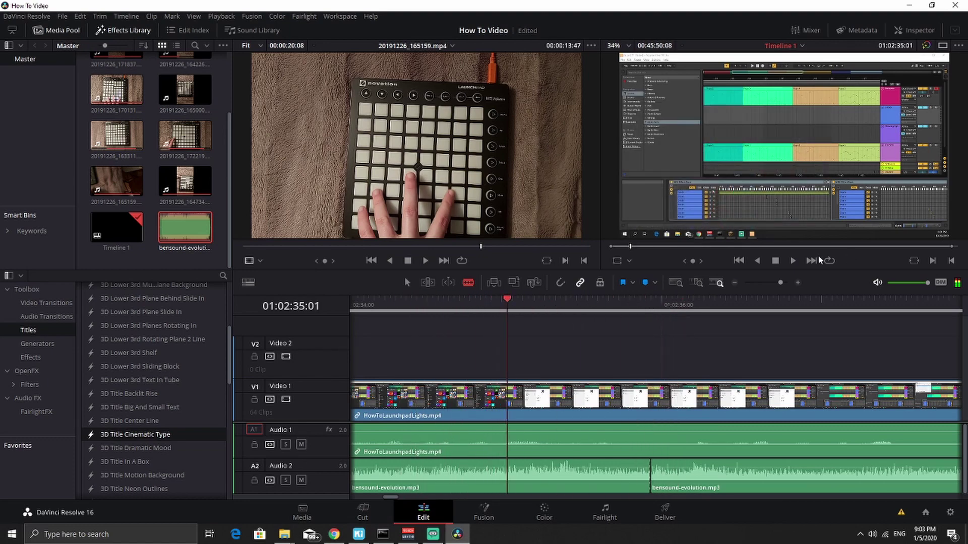
{"action": "left_click", "coordinate": [794, 262]}
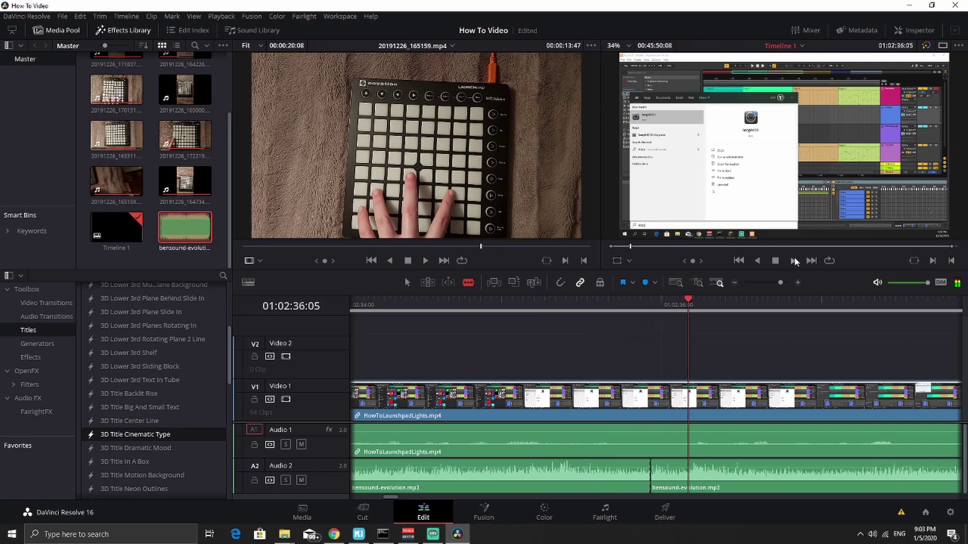
{"action": "left_click", "coordinate": [775, 261]}
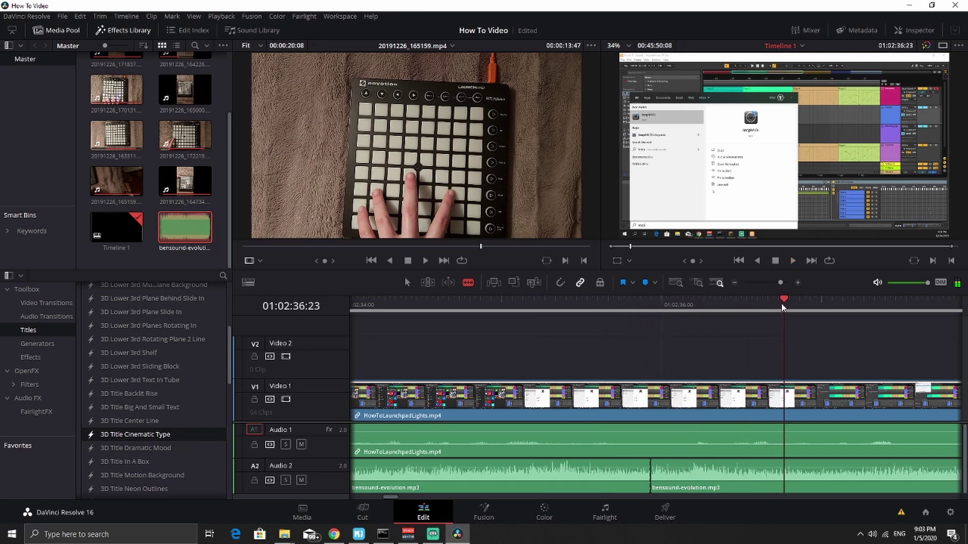
{"action": "left_click_drag", "start_coordinate": [782, 308], "coordinate": [688, 310]}
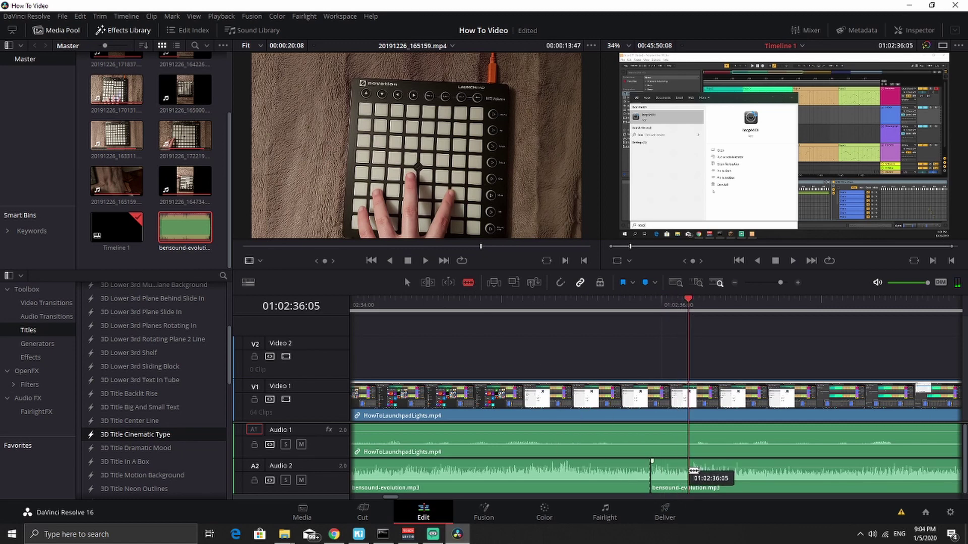
Cut the music at 01:02:36:05 and delete the short slice between the cuts
{"action": "left_click", "coordinate": [690, 471]}
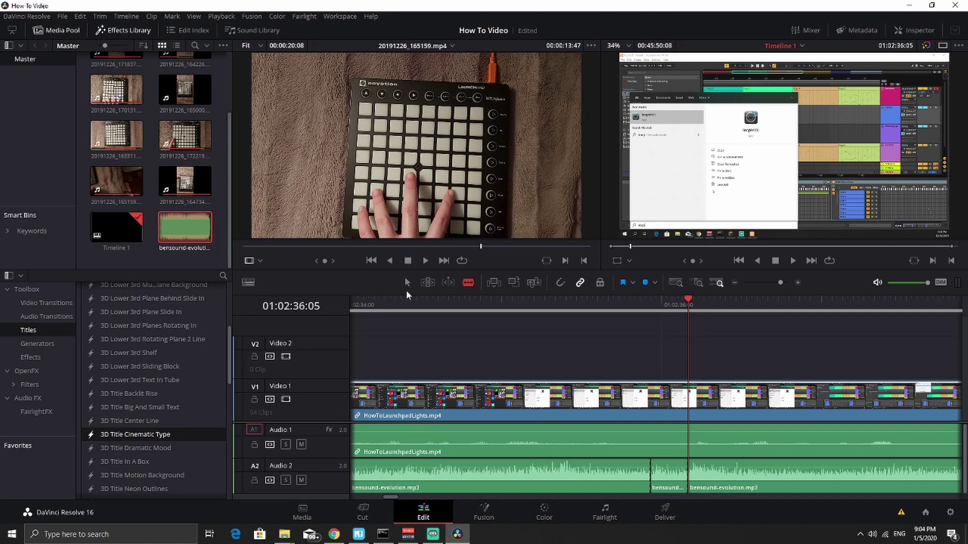
{"action": "left_click", "coordinate": [671, 470]}
{"action": "key", "text": "Delete"}
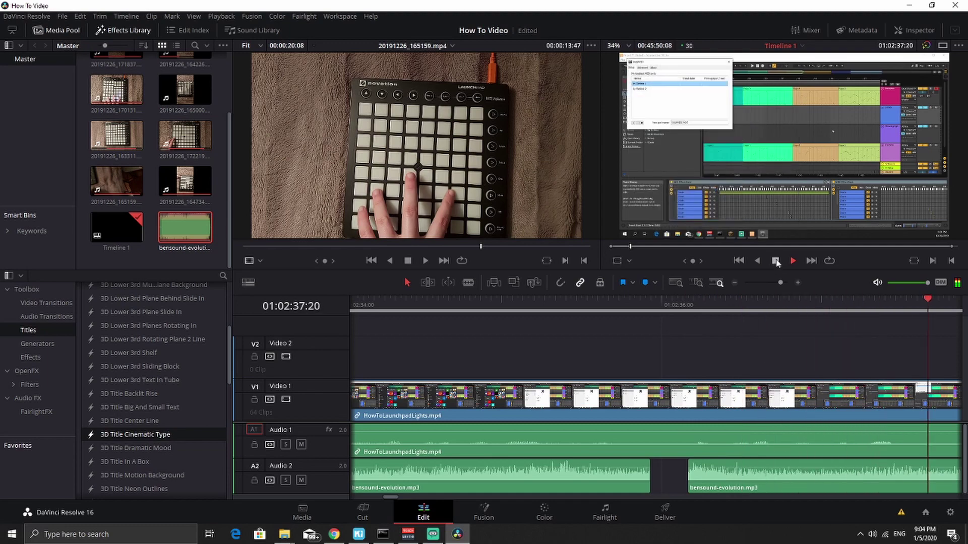
{"action": "left_click", "coordinate": [775, 261]}
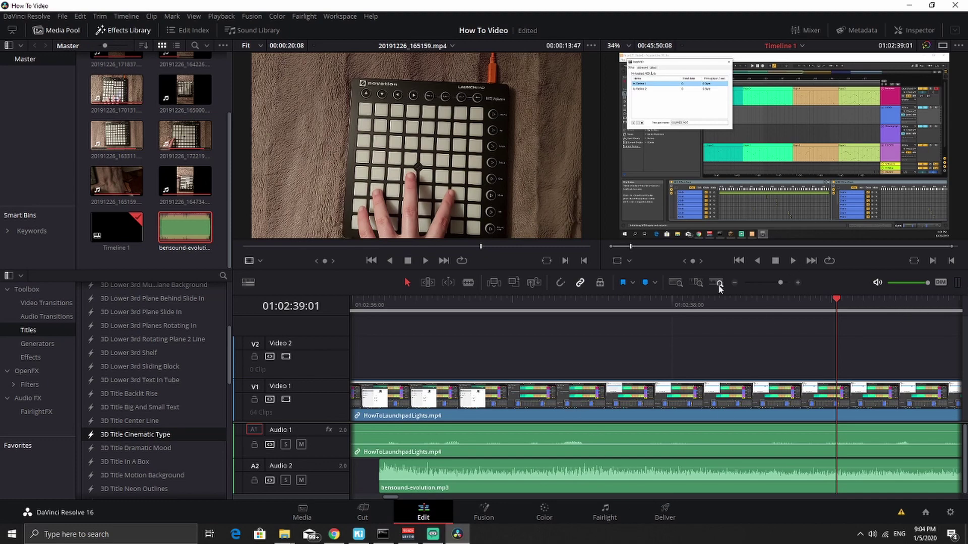
Zoom out and delete the long music clip on Audio 2
{"action": "left_click_drag", "start_coordinate": [778, 280], "coordinate": [767, 283]}
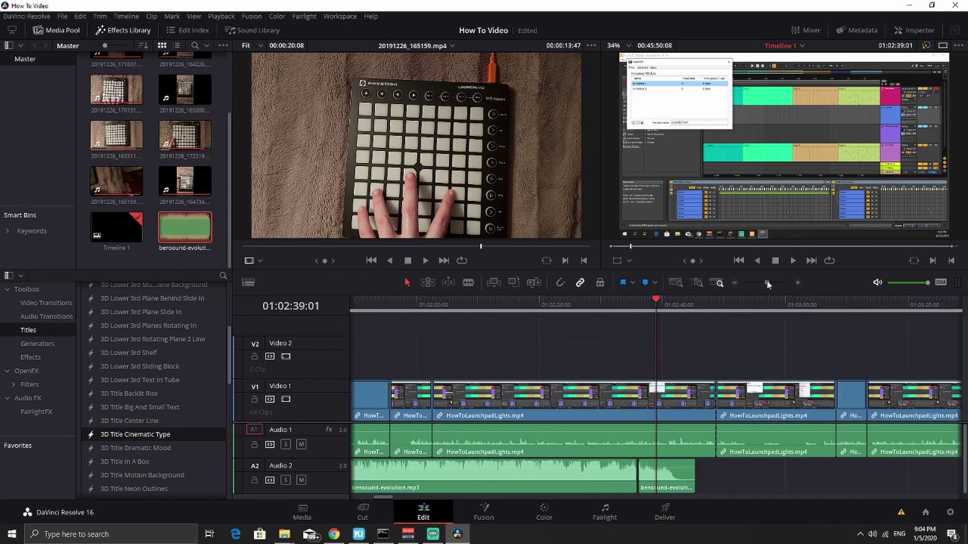
{"action": "left_click", "coordinate": [571, 462]}
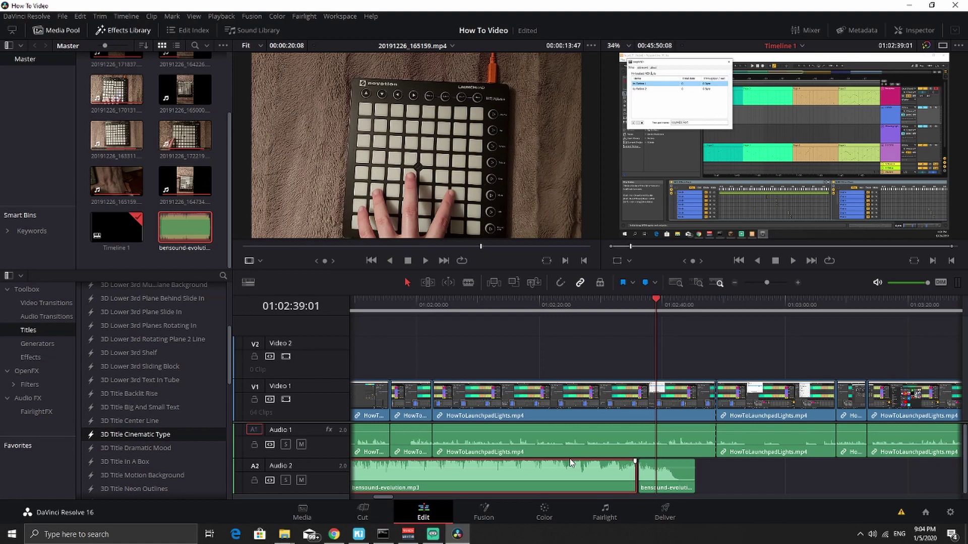
{"action": "key", "text": "Delete"}
Snap the remaining music clip to the start after the 3D title and raise its volume slightly
{"action": "left_click_drag", "start_coordinate": [686, 482], "coordinate": [643, 488]}
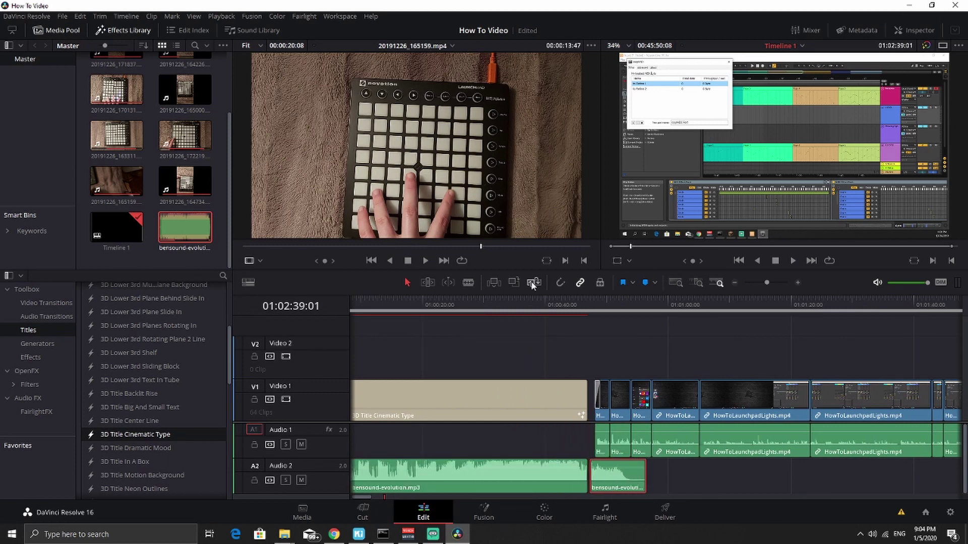
{"action": "left_click", "coordinate": [560, 283]}
{"action": "mouse_move", "coordinate": [611, 468]}
{"action": "left_mouse_down"}
{"action": "mouse_move", "coordinate": [621, 466]}
{"action": "mouse_move", "coordinate": [620, 481]}
{"action": "left_mouse_up"}
{"action": "left_click", "coordinate": [509, 301]}
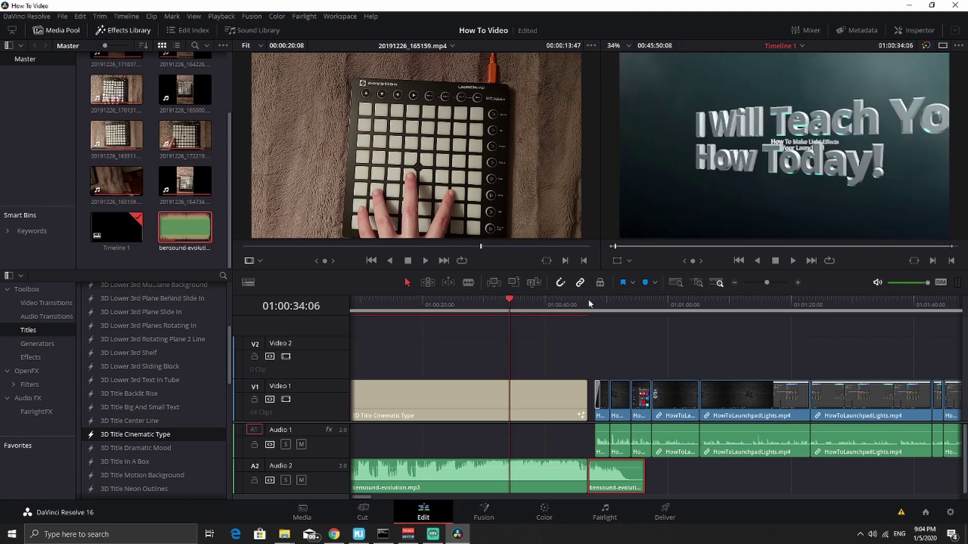
{"action": "left_click", "coordinate": [792, 259]}
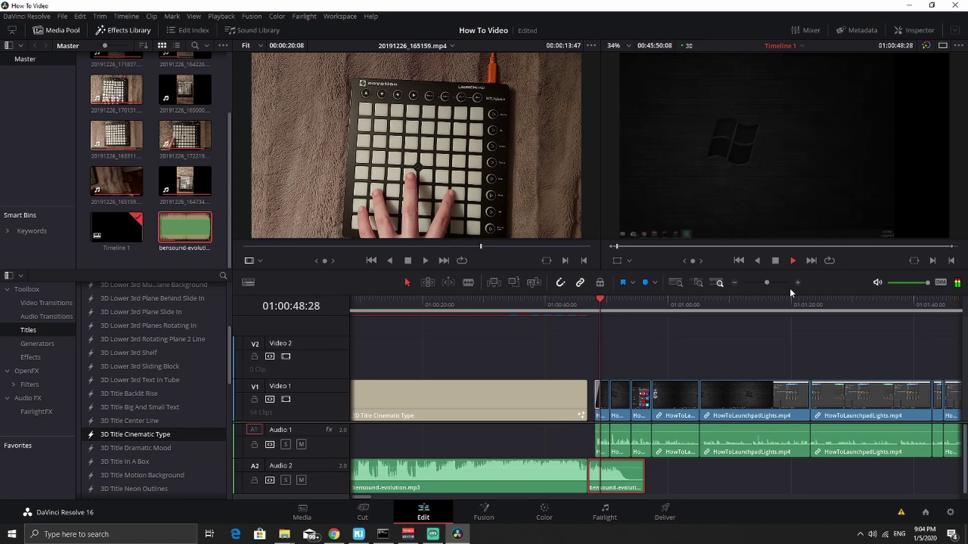
Trim the end of the short Audio 2 music clip and add a fade-out at its end
{"action": "left_click", "coordinate": [775, 260]}
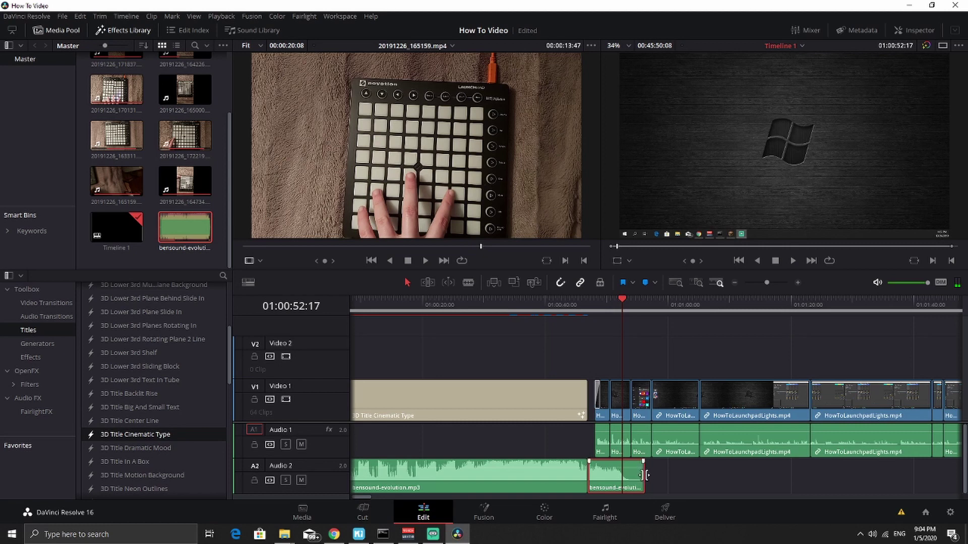
{"action": "left_click_drag", "start_coordinate": [646, 477], "coordinate": [637, 476]}
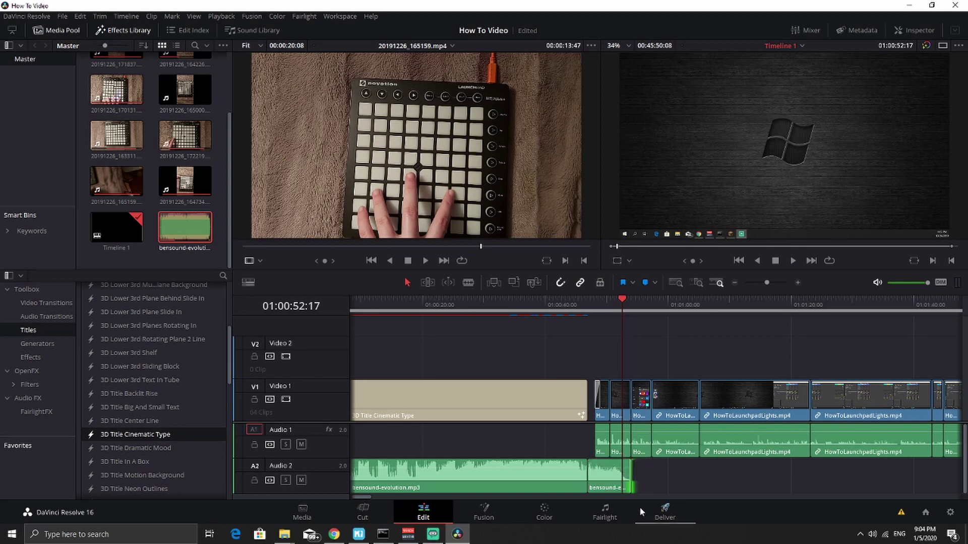
{"action": "left_click", "coordinate": [793, 261]}
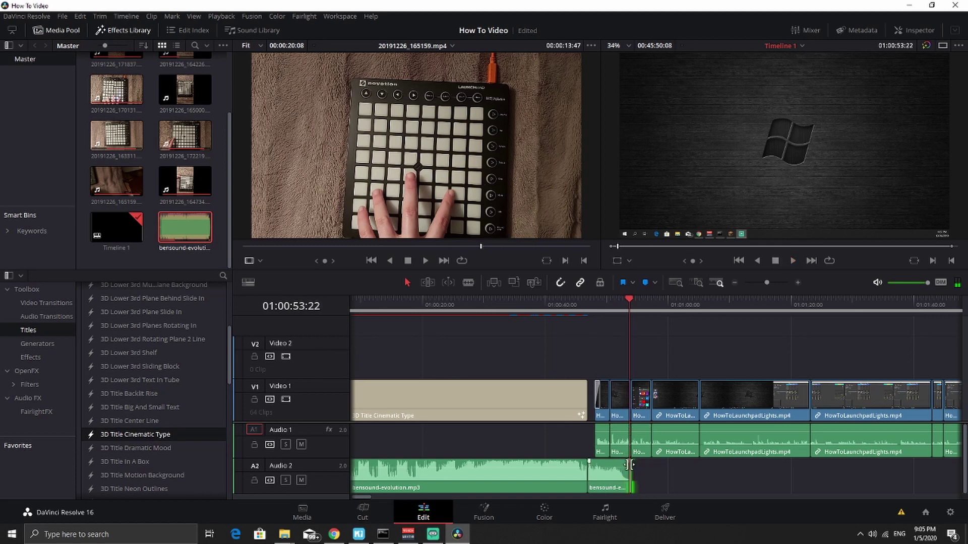
{"action": "left_click_drag", "start_coordinate": [629, 462], "coordinate": [589, 463]}
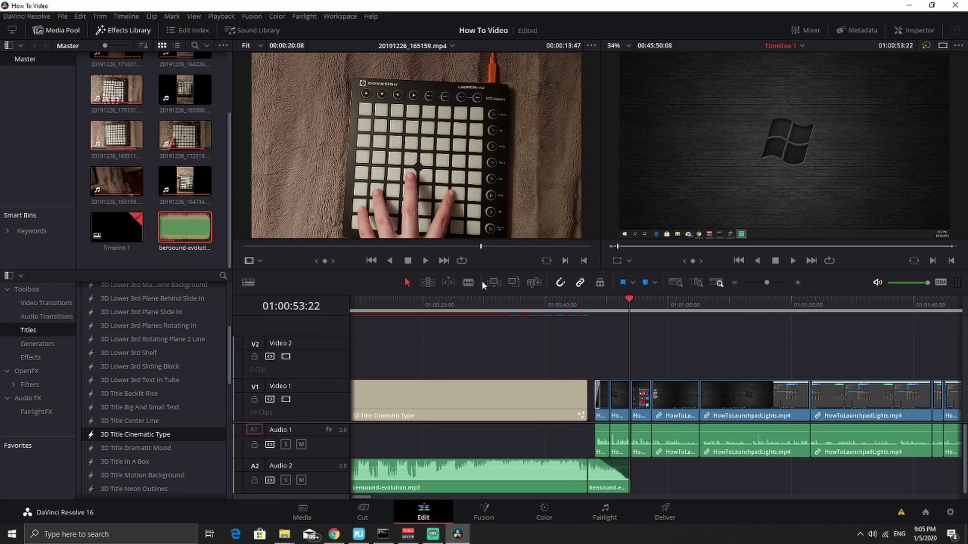
{"action": "left_click_drag", "start_coordinate": [628, 305], "coordinate": [563, 304]}
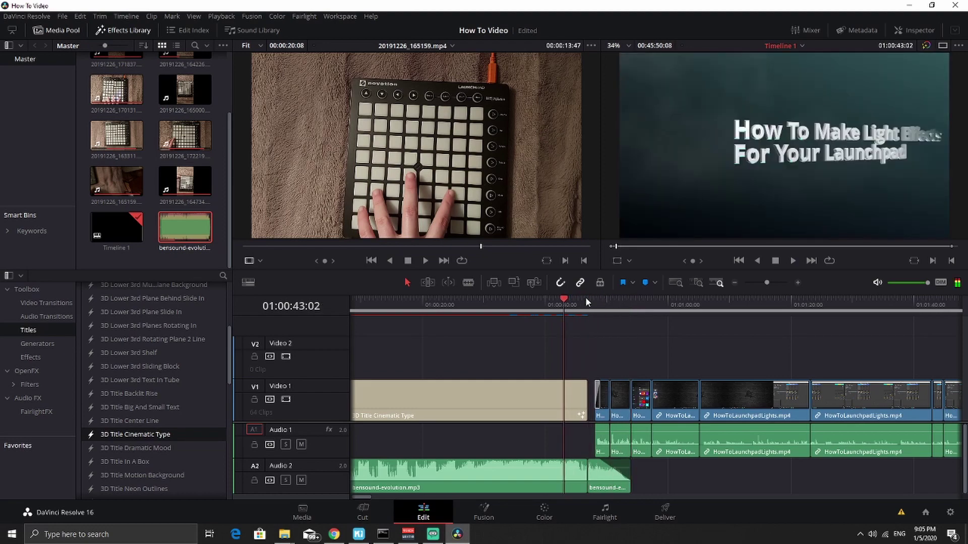
{"action": "left_click", "coordinate": [792, 261]}
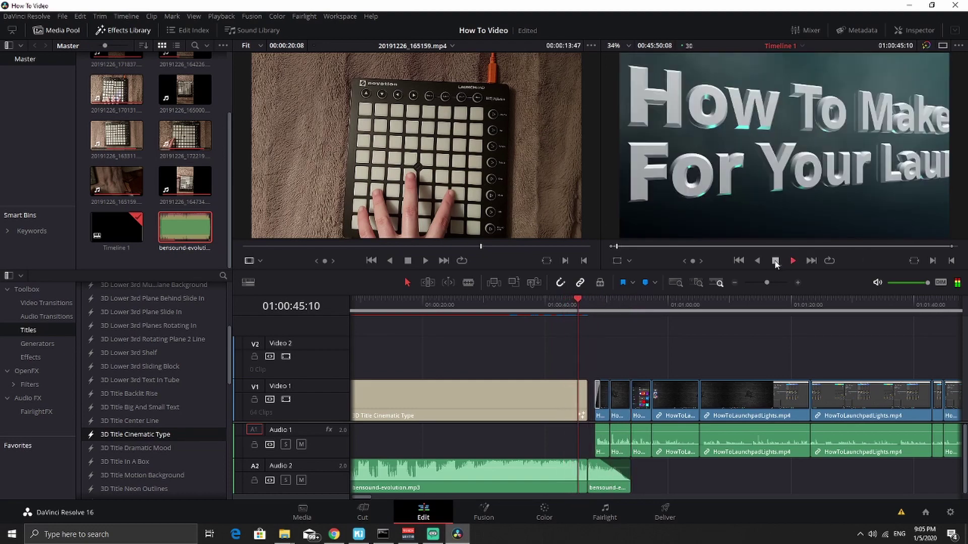
{"action": "left_click", "coordinate": [775, 262]}
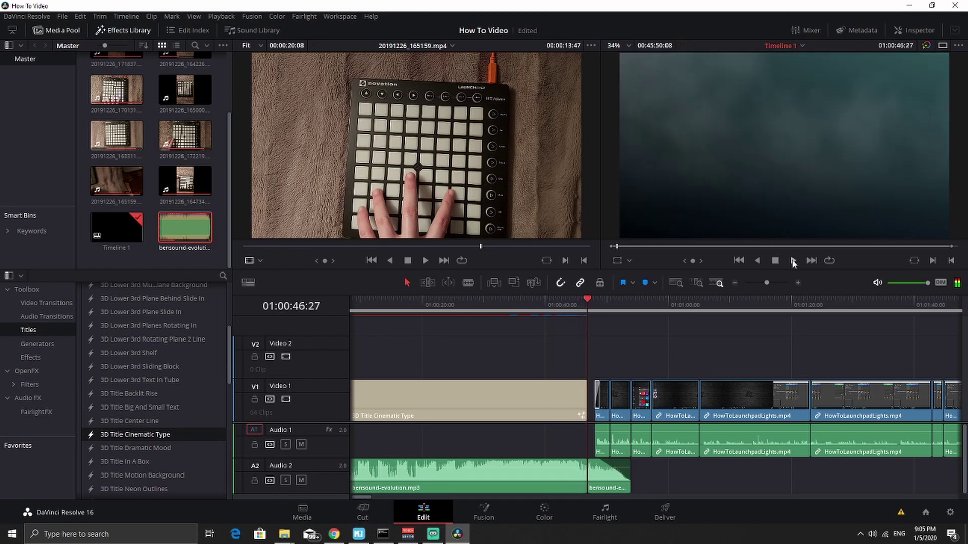
{"action": "left_click", "coordinate": [793, 261]}
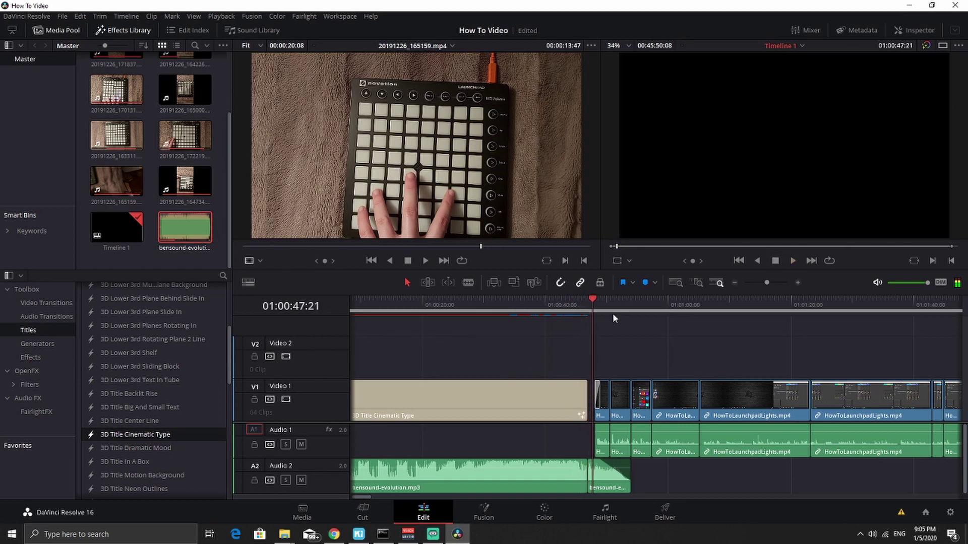
{"action": "left_click_drag", "start_coordinate": [595, 298], "coordinate": [591, 301]}
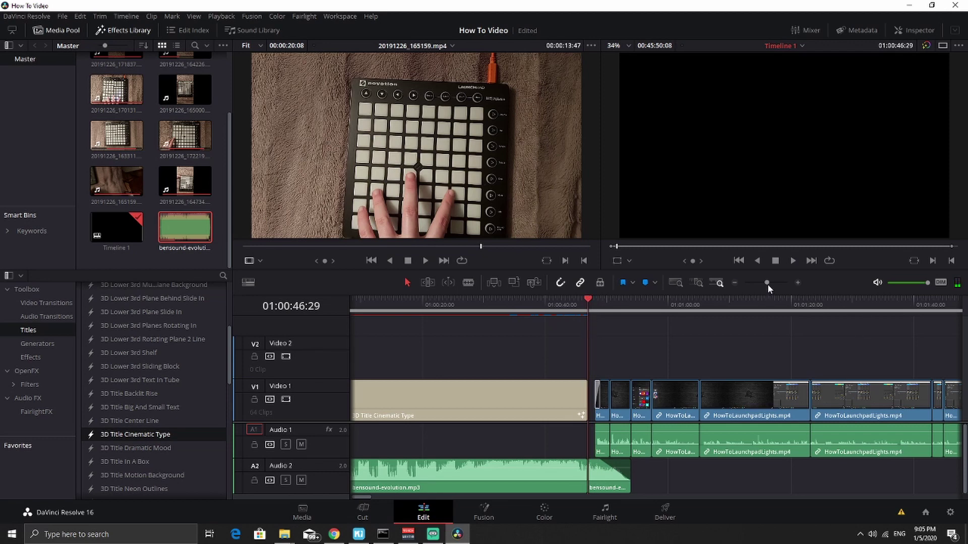
Split the music at 01:00:47:01, move the split piece onto Audio 1, and mute Audio 1
{"action": "left_click_drag", "start_coordinate": [767, 283], "coordinate": [788, 283]}
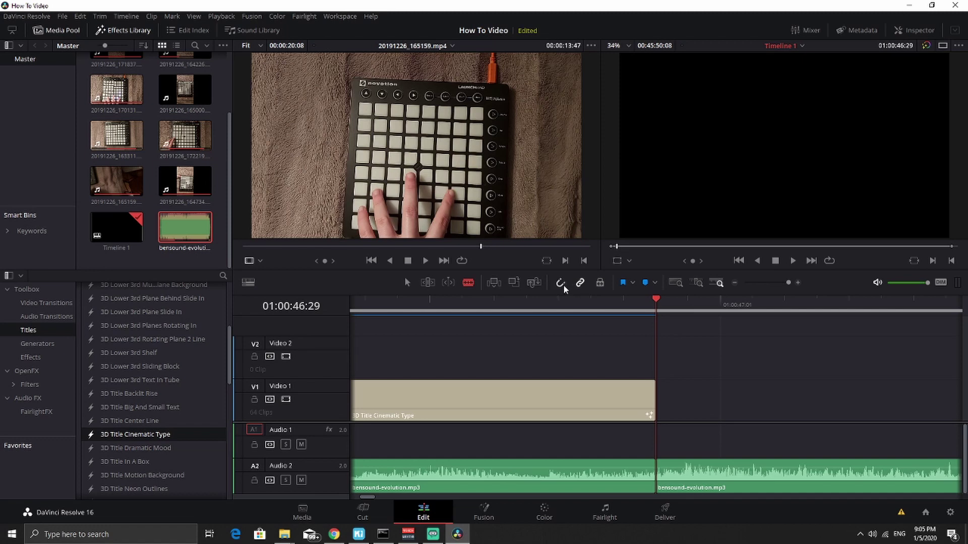
{"action": "left_click_drag", "start_coordinate": [656, 302], "coordinate": [734, 310]}
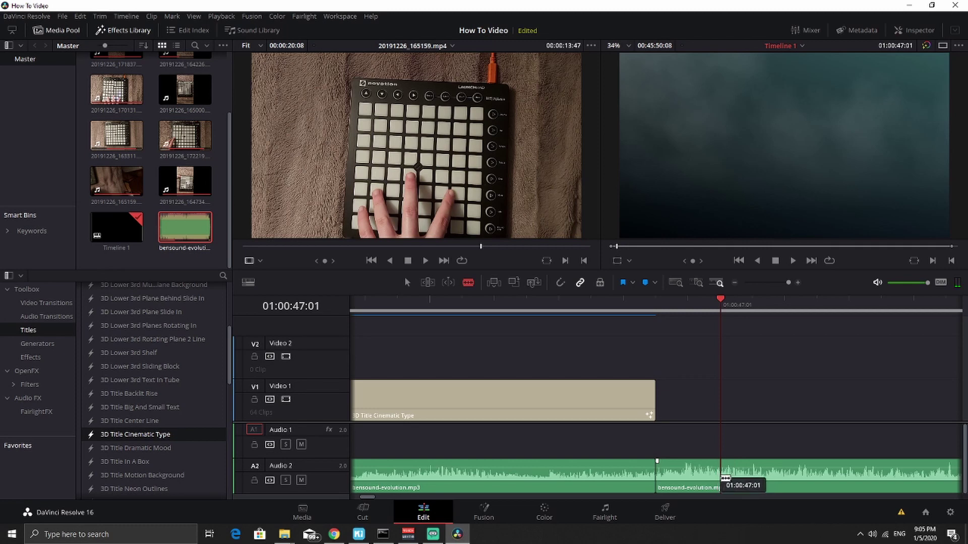
{"action": "left_click", "coordinate": [724, 478]}
{"action": "key", "text": "a"}
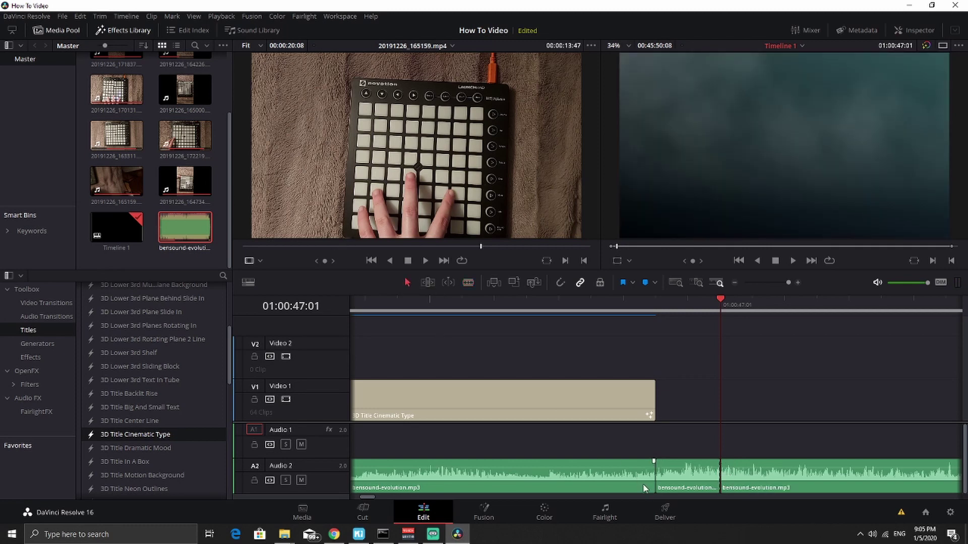
{"action": "left_click_drag", "start_coordinate": [688, 475], "coordinate": [687, 442]}
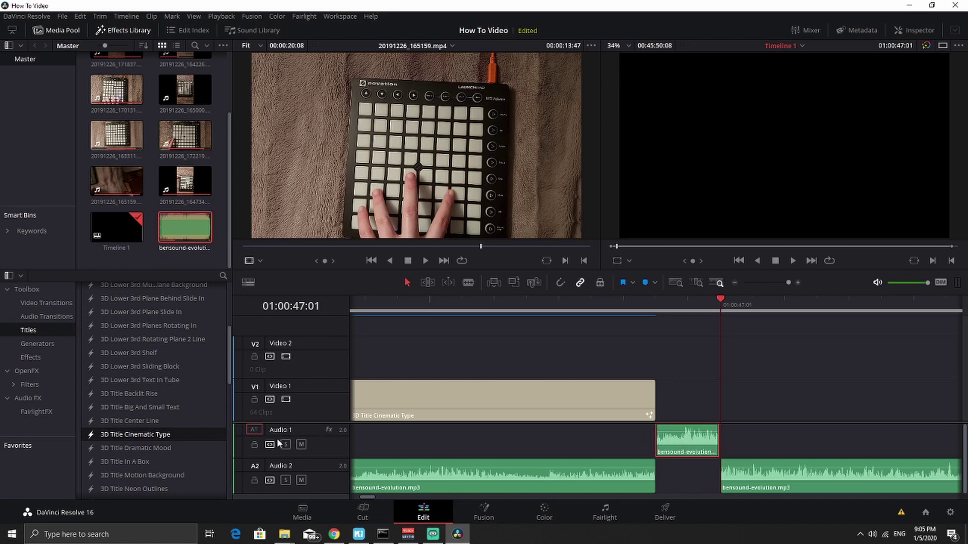
{"action": "left_click", "coordinate": [302, 444]}
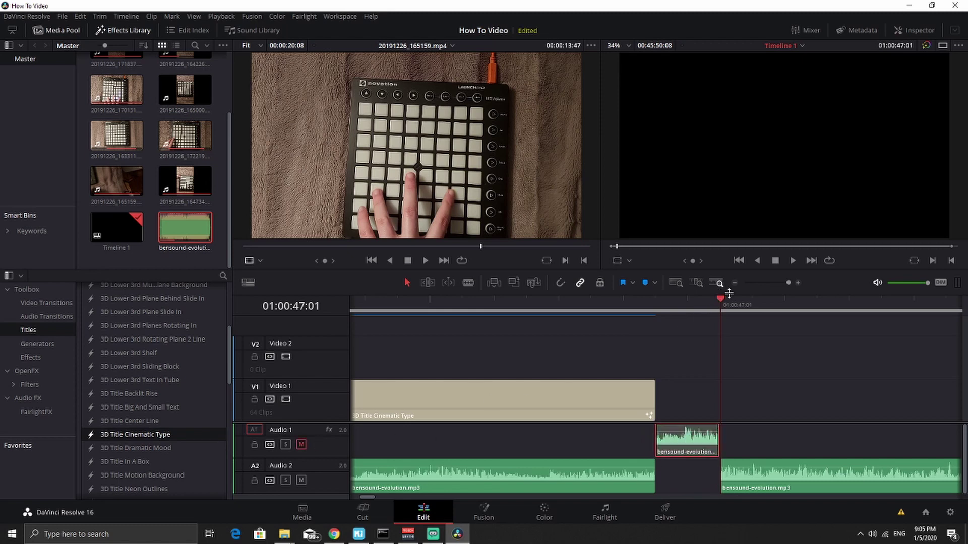
{"action": "left_click_drag", "start_coordinate": [761, 282], "coordinate": [775, 285]}
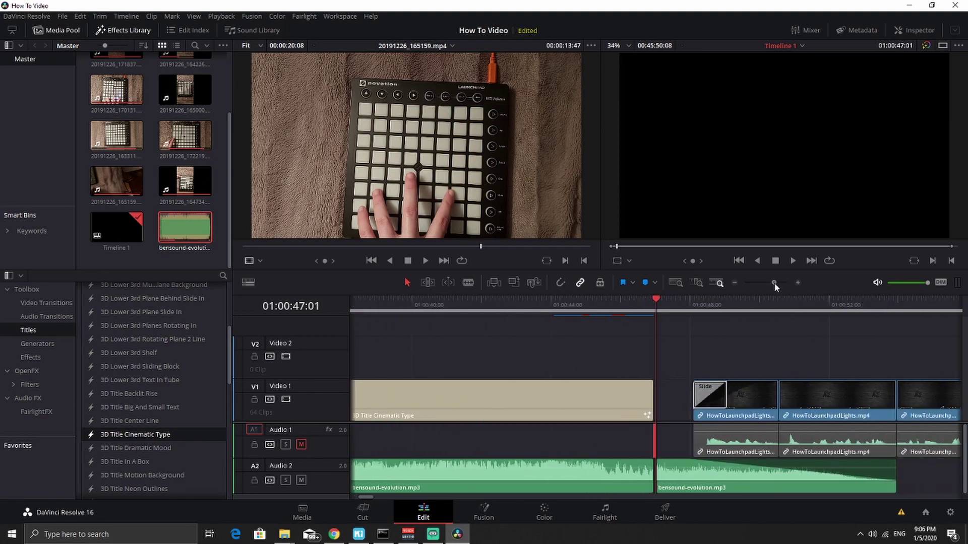
Nudge the second bensound-evolution clip against the first and preview the join
{"action": "left_click", "coordinate": [695, 475]}
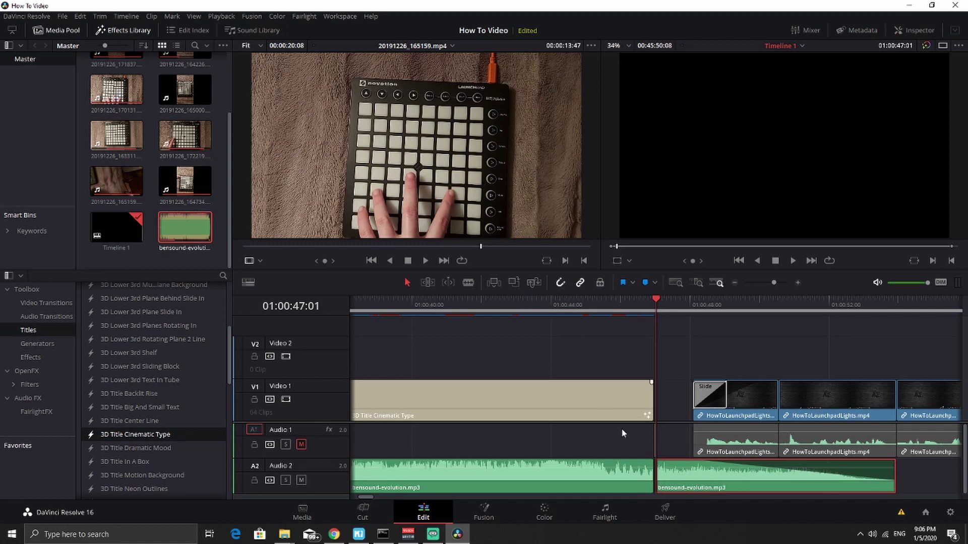
{"action": "left_click_drag", "start_coordinate": [678, 485], "coordinate": [676, 485]}
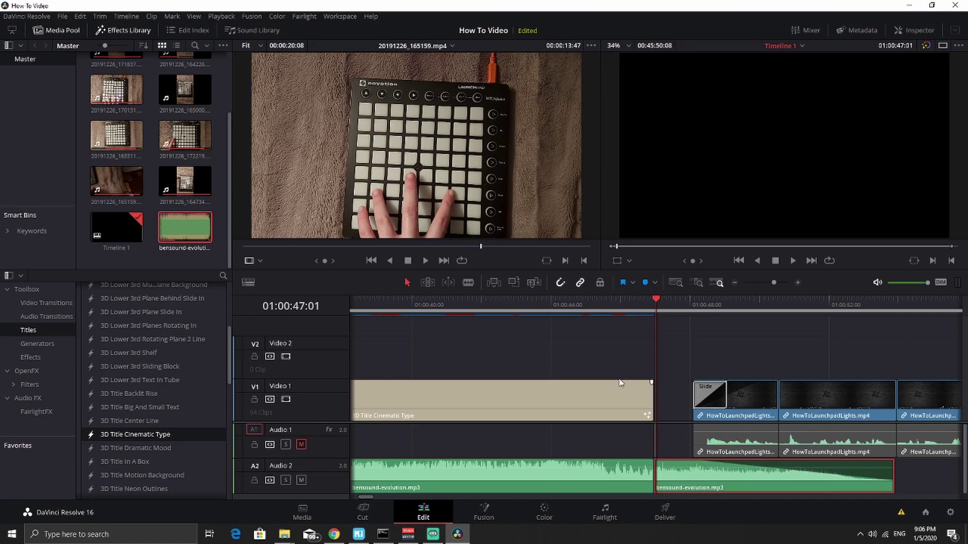
{"action": "left_click", "coordinate": [560, 304]}
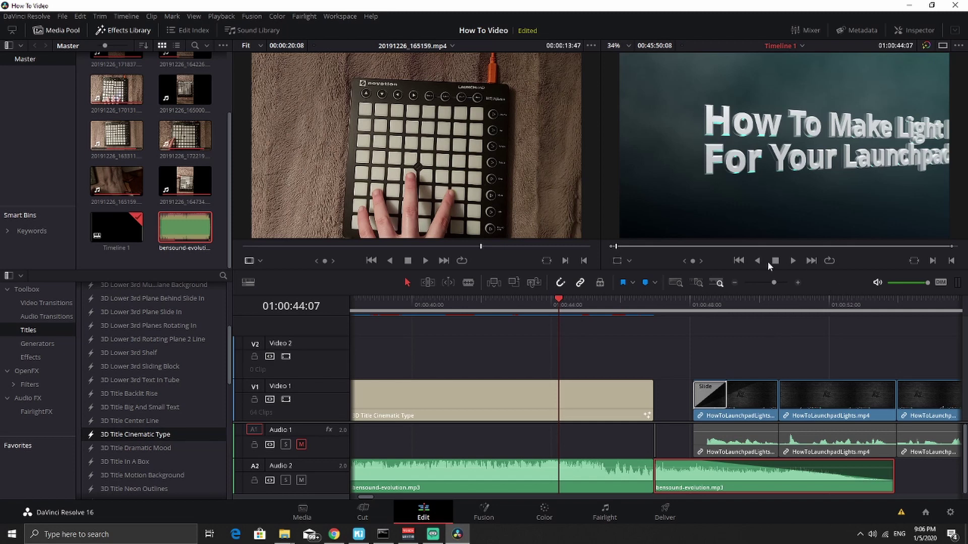
{"action": "left_click", "coordinate": [790, 260]}
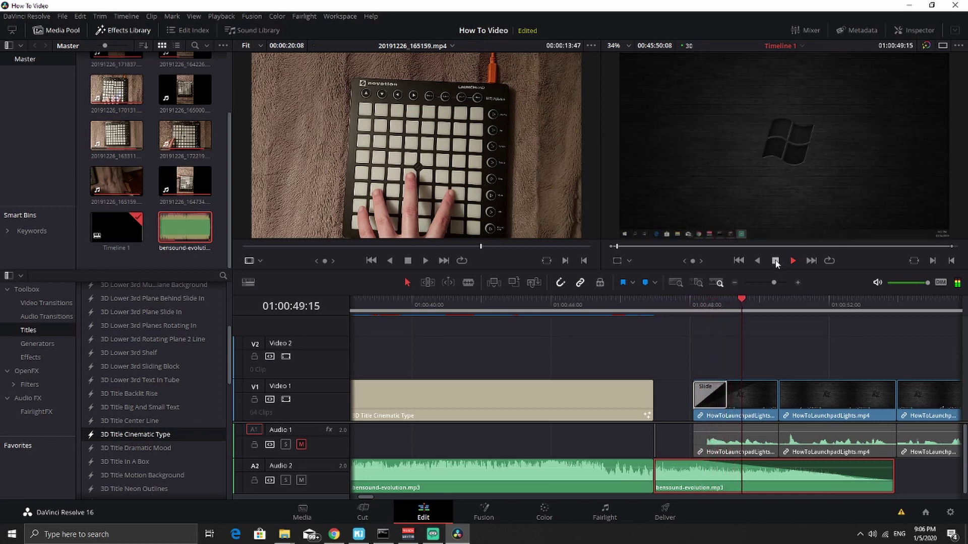
{"action": "left_click", "coordinate": [776, 260]}
Lower the second music clip's volume slightly and replay the music join
{"action": "left_click_drag", "start_coordinate": [698, 481], "coordinate": [703, 465]}
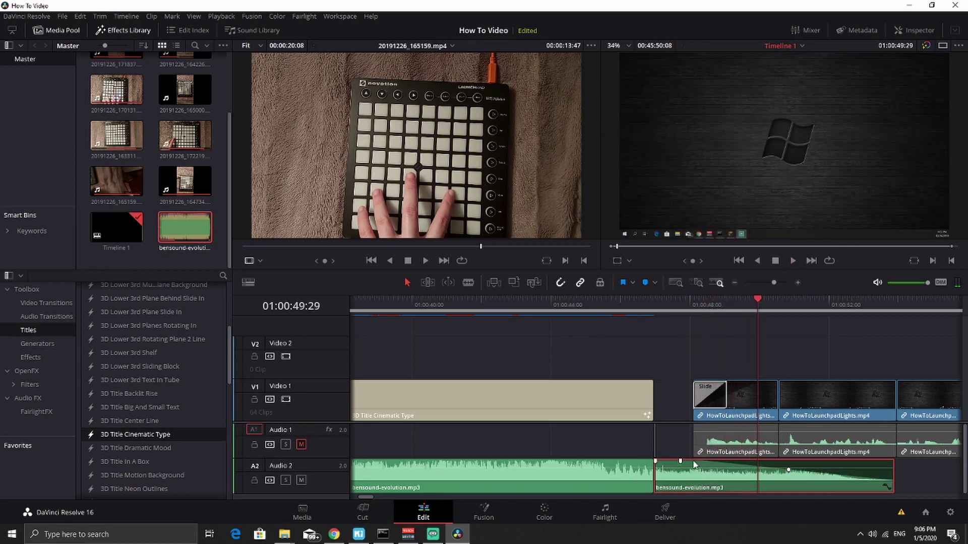
{"action": "left_click", "coordinate": [631, 305]}
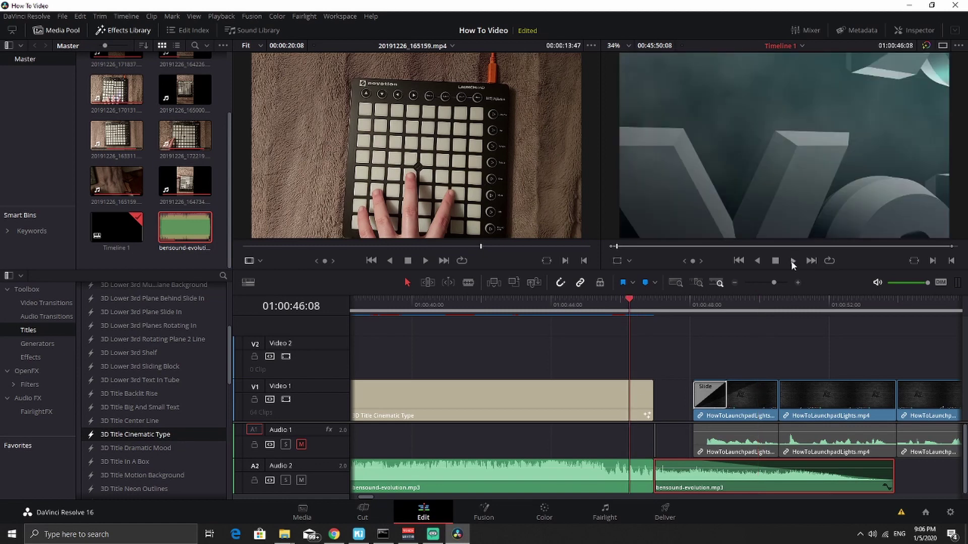
{"action": "left_click", "coordinate": [793, 261]}
{"action": "left_click", "coordinate": [775, 261]}
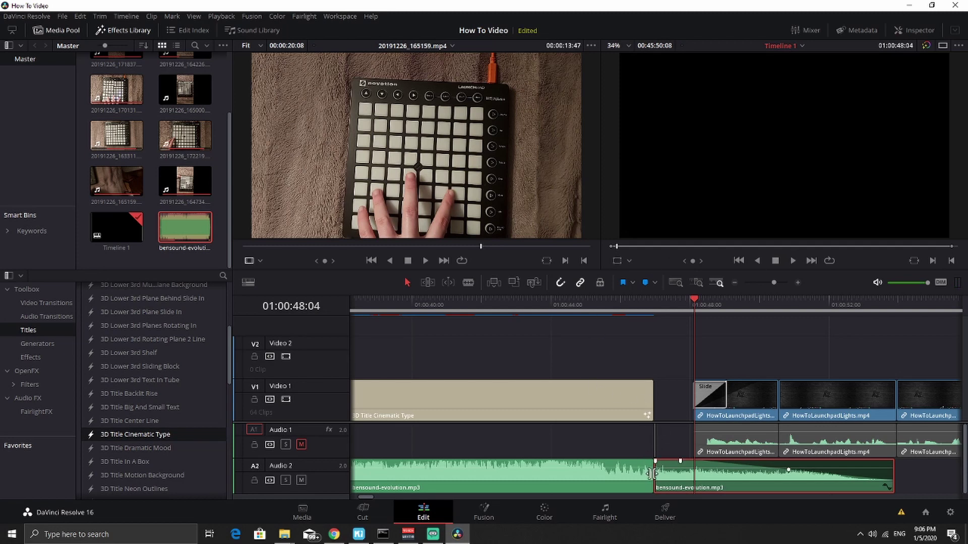
{"action": "left_click", "coordinate": [602, 304]}
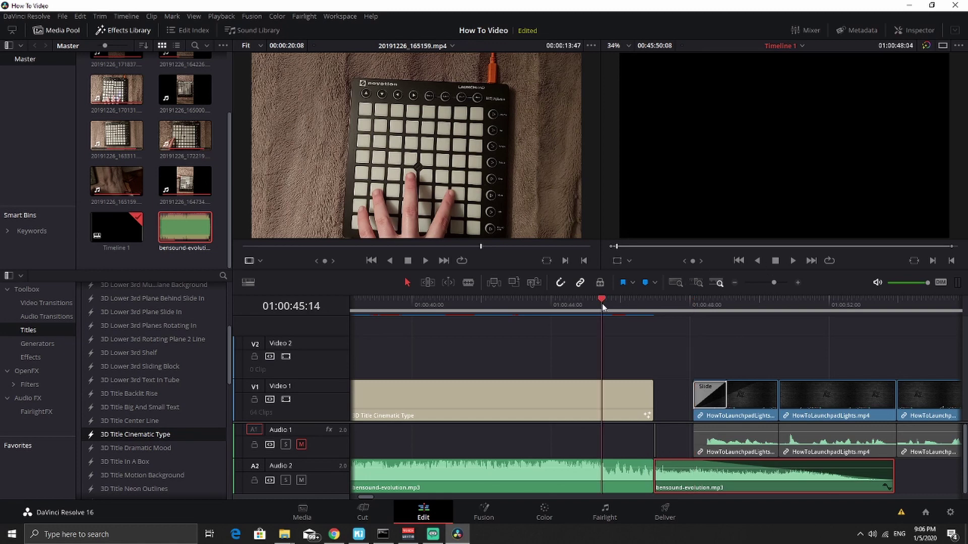
{"action": "left_click", "coordinate": [792, 260]}
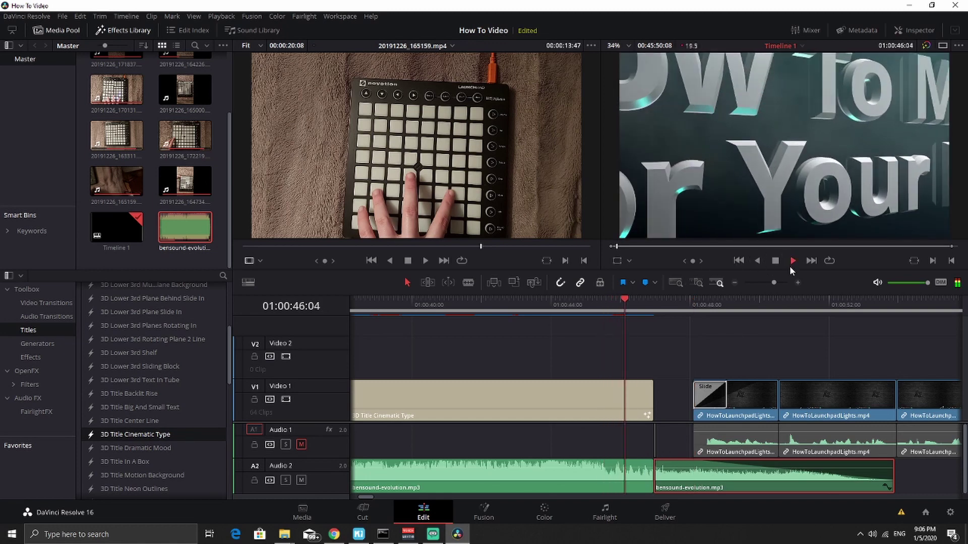
{"action": "left_click", "coordinate": [792, 261]}
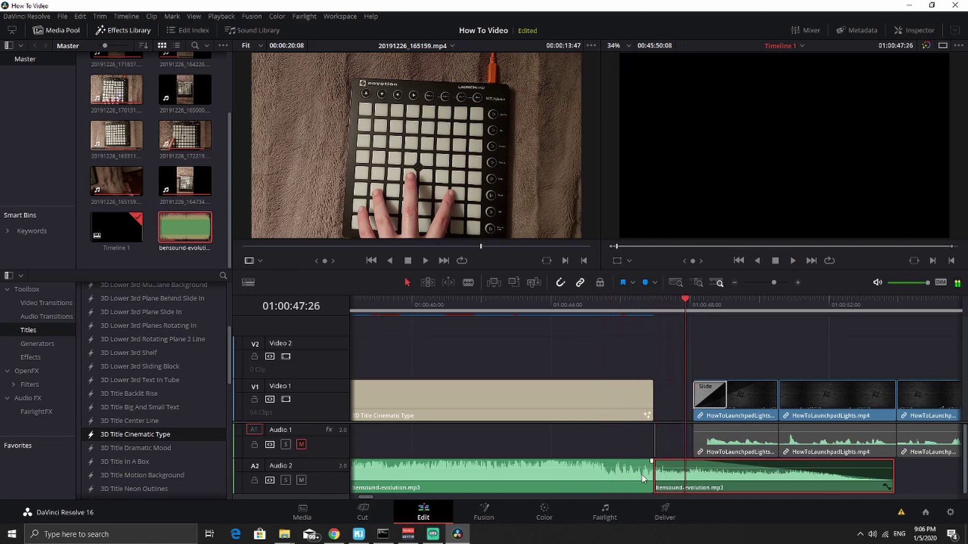
Add and fine-tune a fade-out at the first music clip's end, then unmute Audio 1
{"action": "mouse_move", "coordinate": [652, 461]}
{"action": "left_mouse_down"}
{"action": "mouse_move", "coordinate": [640, 461]}
{"action": "mouse_move", "coordinate": [690, 462]}
{"action": "mouse_move", "coordinate": [650, 466]}
{"action": "mouse_move", "coordinate": [660, 461]}
{"action": "left_mouse_up"}
{"action": "left_click", "coordinate": [578, 302]}
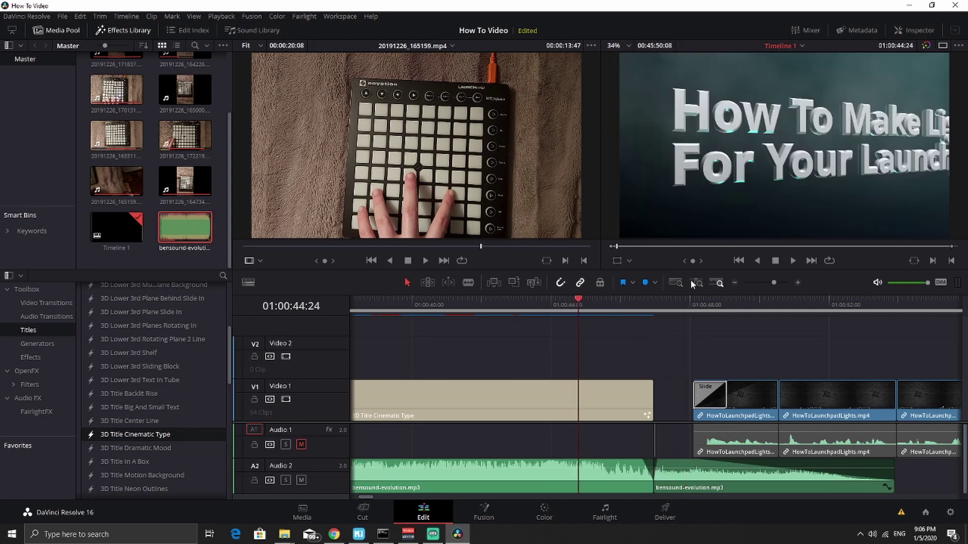
{"action": "left_click", "coordinate": [792, 260]}
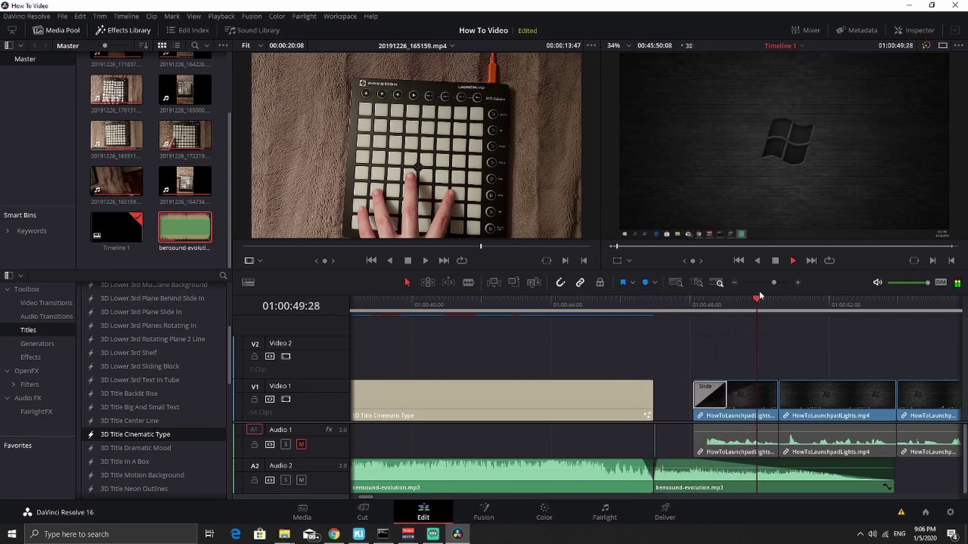
{"action": "left_click", "coordinate": [776, 261]}
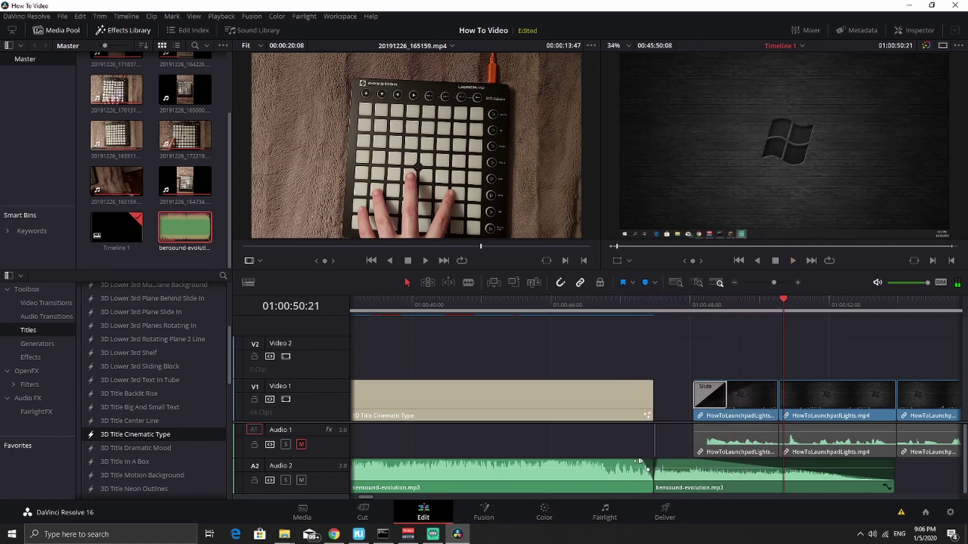
{"action": "left_click_drag", "start_coordinate": [639, 461], "coordinate": [644, 461]}
{"action": "left_click", "coordinate": [566, 301]}
{"action": "left_click", "coordinate": [790, 260]}
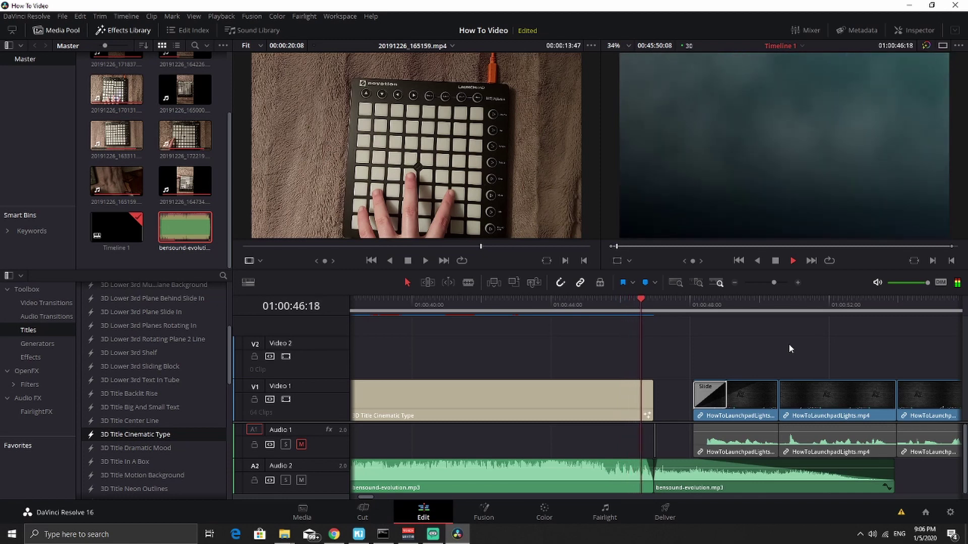
{"action": "left_click", "coordinate": [775, 261]}
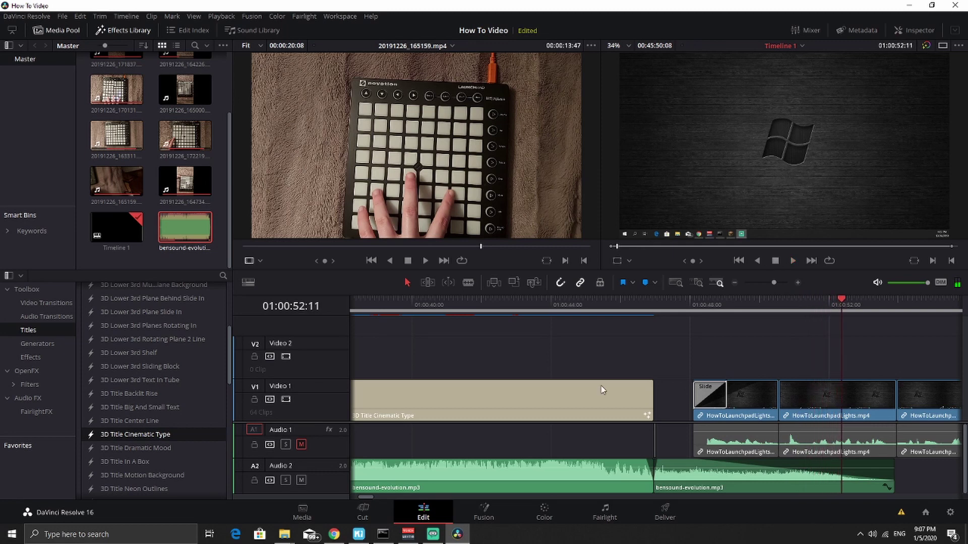
{"action": "left_click", "coordinate": [301, 444]}
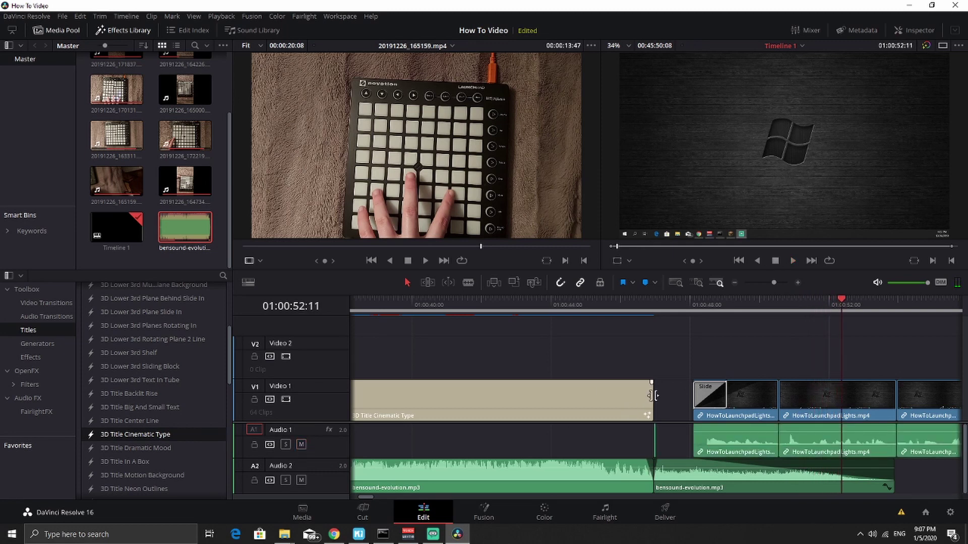
Extend the 3D title clip on Video 1 to meet the first Launchpad clip and play from the start
{"action": "left_click_drag", "start_coordinate": [652, 395], "coordinate": [692, 395]}
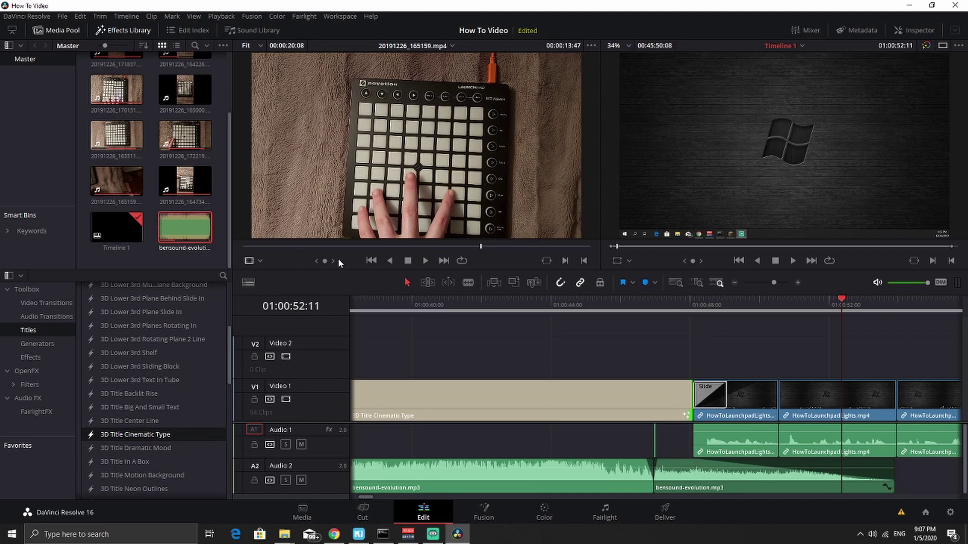
{"action": "left_click", "coordinate": [655, 433]}
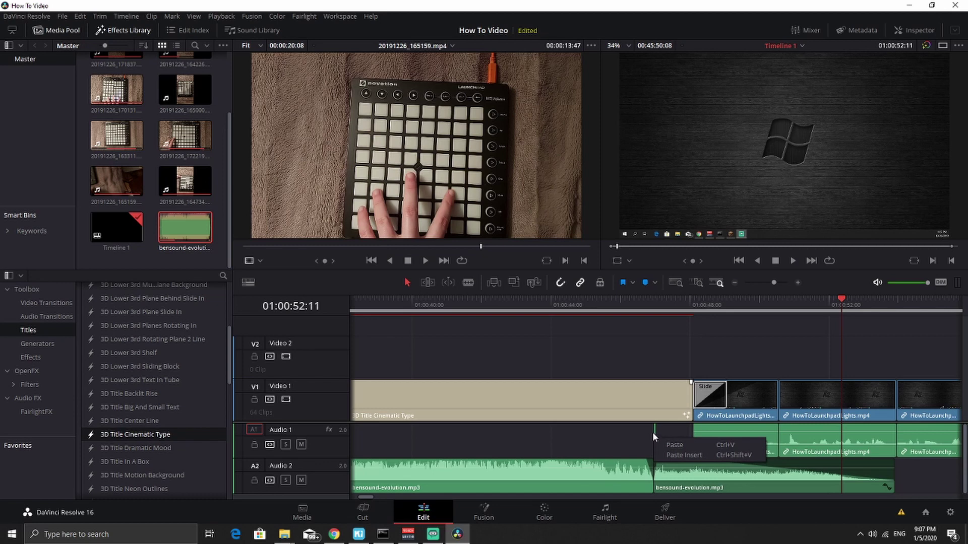
{"action": "left_click", "coordinate": [652, 431]}
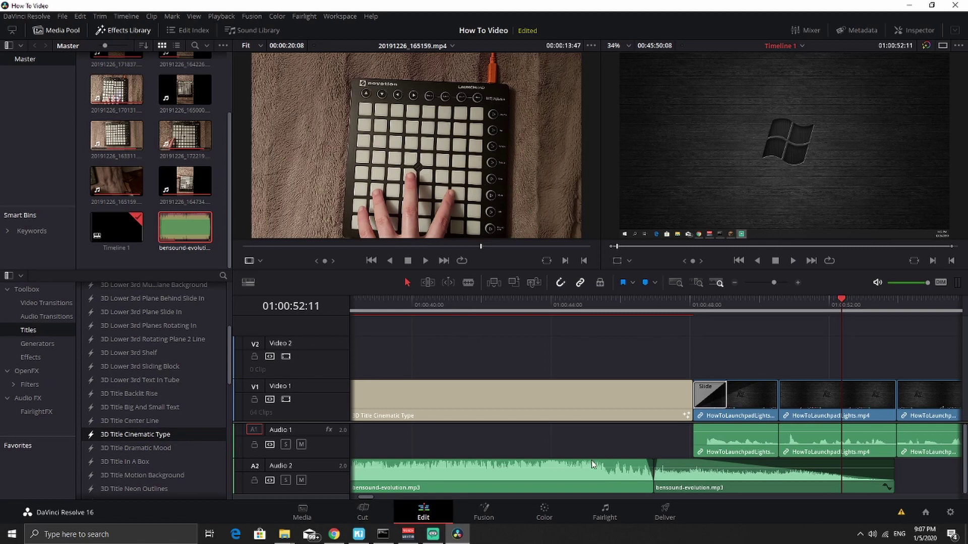
{"action": "key", "text": "Home"}
{"action": "key", "text": "space"}
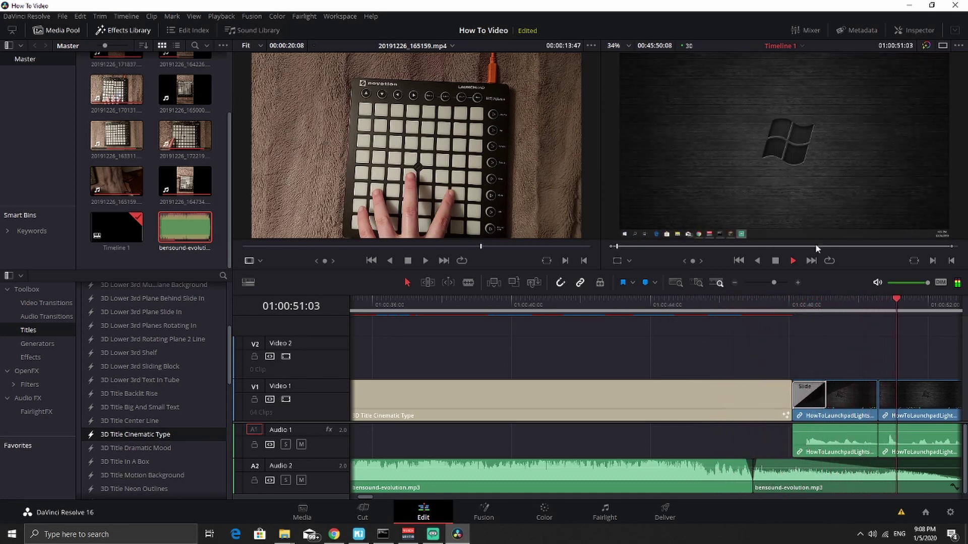
Review the intro music from the title and move the Audio 2 fade point later
{"action": "left_click", "coordinate": [792, 260]}
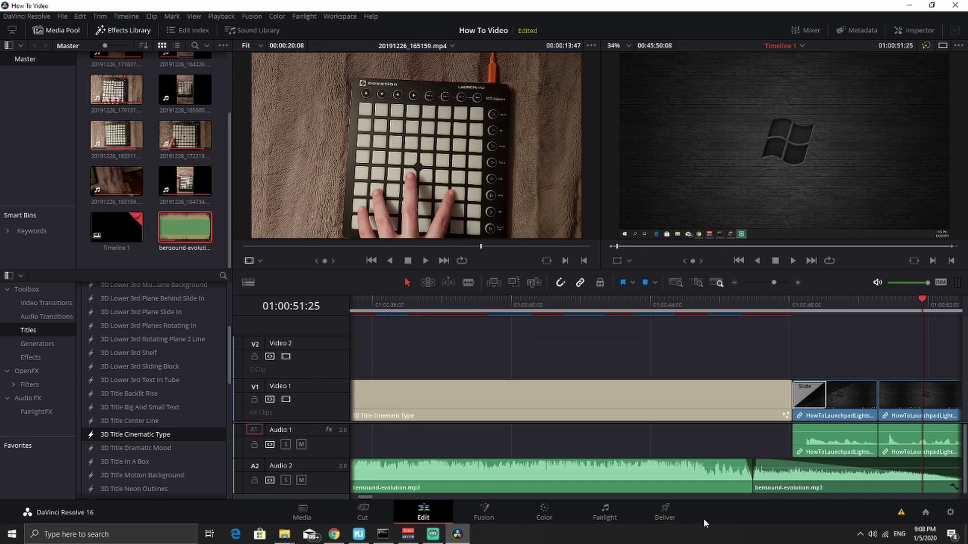
{"action": "left_click", "coordinate": [679, 300]}
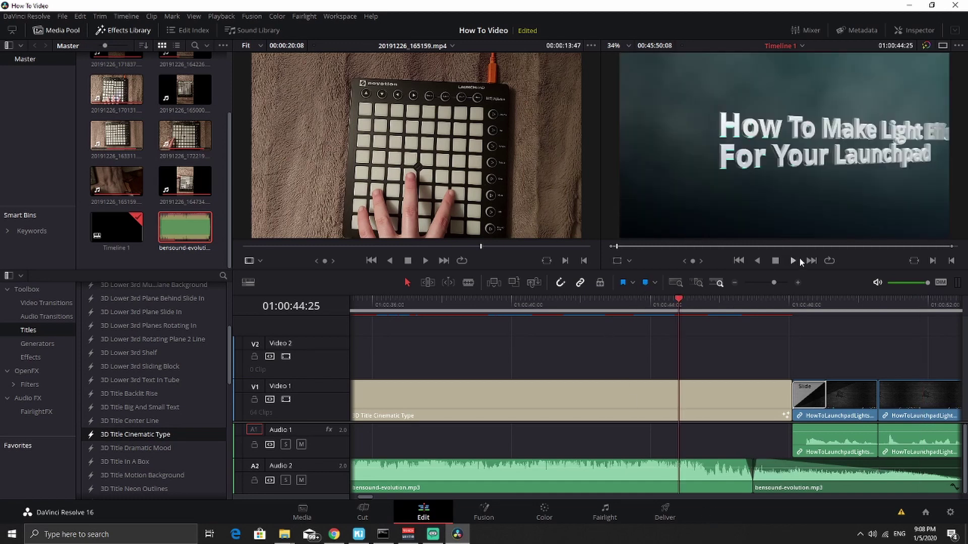
{"action": "left_click", "coordinate": [793, 261]}
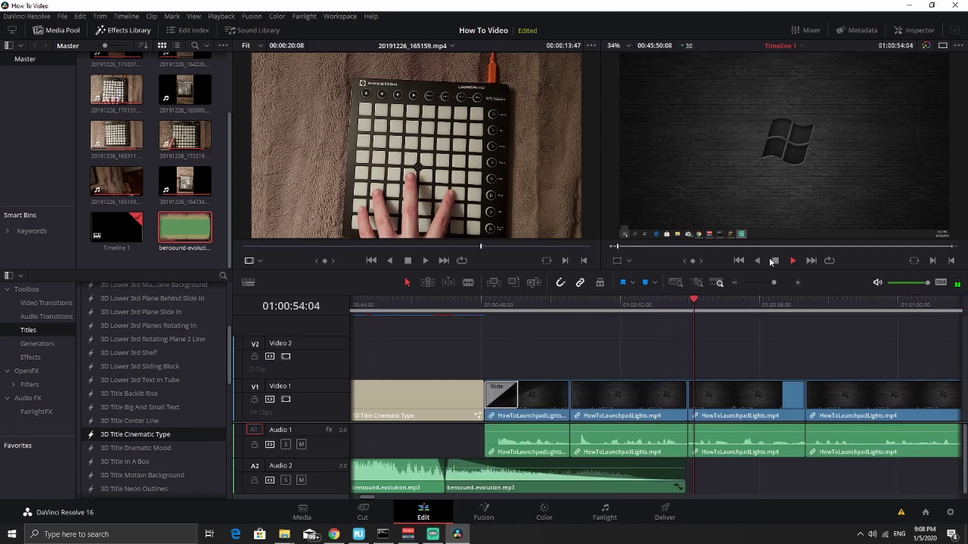
{"action": "left_click", "coordinate": [775, 261]}
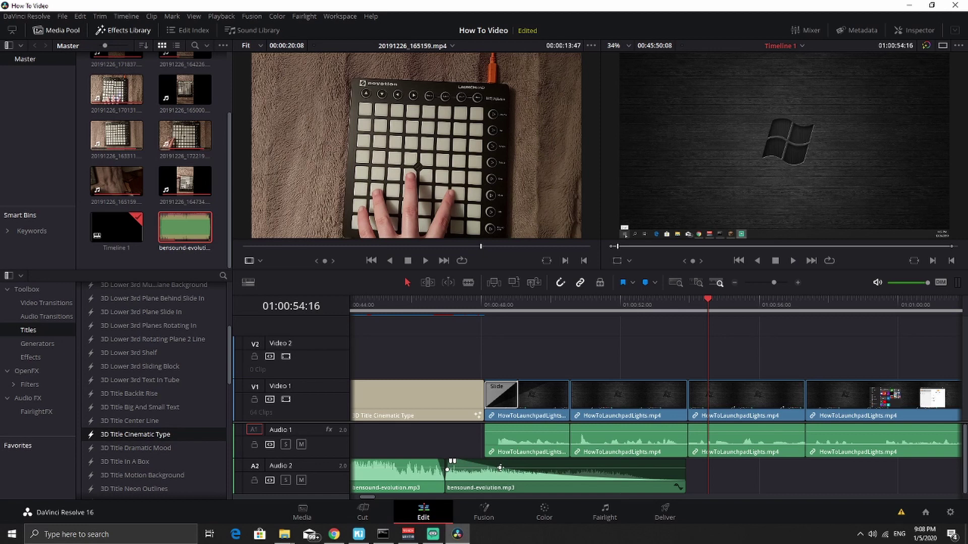
{"action": "left_click_drag", "start_coordinate": [500, 468], "coordinate": [513, 467]}
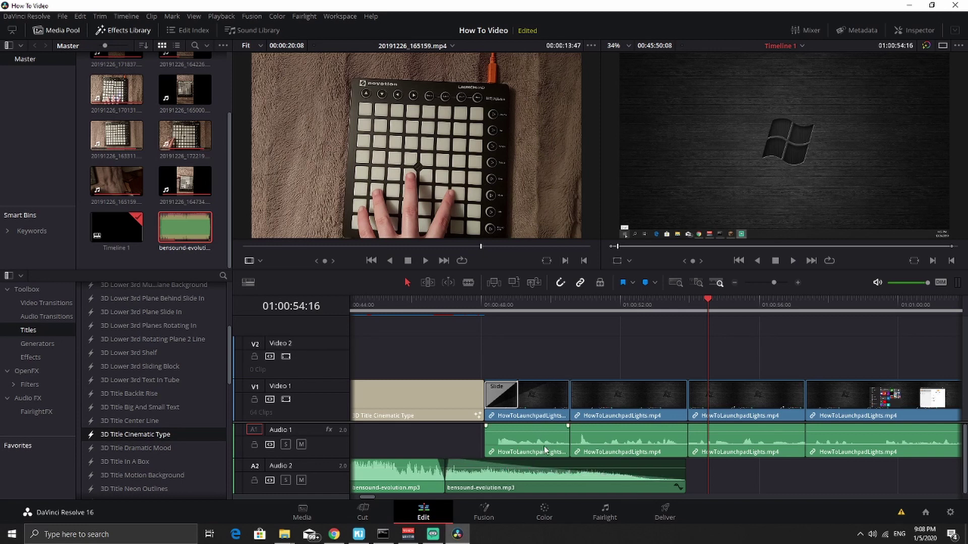
Boost the first Launchpad clip's audio to 12.21 dB, check it, and save the project
{"action": "left_click_drag", "start_coordinate": [523, 432], "coordinate": [527, 429]}
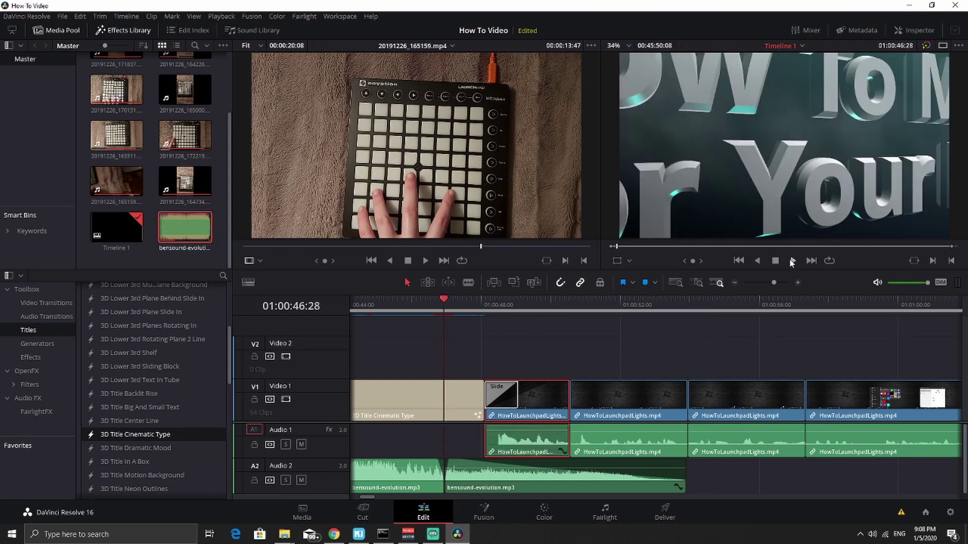
{"action": "left_click", "coordinate": [793, 261]}
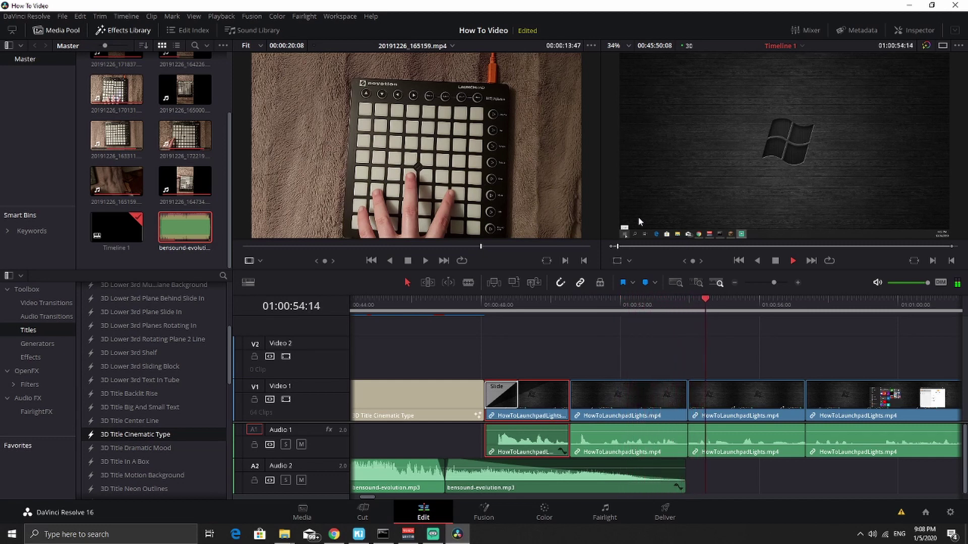
{"action": "key", "text": "ctrl+s"}
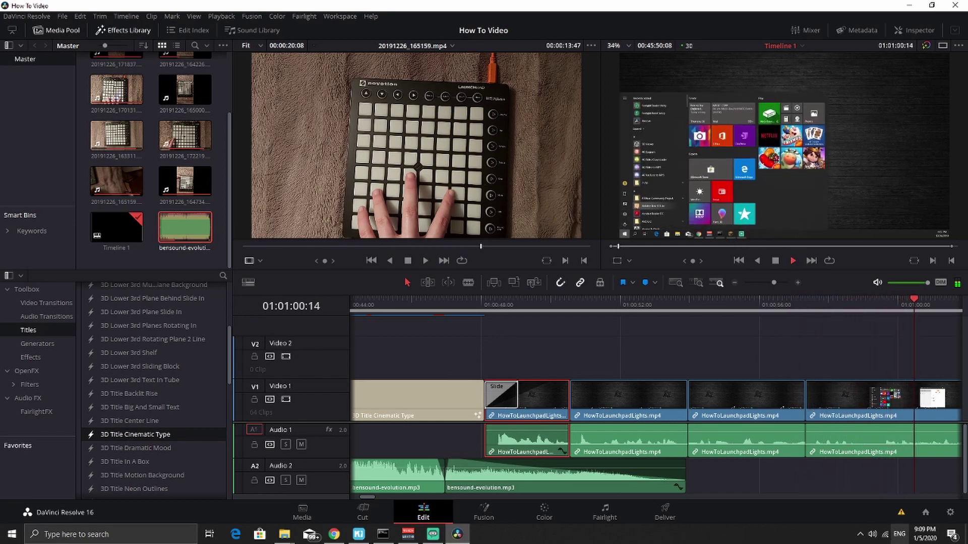
Close the error console, stop playback, and scroll the timeline to the edit's end near 01:46
{"action": "left_click", "coordinate": [900, 512]}
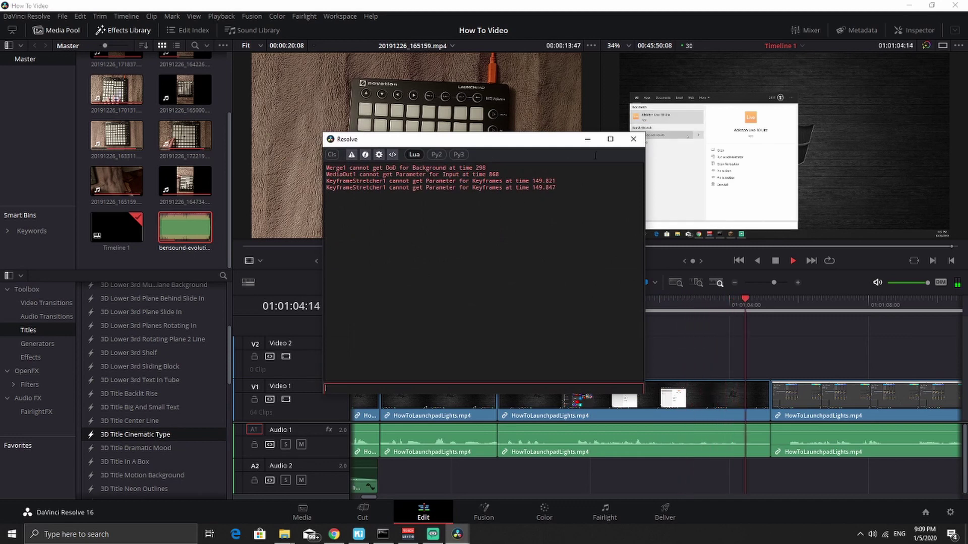
{"action": "left_click", "coordinate": [634, 139]}
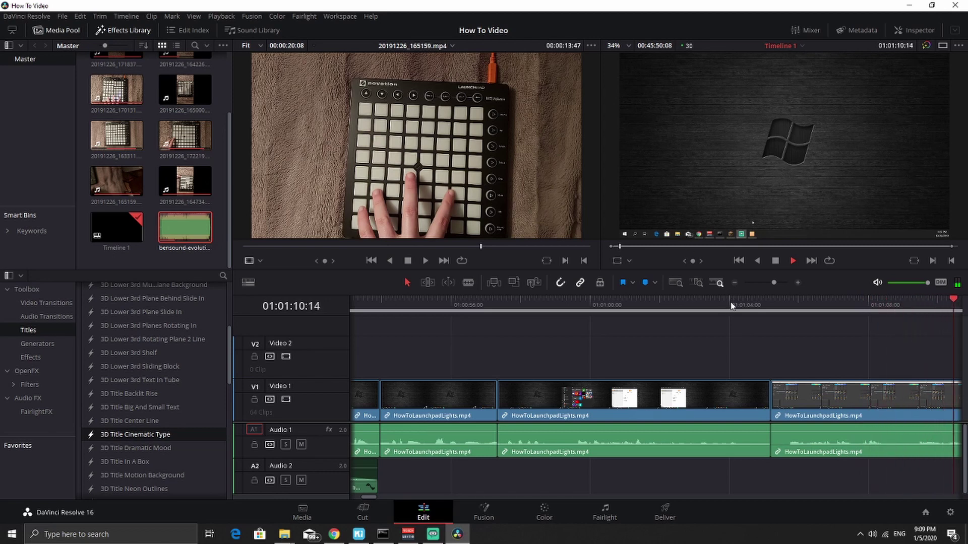
{"action": "left_click", "coordinate": [775, 261]}
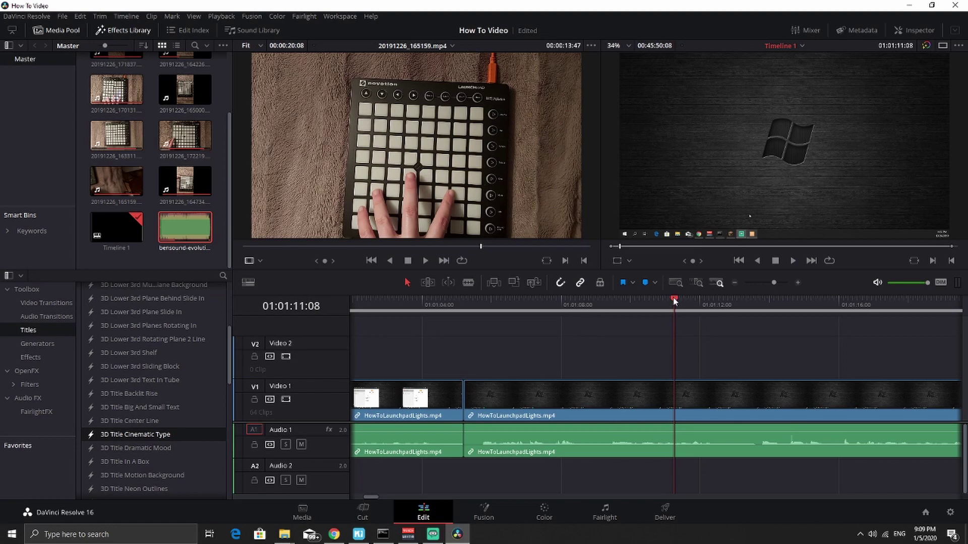
{"action": "left_click_drag", "start_coordinate": [673, 298], "coordinate": [805, 309]}
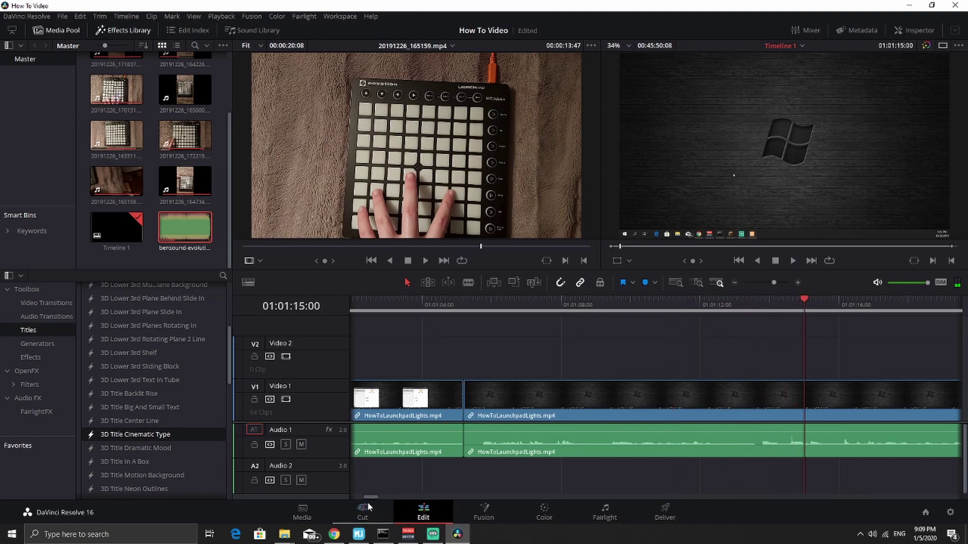
{"action": "left_click_drag", "start_coordinate": [369, 495], "coordinate": [952, 448]}
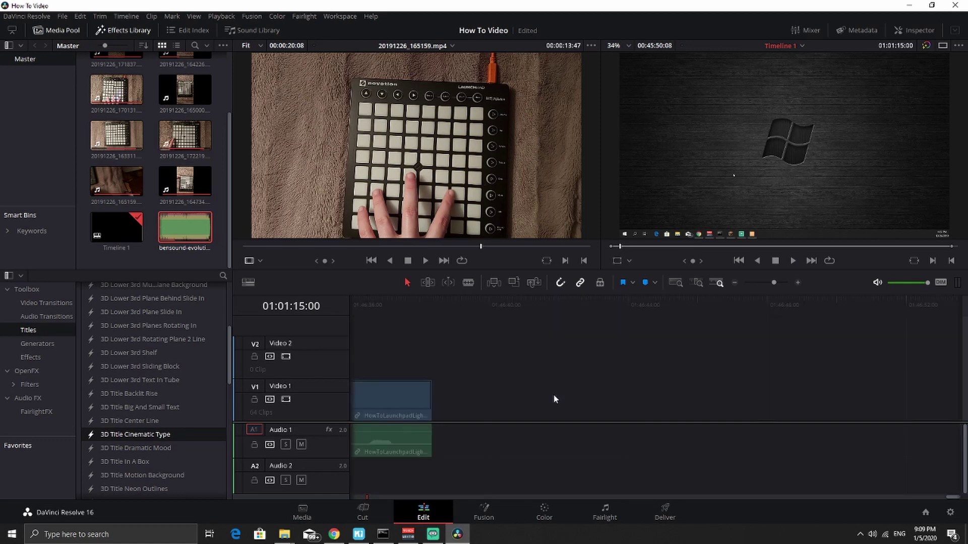
{"action": "scroll", "coordinate": [153, 402], "scroll_direction": "up", "scroll_amount": 10}
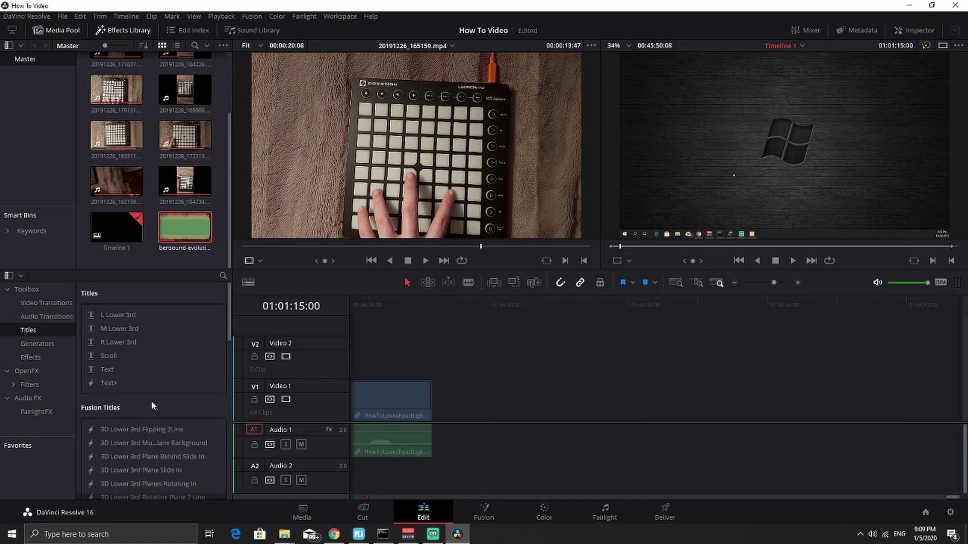
Place the Scroll title from the Titles library on Video 1 right after the final tutorial clip
{"action": "scroll", "coordinate": [150, 400], "scroll_direction": "down", "scroll_amount": 12}
{"action": "scroll", "coordinate": [162, 398], "scroll_direction": "down", "scroll_amount": 4}
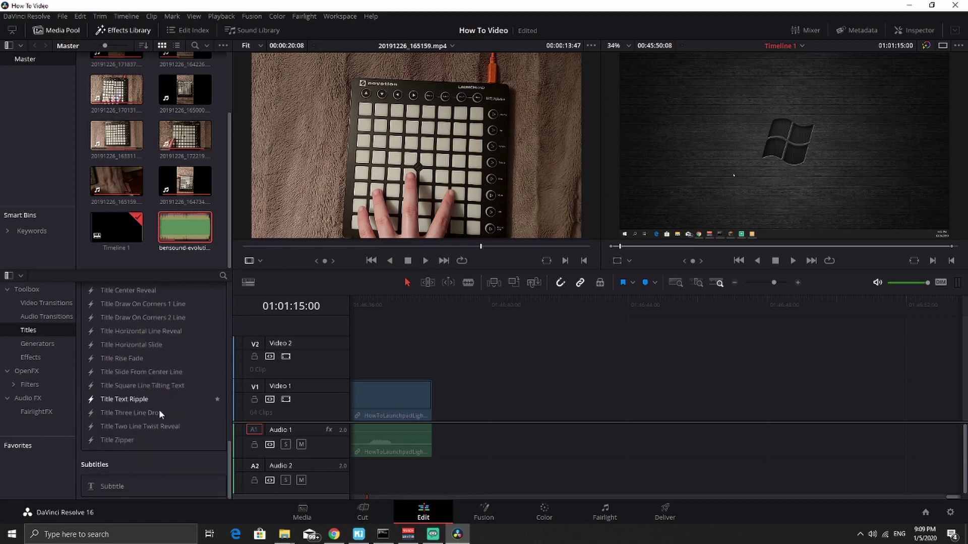
{"action": "scroll", "coordinate": [158, 409], "scroll_direction": "up", "scroll_amount": 8}
{"action": "scroll", "coordinate": [153, 441], "scroll_direction": "up", "scroll_amount": 8}
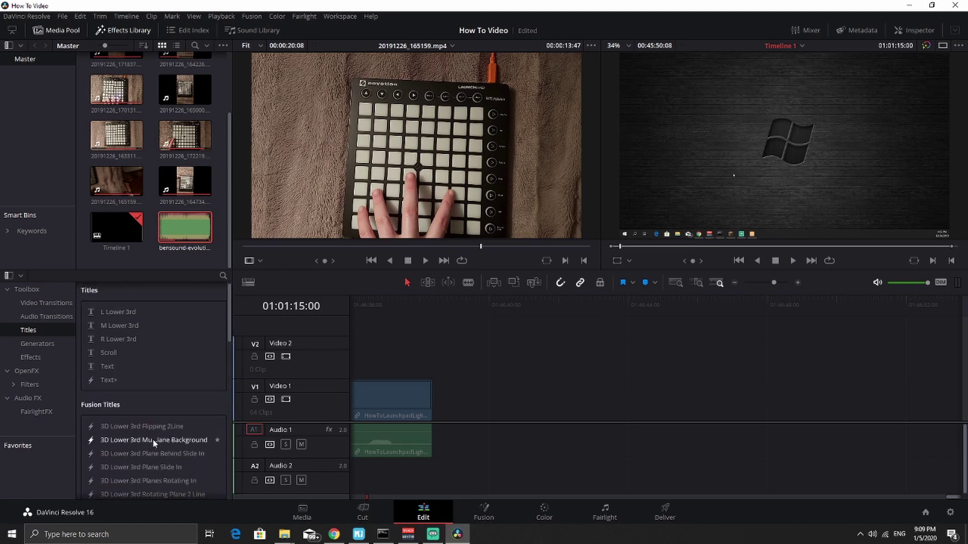
{"action": "left_click", "coordinate": [116, 356]}
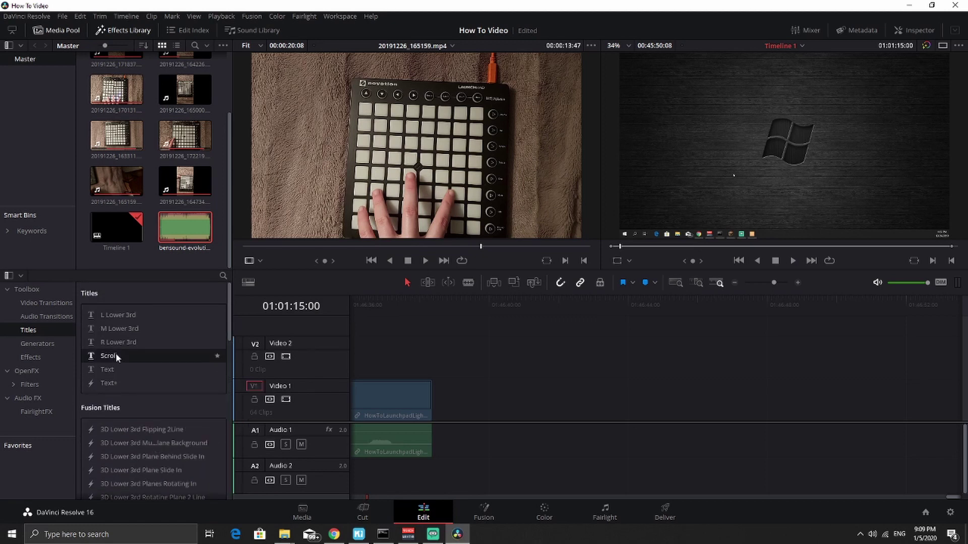
{"action": "left_click_drag", "start_coordinate": [367, 391], "coordinate": [480, 416]}
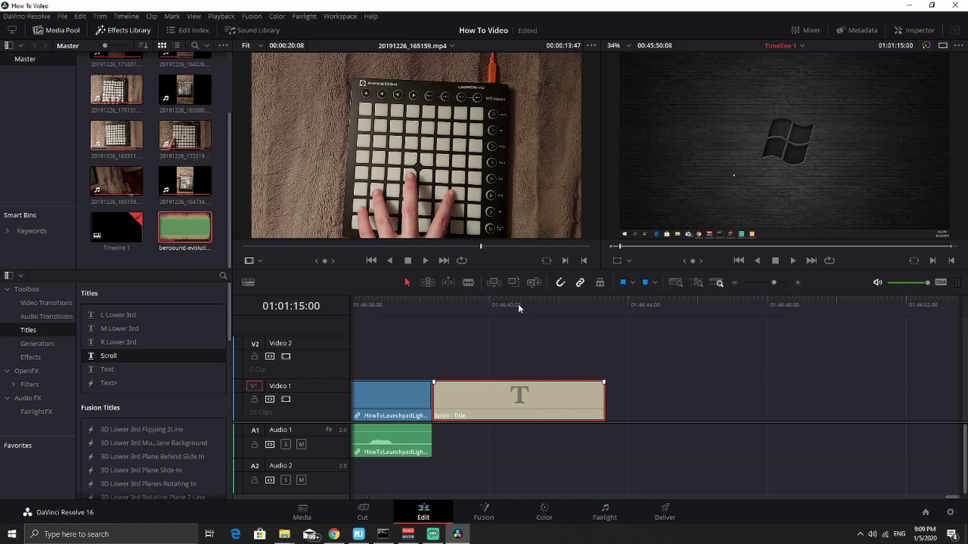
Open the Scroll title in the Inspector, set its alignment to Center, and focus the Text box
{"action": "left_click", "coordinate": [518, 303]}
{"action": "double_click", "coordinate": [515, 384]}
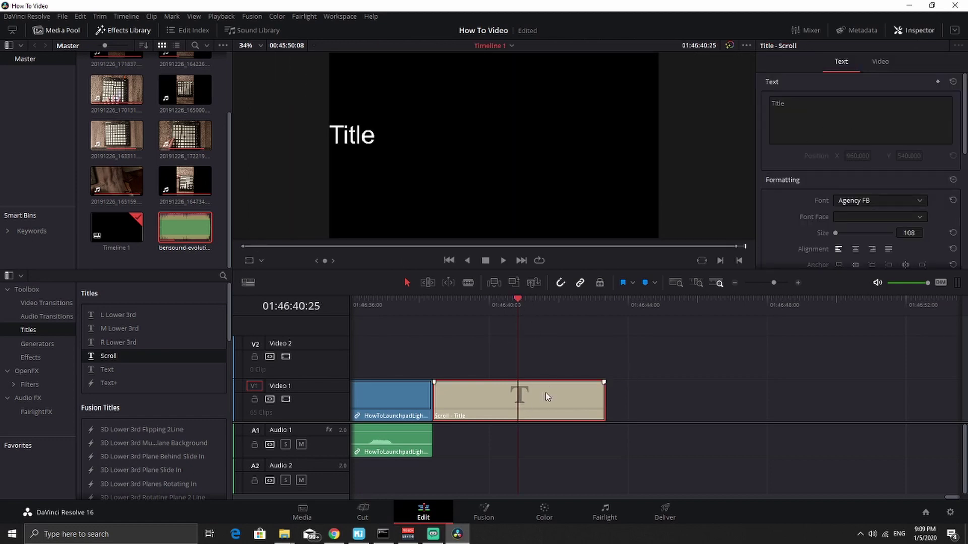
{"action": "left_click", "coordinate": [855, 251]}
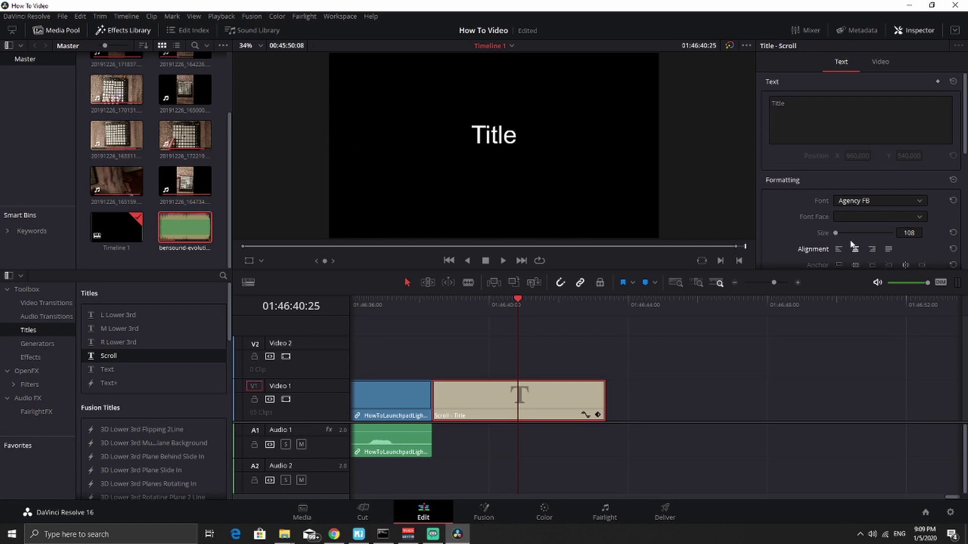
{"action": "left_click", "coordinate": [888, 250]}
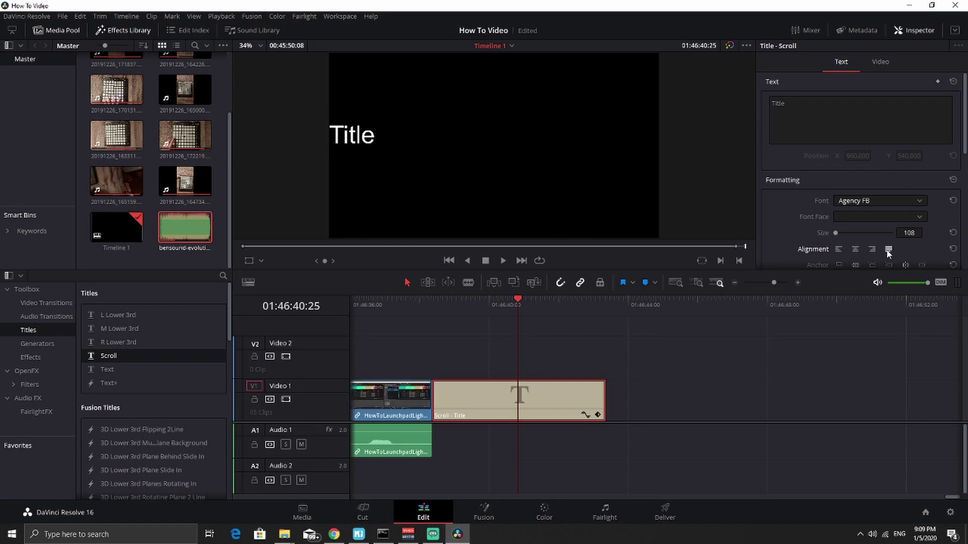
{"action": "left_click", "coordinate": [856, 251]}
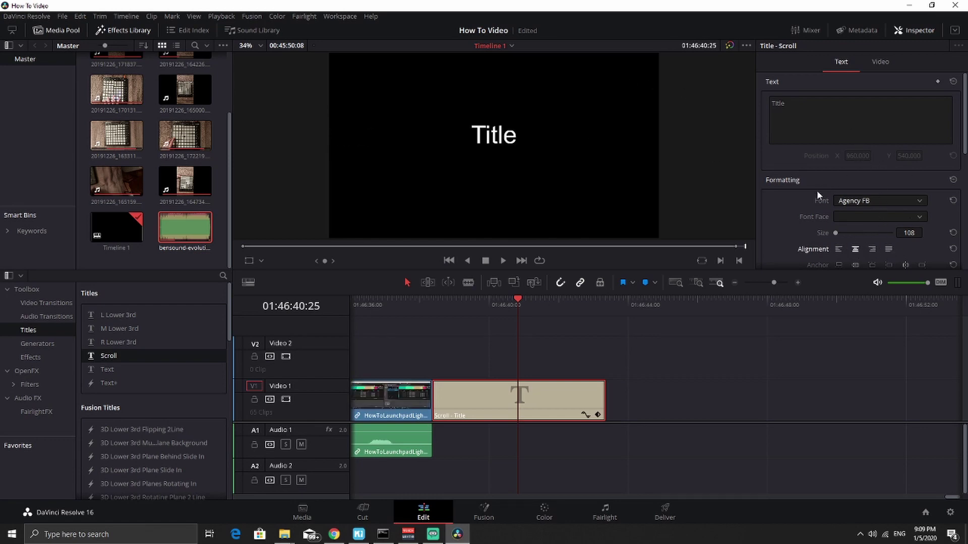
{"action": "left_click", "coordinate": [829, 116]}
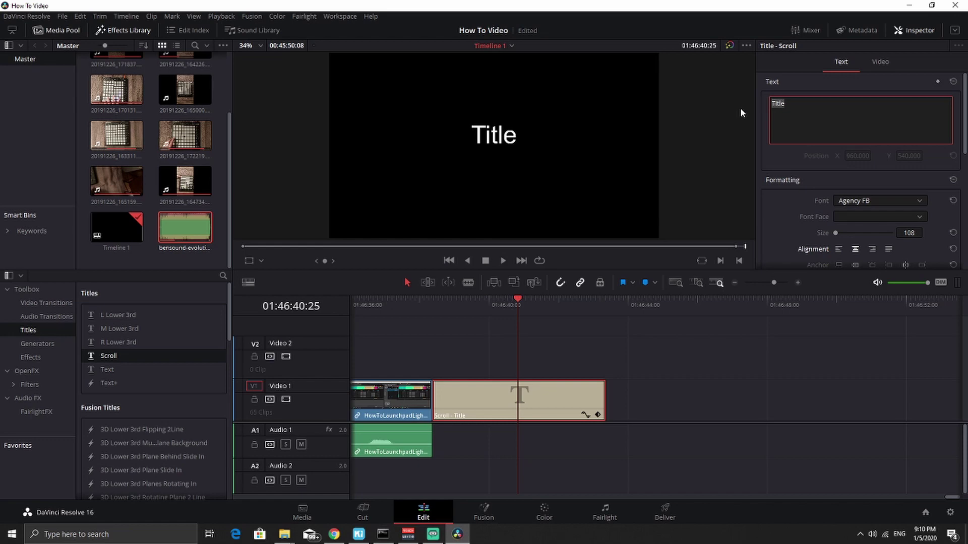
Try Arial Black, Tahoma and Segoe UI as the Scroll title's font
{"action": "left_click", "coordinate": [865, 201]}
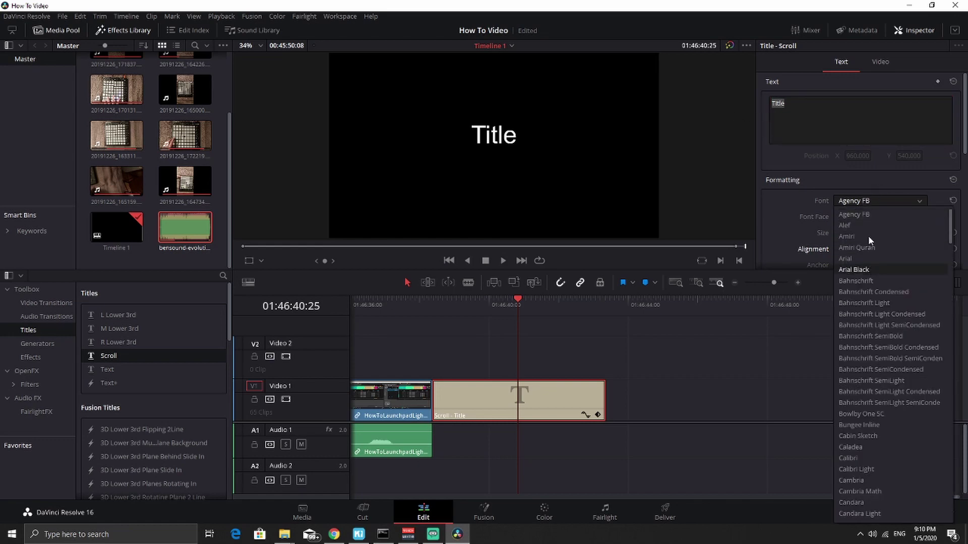
{"action": "key", "text": "Return"}
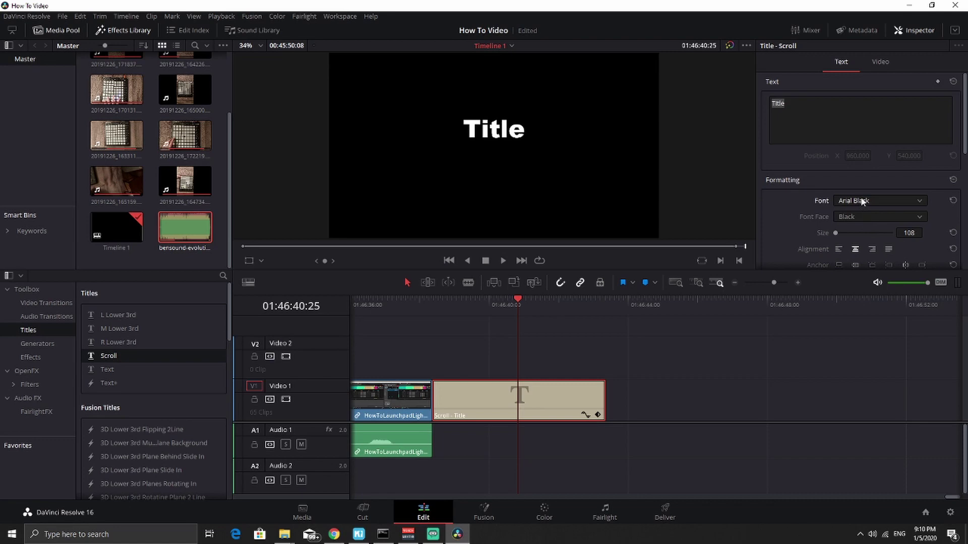
{"action": "left_click", "coordinate": [862, 201]}
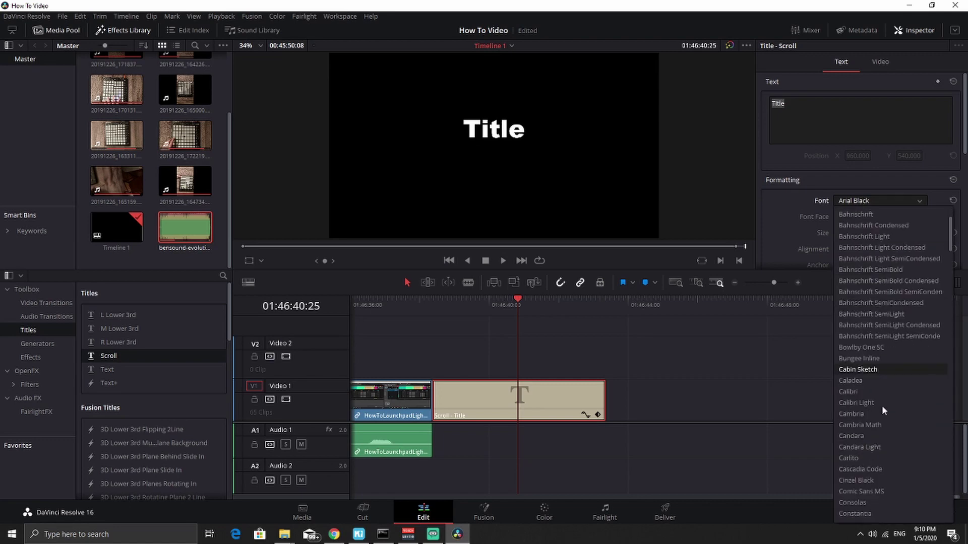
{"action": "scroll", "coordinate": [882, 406], "scroll_direction": "down", "scroll_amount": 10}
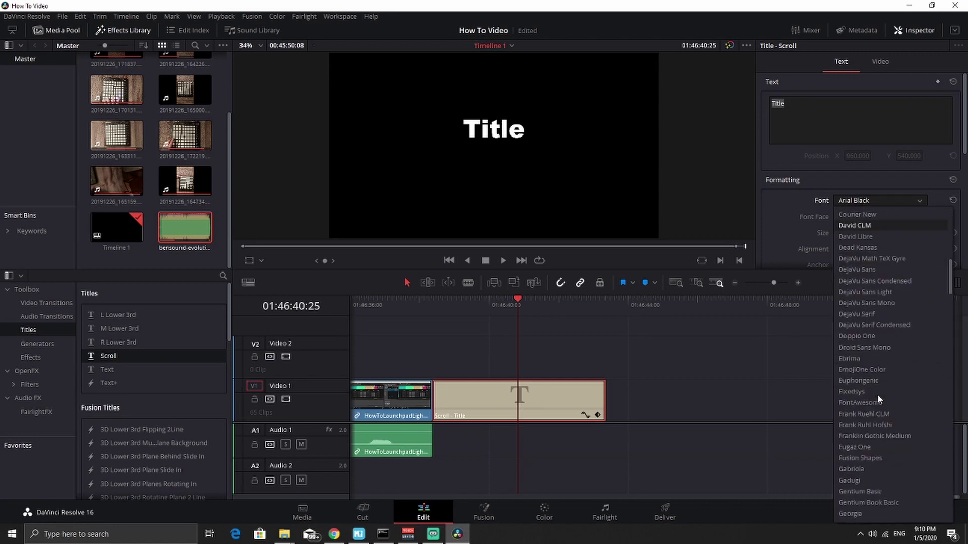
{"action": "scroll", "coordinate": [878, 394], "scroll_direction": "down", "scroll_amount": 20}
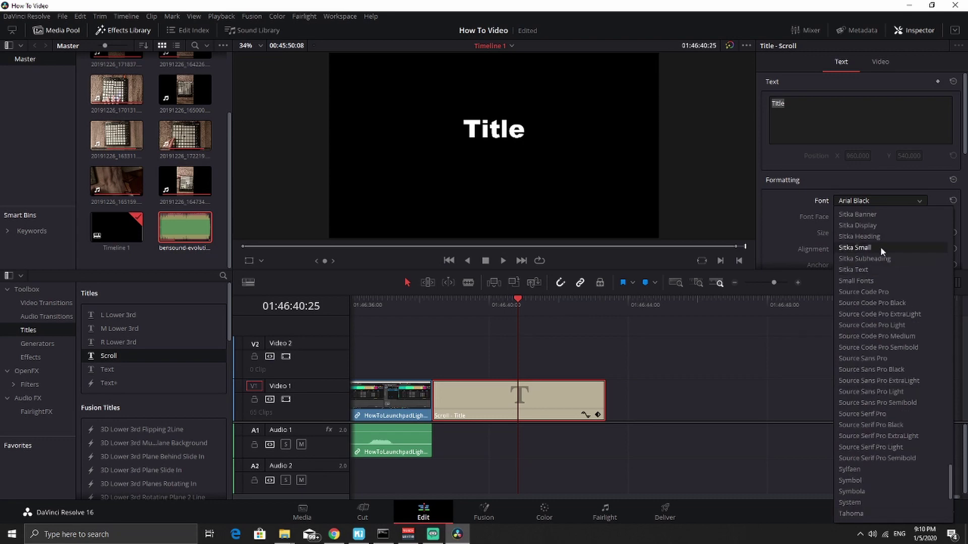
{"action": "left_click", "coordinate": [855, 514]}
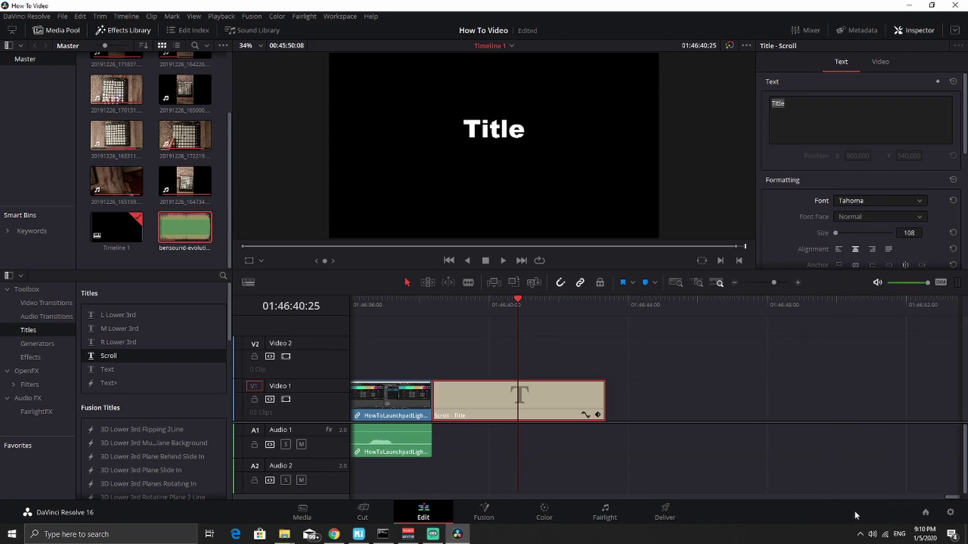
{"action": "left_click", "coordinate": [881, 202]}
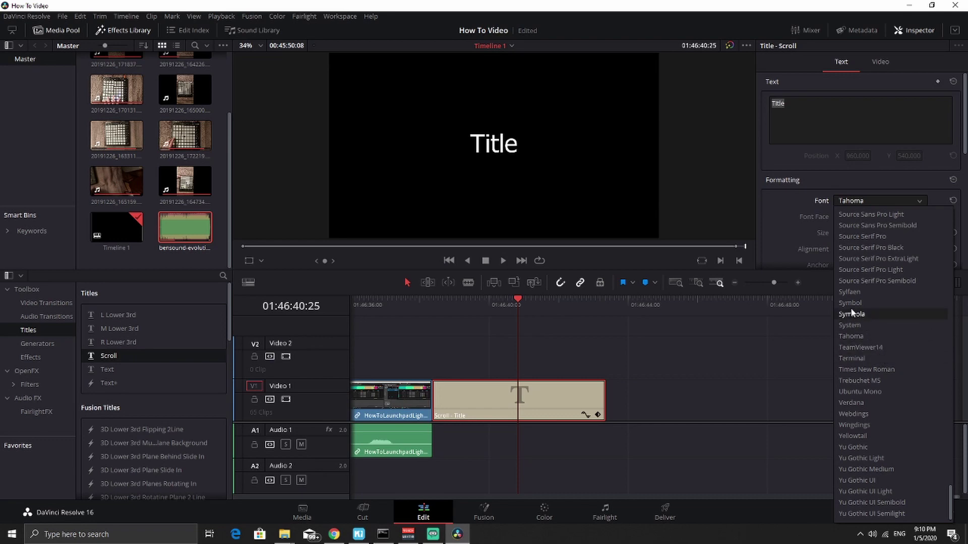
{"action": "scroll", "coordinate": [854, 326], "scroll_direction": "up", "scroll_amount": 10}
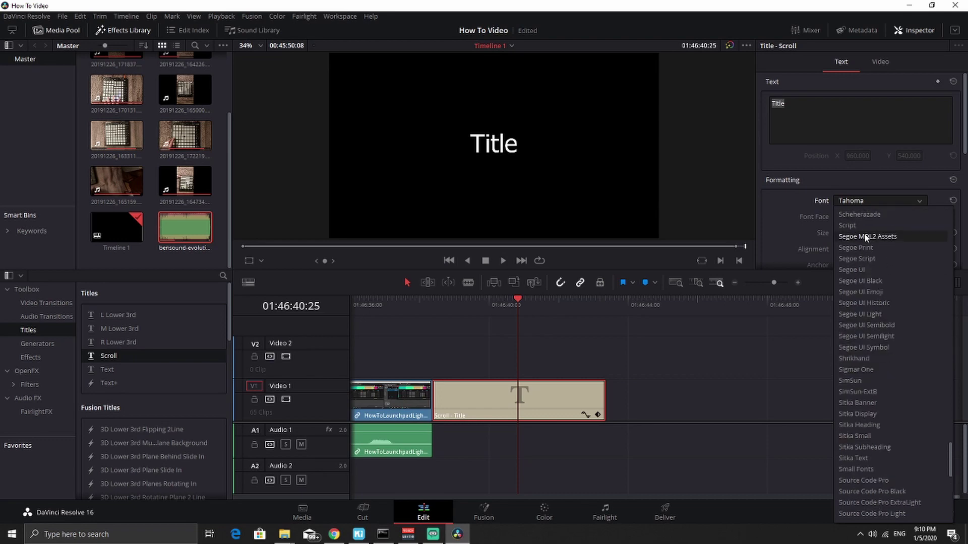
{"action": "left_click", "coordinate": [857, 270]}
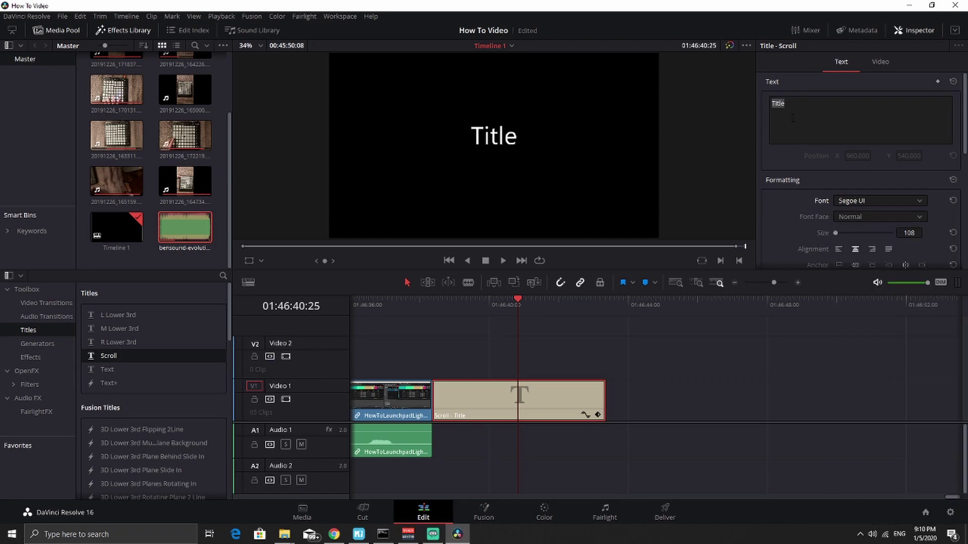
Try Rubik, Roboto and Script fonts, then settle on Rubik for the title
{"action": "left_click", "coordinate": [803, 104]}
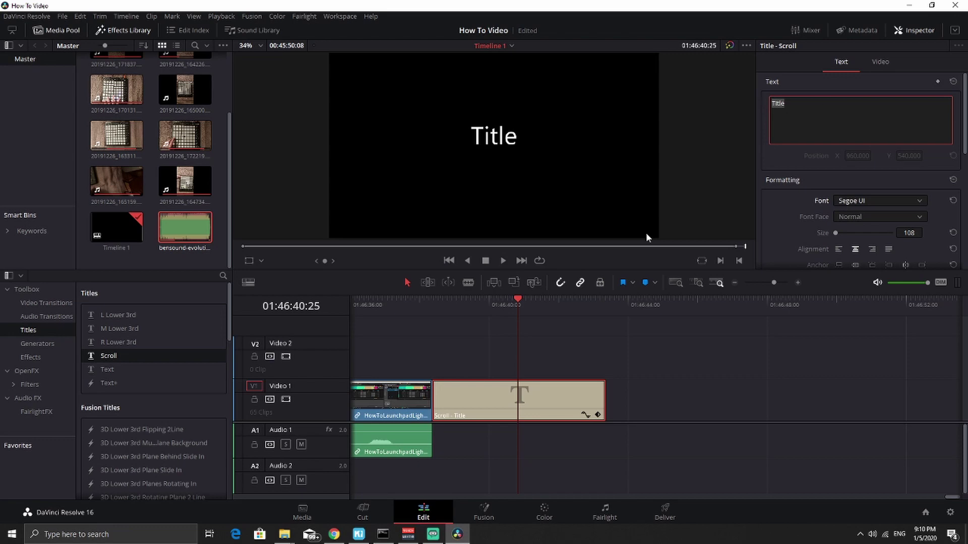
{"action": "left_click", "coordinate": [888, 196]}
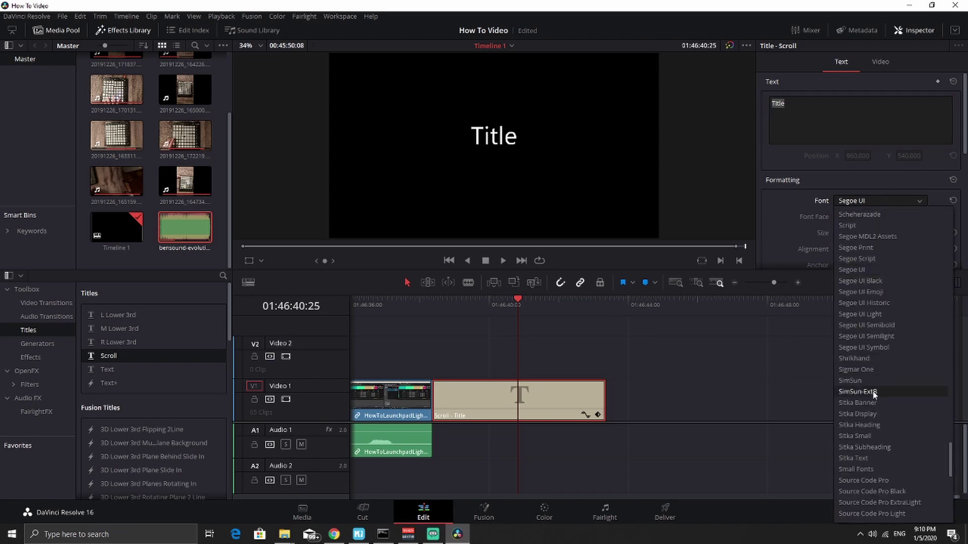
{"action": "scroll", "coordinate": [873, 391], "scroll_direction": "up", "scroll_amount": 2}
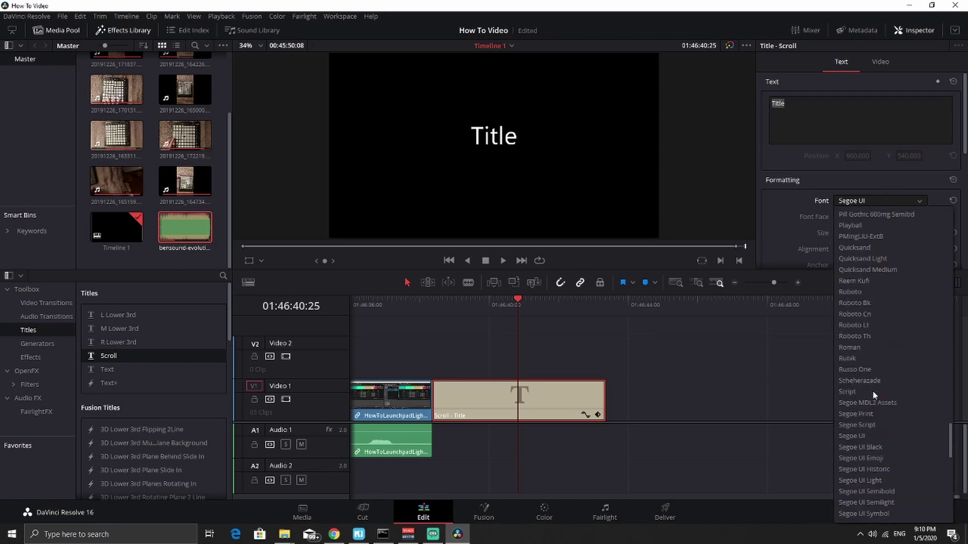
{"action": "left_click", "coordinate": [849, 361]}
{"action": "left_click", "coordinate": [855, 202]}
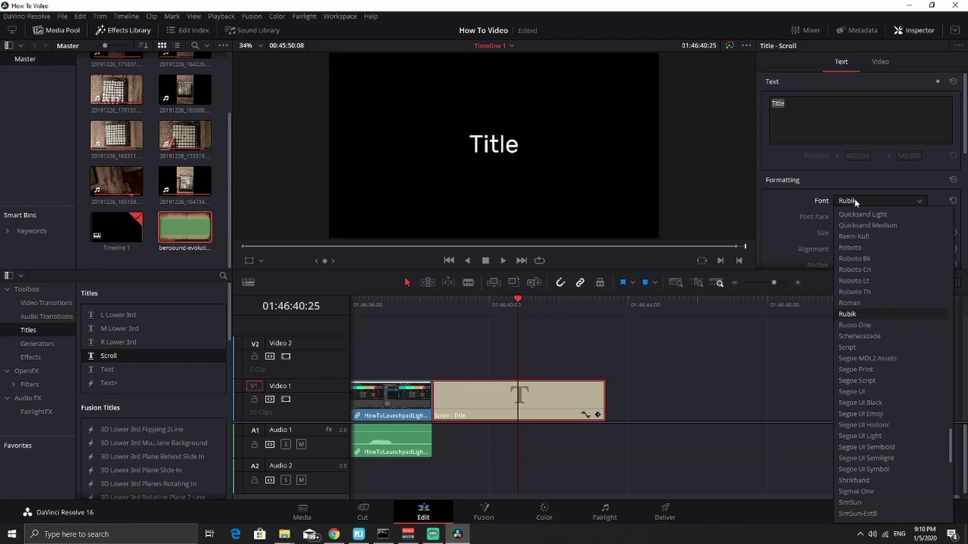
{"action": "left_click", "coordinate": [861, 248]}
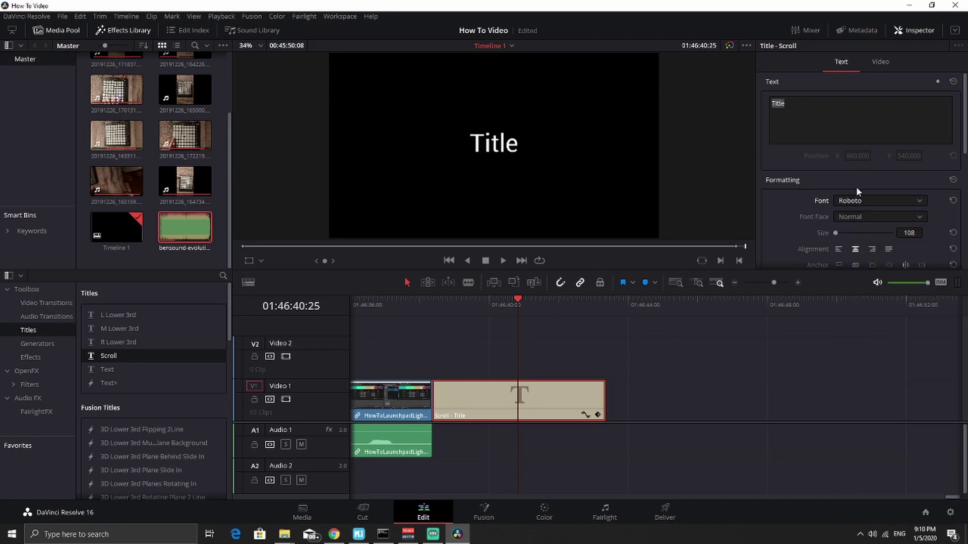
{"action": "left_click", "coordinate": [847, 202]}
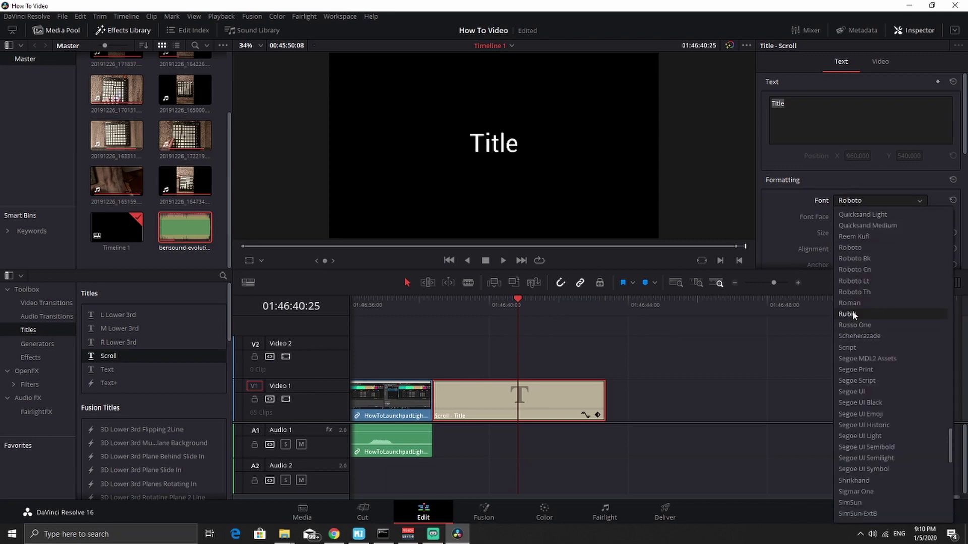
{"action": "left_click", "coordinate": [849, 347]}
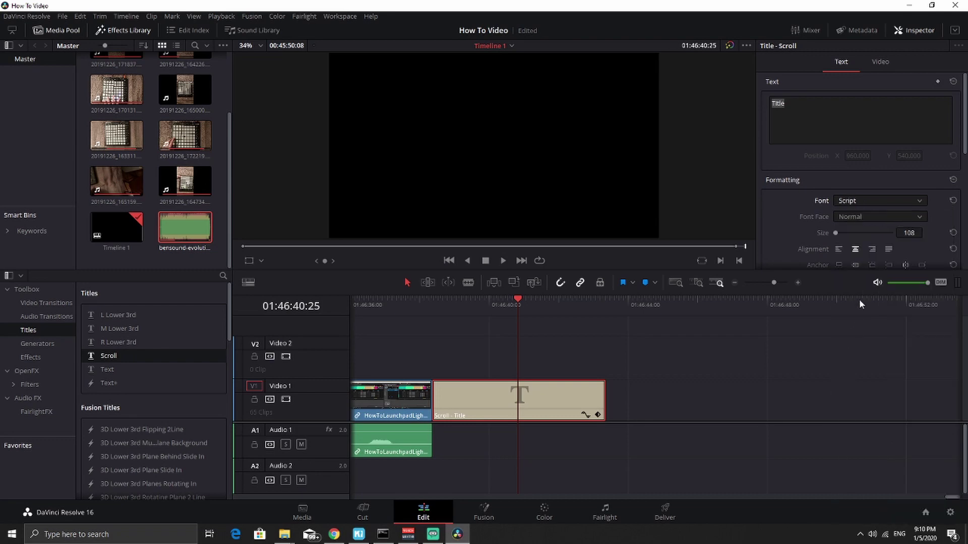
{"action": "left_click", "coordinate": [858, 199]}
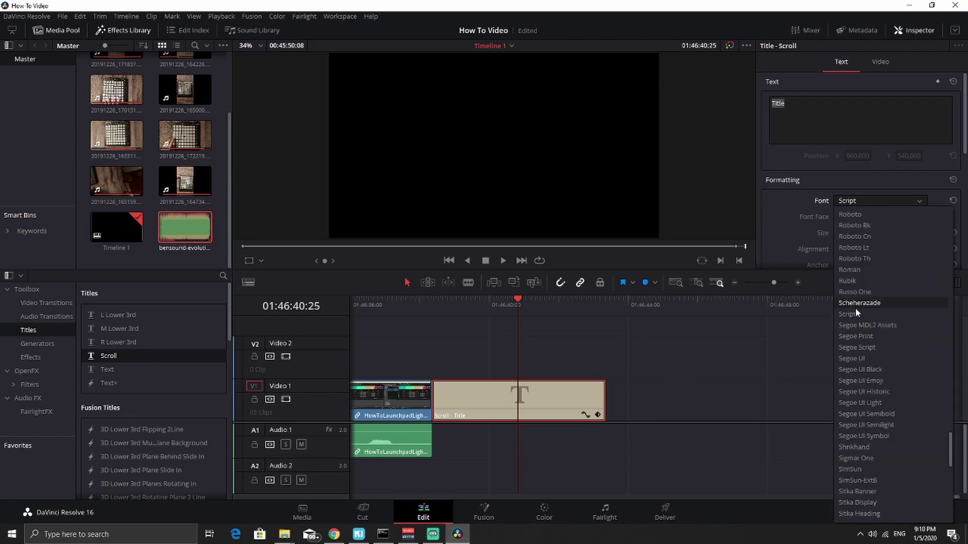
{"action": "left_click", "coordinate": [857, 280]}
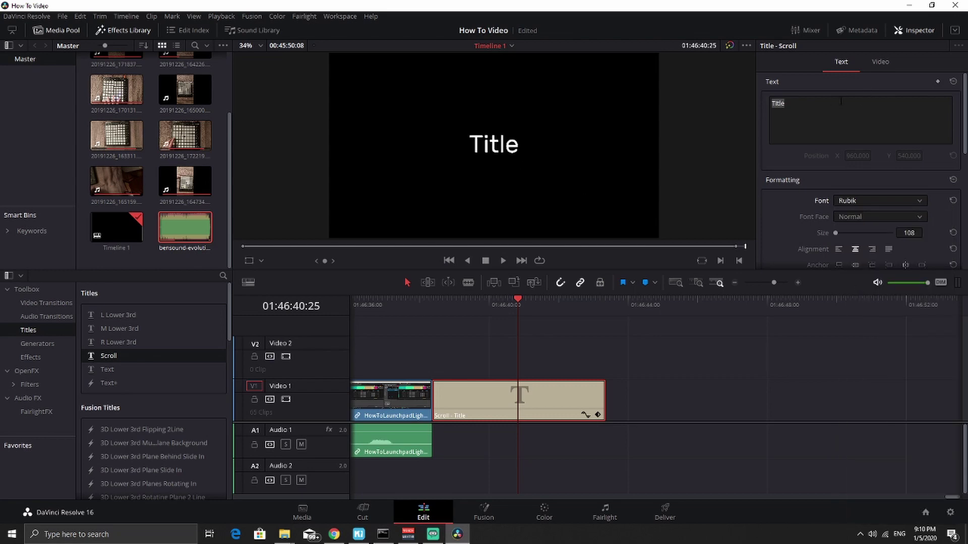
Try the Bold and Bold Italic font faces, then set the Scroll title back to Normal
{"action": "left_click", "coordinate": [869, 216]}
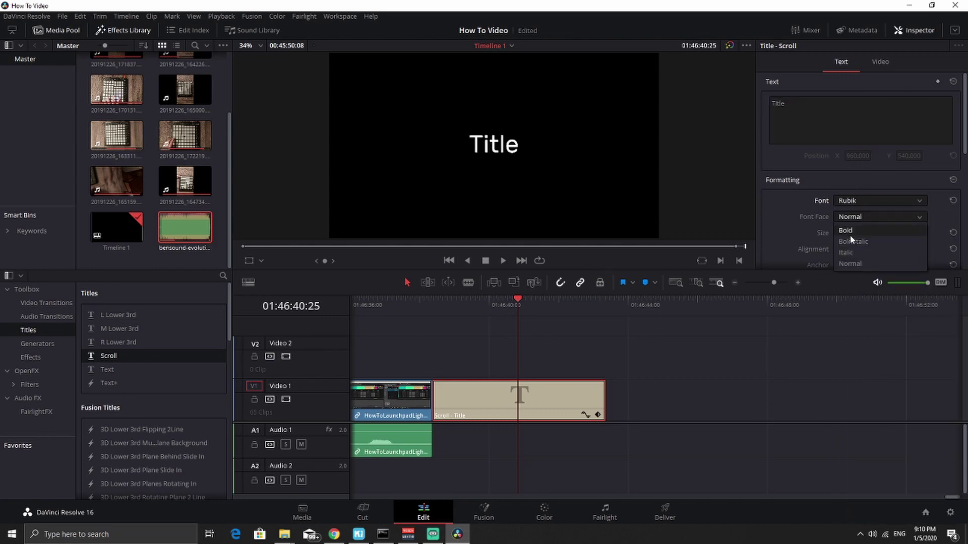
{"action": "left_click", "coordinate": [850, 235]}
{"action": "left_click", "coordinate": [862, 217]}
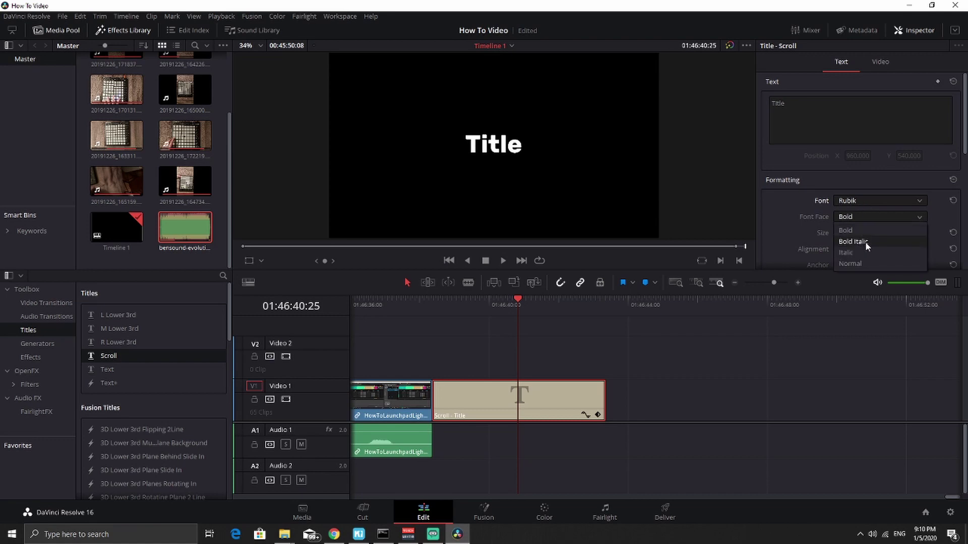
{"action": "left_click", "coordinate": [865, 243]}
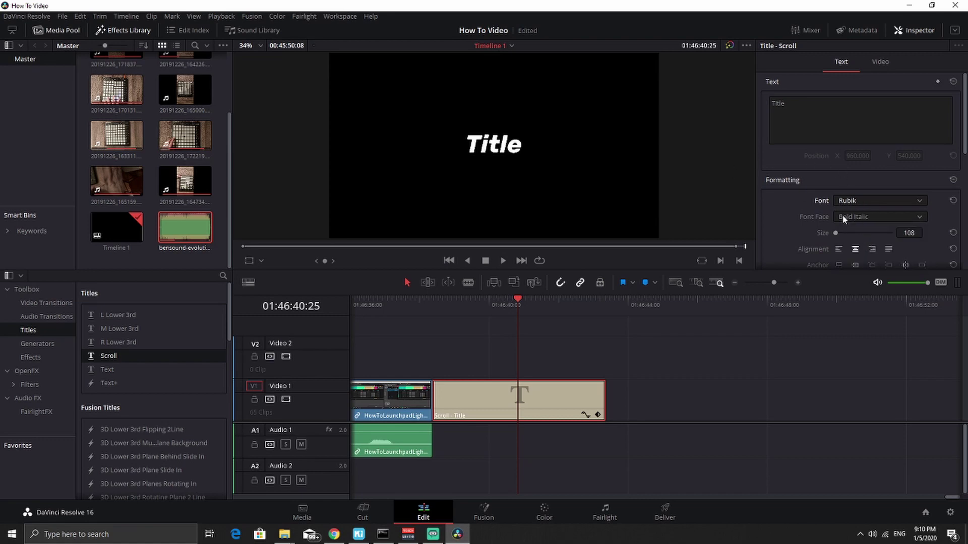
{"action": "left_click", "coordinate": [842, 216]}
{"action": "left_click", "coordinate": [858, 262]}
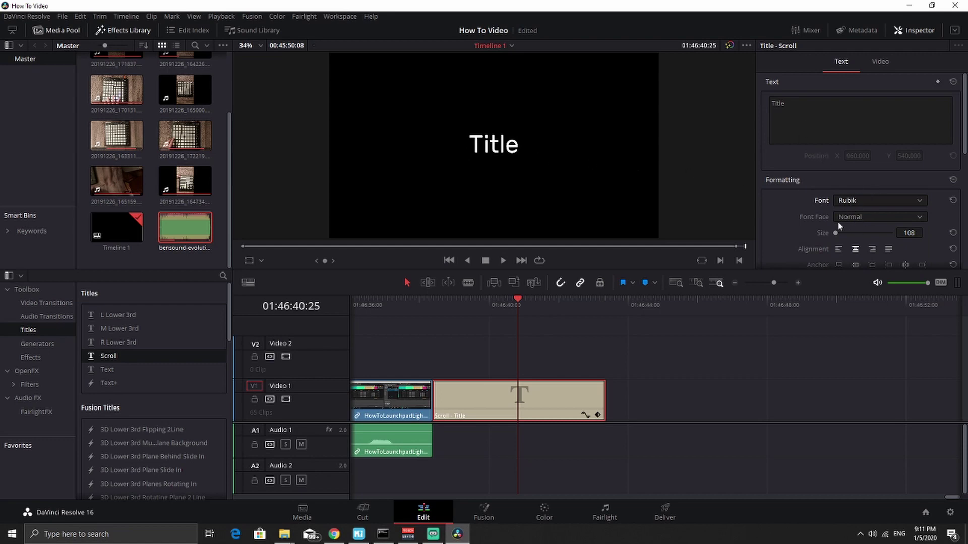
Reduce the Scroll title's text size from 108 to 84
{"action": "left_click_drag", "start_coordinate": [902, 232], "coordinate": [879, 232]}
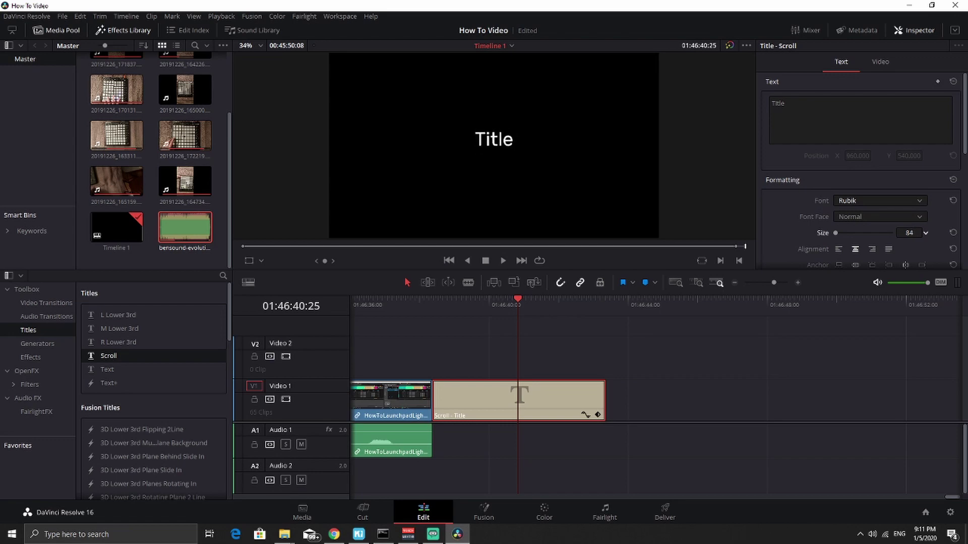
{"action": "scroll", "coordinate": [942, 232], "scroll_direction": "down", "scroll_amount": 2}
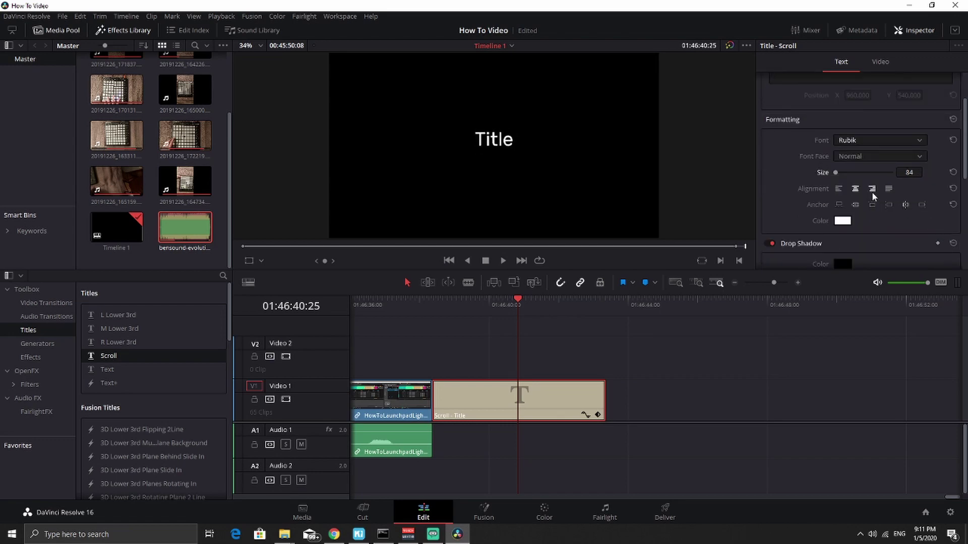
{"action": "scroll", "coordinate": [872, 201], "scroll_direction": "down", "scroll_amount": 4}
{"action": "scroll", "coordinate": [841, 146], "scroll_direction": "down", "scroll_amount": 3}
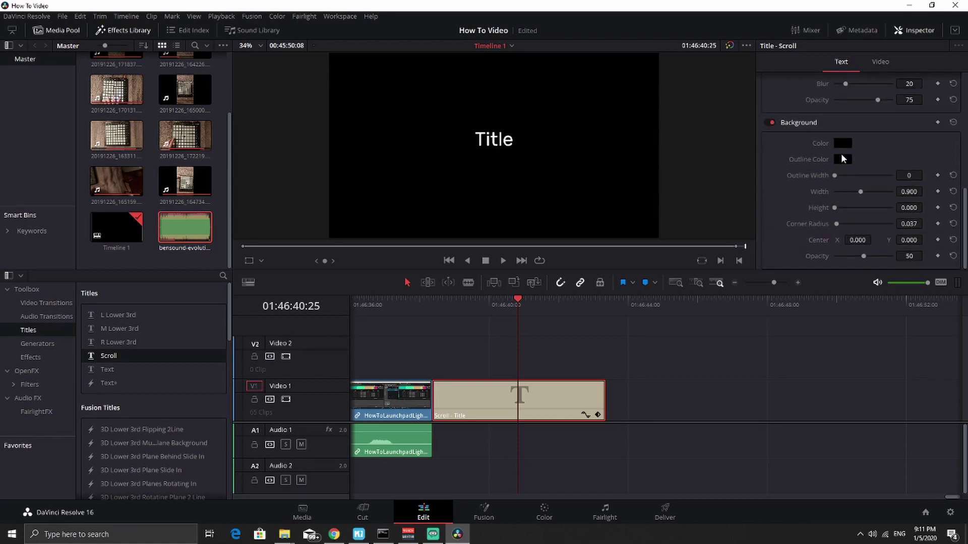
{"action": "scroll", "coordinate": [846, 168], "scroll_direction": "up", "scroll_amount": 8}
{"action": "scroll", "coordinate": [841, 171], "scroll_direction": "down", "scroll_amount": 8}
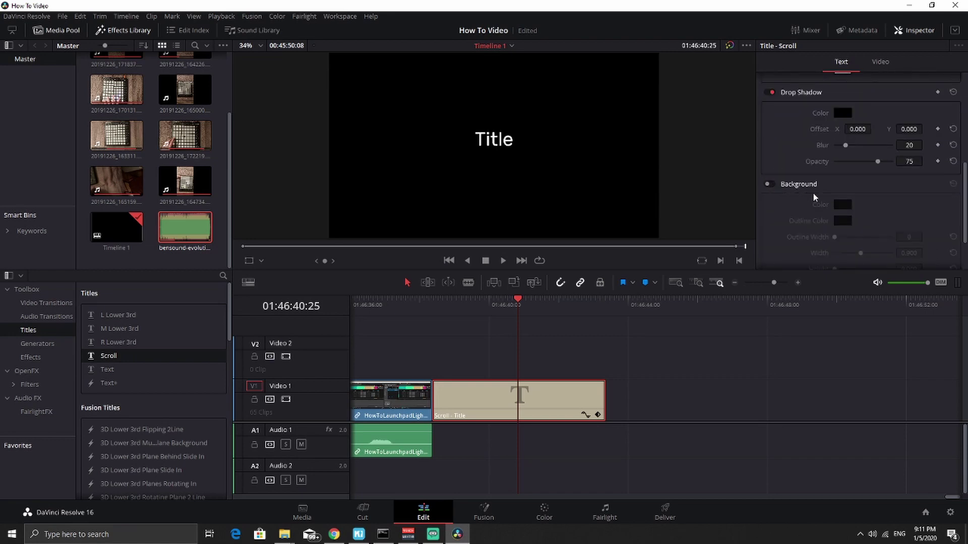
{"action": "scroll", "coordinate": [860, 201], "scroll_direction": "down", "scroll_amount": 2}
{"action": "scroll", "coordinate": [857, 194], "scroll_direction": "up", "scroll_amount": 10}
Replace the placeholder text with 'Credits' and set the text size to 80
{"action": "left_click", "coordinate": [764, 99]}
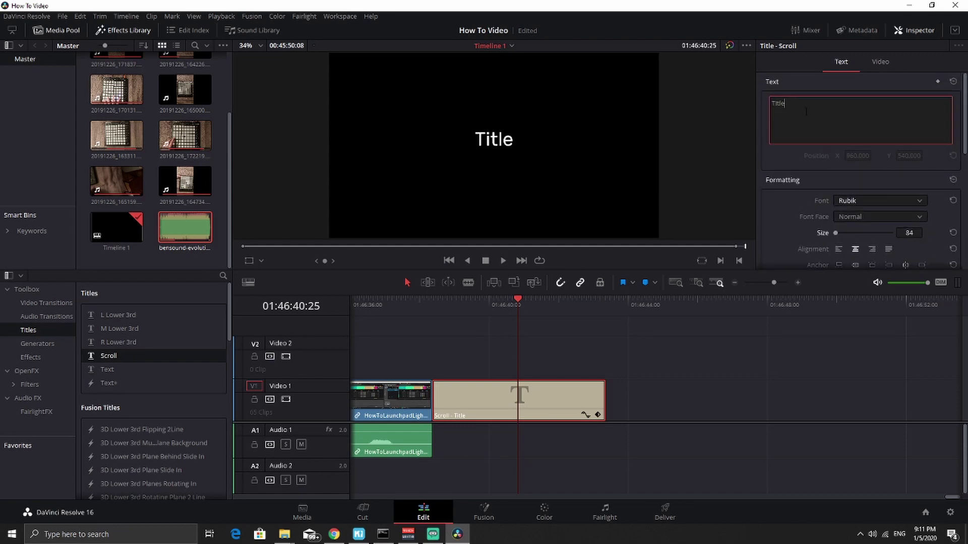
{"action": "key", "text": "ctrl+a"}
{"action": "type", "text": "Credits"}
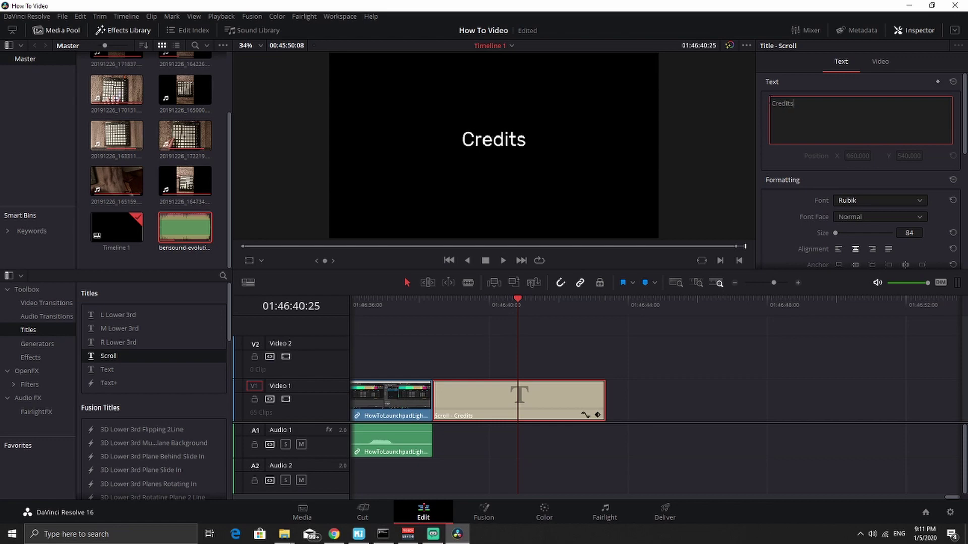
{"action": "key", "text": "Return"}
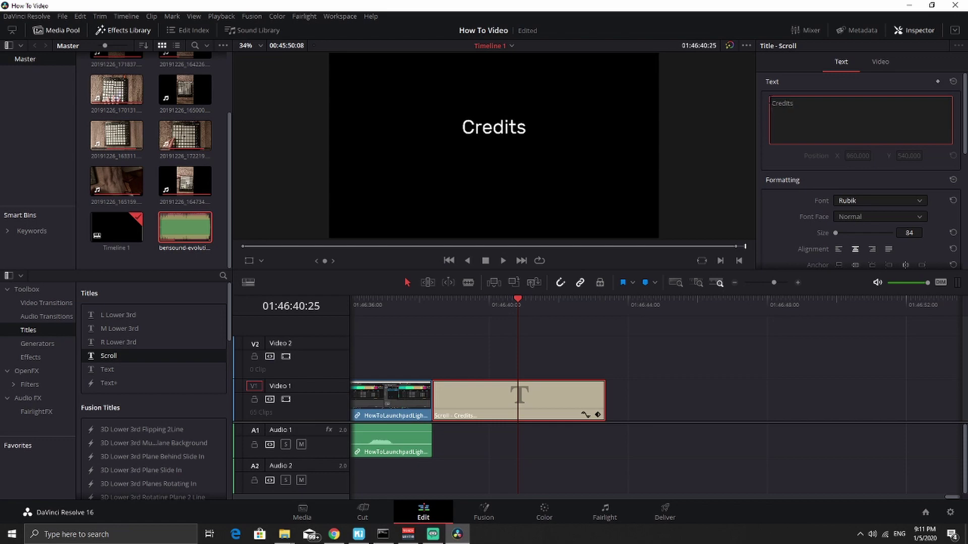
{"action": "type", "text": "Dire"}
{"action": "key", "text": "BackSpace"}
{"action": "key", "text": "BackSpace"}
{"action": "key", "text": "BackSpace"}
{"action": "key", "text": "BackSpace"}
{"action": "left_click", "coordinate": [881, 61]}
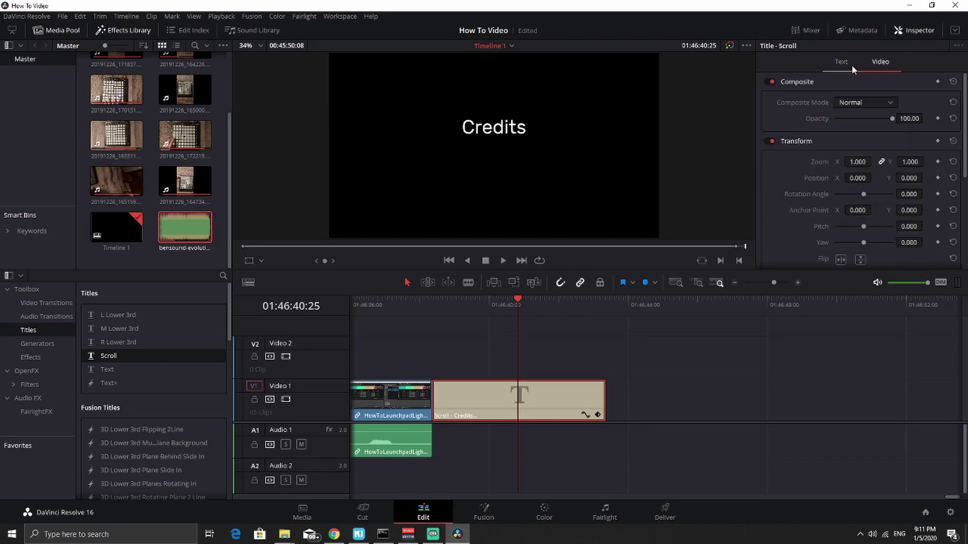
{"action": "left_click", "coordinate": [845, 62]}
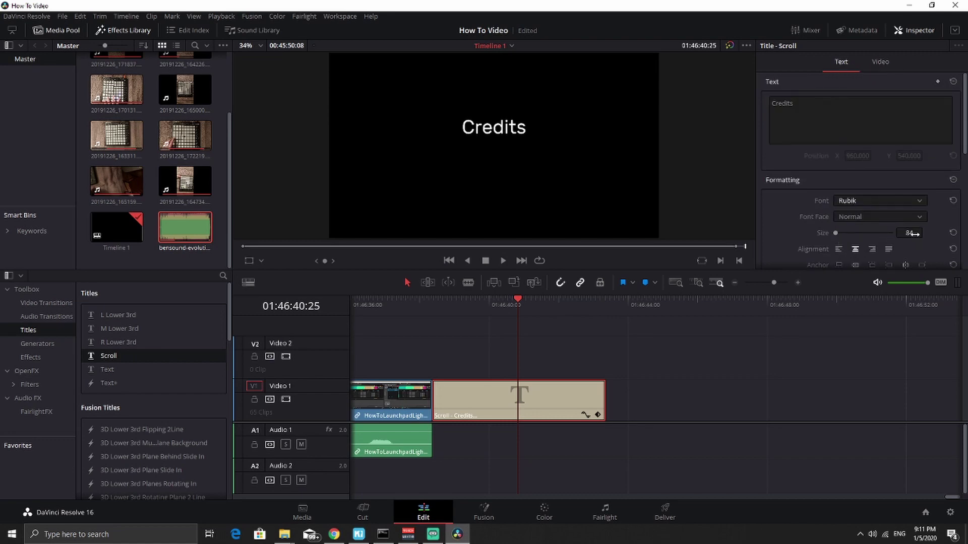
{"action": "left_click_drag", "start_coordinate": [912, 233], "coordinate": [907, 233]}
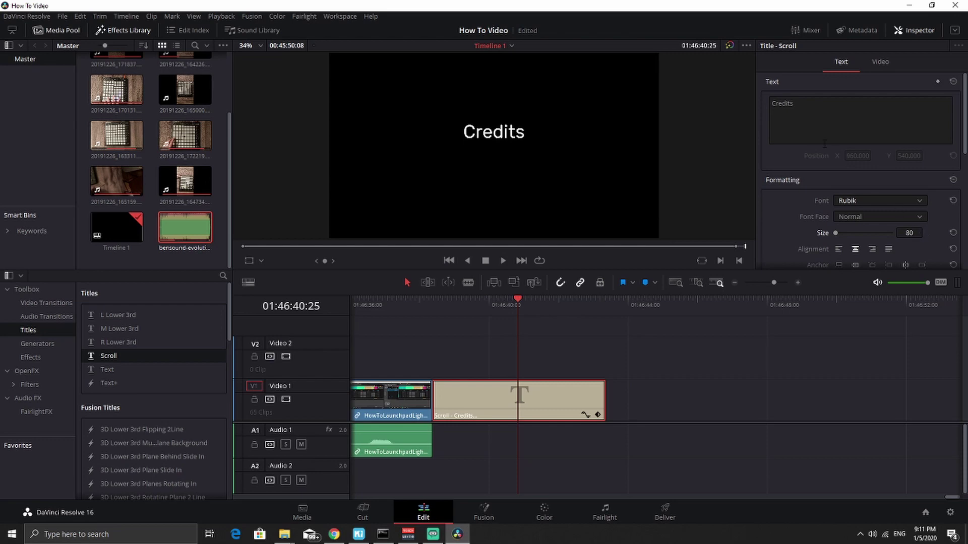
Rewrite the text as Director, Editor and Voice 1 credit lines, each with the person's name
{"action": "left_click", "coordinate": [810, 125]}
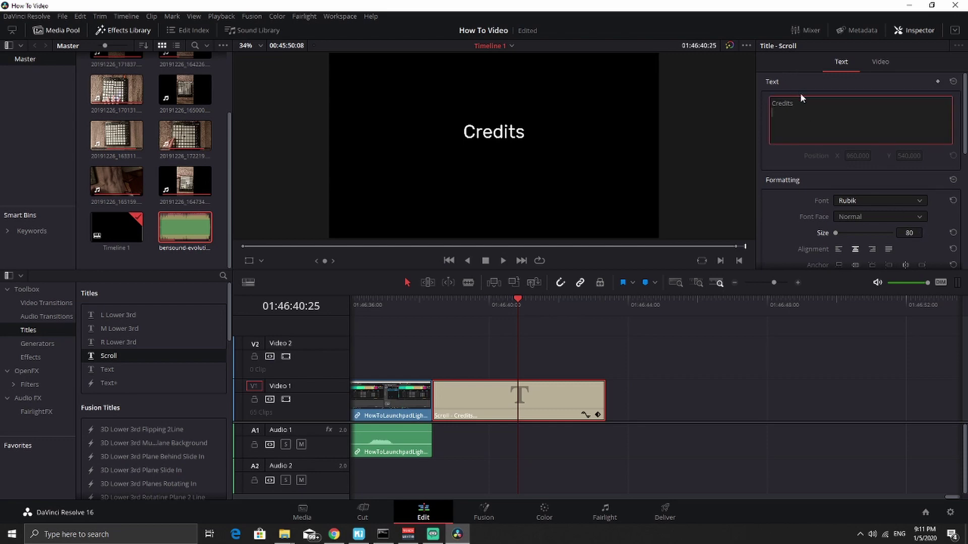
{"action": "key", "text": "BackSpace"}
{"action": "key", "text": "BackSpace"}
{"action": "key", "text": "BackSpace"}
{"action": "key", "text": "BackSpace"}
{"action": "key", "text": "BackSpace"}
{"action": "key", "text": "BackSpace"}
{"action": "key", "text": "BackSpace"}
{"action": "key", "text": "BackSpace"}
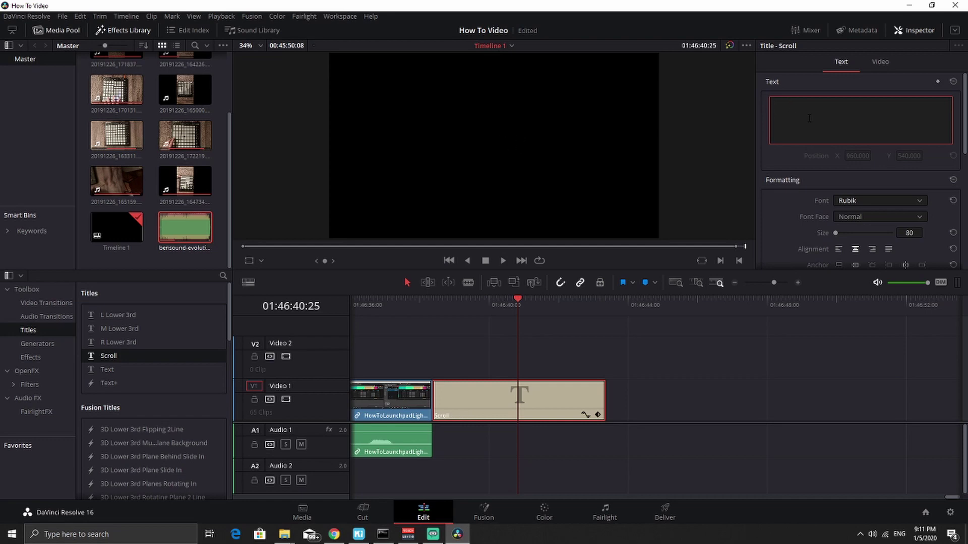
{"action": "type", "text": "S"}
{"action": "key", "text": "BackSpace"}
{"action": "type", "text": "Director - Zander "}
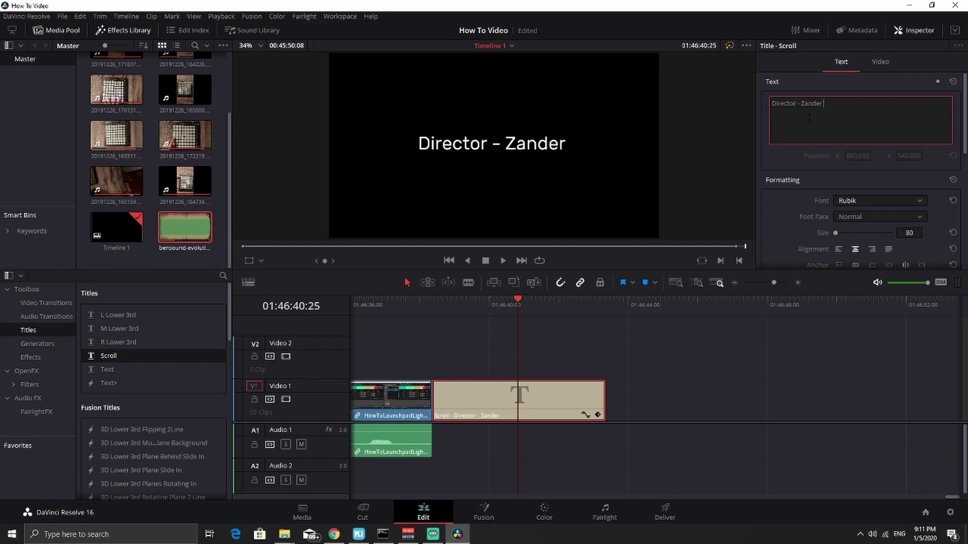
{"action": "type", "text": "M."}
{"action": "key", "text": "Return"}
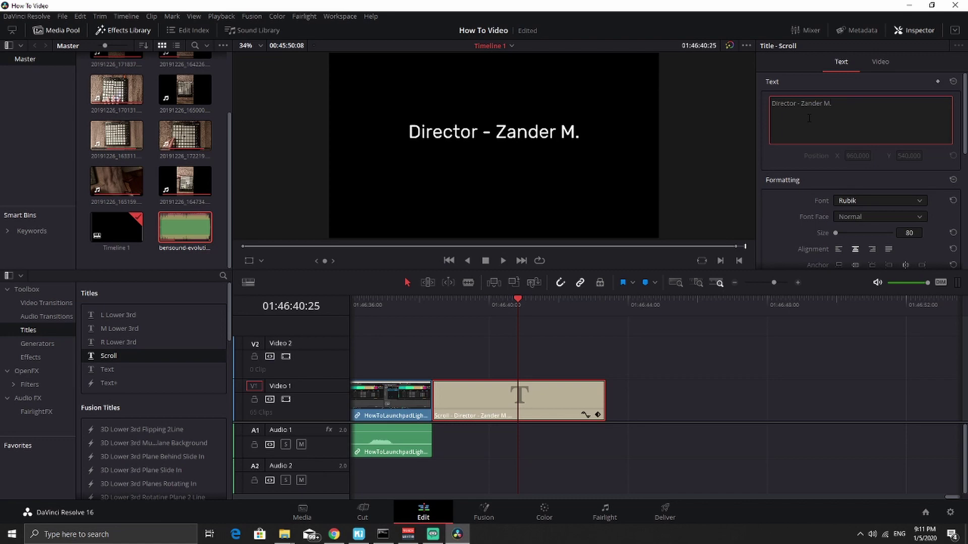
{"action": "type", "text": "Editor - "}
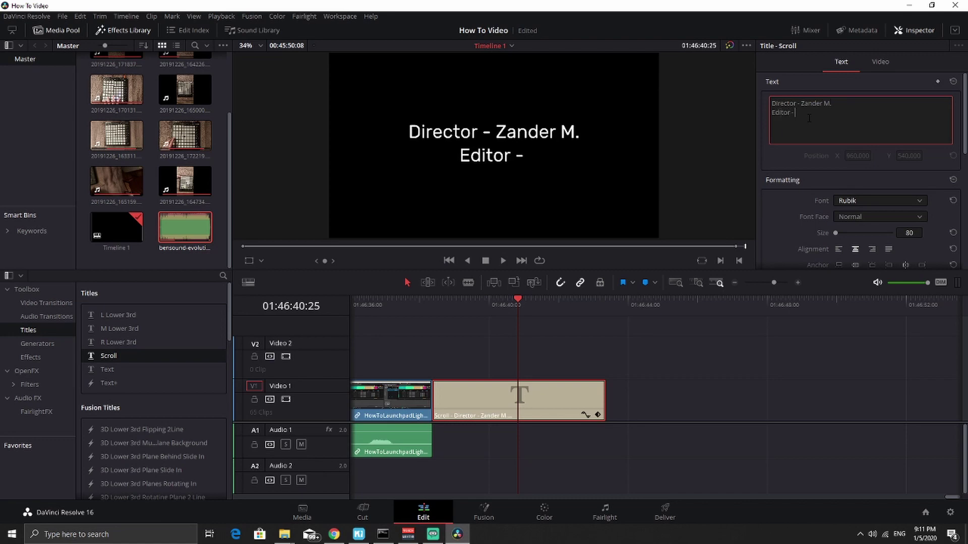
{"action": "type", "text": "Zander M."}
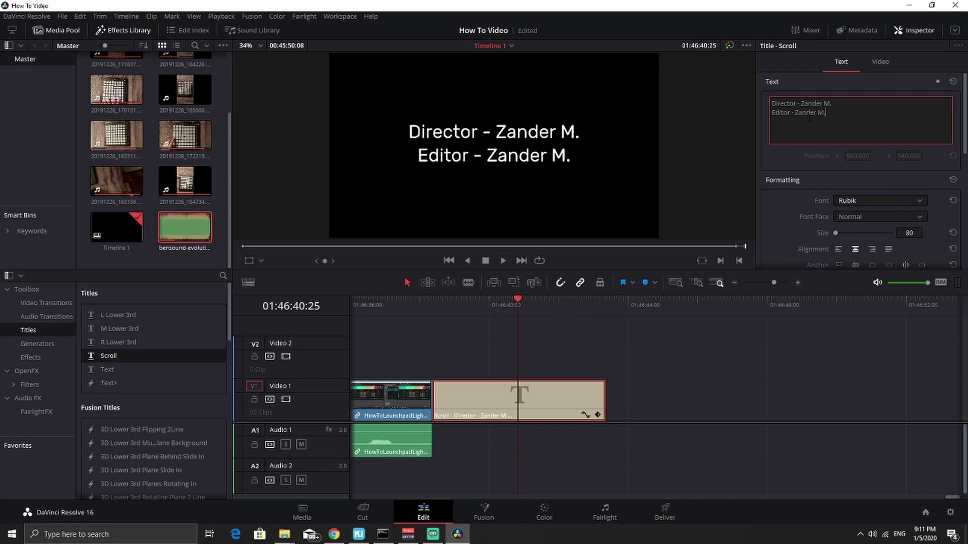
{"action": "key", "text": "Return"}
{"action": "type", "text": "- Zander M. Editor - Zander M."}
{"action": "type", "text": "Voice 1"}
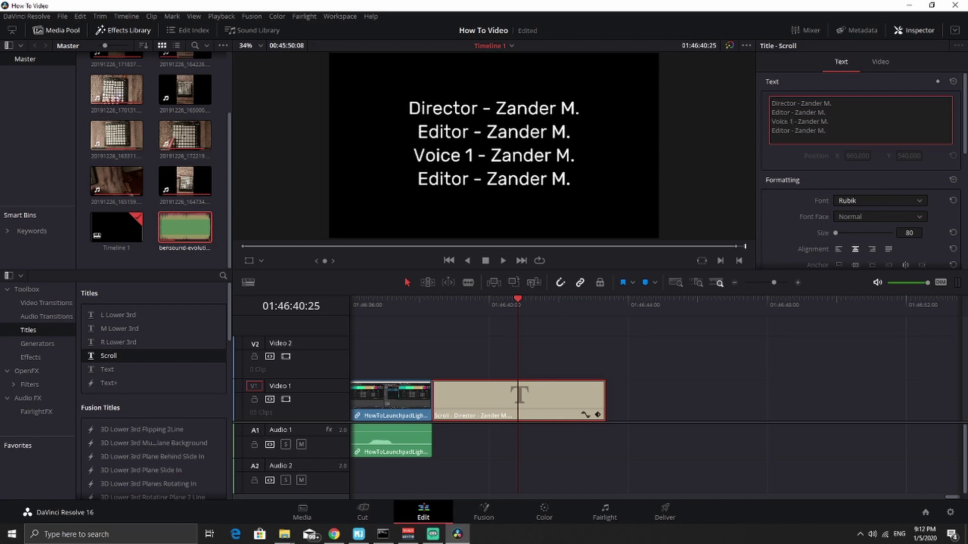
Change the last credit to 'Camera 1', move the title to Video 2, and rewind the playhead
{"action": "left_click_drag", "start_coordinate": [789, 132], "coordinate": [734, 124]}
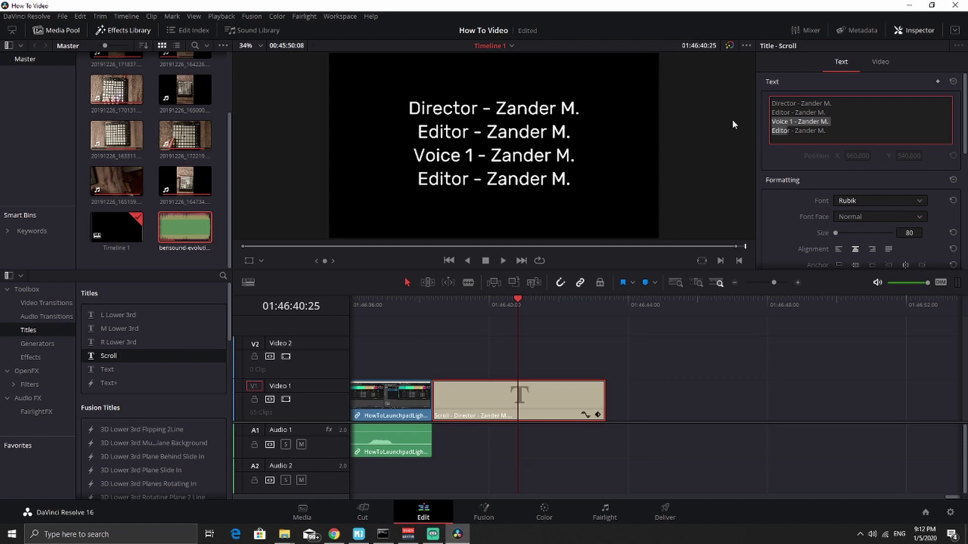
{"action": "left_click", "coordinate": [788, 131]}
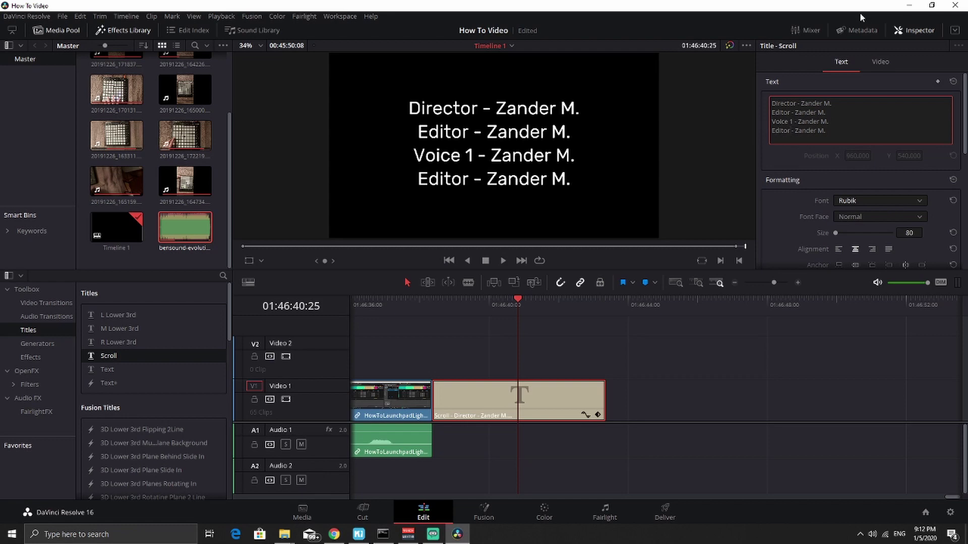
{"action": "key", "text": "BackSpace"}
{"action": "key", "text": "BackSpace"}
{"action": "key", "text": "BackSpace"}
{"action": "key", "text": "BackSpace"}
{"action": "key", "text": "BackSpace"}
{"action": "key", "text": "BackSpace"}
{"action": "type", "text": "Camera 1"}
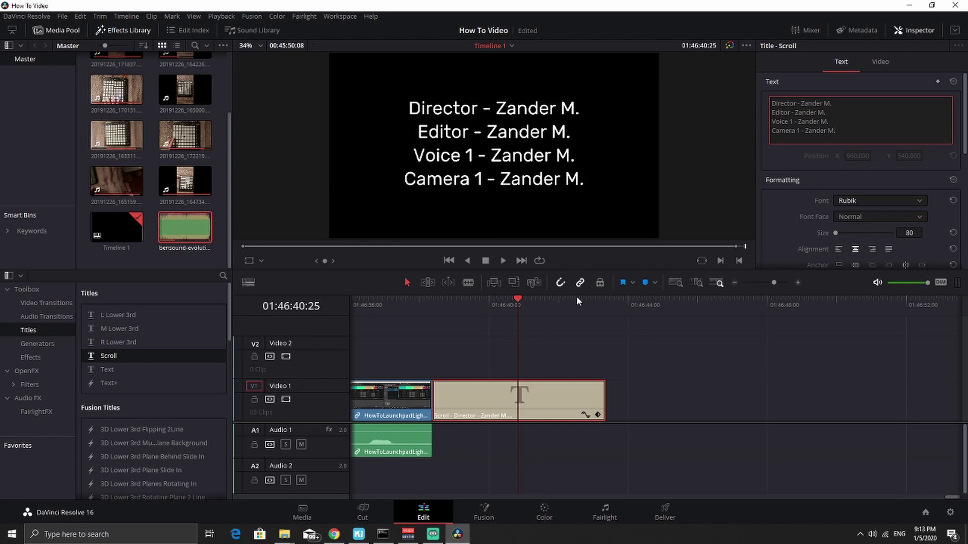
{"action": "key", "text": "alt+Up"}
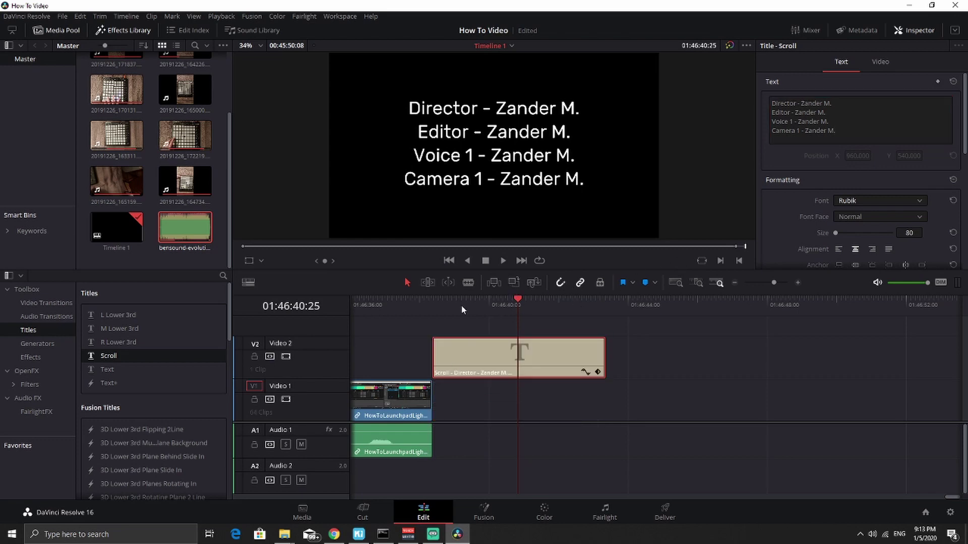
{"action": "left_click_drag", "start_coordinate": [511, 300], "coordinate": [435, 304]}
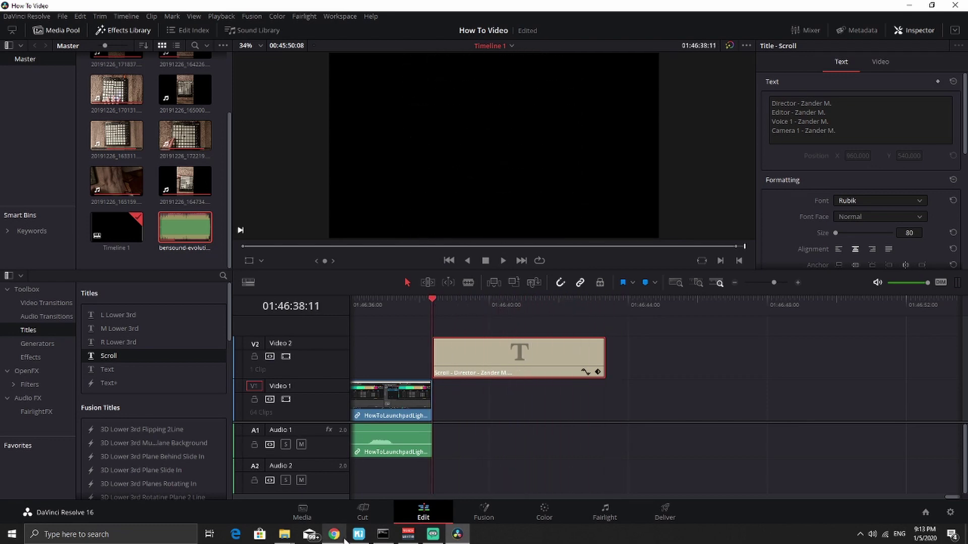
Switch to Chrome and browse Bensound's Cinematic royalty-free music page
{"action": "mouse_move", "coordinate": [345, 540]}
{"action": "left_click", "coordinate": [334, 482]}
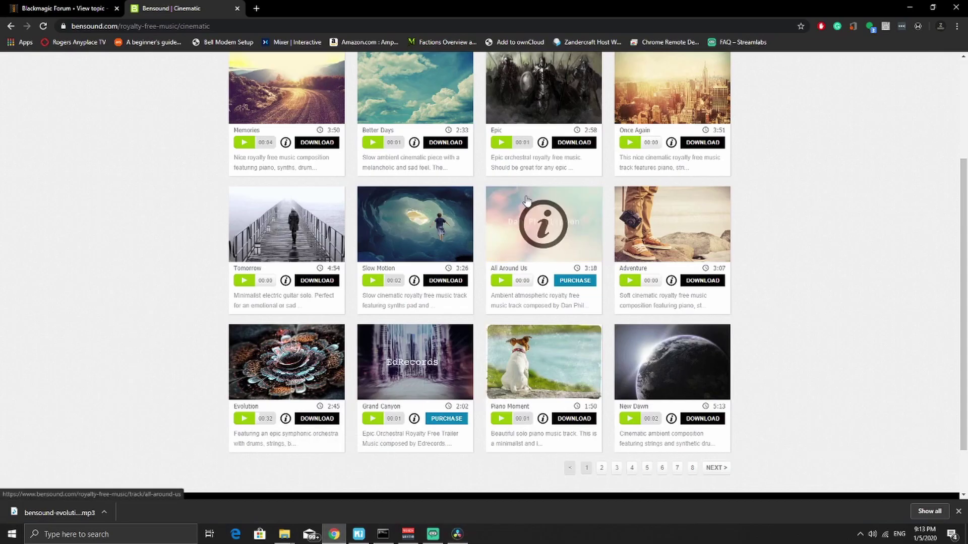
{"action": "scroll", "coordinate": [282, 282], "scroll_direction": "down", "scroll_amount": 1}
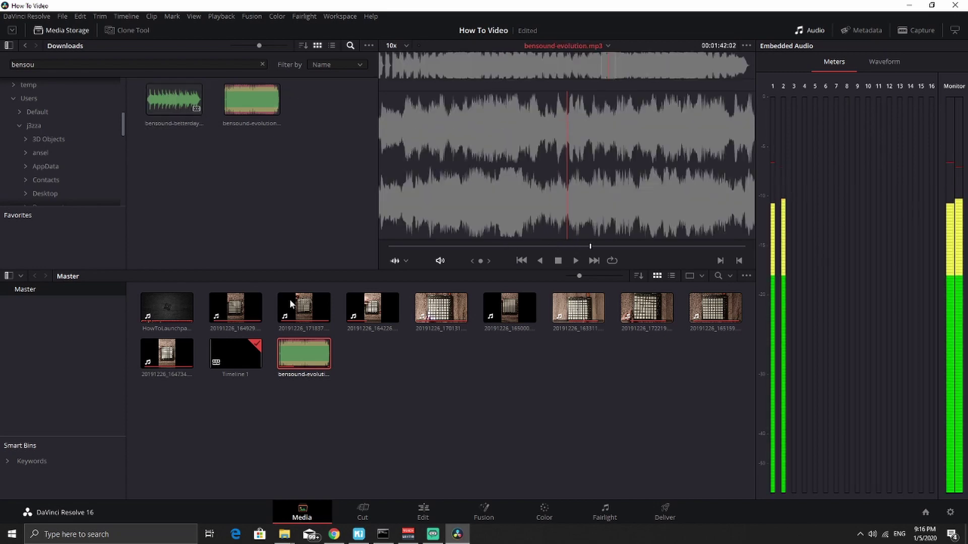
Import the Better Days track from Downloads into the media pool
{"action": "left_click", "coordinate": [334, 534]}
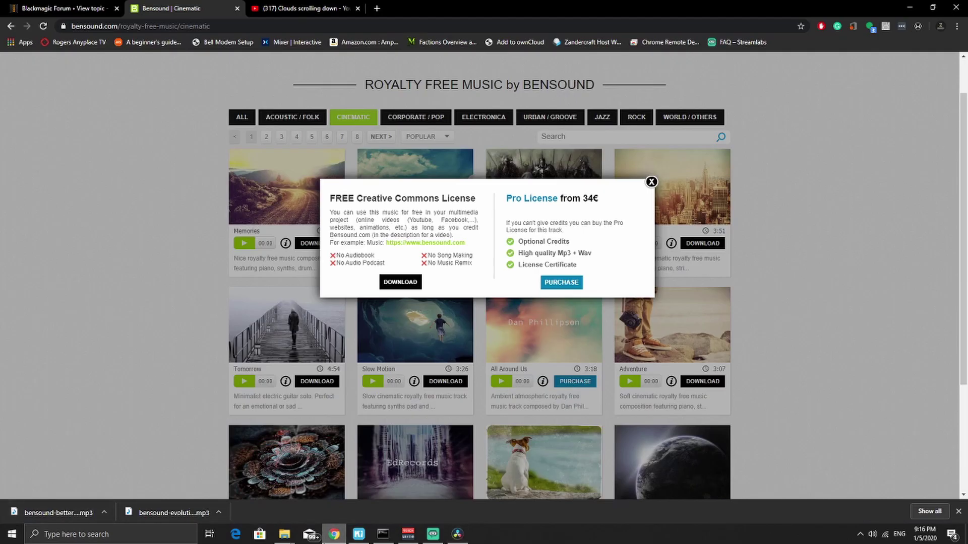
{"action": "left_click", "coordinate": [334, 534]}
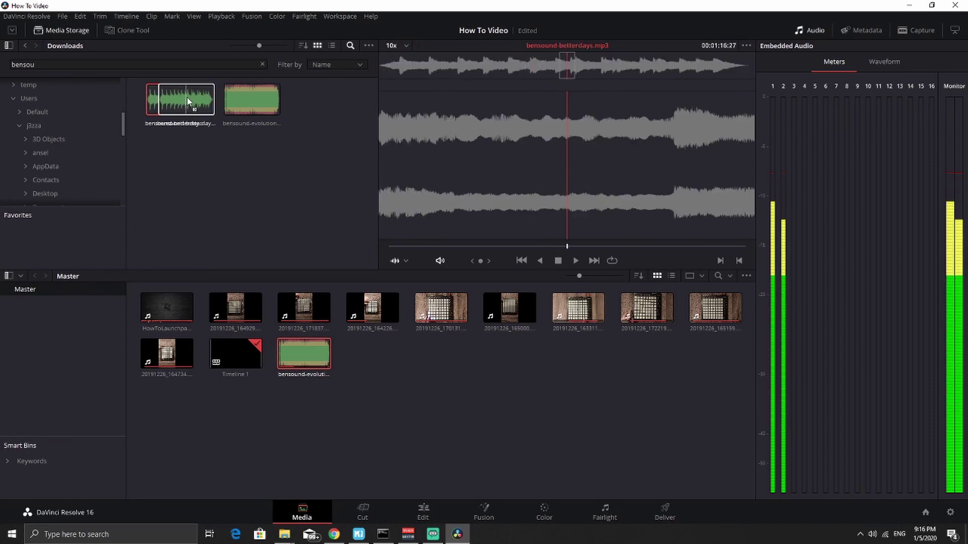
{"action": "left_click_drag", "start_coordinate": [187, 98], "coordinate": [382, 346]}
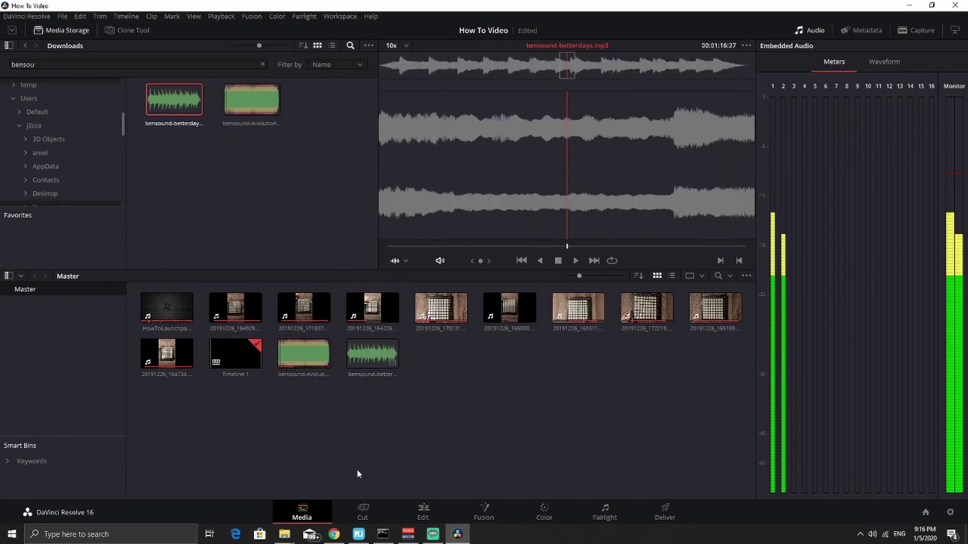
{"action": "left_click", "coordinate": [423, 510]}
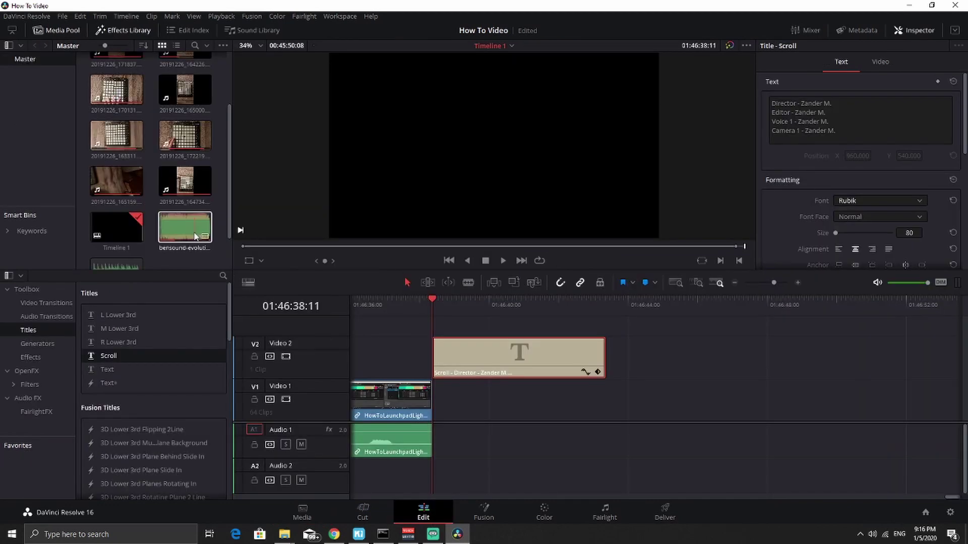
Put bensound-betterdays.mp3 on Audio 1, drop the Scroll title onto Video 1, and play
{"action": "scroll", "coordinate": [196, 237], "scroll_direction": "down", "scroll_amount": 1}
{"action": "left_click_drag", "start_coordinate": [107, 225], "coordinate": [435, 421]}
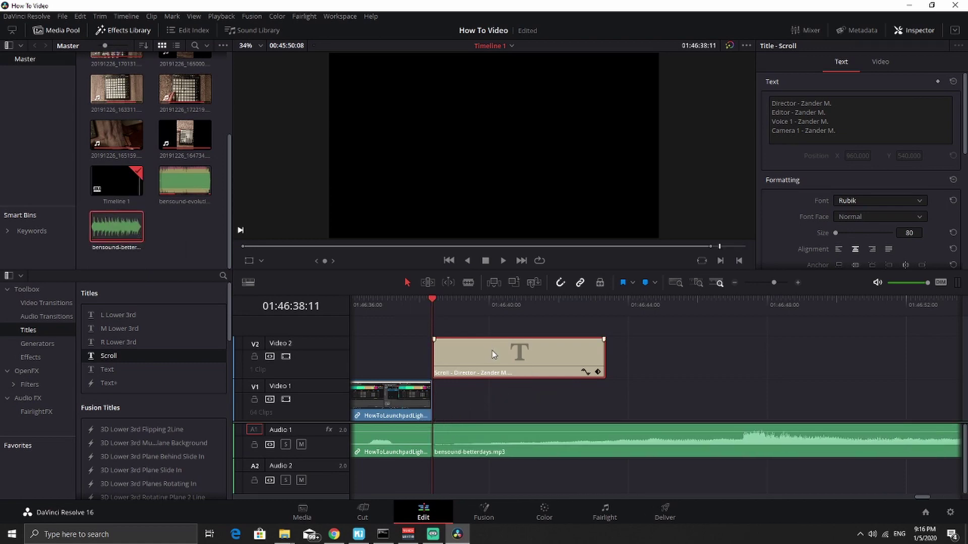
{"action": "left_click_drag", "start_coordinate": [493, 354], "coordinate": [496, 398]}
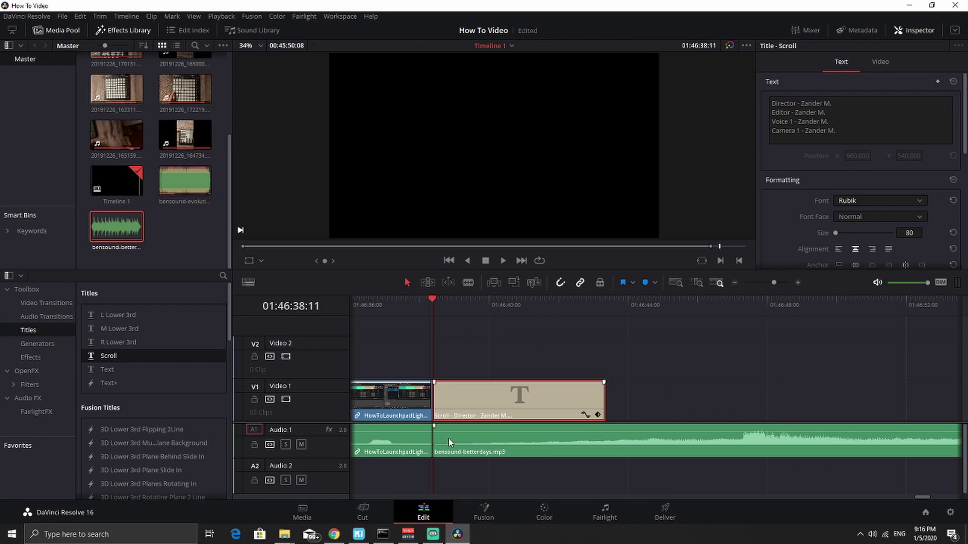
{"action": "left_click", "coordinate": [503, 261]}
{"action": "left_click", "coordinate": [503, 261]}
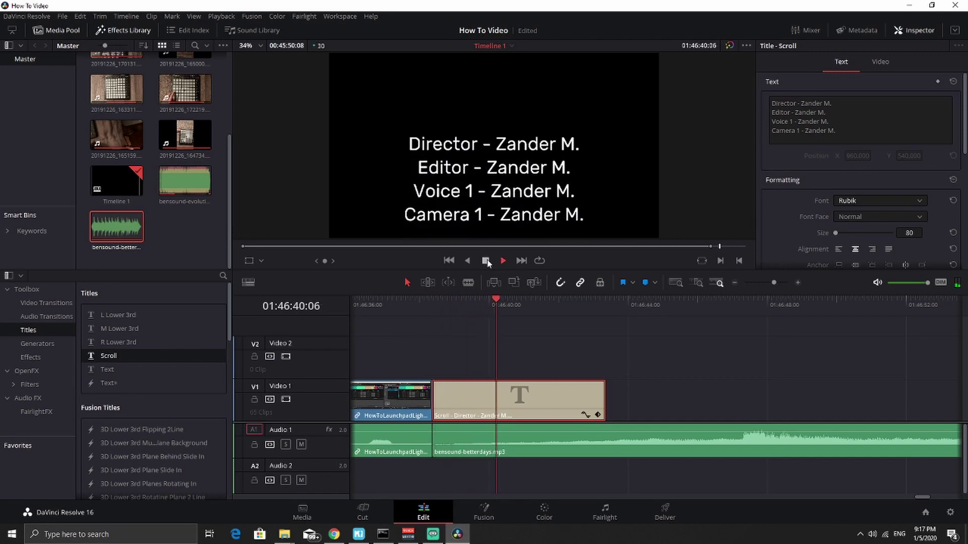
{"action": "key", "text": "j"}
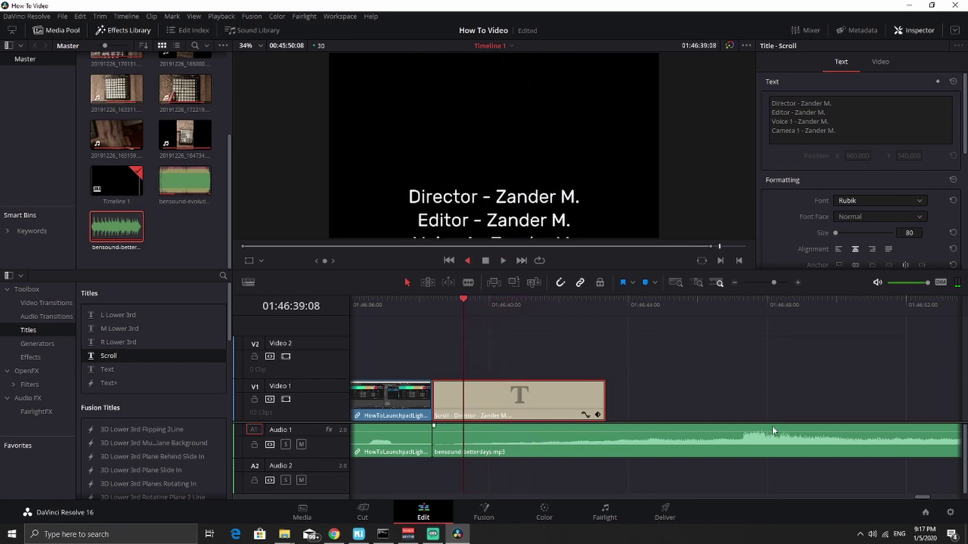
{"action": "left_click", "coordinate": [731, 310]}
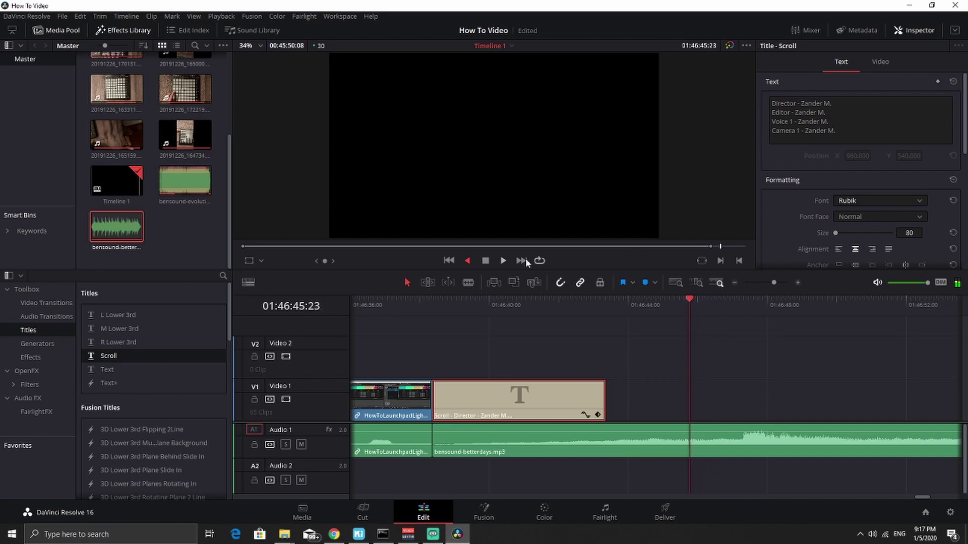
{"action": "key", "text": "l"}
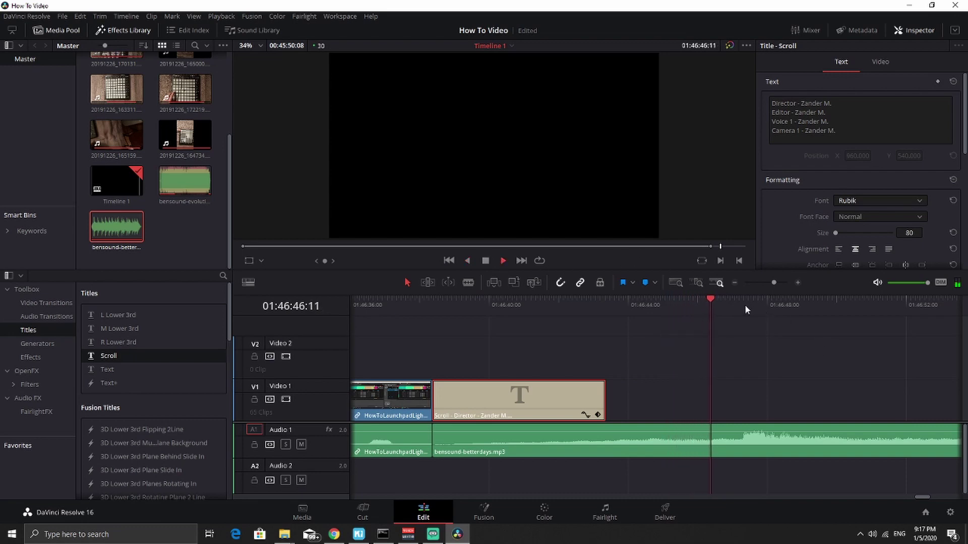
{"action": "left_click", "coordinate": [484, 261]}
{"action": "left_click_drag", "start_coordinate": [735, 306], "coordinate": [742, 308]}
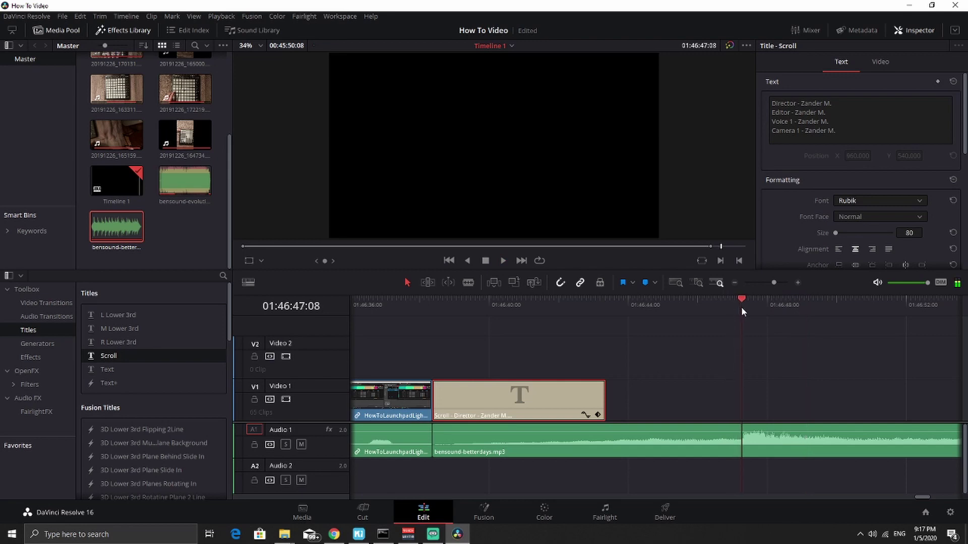
{"action": "left_click", "coordinate": [502, 261]}
Blade out a middle section of the music and slide the rest left to close the gap
{"action": "left_click_drag", "start_coordinate": [756, 301], "coordinate": [740, 301]}
{"action": "left_click", "coordinate": [469, 282]}
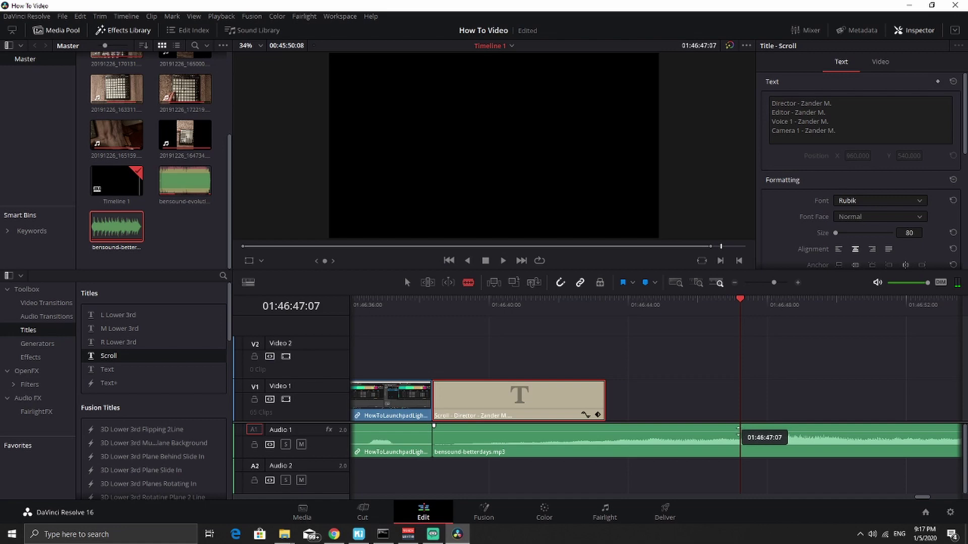
{"action": "left_click", "coordinate": [740, 431]}
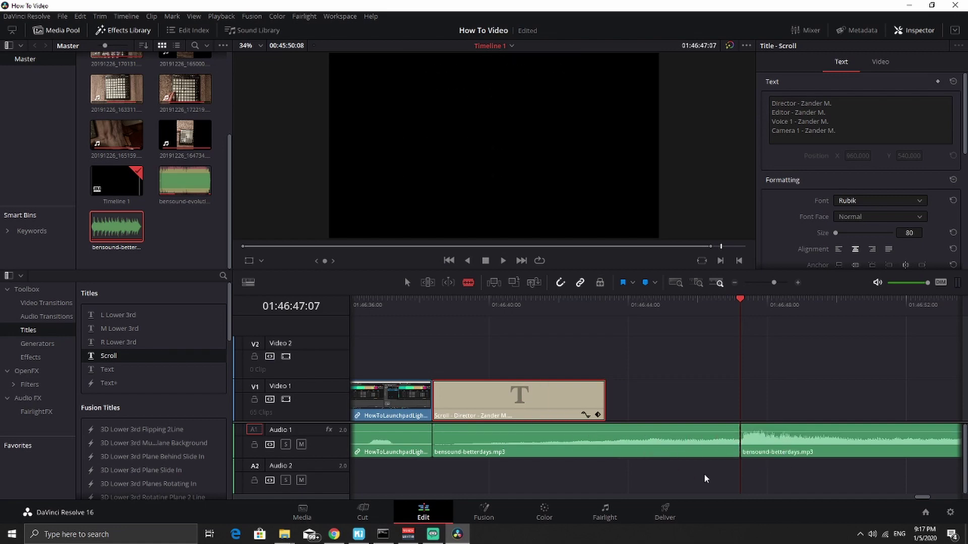
{"action": "left_click", "coordinate": [641, 442]}
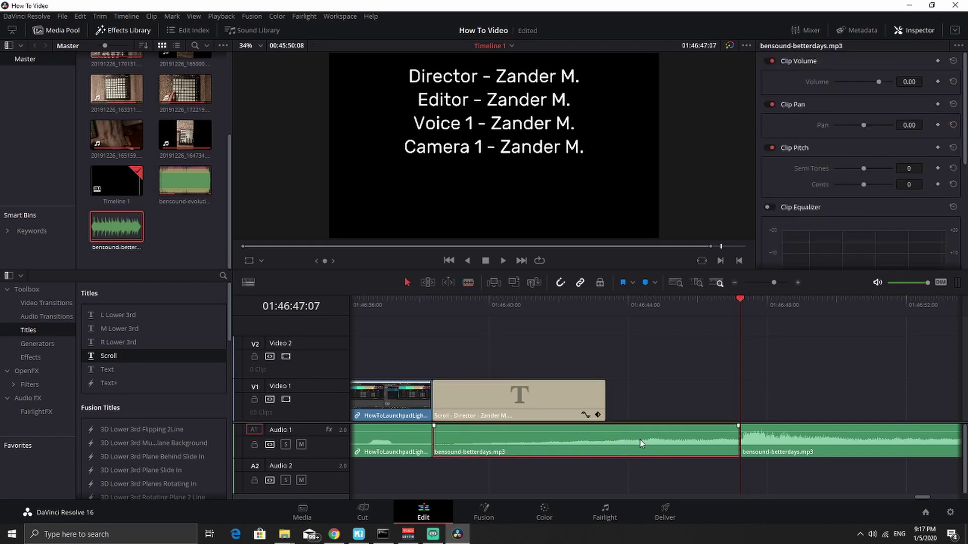
{"action": "key", "text": "BackSpace"}
{"action": "left_click_drag", "start_coordinate": [812, 431], "coordinate": [491, 437]}
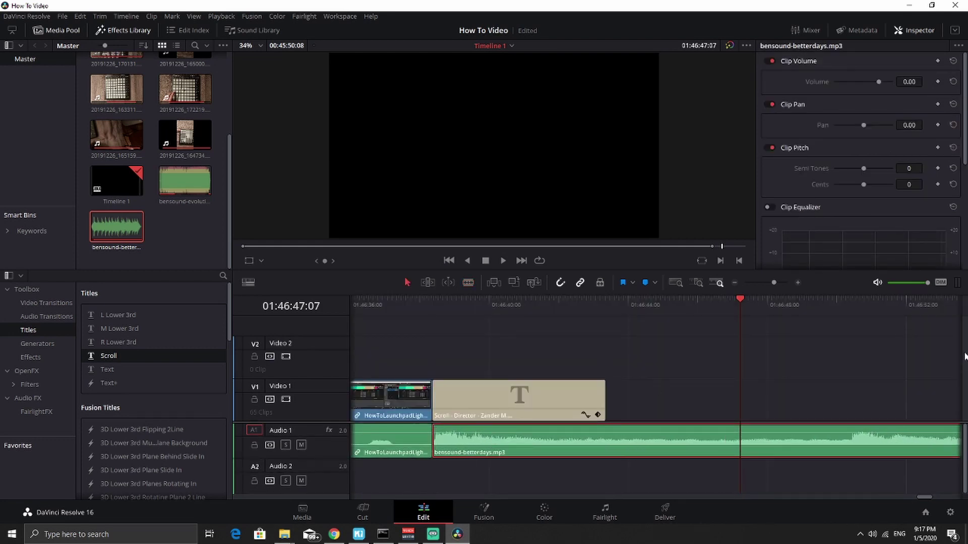
Cut the music at 01:46:47:04, delete everything after it, and add a fade-out
{"action": "left_click", "coordinate": [421, 302]}
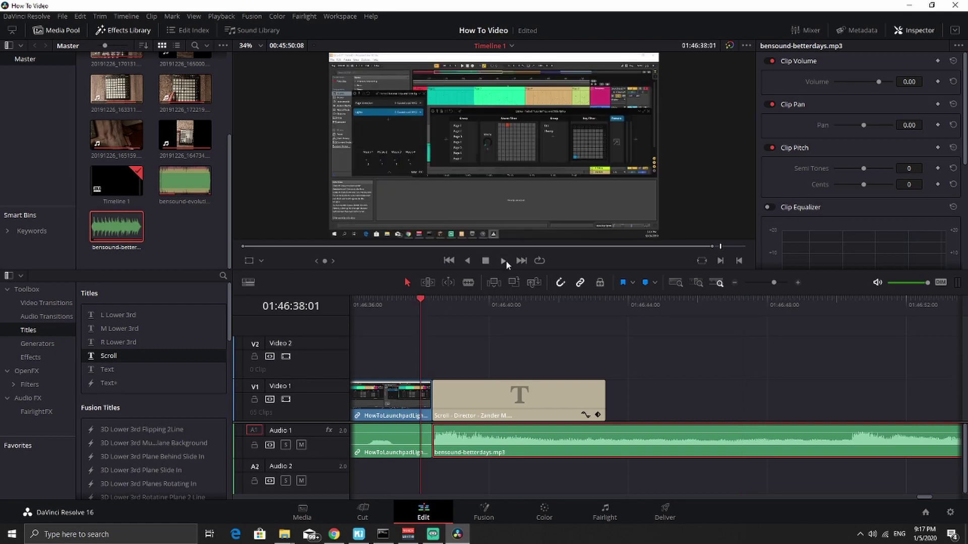
{"action": "left_click", "coordinate": [504, 261]}
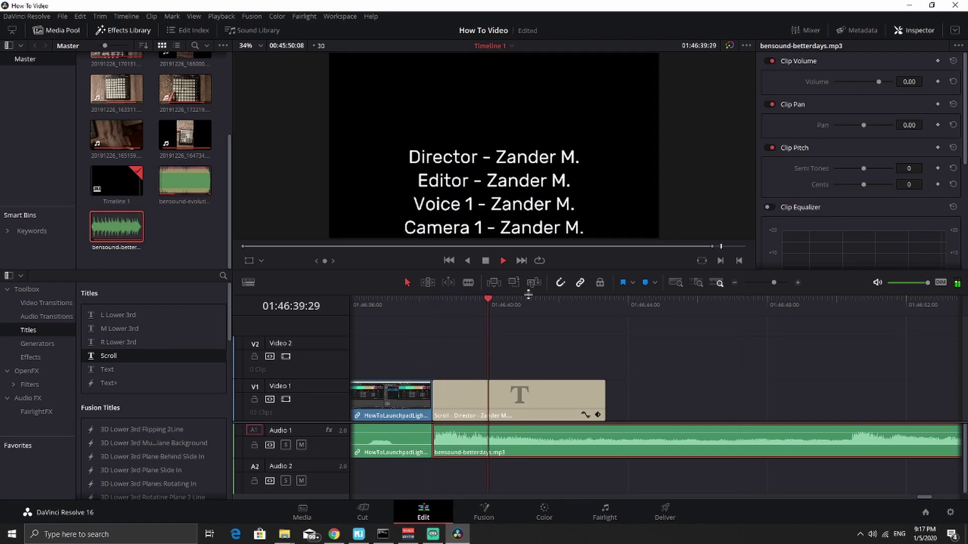
{"action": "left_click", "coordinate": [485, 262]}
{"action": "left_click", "coordinate": [468, 282]}
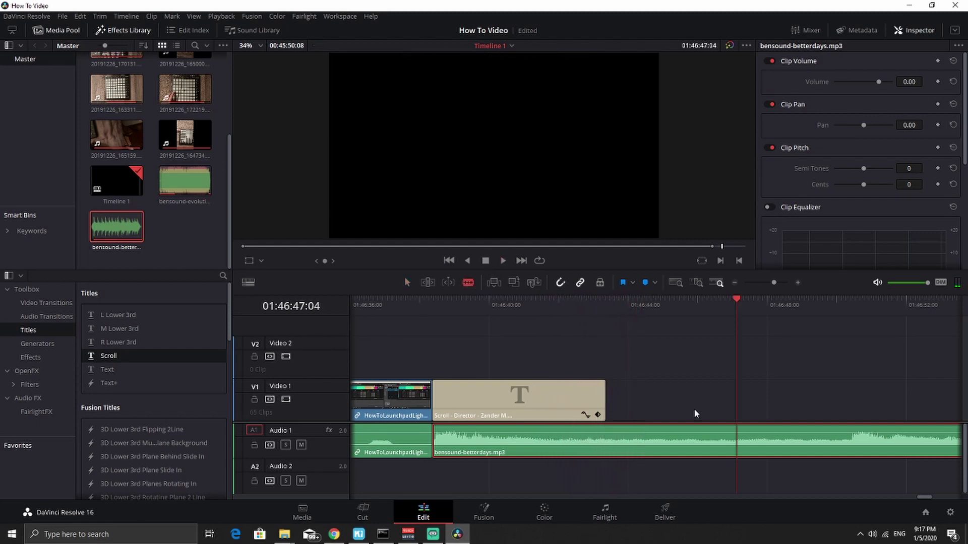
{"action": "left_click", "coordinate": [737, 432]}
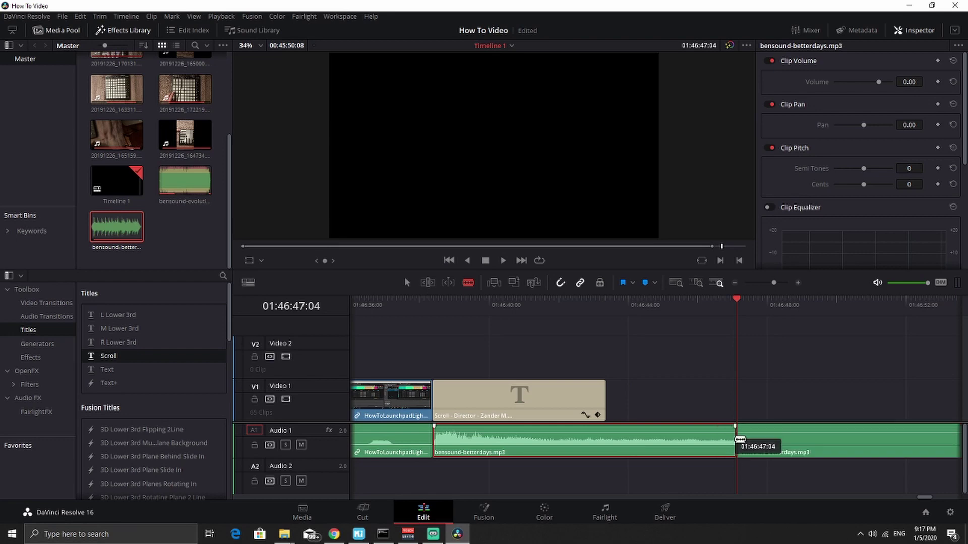
{"action": "left_click", "coordinate": [408, 283]}
{"action": "left_click", "coordinate": [798, 440]}
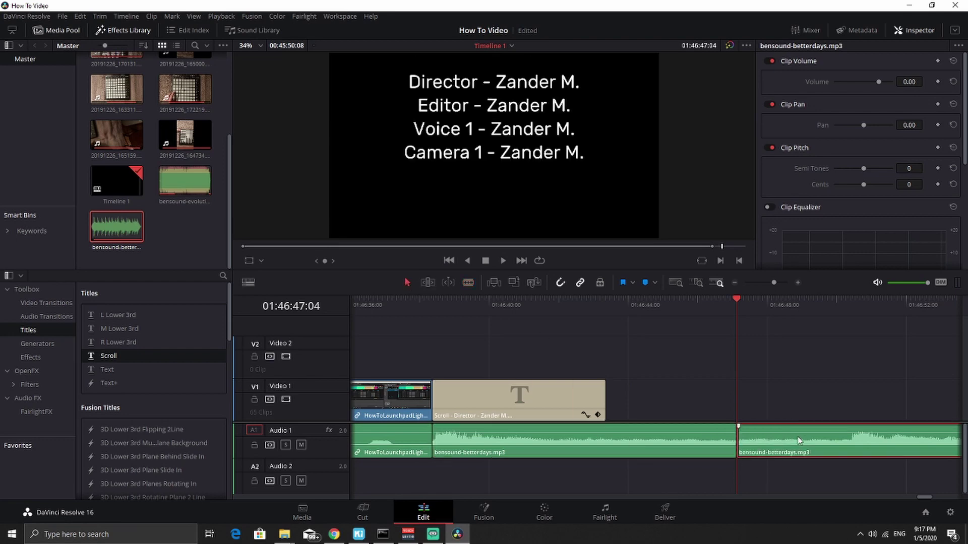
{"action": "key", "text": "Delete"}
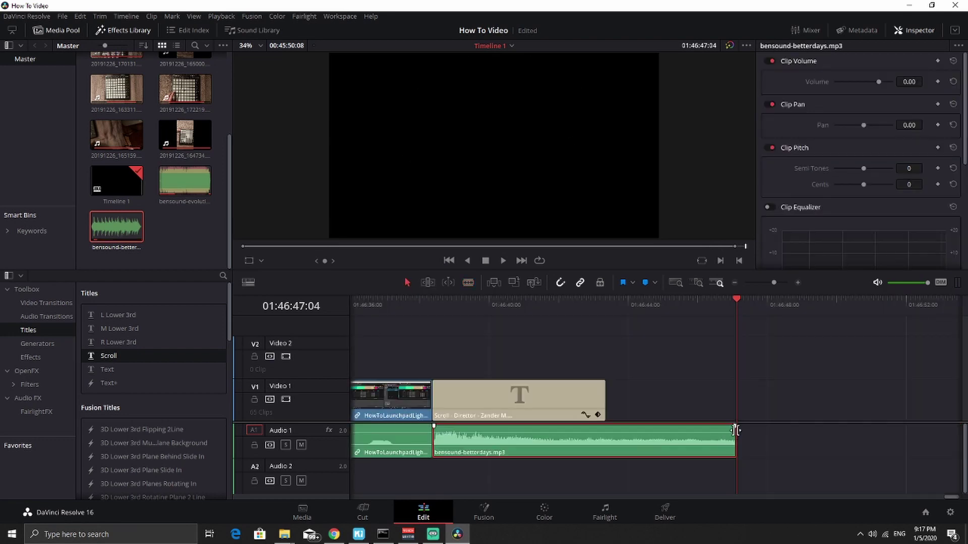
{"action": "left_click_drag", "start_coordinate": [732, 428], "coordinate": [605, 427]}
Play the credits, then extend the Scroll title's end by six frames to 05:05
{"action": "left_click", "coordinate": [431, 305]}
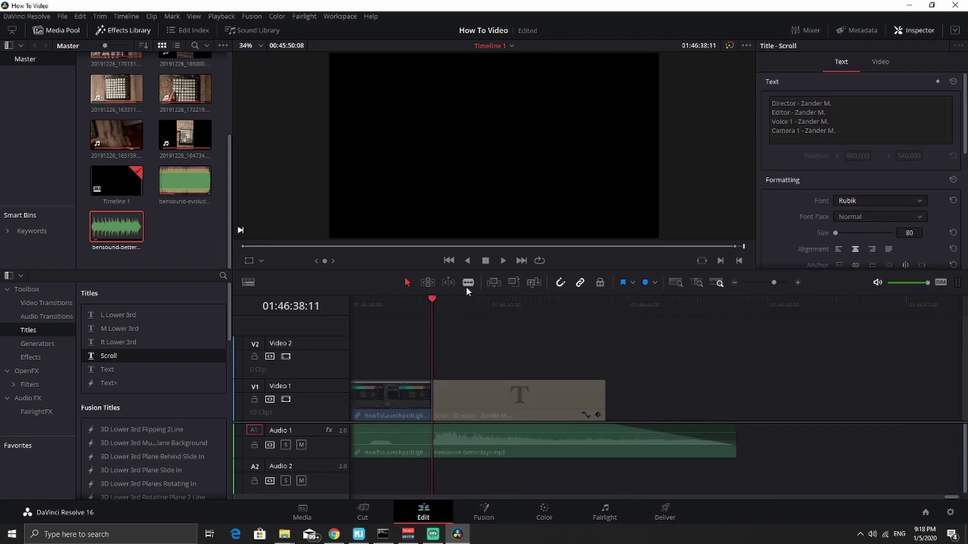
{"action": "left_click", "coordinate": [502, 261]}
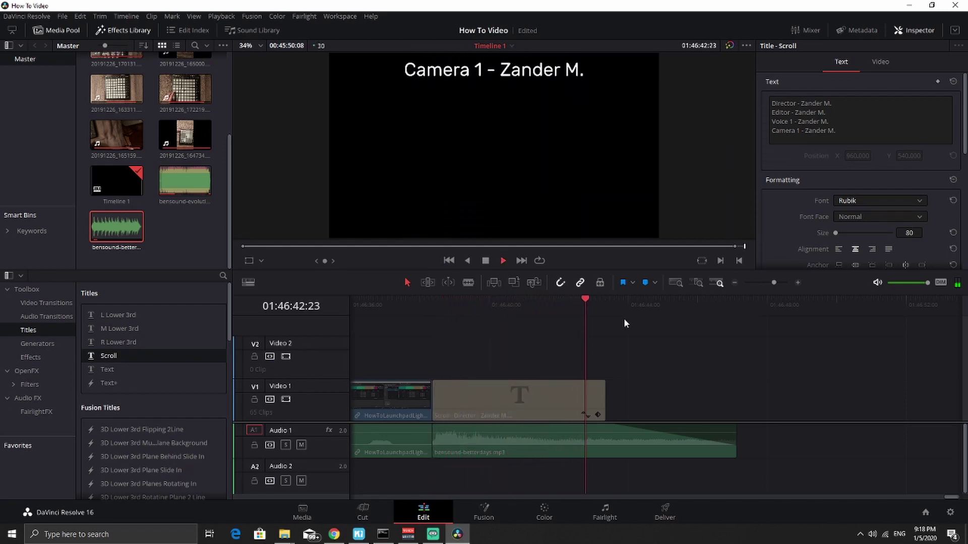
{"action": "left_click", "coordinate": [485, 260]}
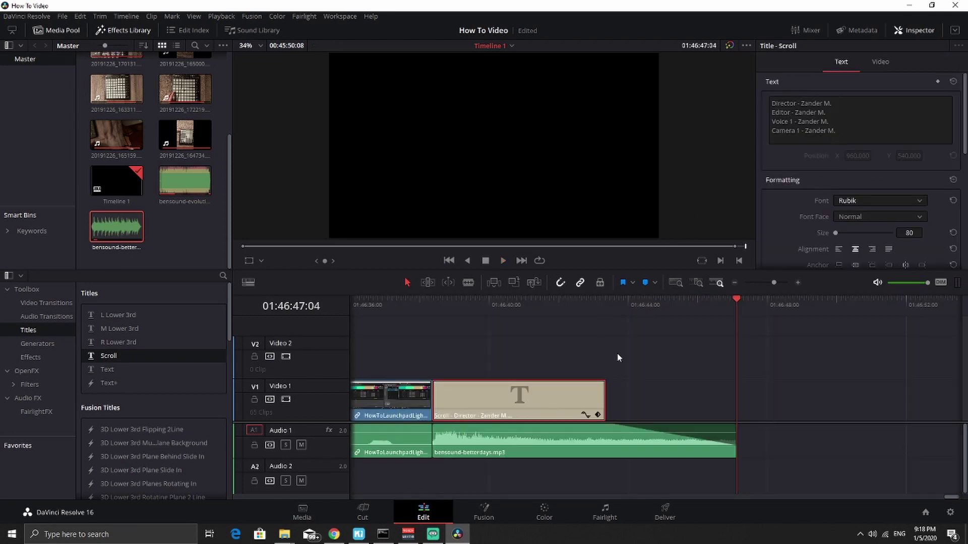
{"action": "left_click_drag", "start_coordinate": [605, 394], "coordinate": [613, 394]}
Add a final 'Thanks for watching!' line below the last credit in the Scroll title
{"action": "left_click", "coordinate": [540, 404]}
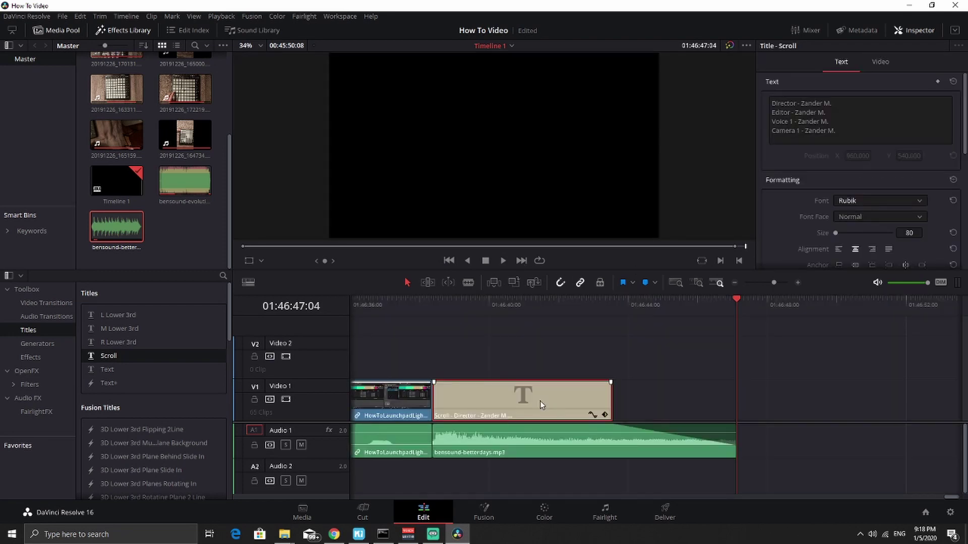
{"action": "left_click", "coordinate": [843, 128]}
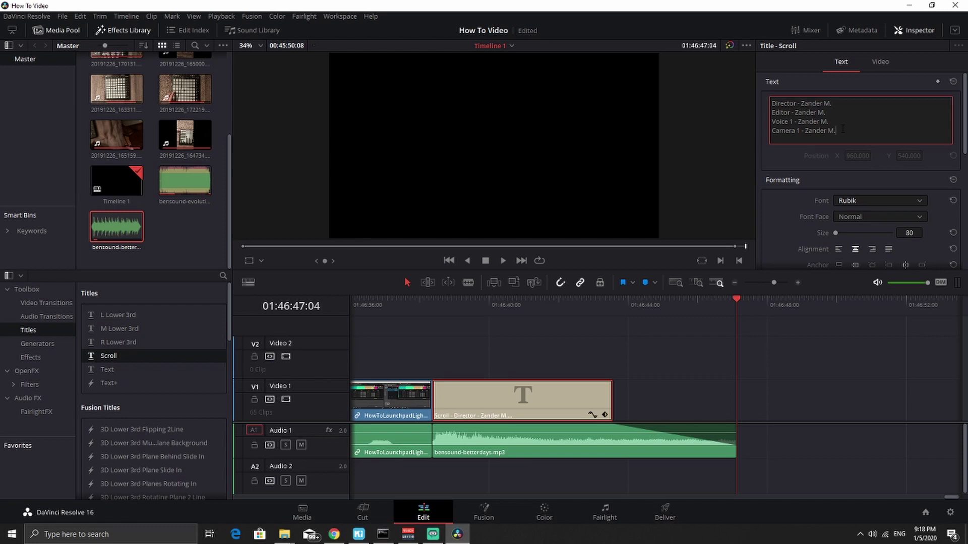
{"action": "key", "text": "Return"}
{"action": "type", "text": "Thanks fo"}
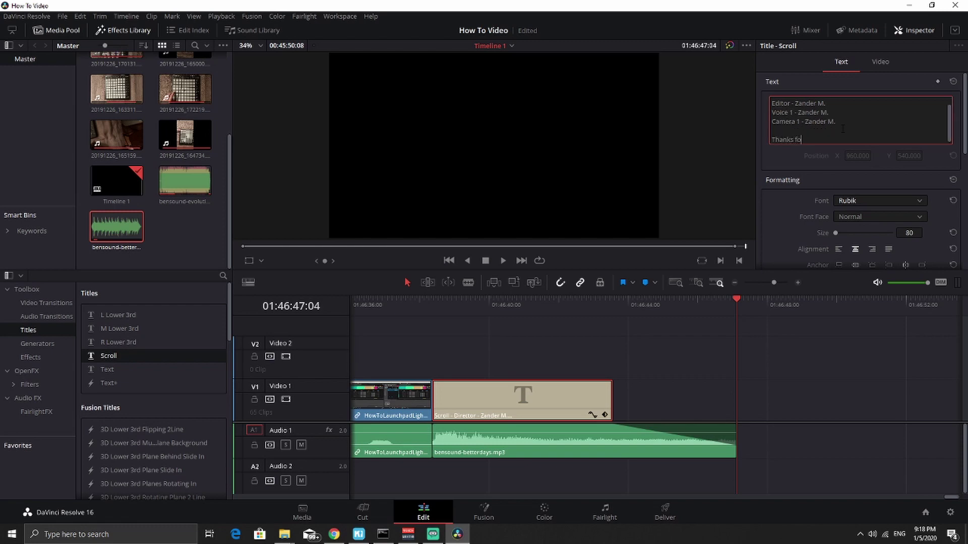
{"action": "type", "text": "r watching!"}
Play back the updated credits and save the project
{"action": "left_click", "coordinate": [382, 301]}
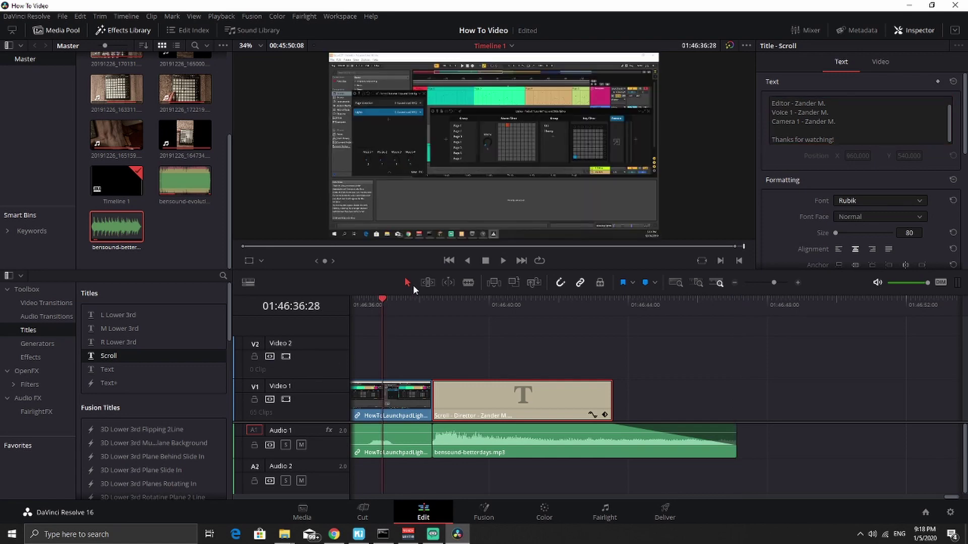
{"action": "left_click", "coordinate": [503, 260]}
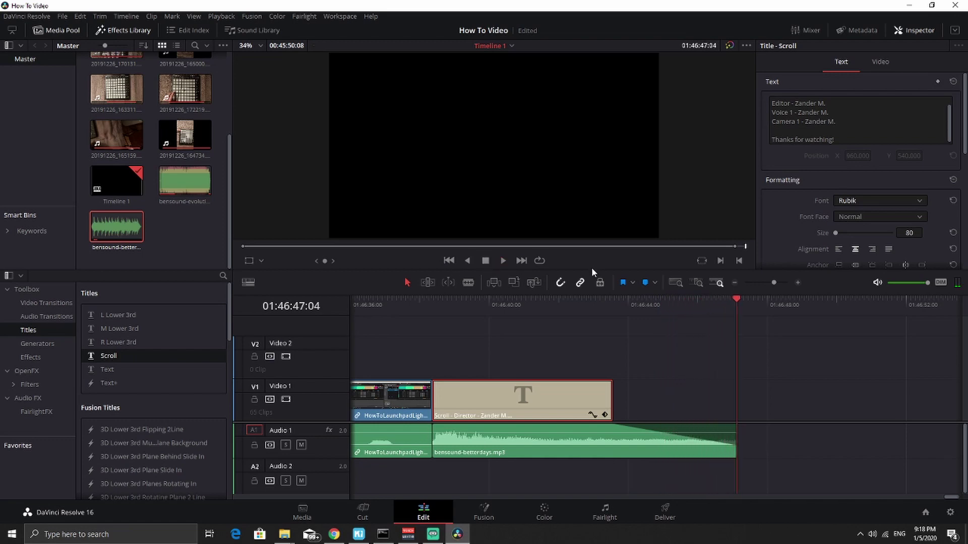
{"action": "key", "text": "ctrl+s"}
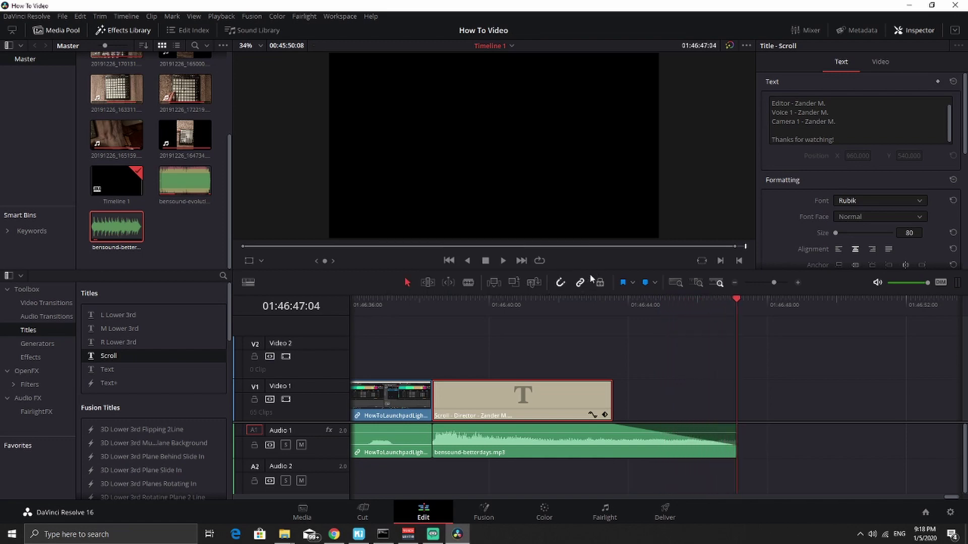